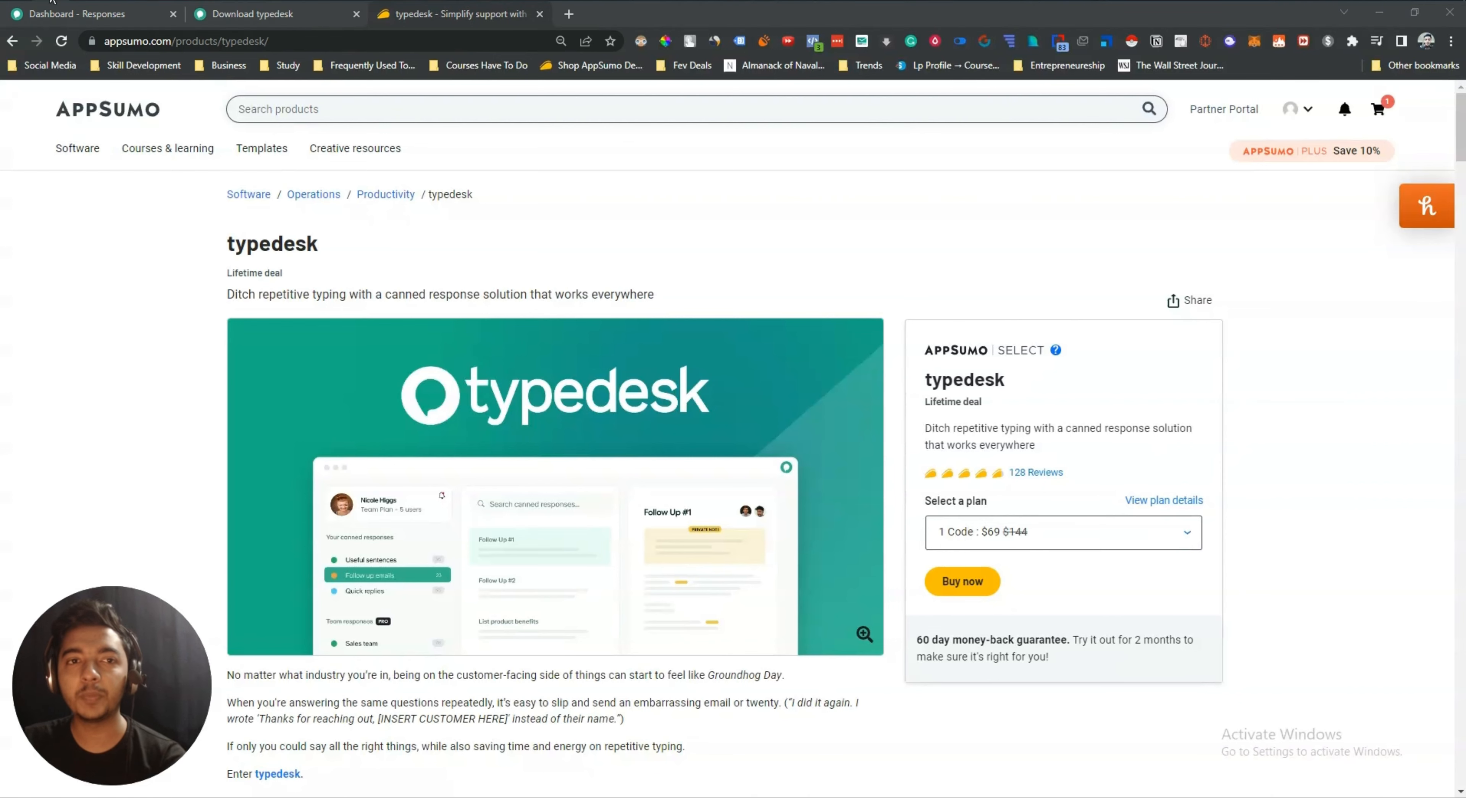
# Find Notepad with a Windows search for "txt", open a blank document and place its window over the AppSumo page
pyautogui.press('super+s')
pyautogui.write('txt')
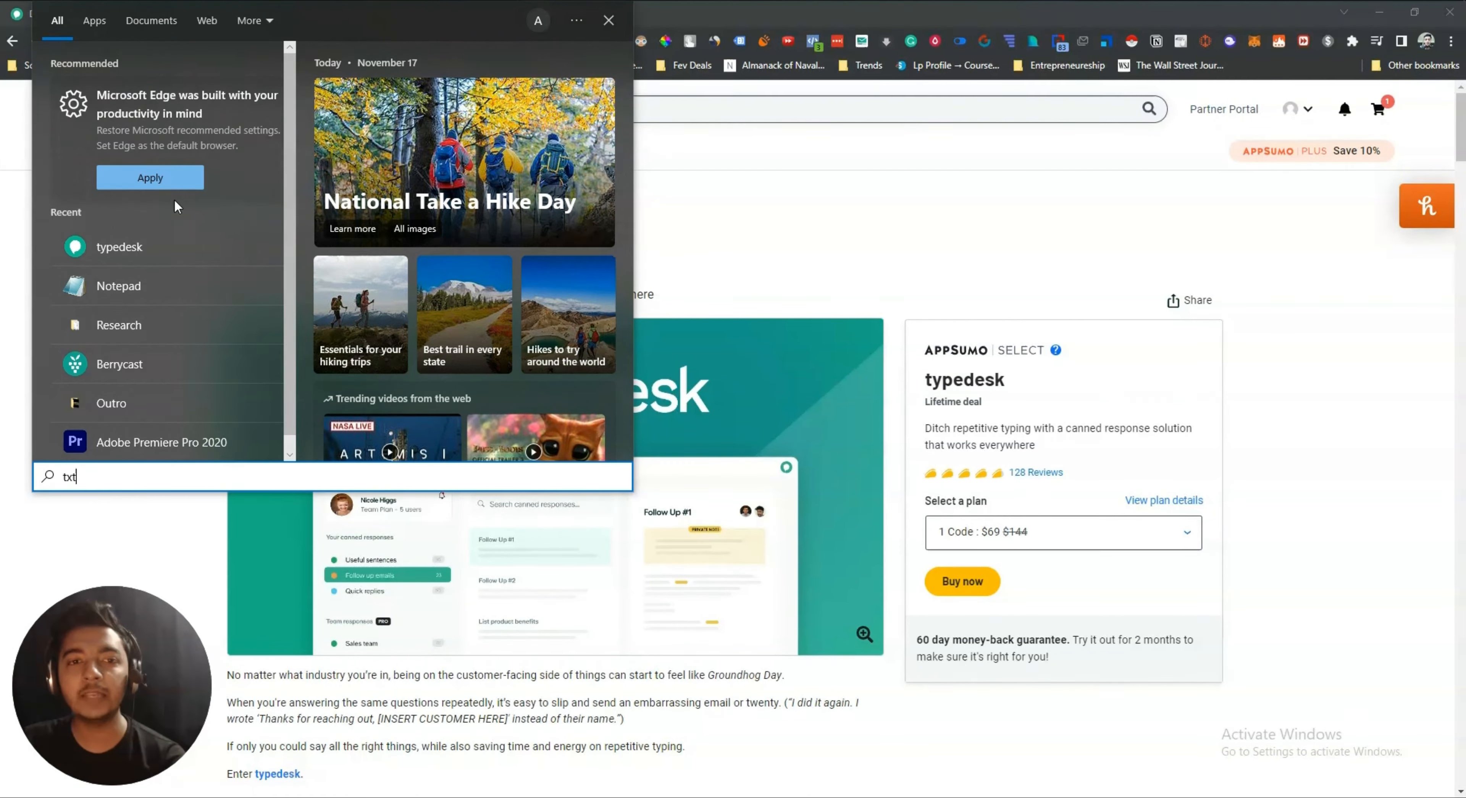
pyautogui.click(133, 101)
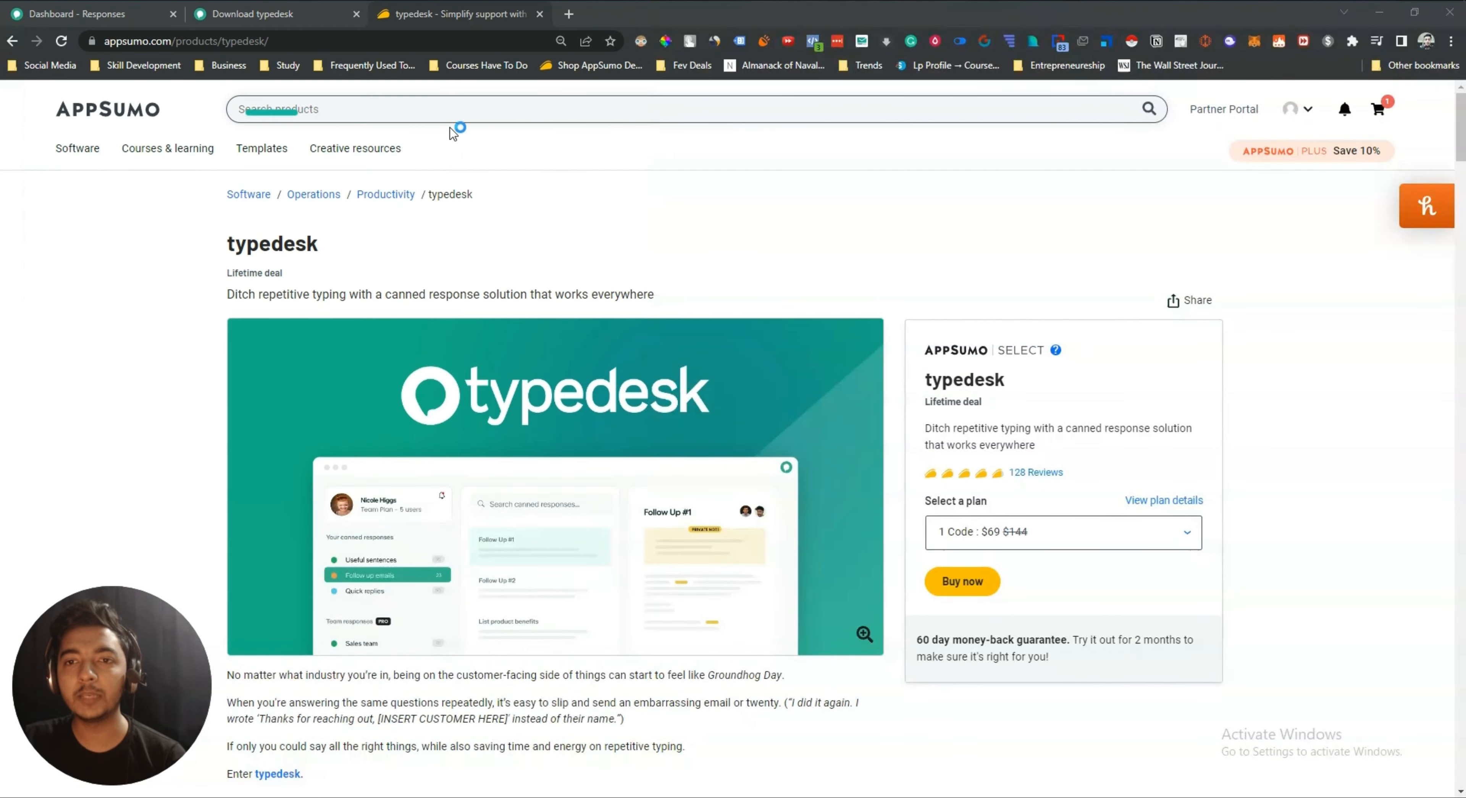
pyautogui.moveTo(606, 171); pyautogui.dragTo(1065, 183)
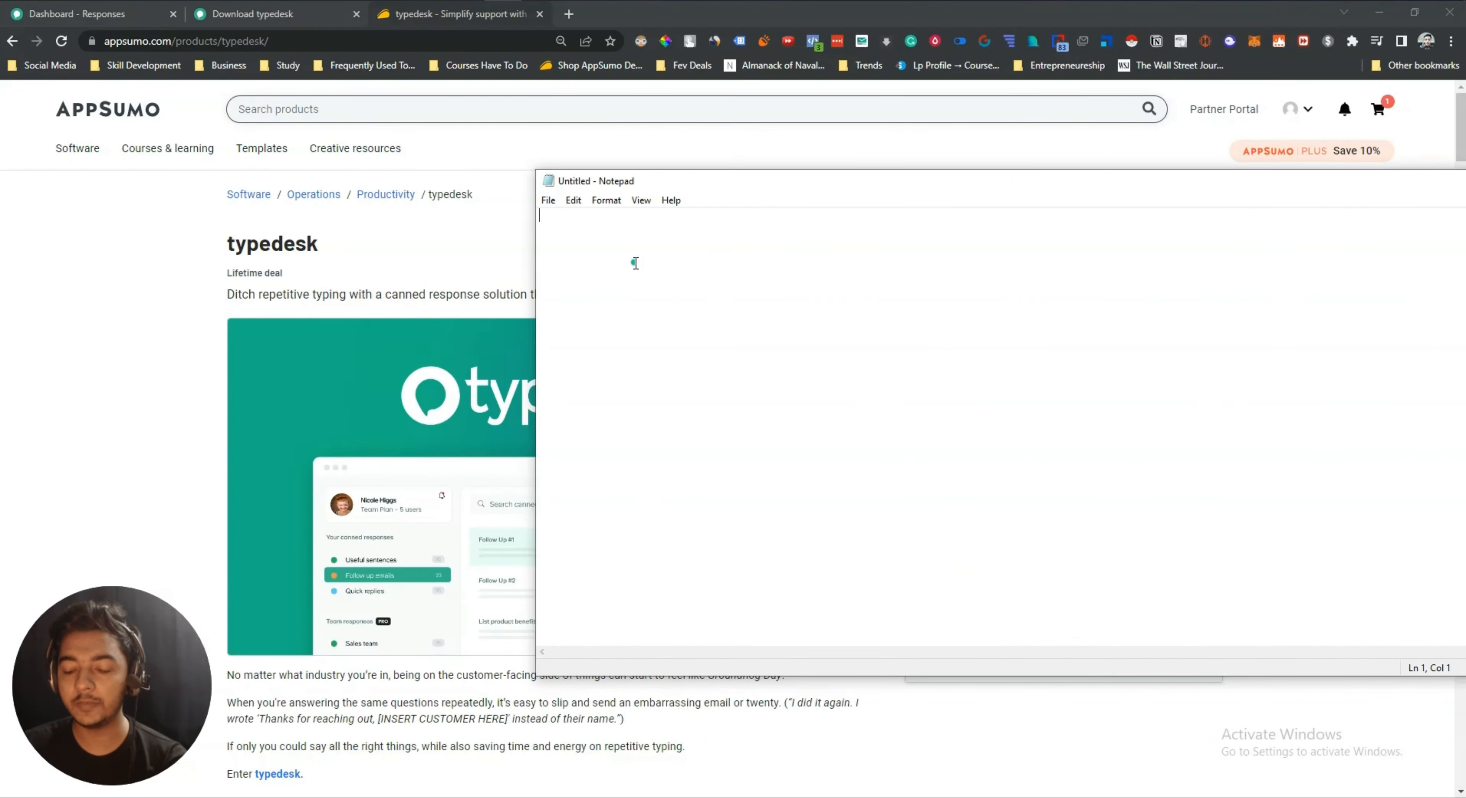
# Insert the Lorem Ipsum canned response into the Notepad document with the shortcut /lorem, highlight its first word and minimize the window
pyautogui.write('/lore')
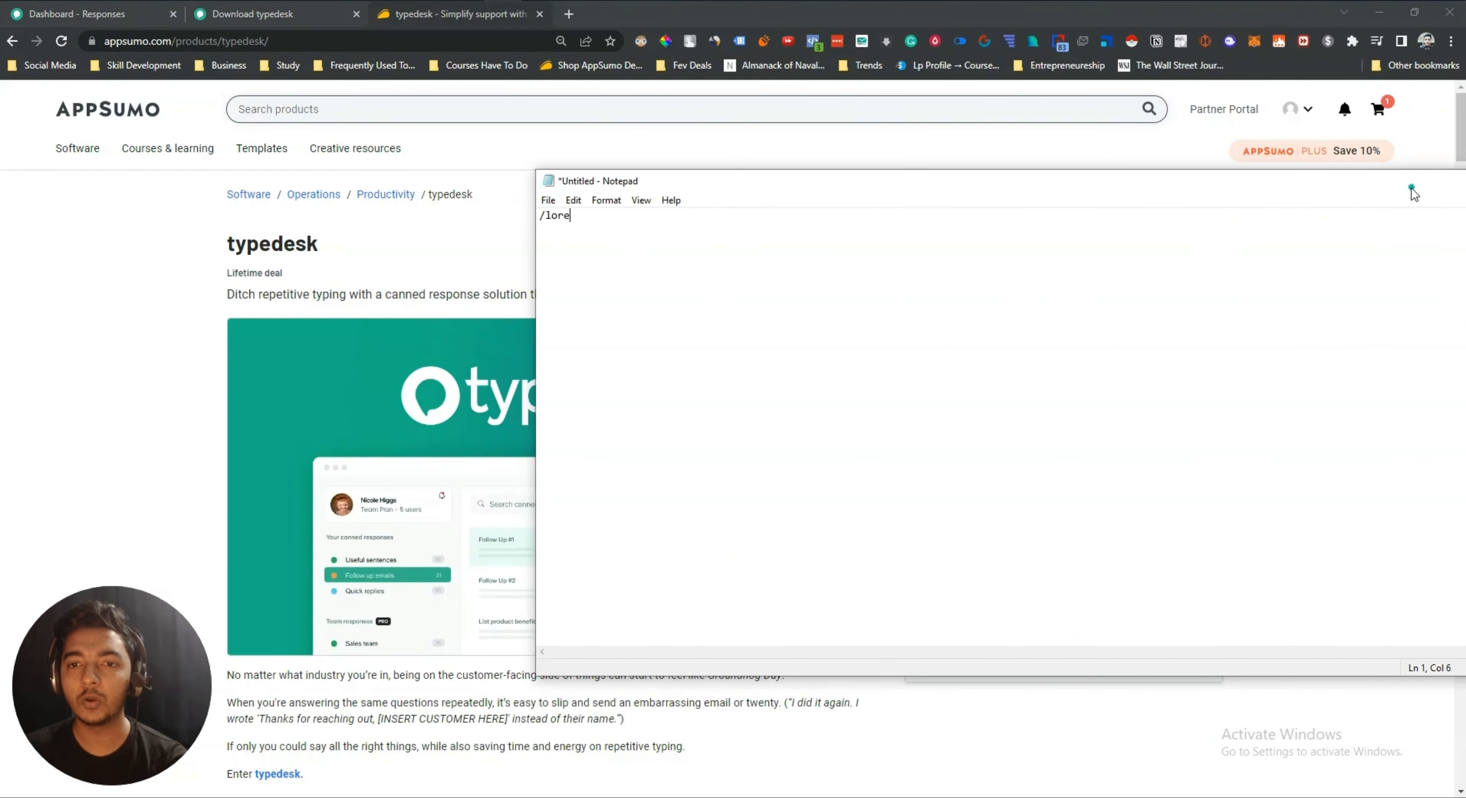
pyautogui.write('m')
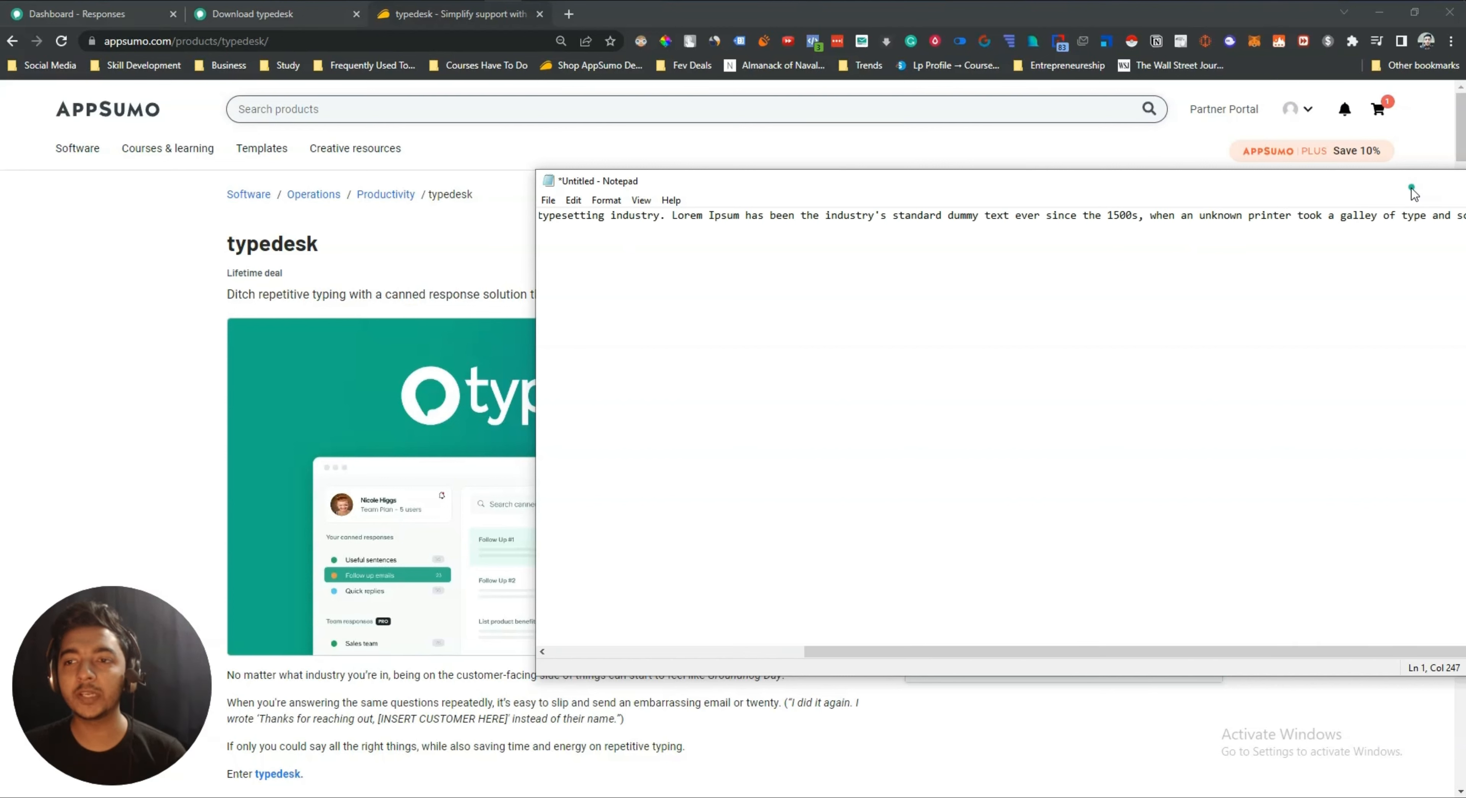
pyautogui.click(837, 215)
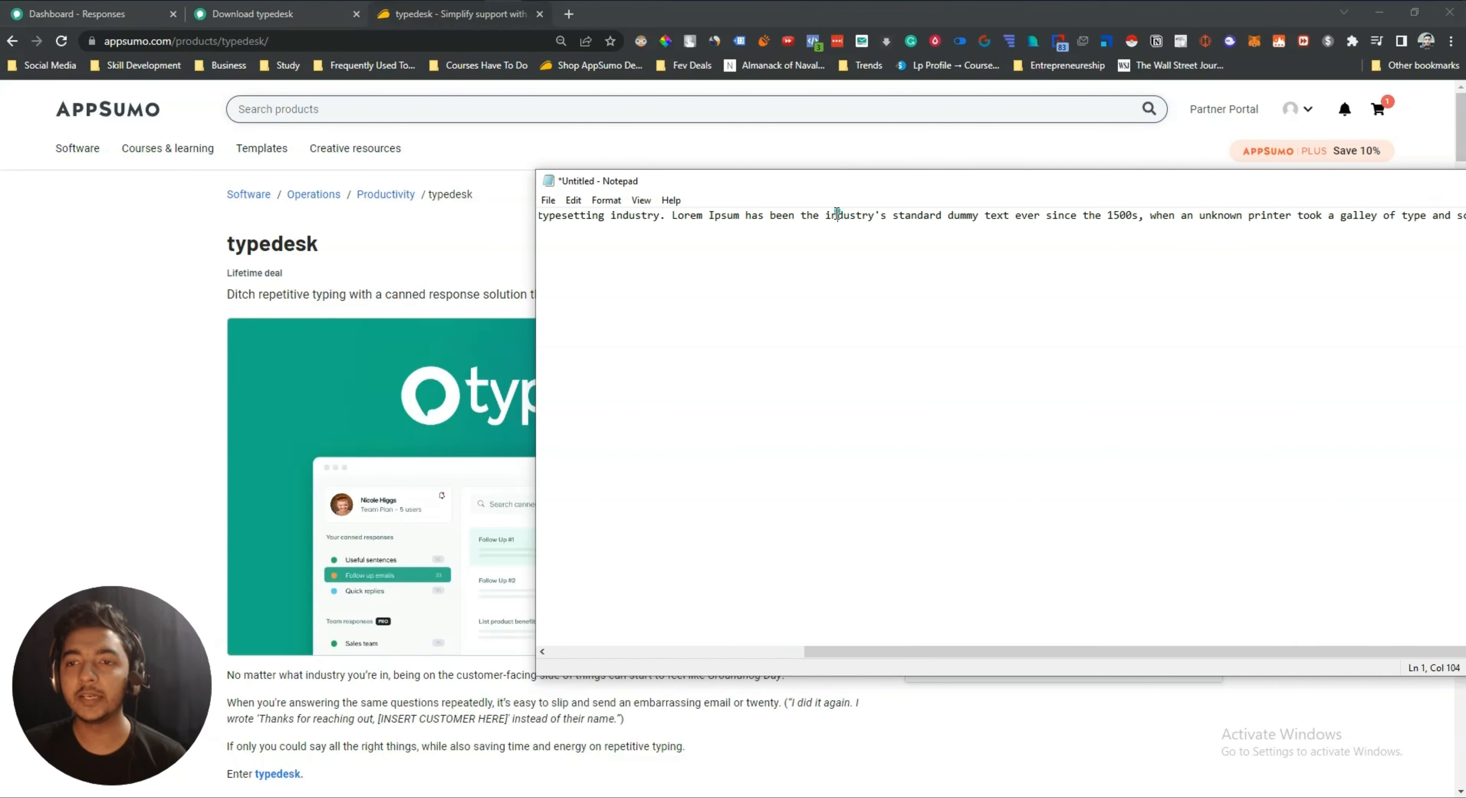
pyautogui.moveTo(837, 215); pyautogui.dragTo(492, 215)
pyautogui.click(605, 226)
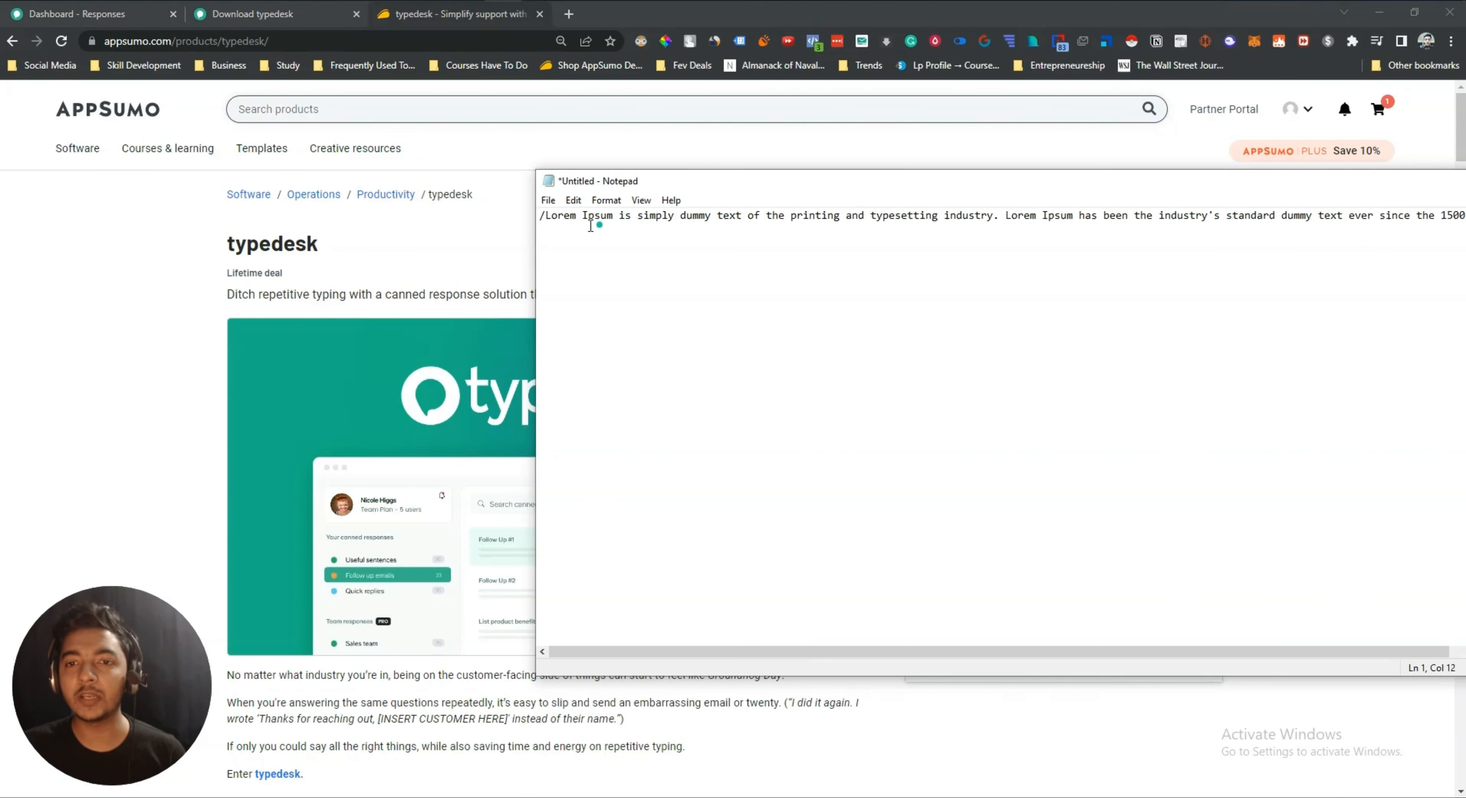
pyautogui.moveTo(576, 219); pyautogui.dragTo(538, 219)
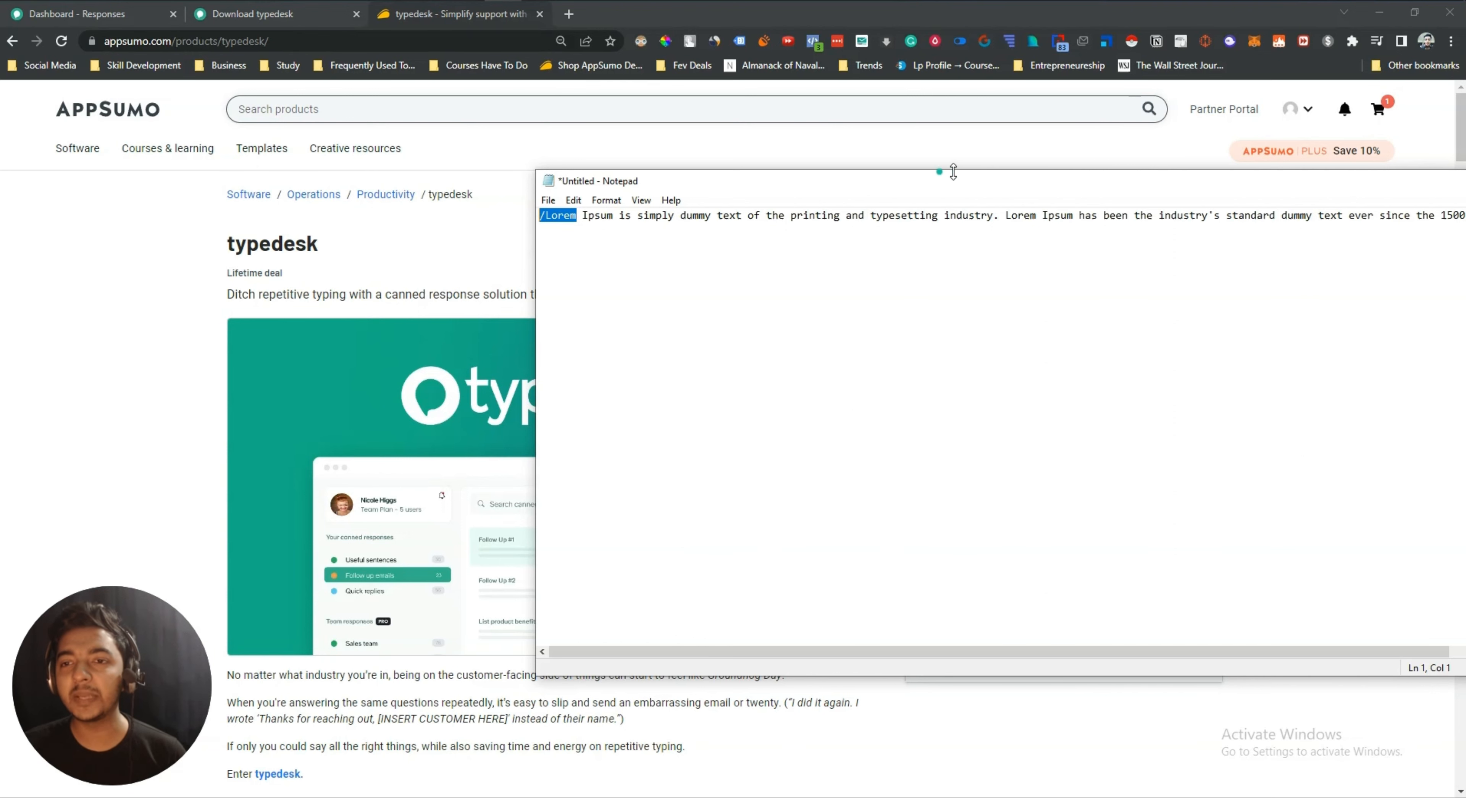
pyautogui.moveTo(984, 178); pyautogui.dragTo(481, 196)
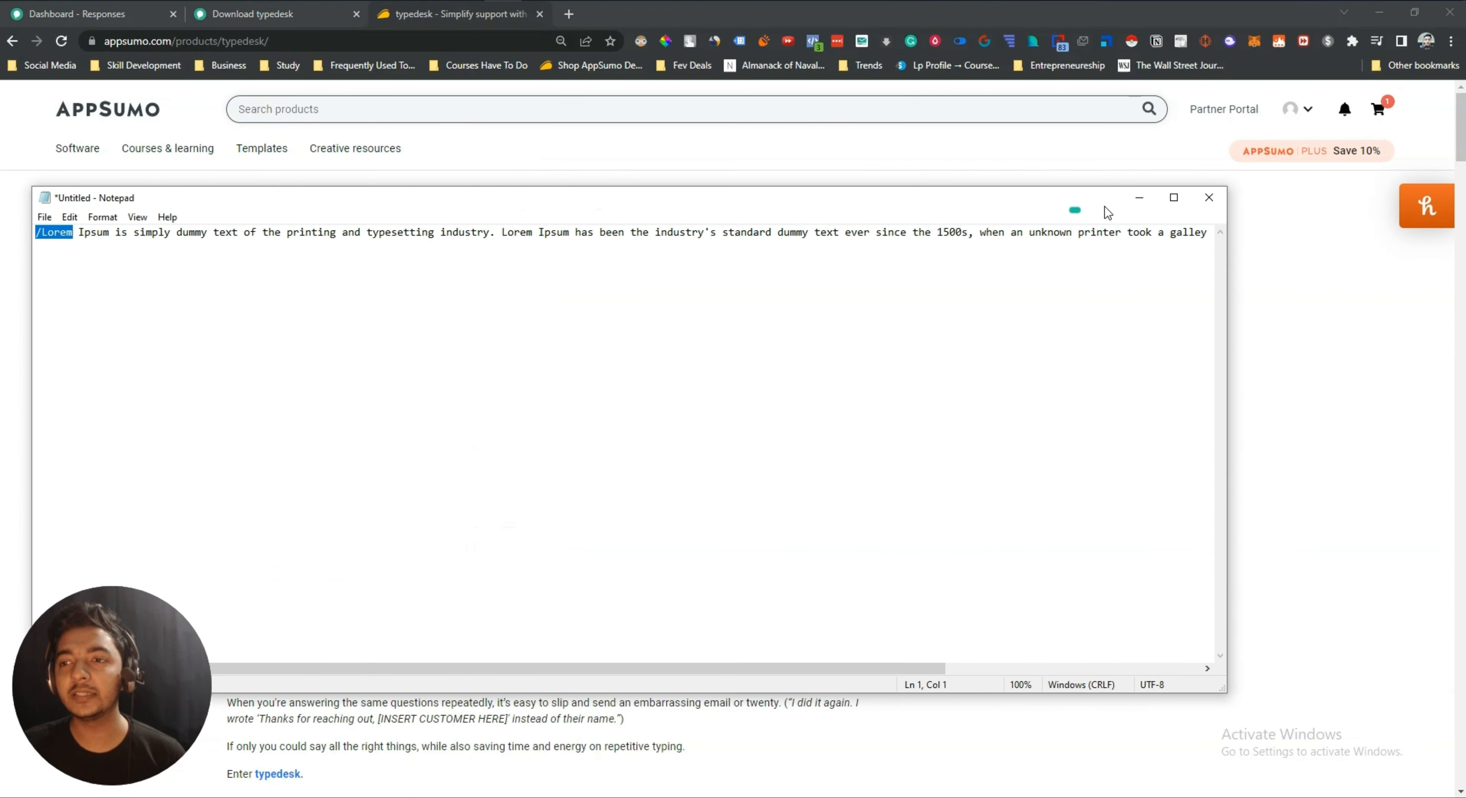
pyautogui.click(1139, 198)
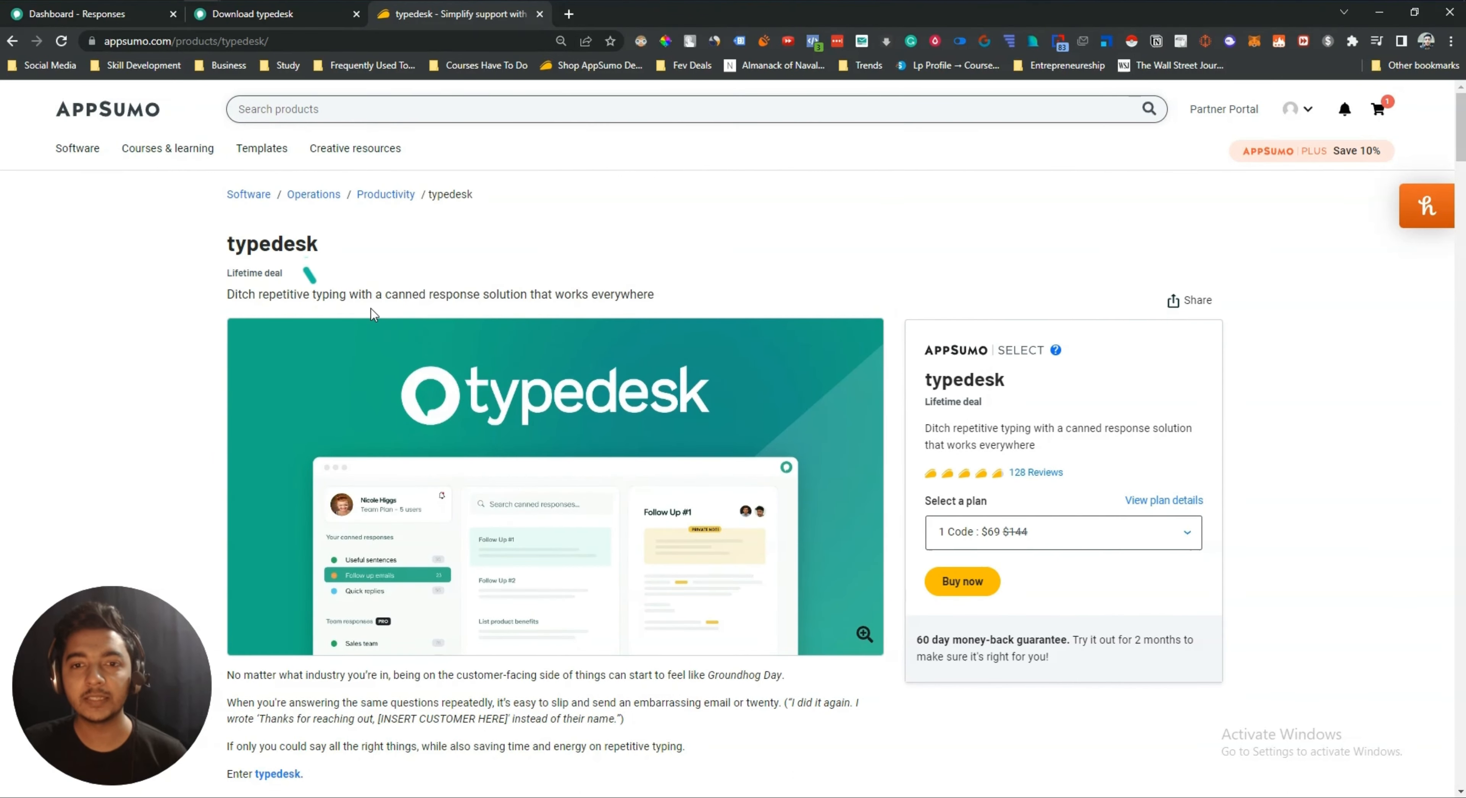
# Highlight the canned response wording in the typedesk tagline on AppSumo and read through the product's customer reviews
pyautogui.moveTo(406, 294); pyautogui.dragTo(514, 292)
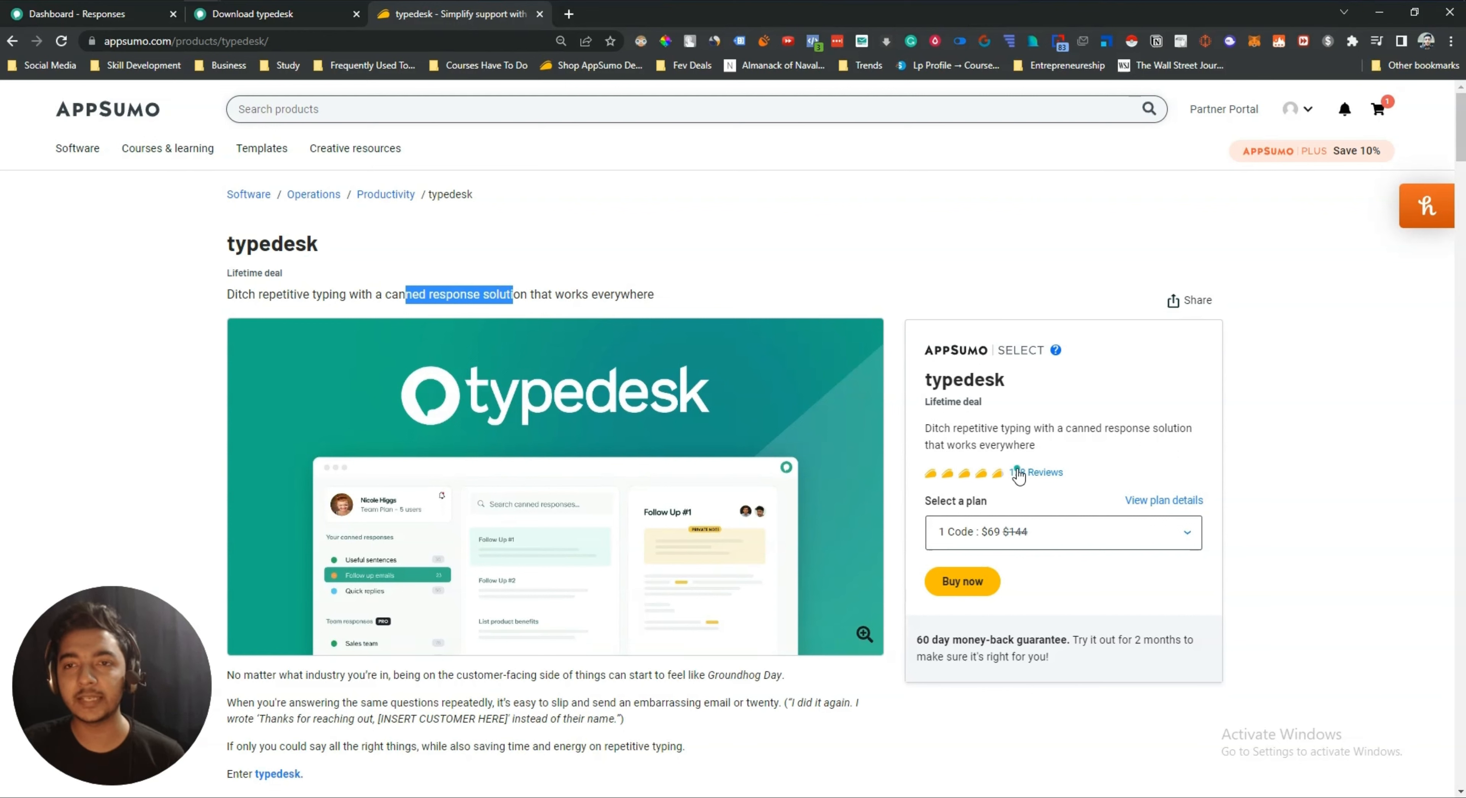
pyautogui.click(1045, 477)
pyautogui.click(1046, 475)
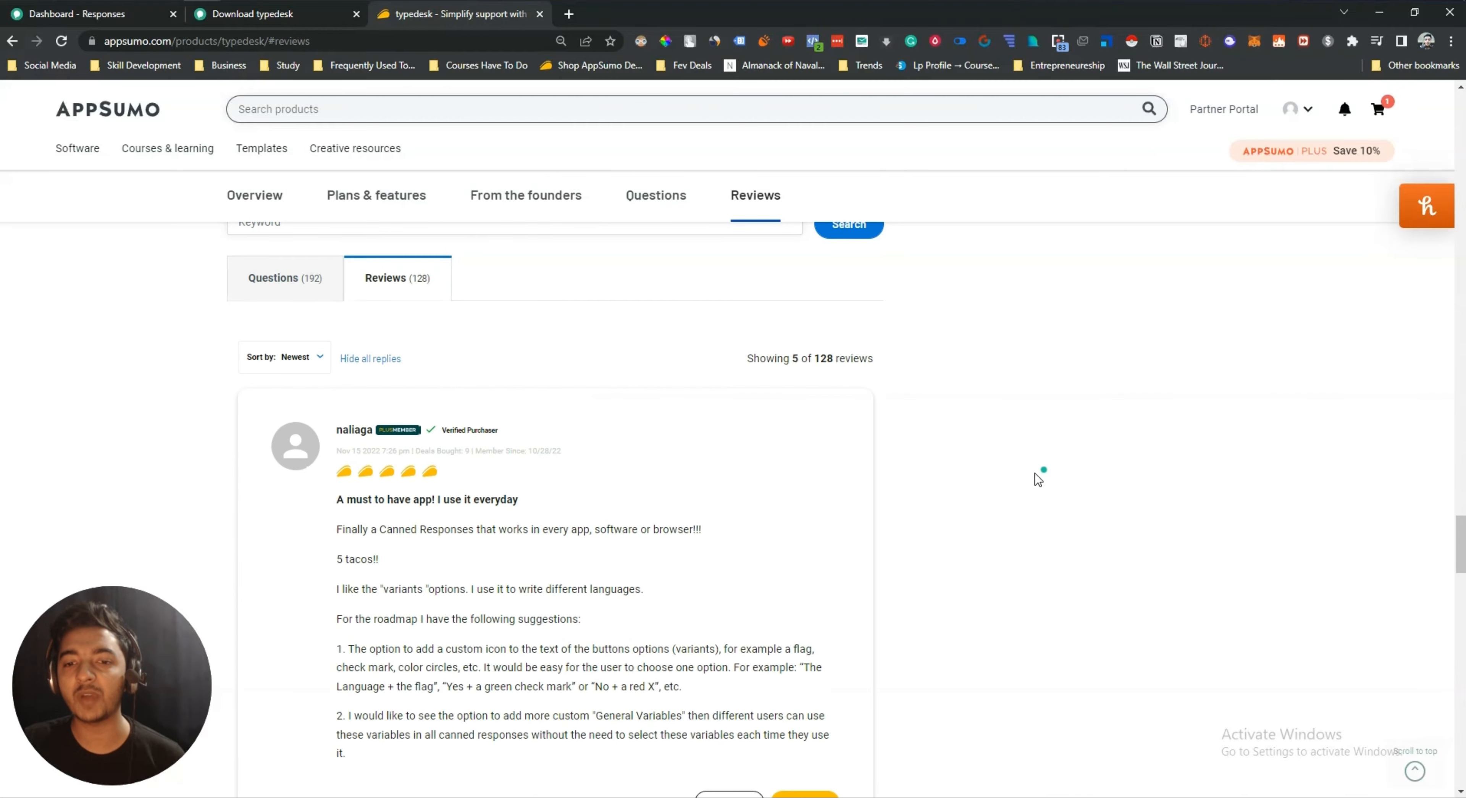
pyautogui.scroll(-10, 1036, 473)
pyautogui.scroll(-10, 1035, 473)
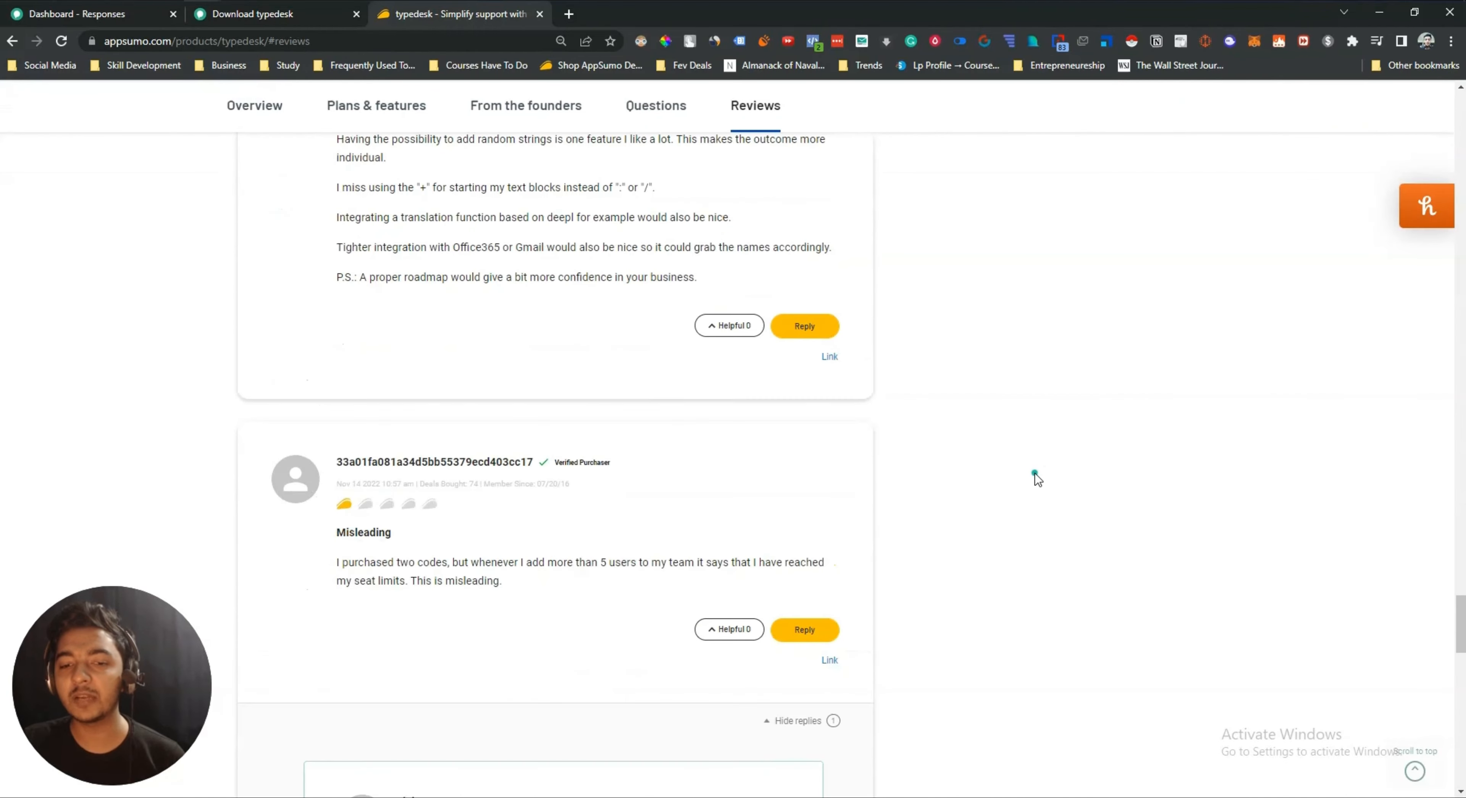
pyautogui.scroll(-6, 1036, 473)
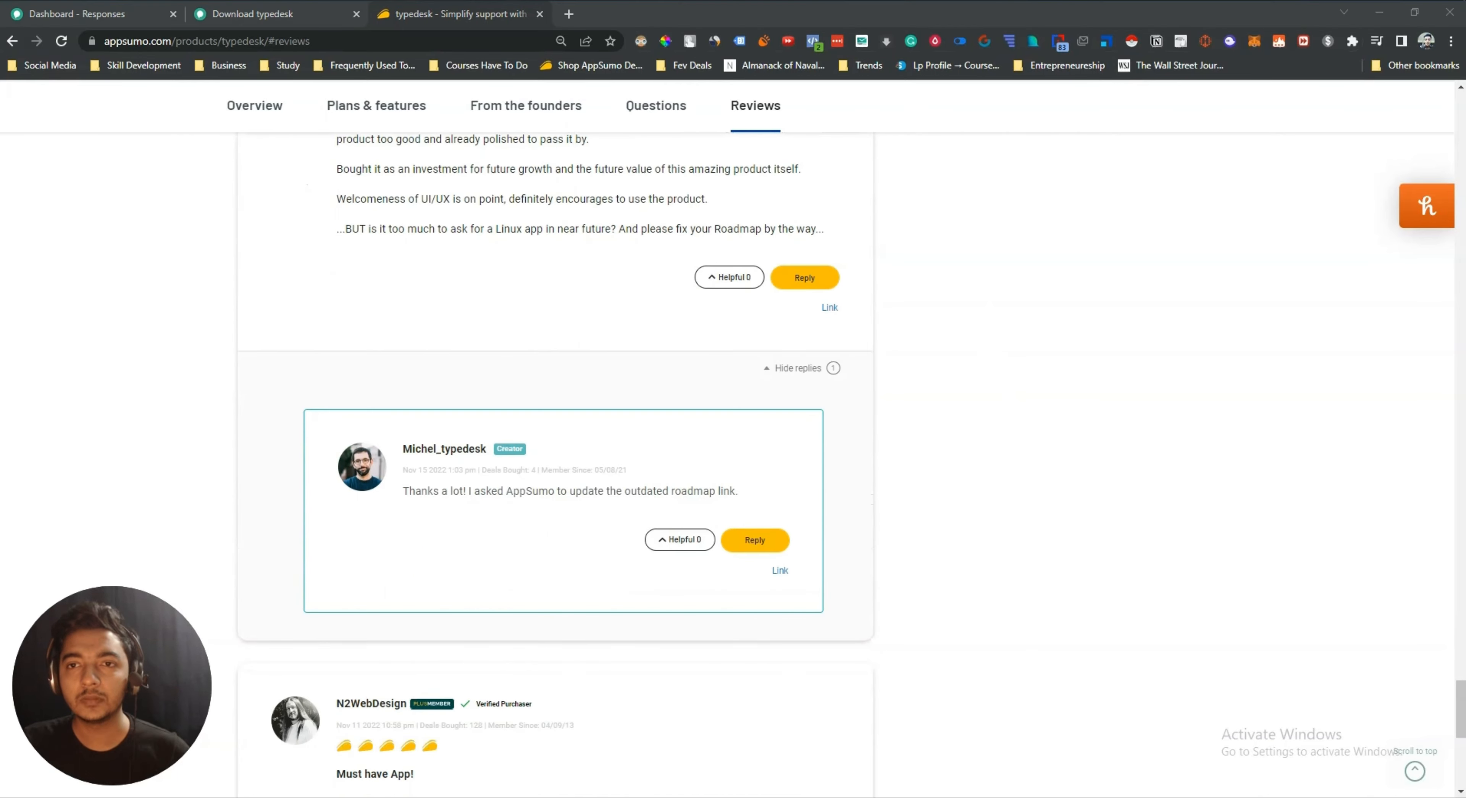
# Examine typedesk's plans and features on AppSumo, comparing the price and seats of the Single and Double plans
pyautogui.click(388, 104)
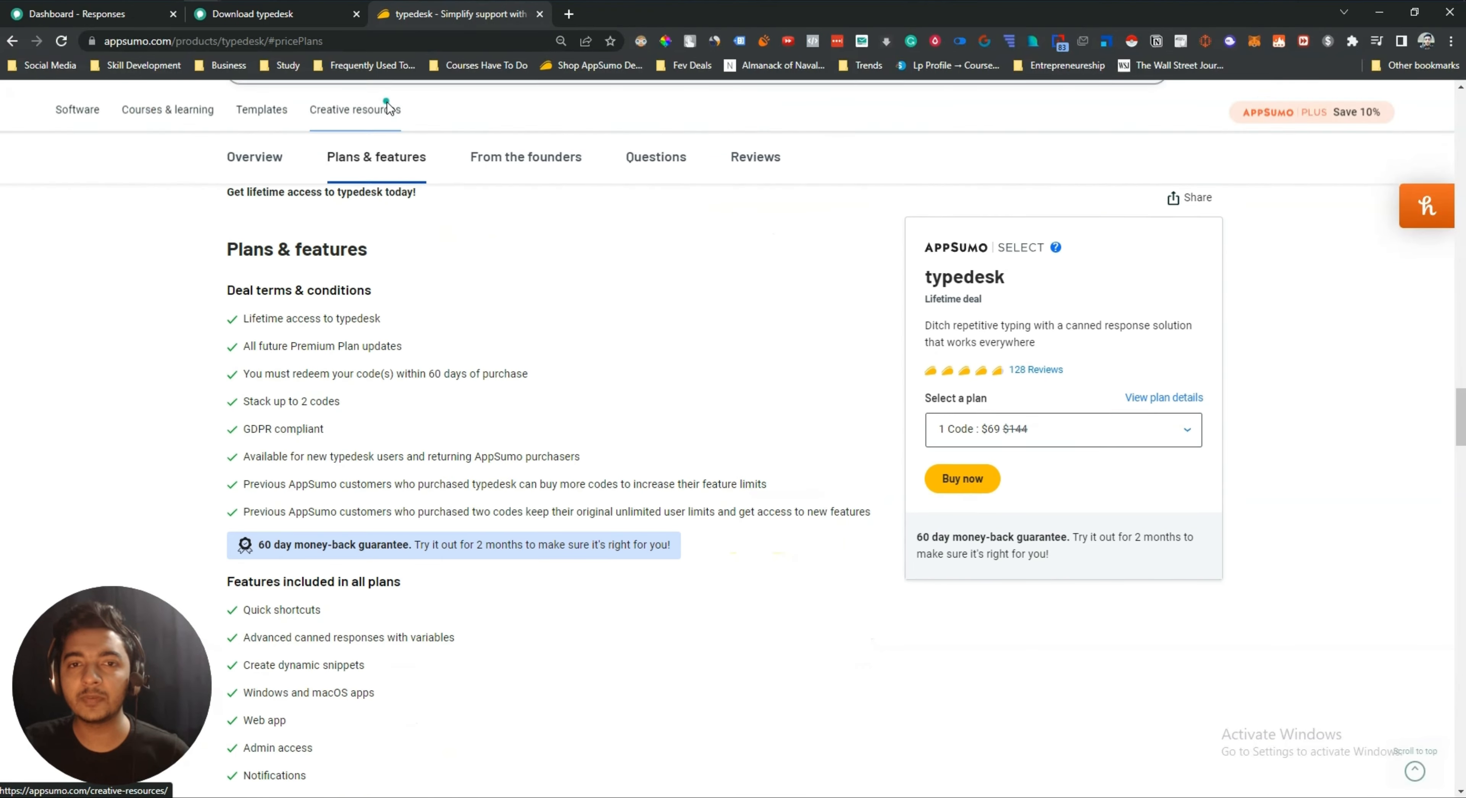
pyautogui.scroll(-9, 392, 136)
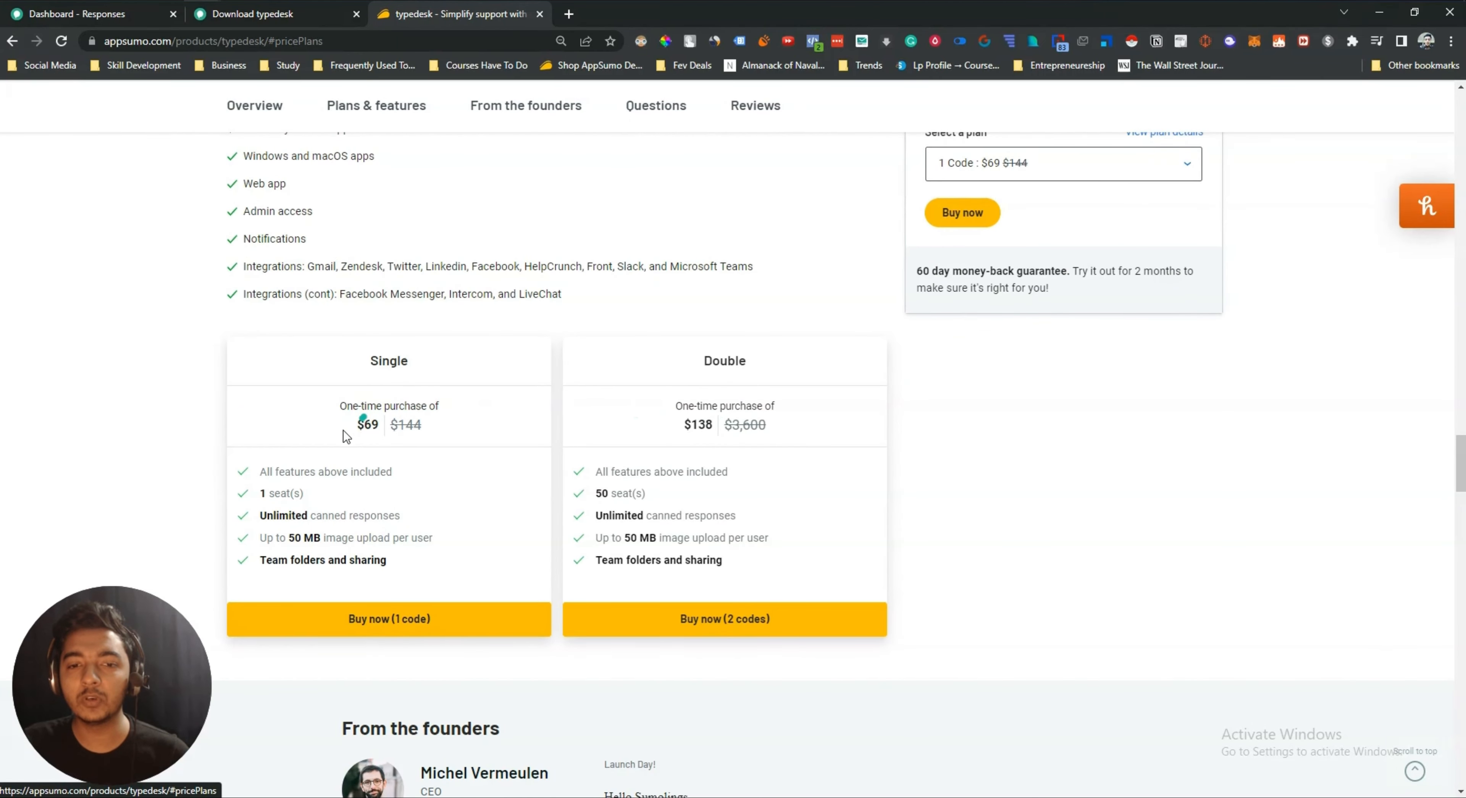
pyautogui.moveTo(356, 424); pyautogui.dragTo(380, 424)
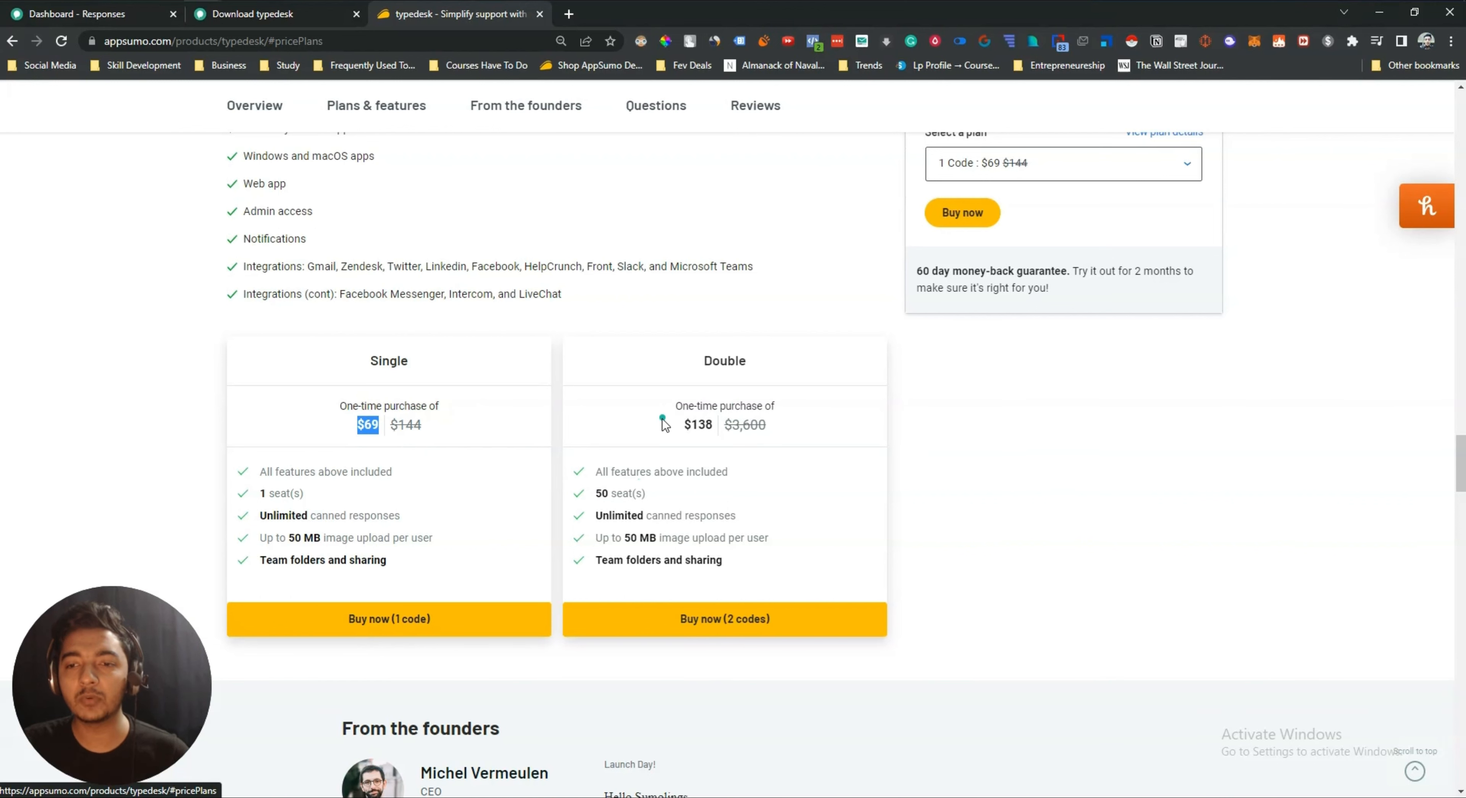
pyautogui.moveTo(680, 425); pyautogui.dragTo(713, 427)
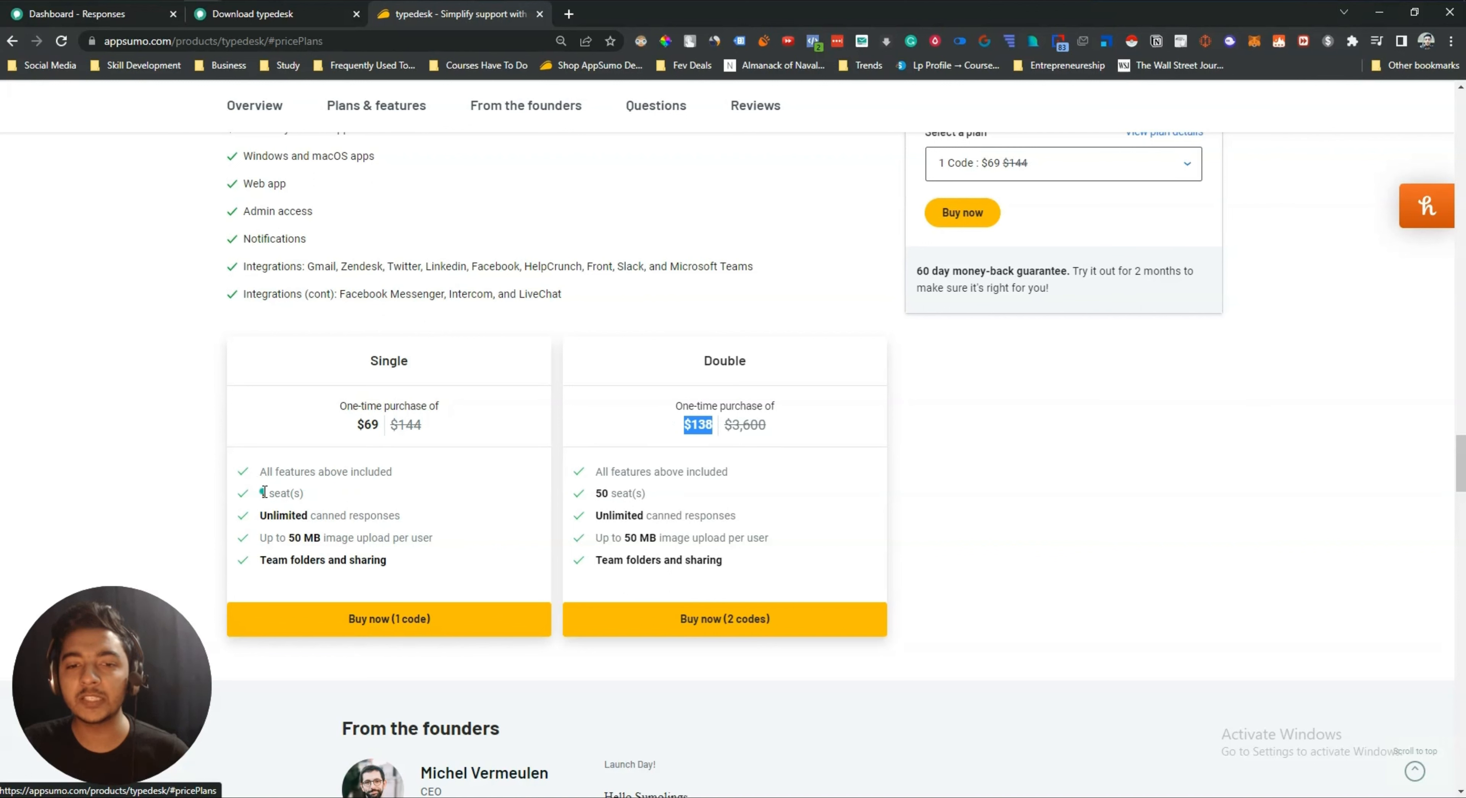
pyautogui.moveTo(264, 492); pyautogui.dragTo(289, 492)
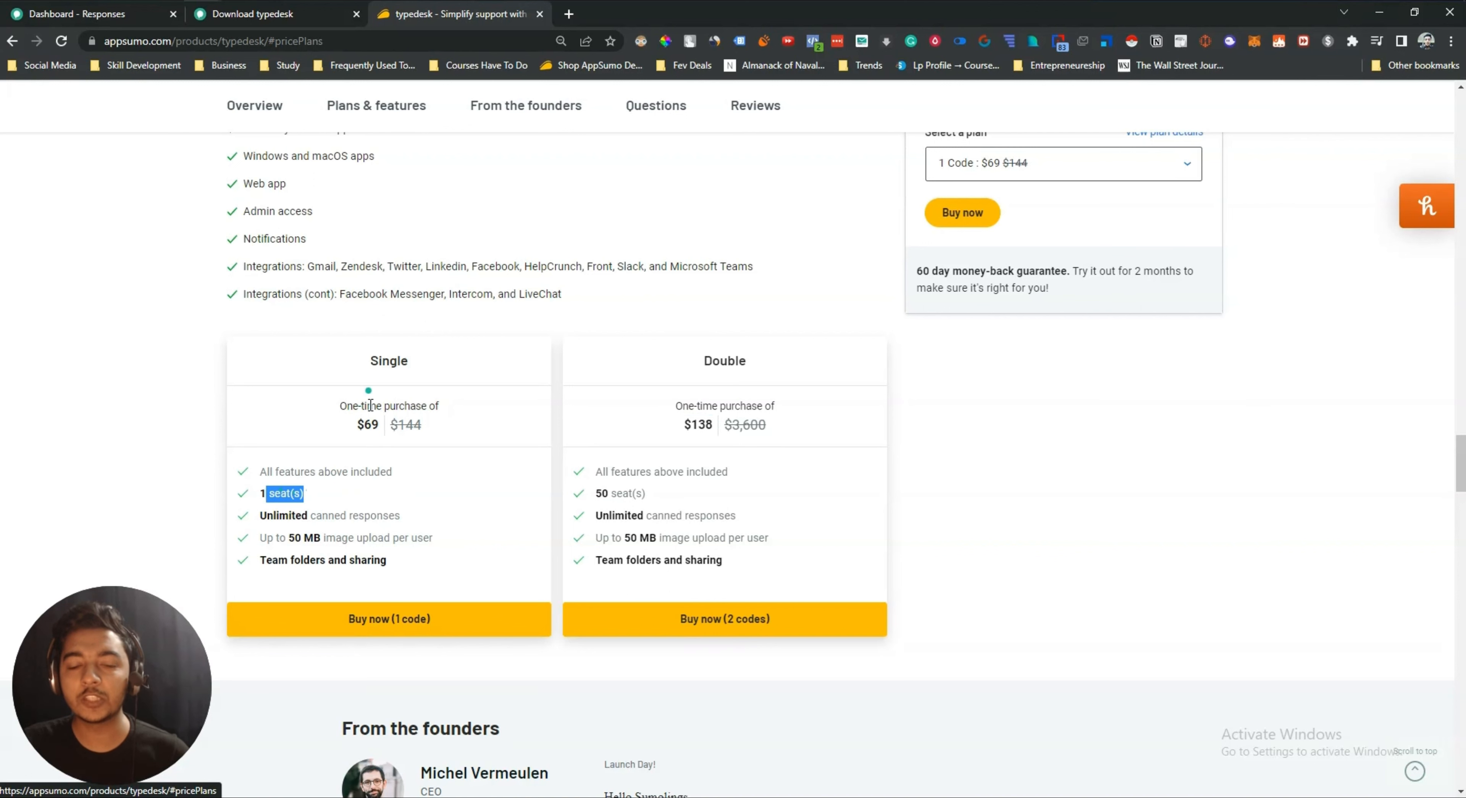
pyautogui.moveTo(594, 493); pyautogui.dragTo(647, 493)
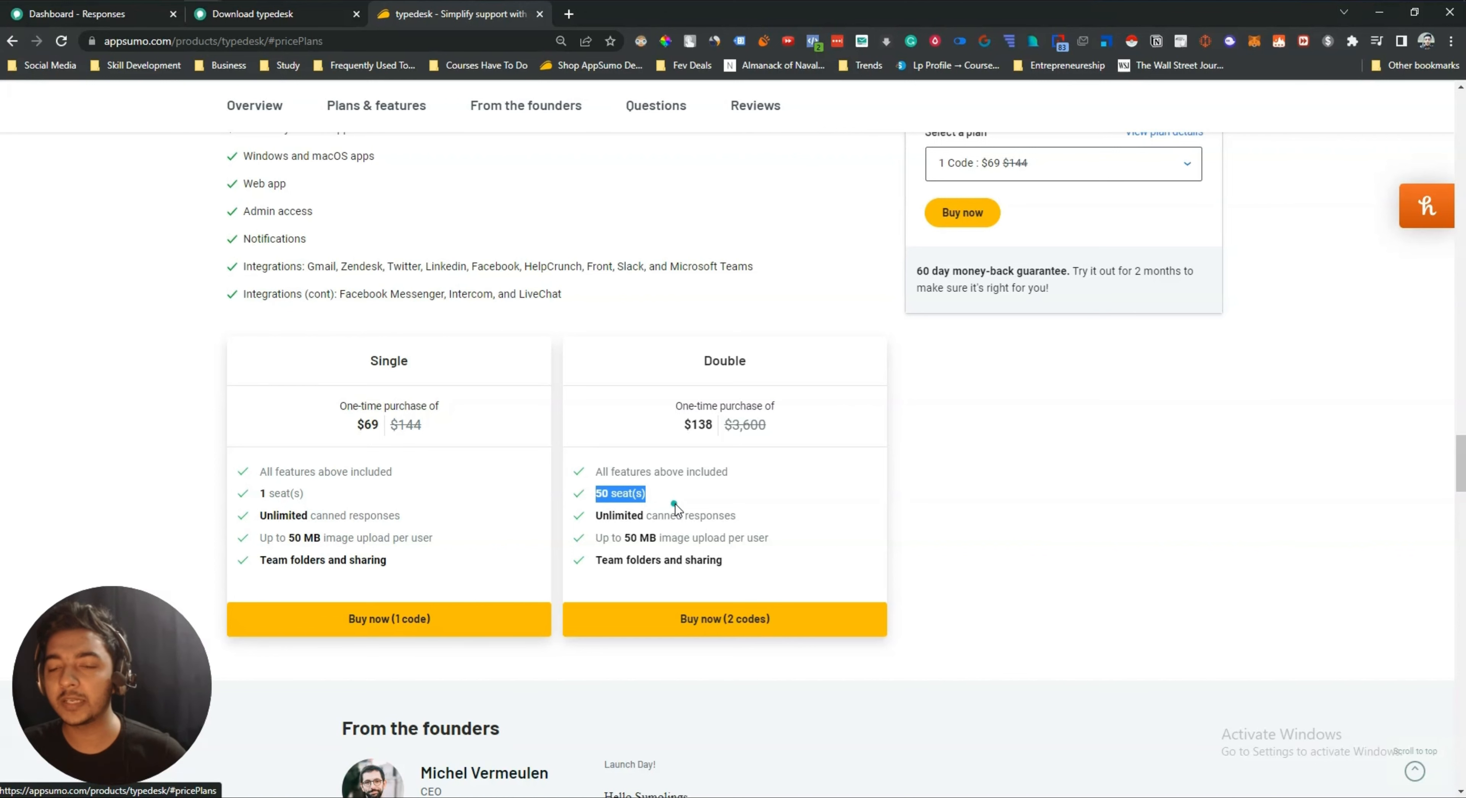
pyautogui.moveTo(654, 497); pyautogui.dragTo(594, 495)
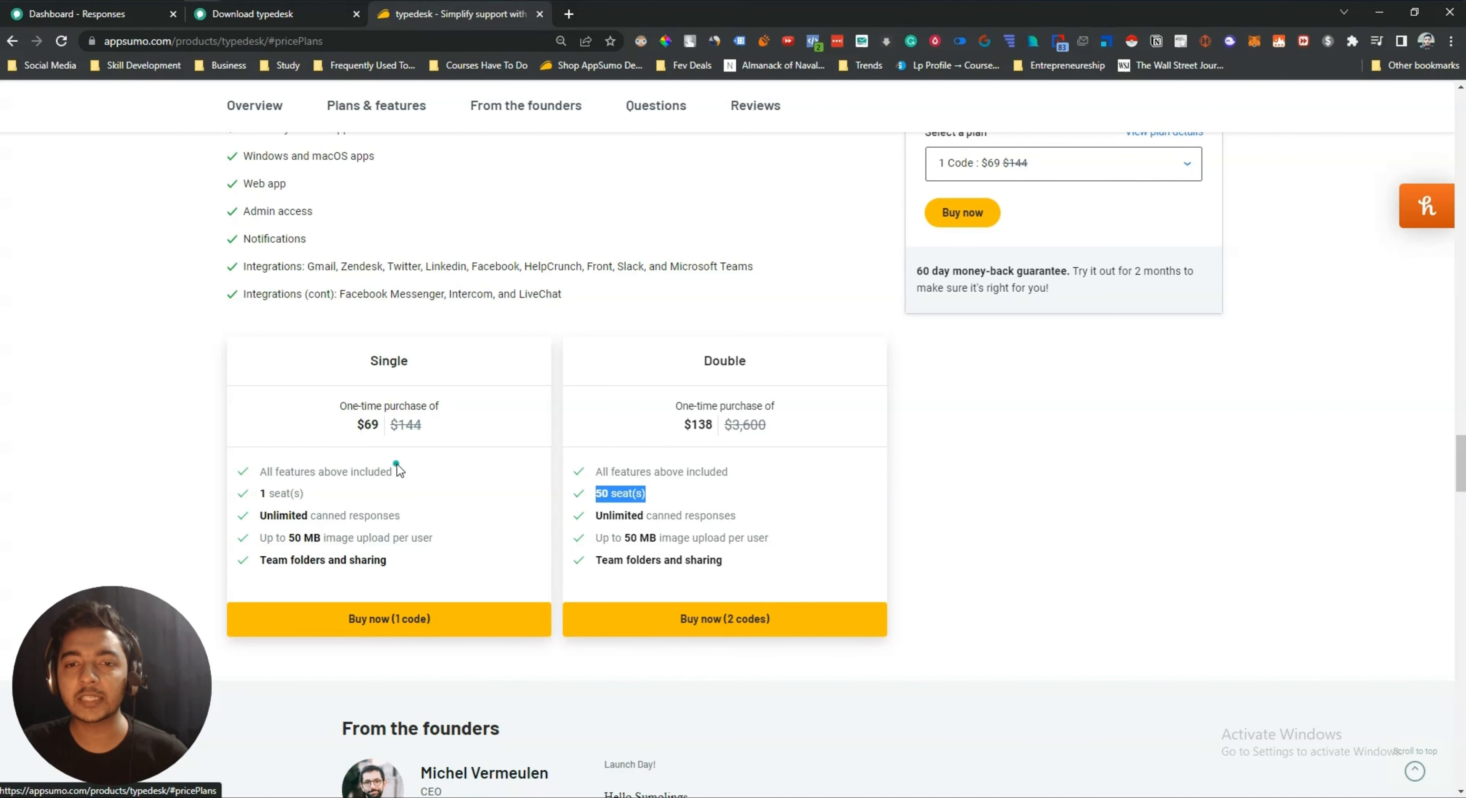
pyautogui.scroll(3, 397, 464)
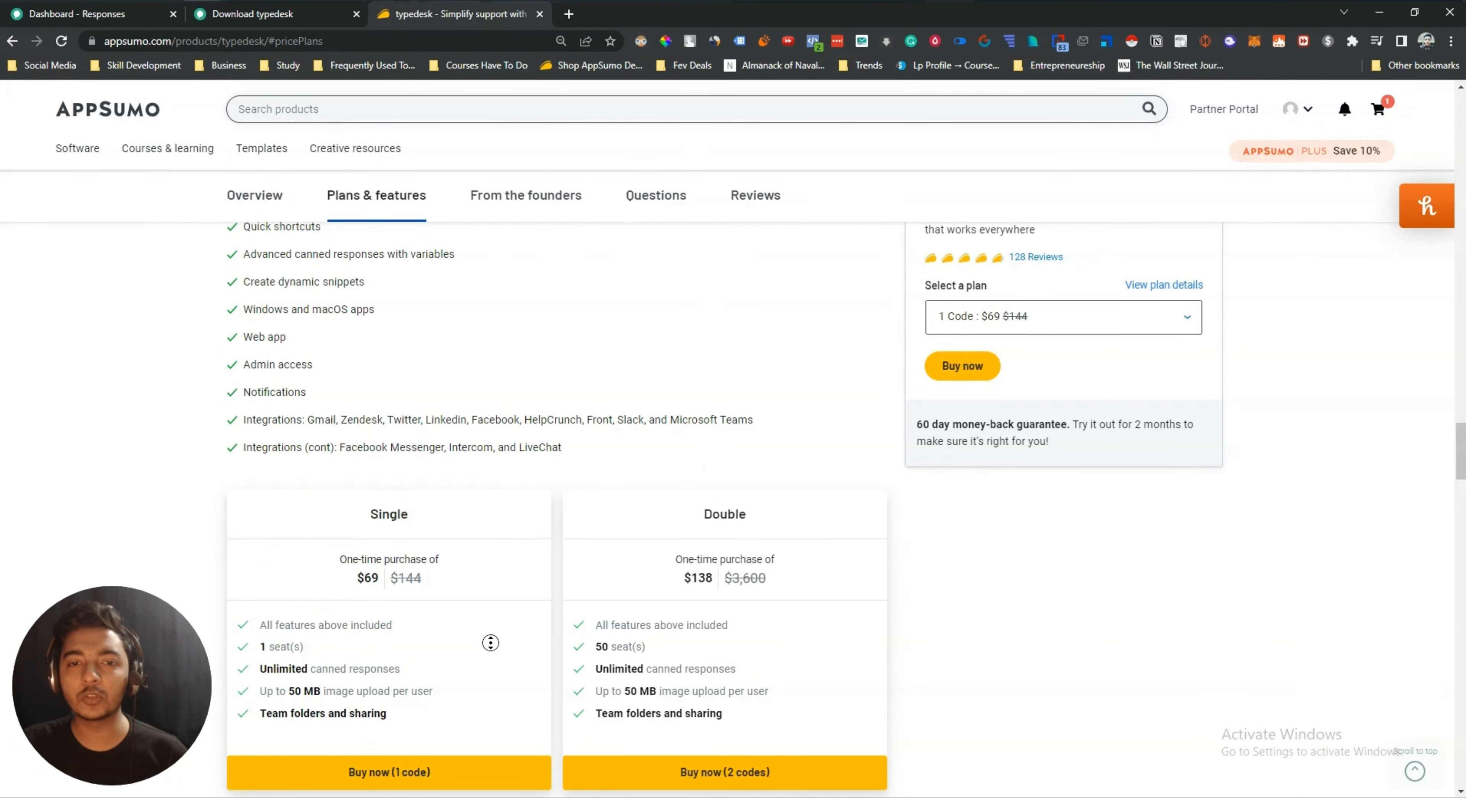
pyautogui.scroll(10, 494, 648)
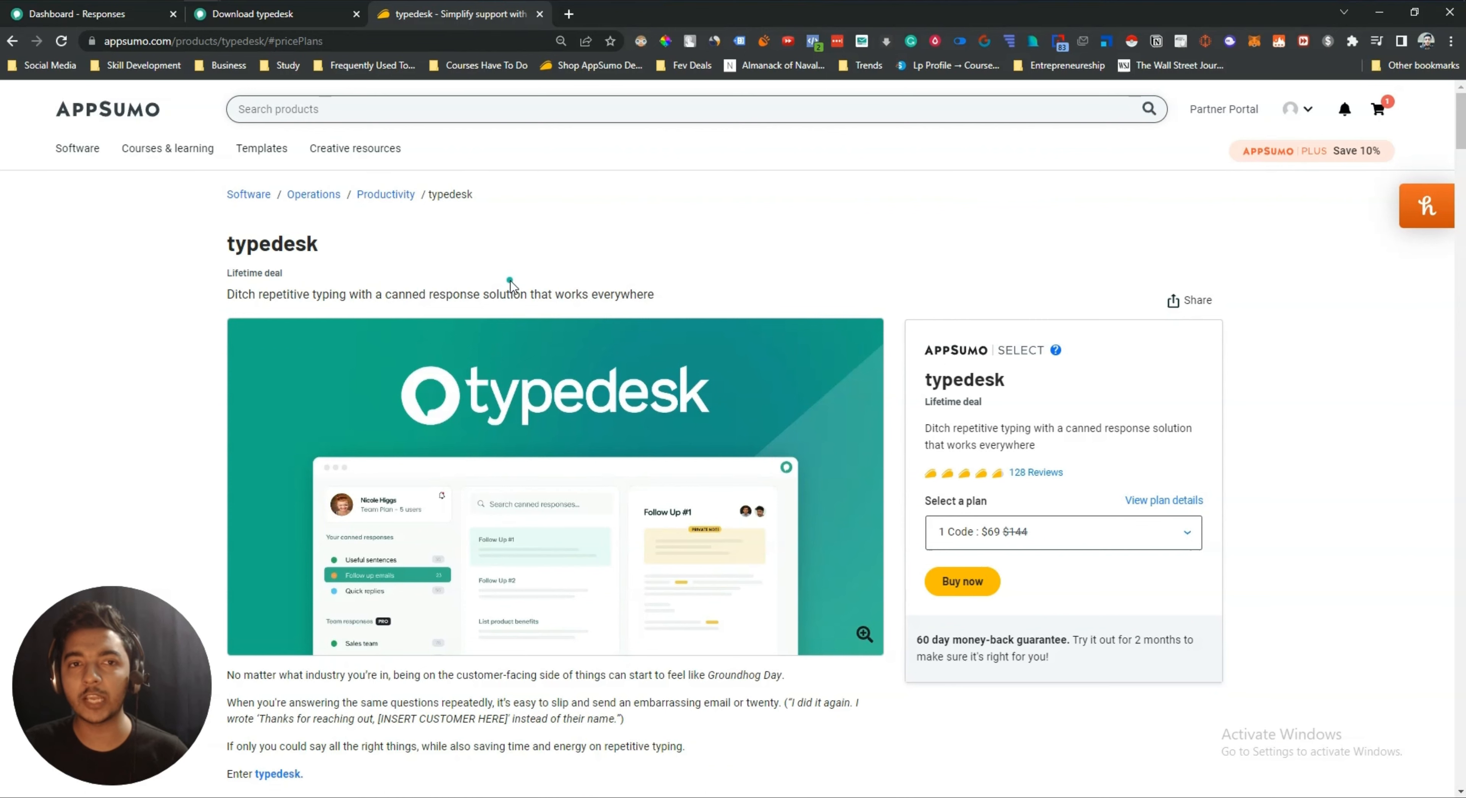
# View the typedesk download page and bring up the typedesk desktop app in a window over it
pyautogui.click(239, 21)
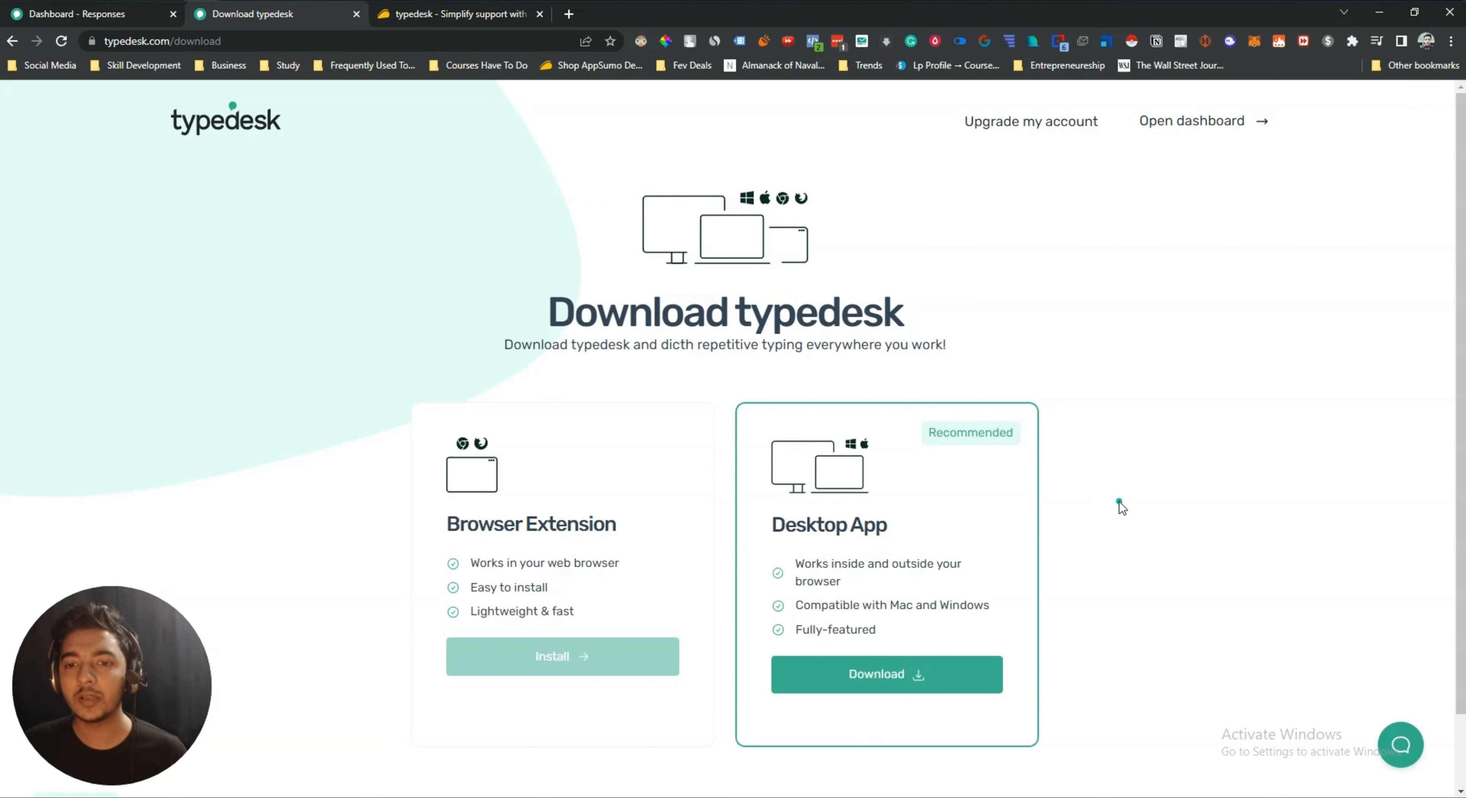
pyautogui.click(565, 676)
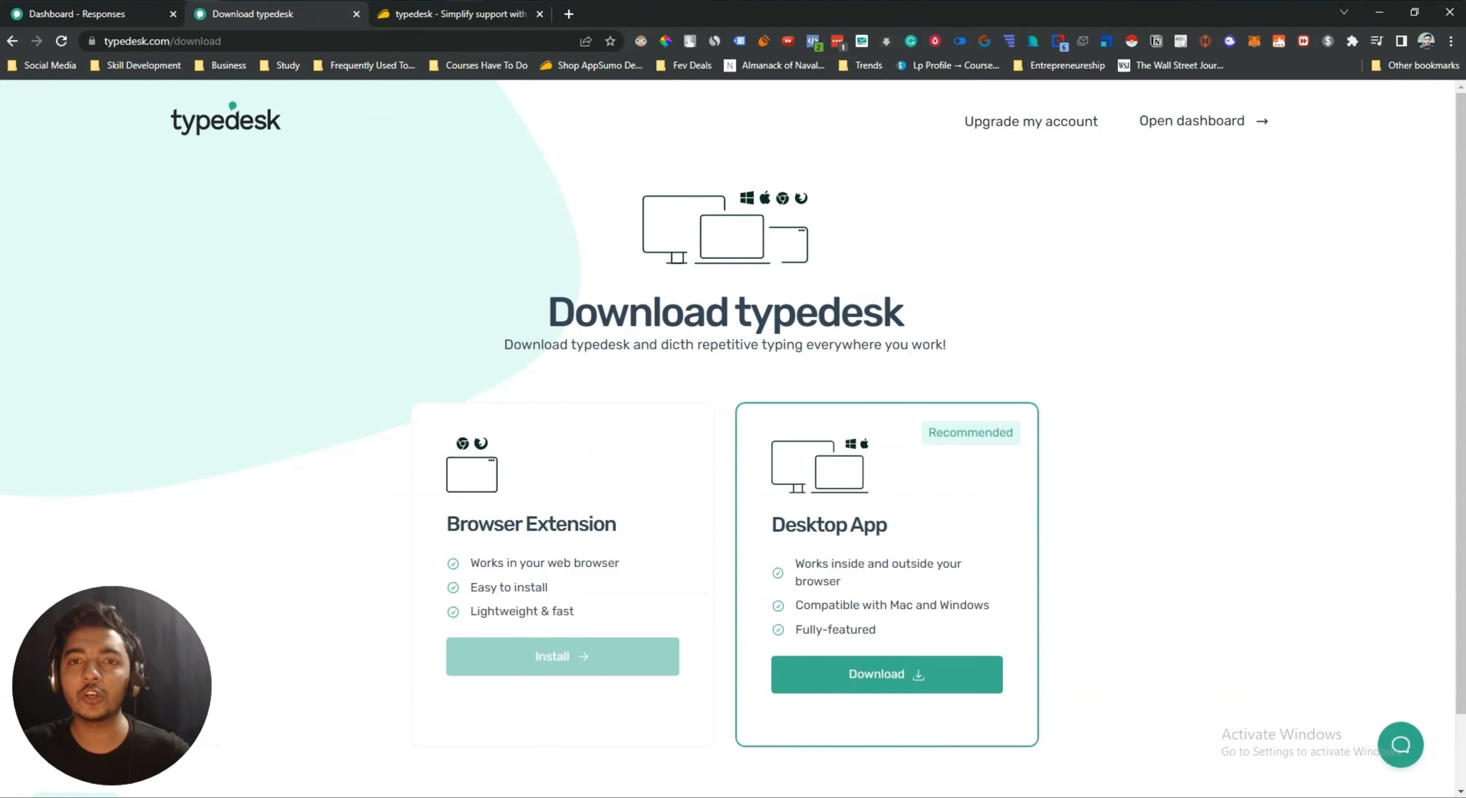
pyautogui.moveTo(468, 2)
pyautogui.click(470, 51)
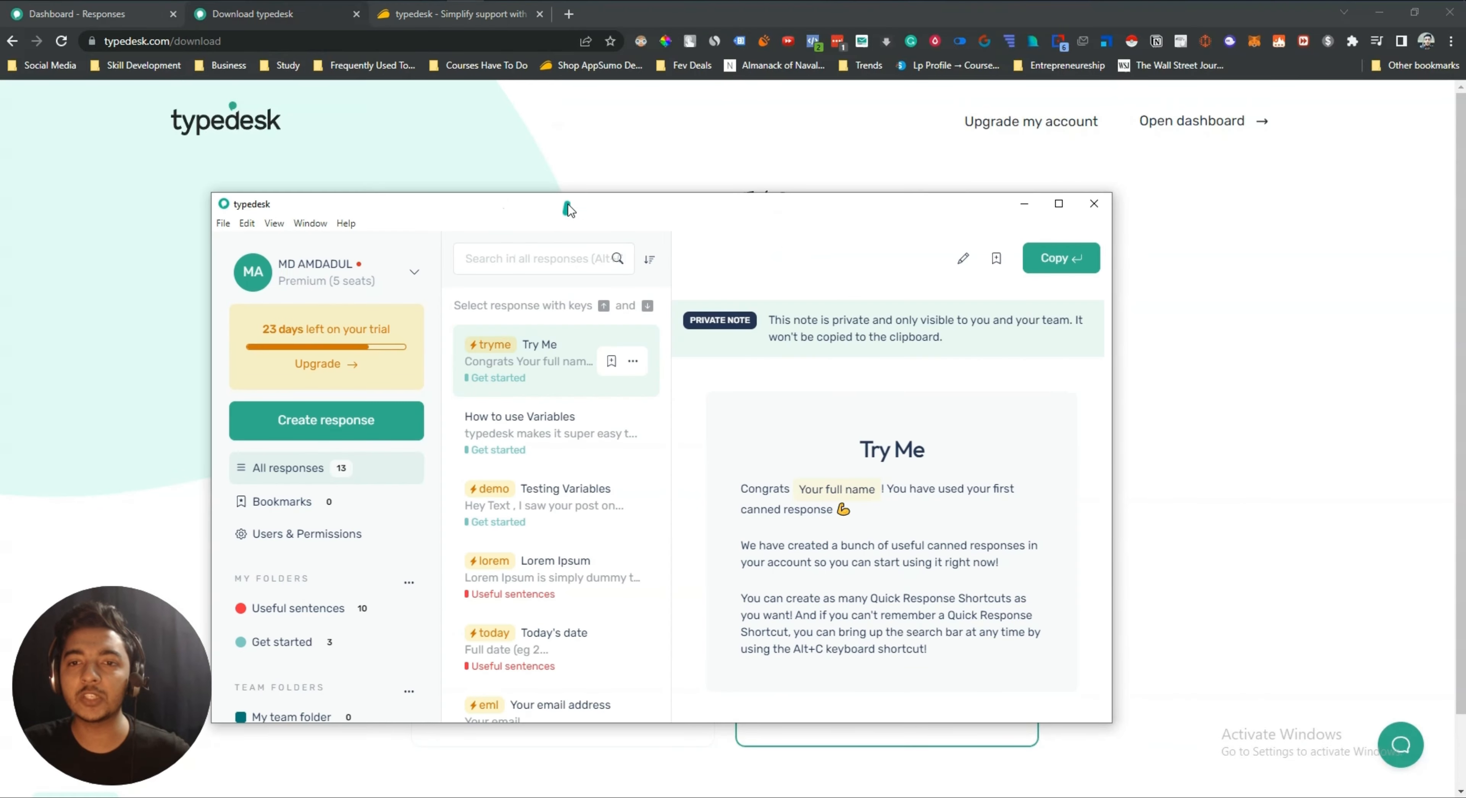
pyautogui.moveTo(568, 206); pyautogui.dragTo(740, 220)
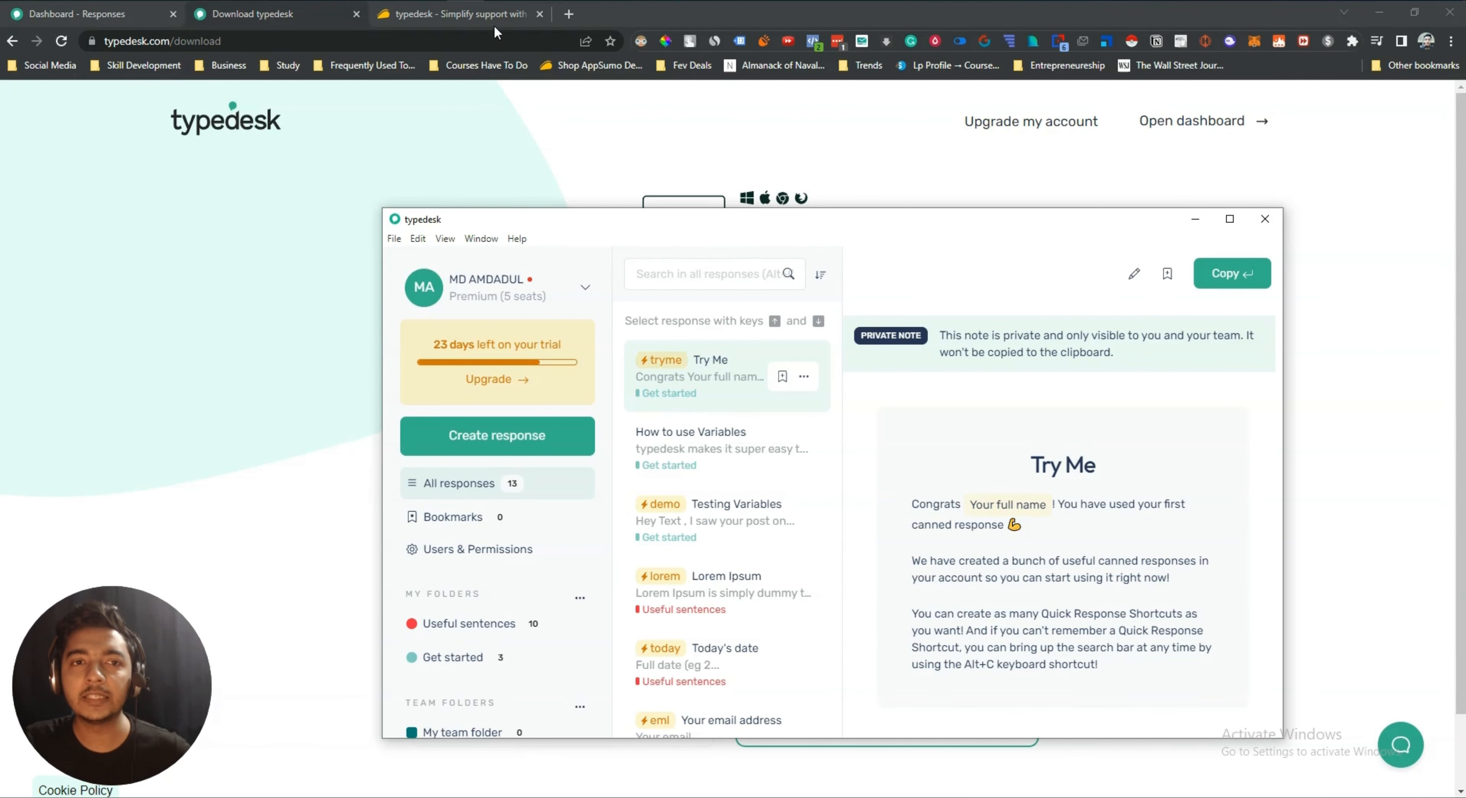
# Browse the list of all canned responses in the typedesk web dashboard
pyautogui.click(96, 16)
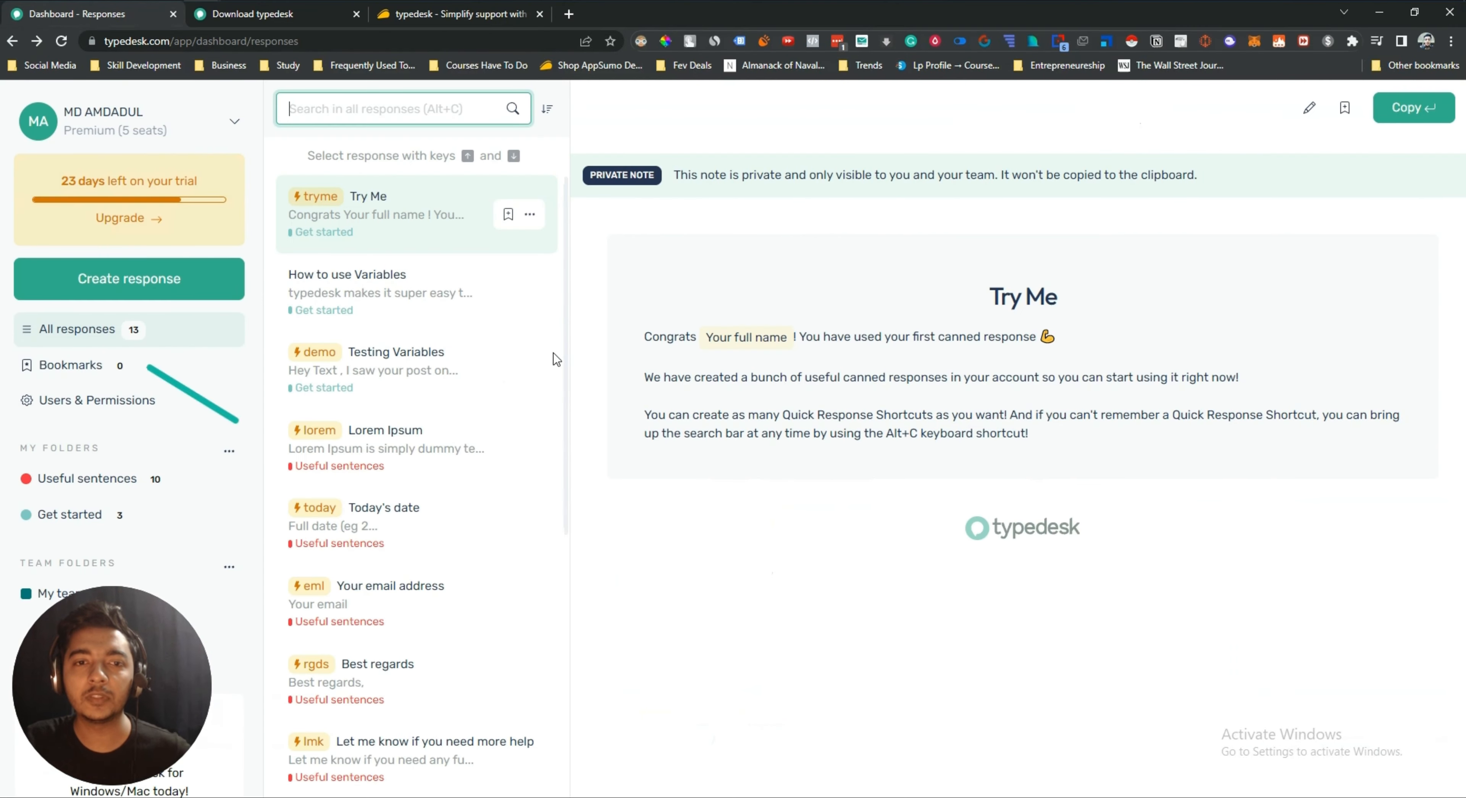
pyautogui.scroll(-7, 409, 442)
pyautogui.scroll(7, 407, 444)
pyautogui.scroll(-1, 427, 372)
pyautogui.scroll(-7, 428, 372)
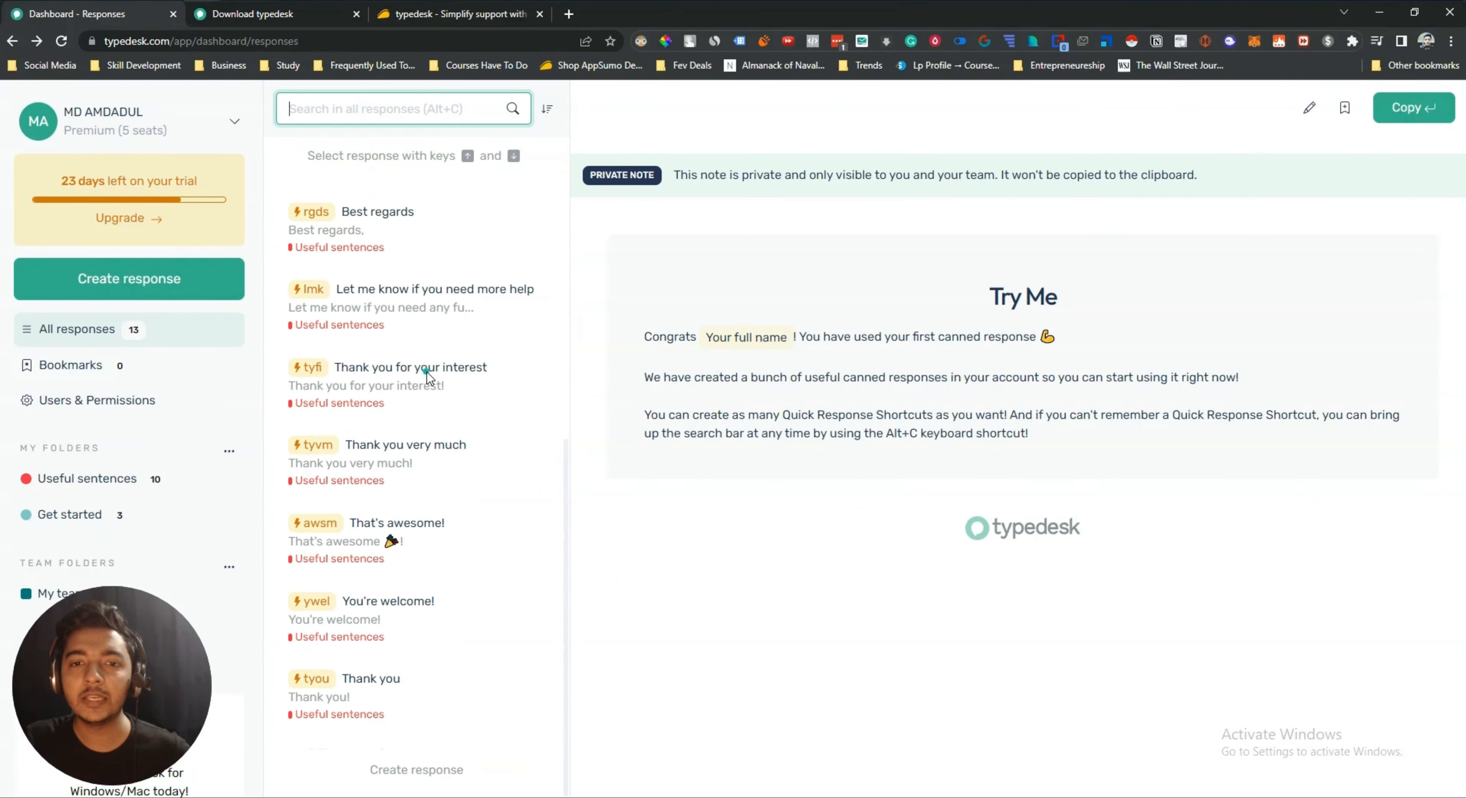
pyautogui.scroll(8, 428, 372)
# Switch to the typedesk desktop app, maximize its window and read the text of the Try Me response
pyautogui.hotkey('alt', 'Tab')
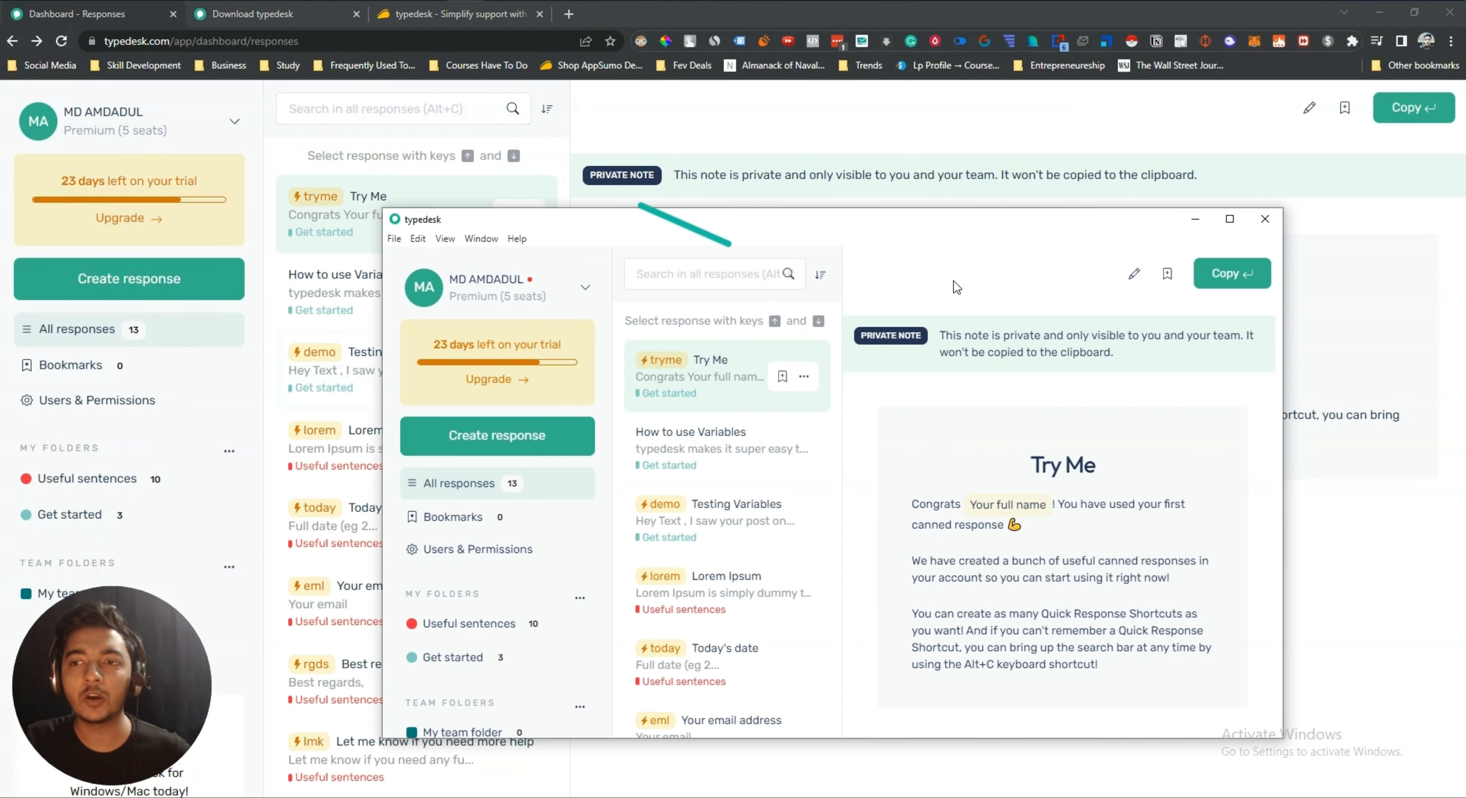
pyautogui.click(1229, 219)
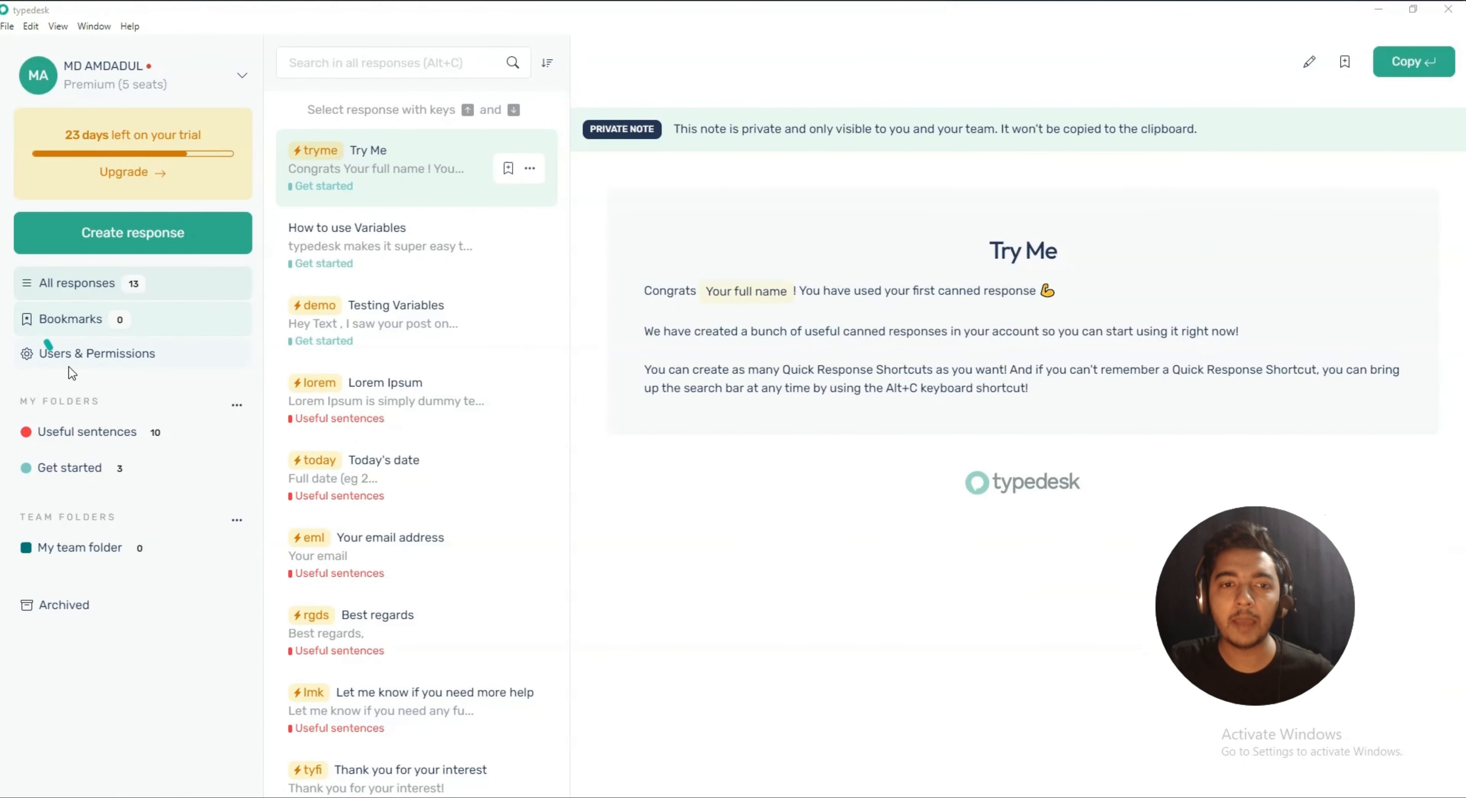
pyautogui.moveTo(302, 149)
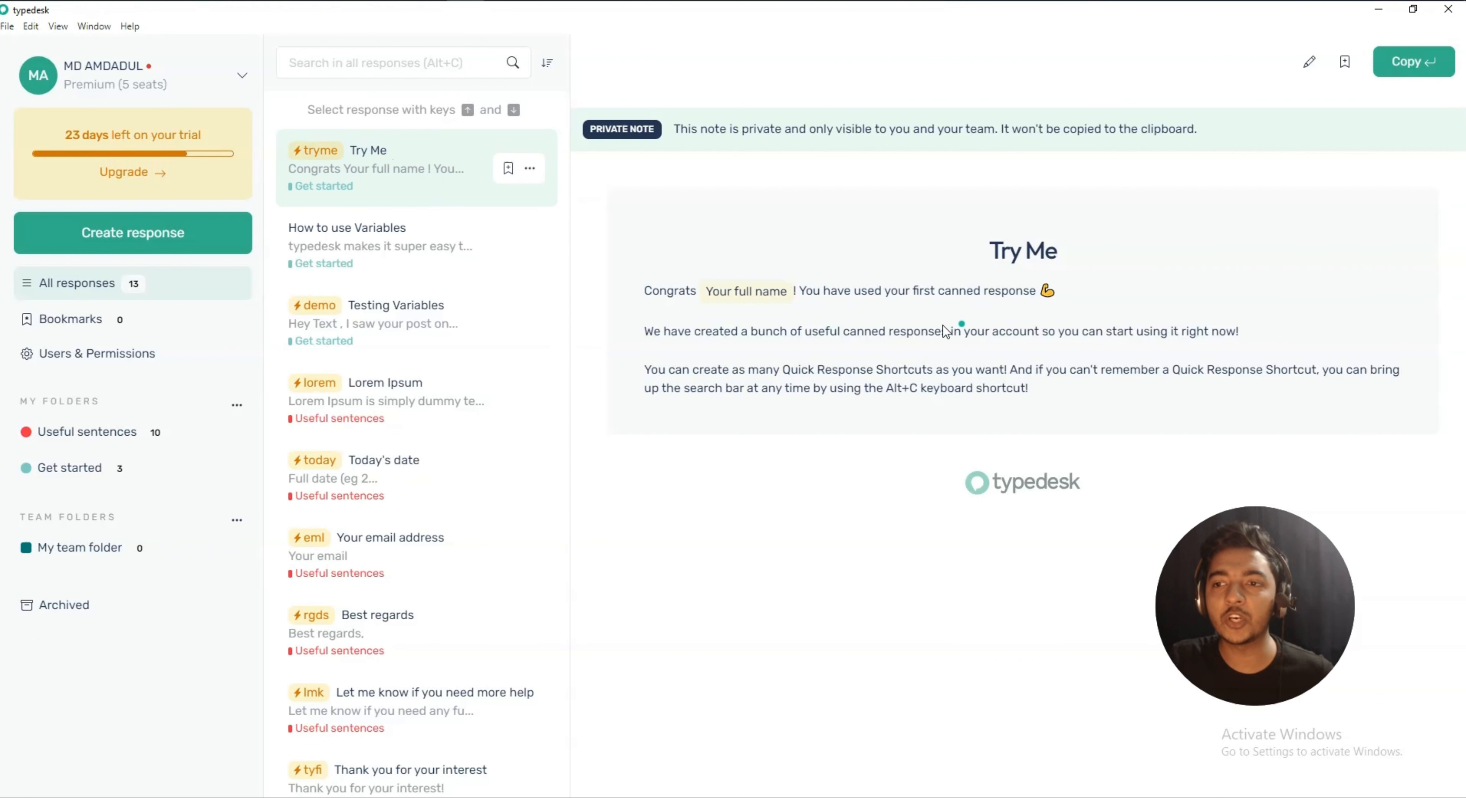
pyautogui.moveTo(645, 291); pyautogui.dragTo(1077, 386)
pyautogui.click(1078, 390)
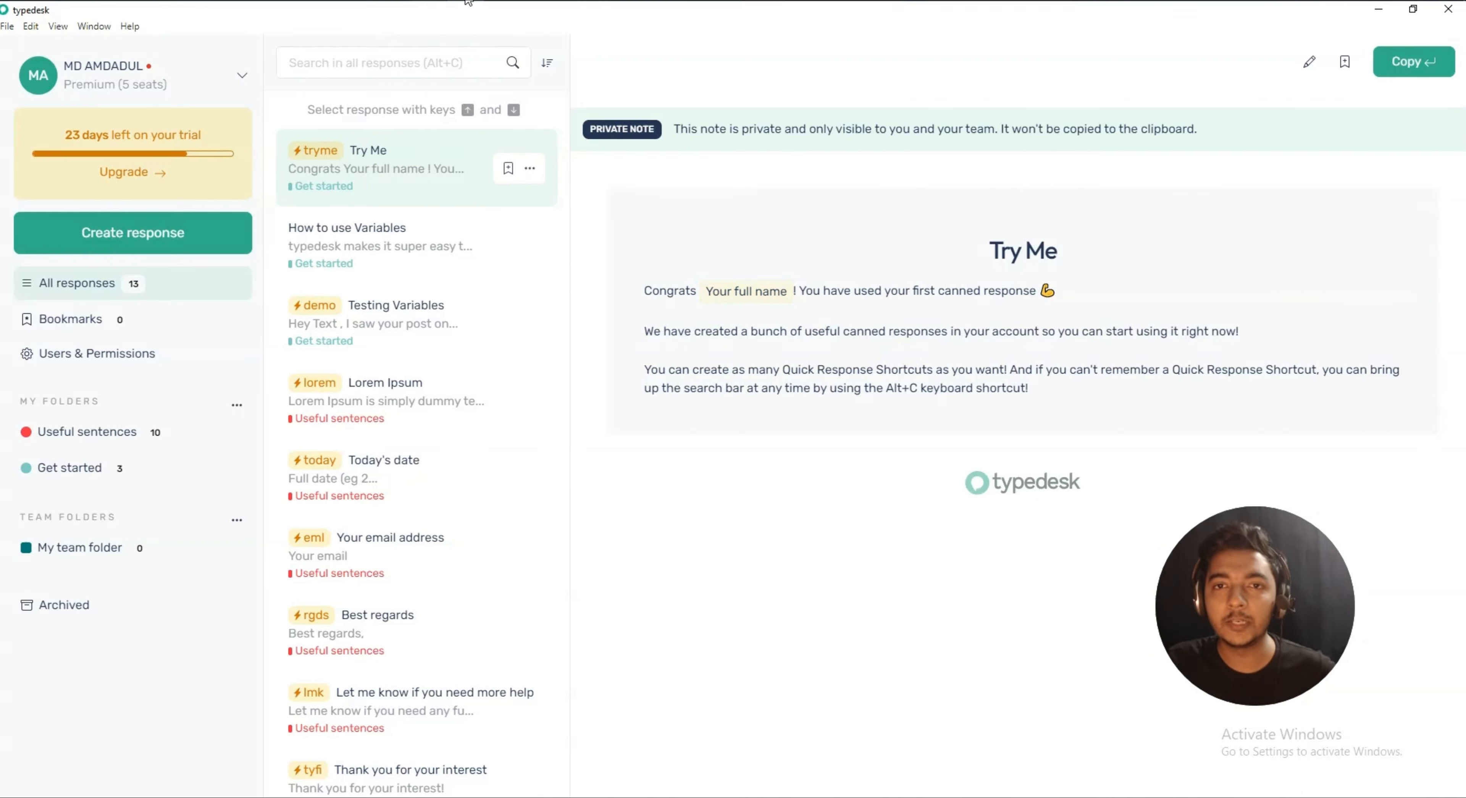
# Bring the Notepad document back to the front and place the text cursor at the end of the Lorem Ipsum sentence
pyautogui.moveTo(509, 0)
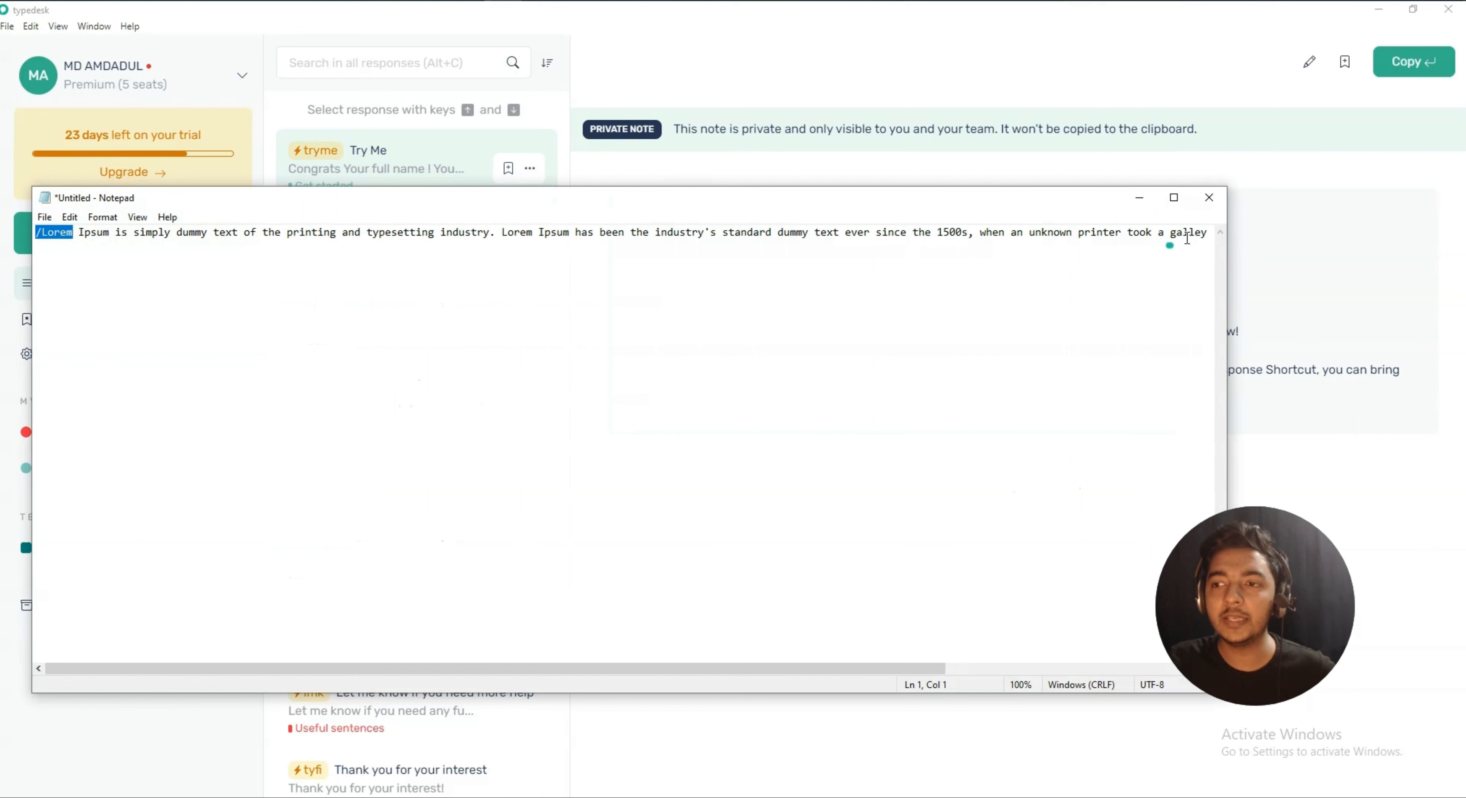
pyautogui.click(1188, 237)
pyautogui.press('Right')
pyautogui.press('Right')
pyautogui.press('Right')
pyautogui.press('Right')
pyautogui.press('Right')
pyautogui.press('Right')
pyautogui.press('Right')
pyautogui.press('Right')
pyautogui.press('Right')
pyautogui.press('Right')
pyautogui.press('Right')
pyautogui.press('Right')
pyautogui.press('Right')
pyautogui.press('Right')
pyautogui.press('Right')
pyautogui.press('Right')
pyautogui.press('Right')
pyautogui.press('Right')
pyautogui.press('Right')
pyautogui.press('Right')
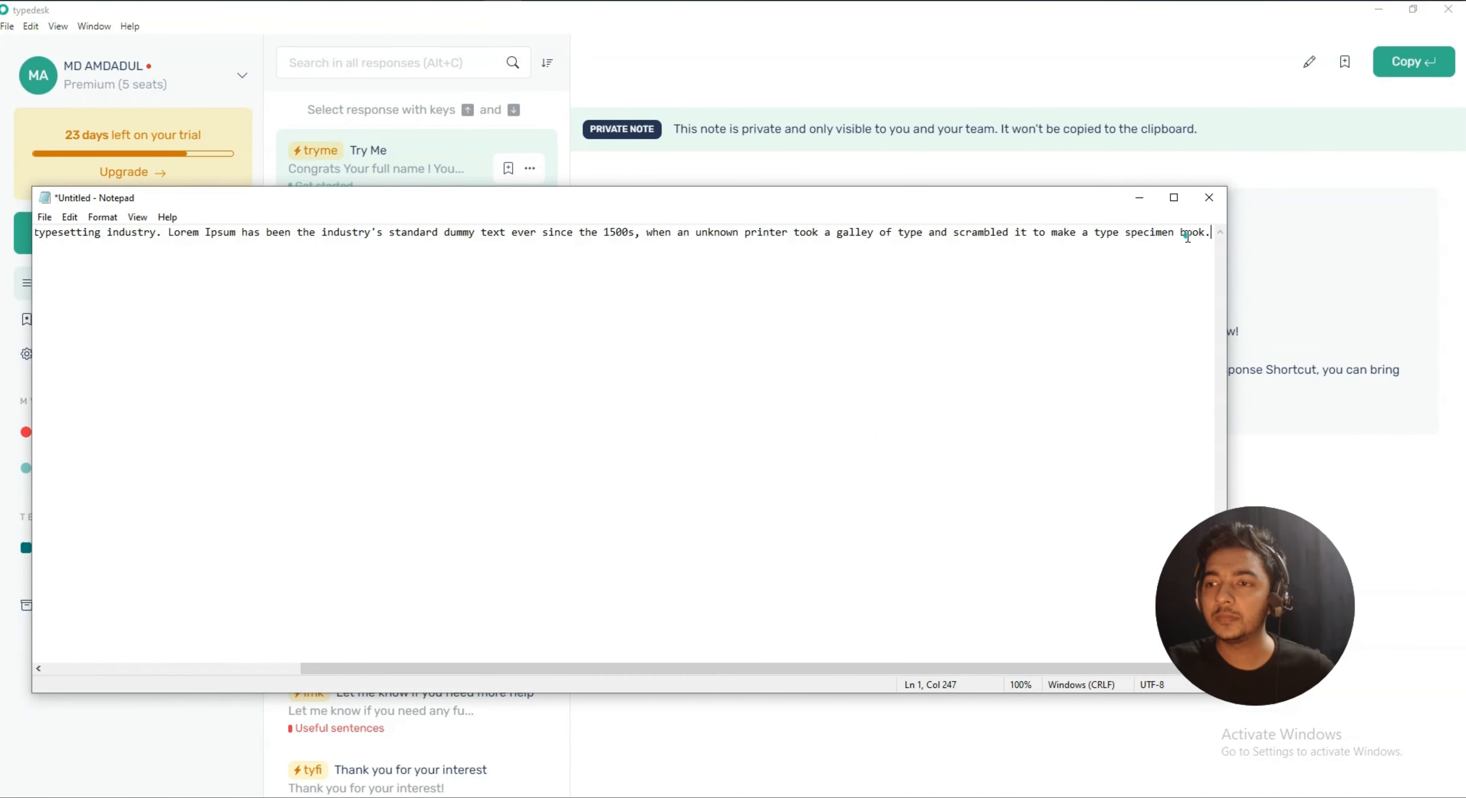
# Add five line breaks after the Lorem Ipsum text in Notepad and expand the /tryme shortcut on the new line
pyautogui.press('Return')
pyautogui.press('Return')
pyautogui.press('Return')
pyautogui.press('Return')
pyautogui.press('Return')
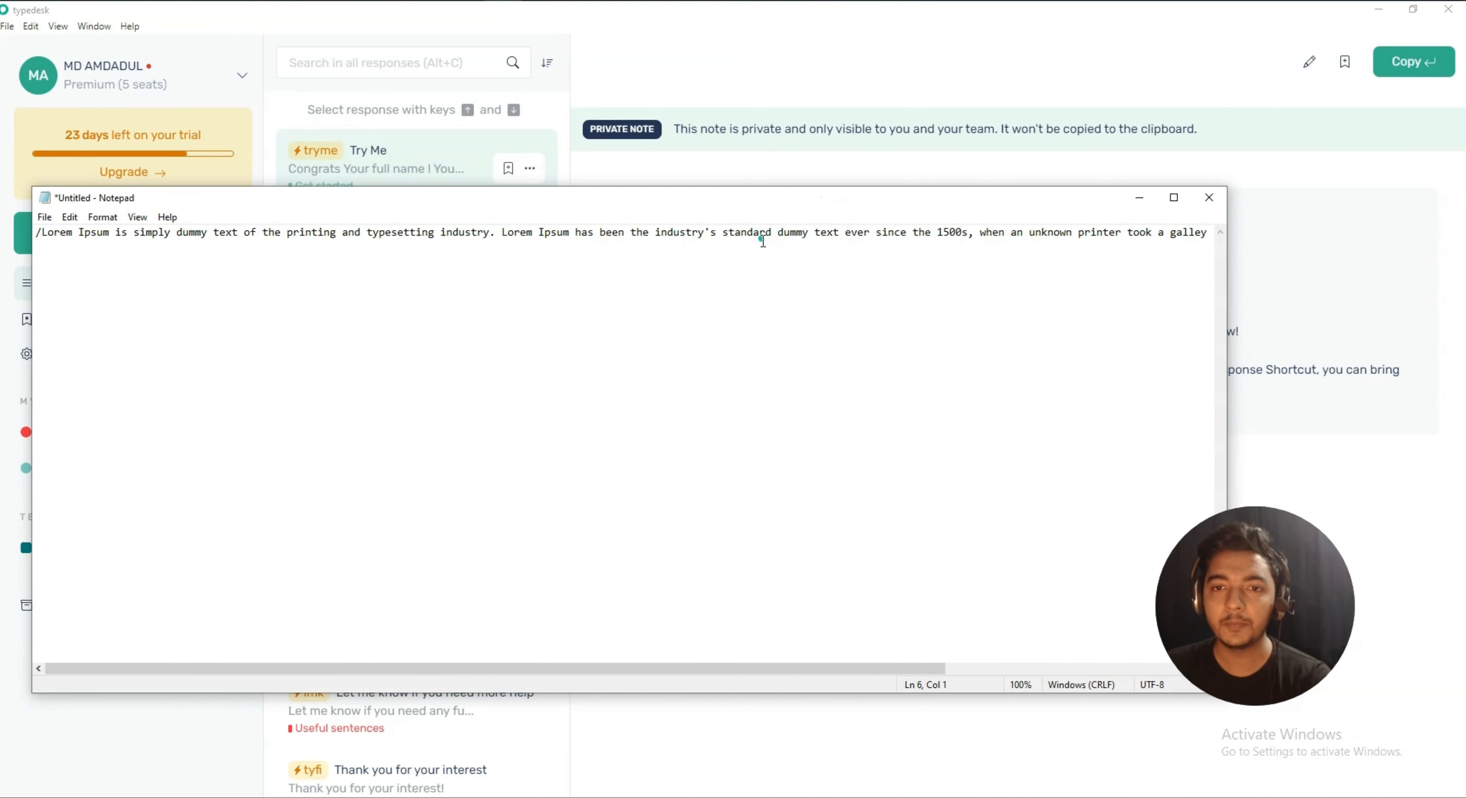
pyautogui.moveTo(516, 202); pyautogui.dragTo(755, 253)
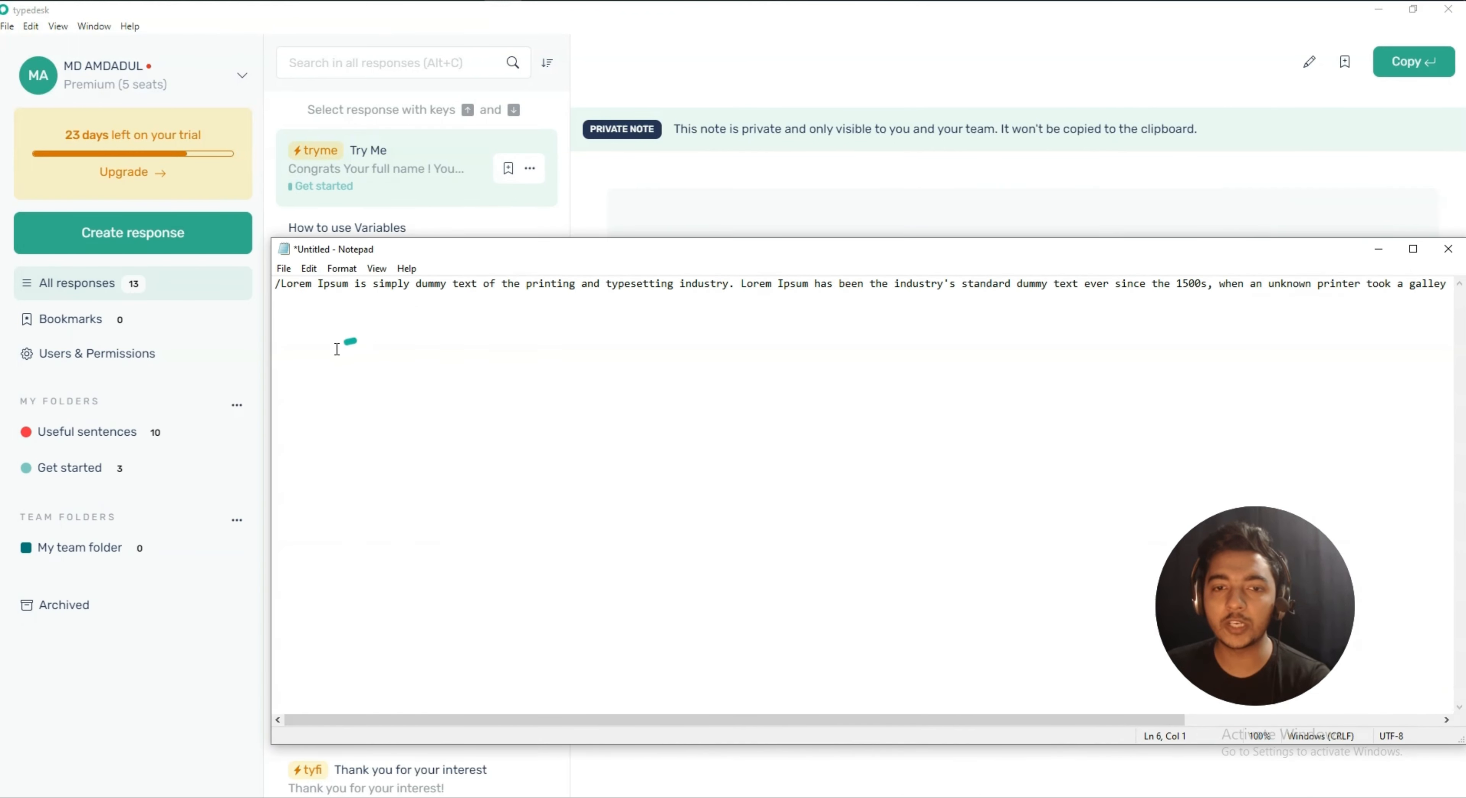
pyautogui.click(302, 353)
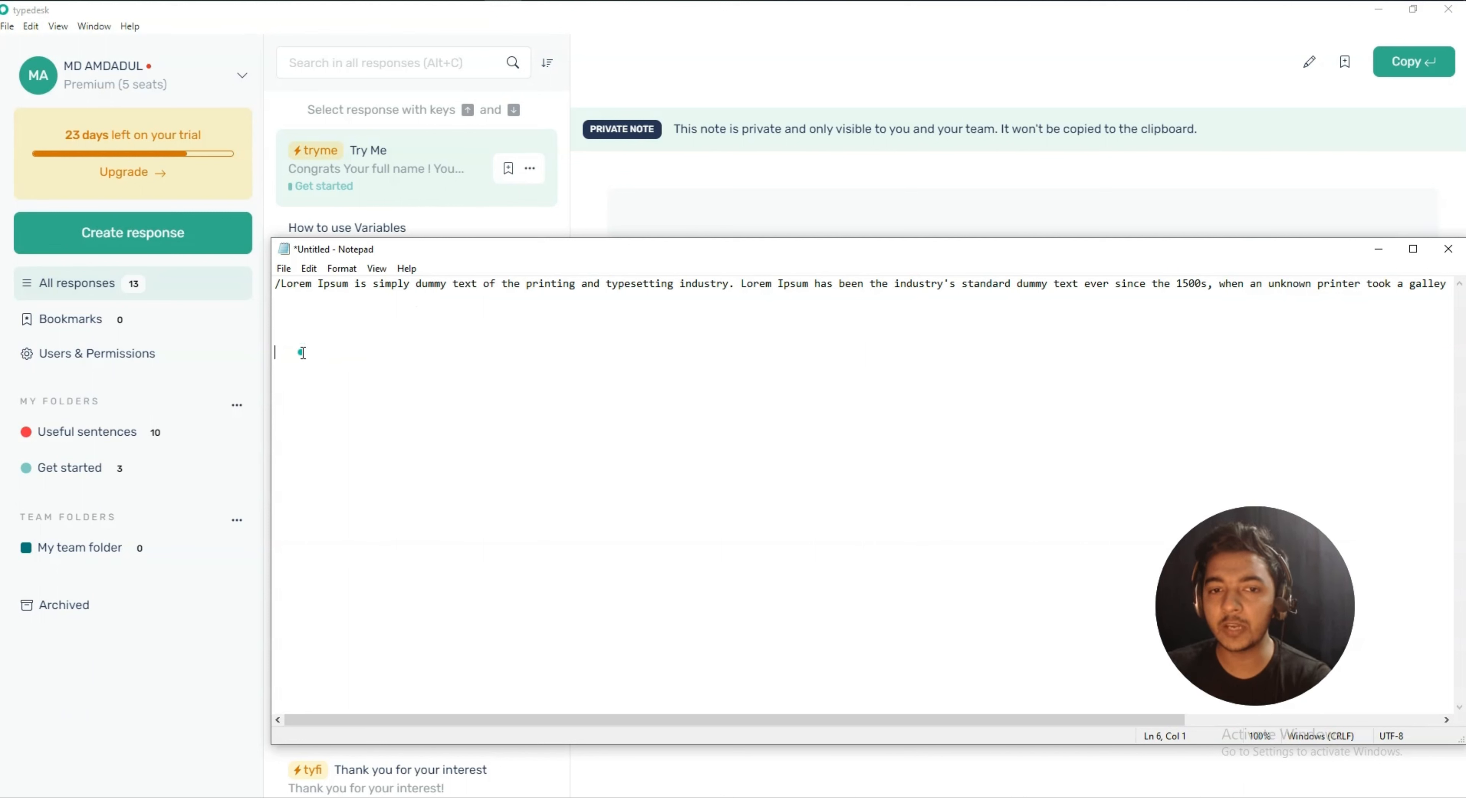
pyautogui.write('/tr')
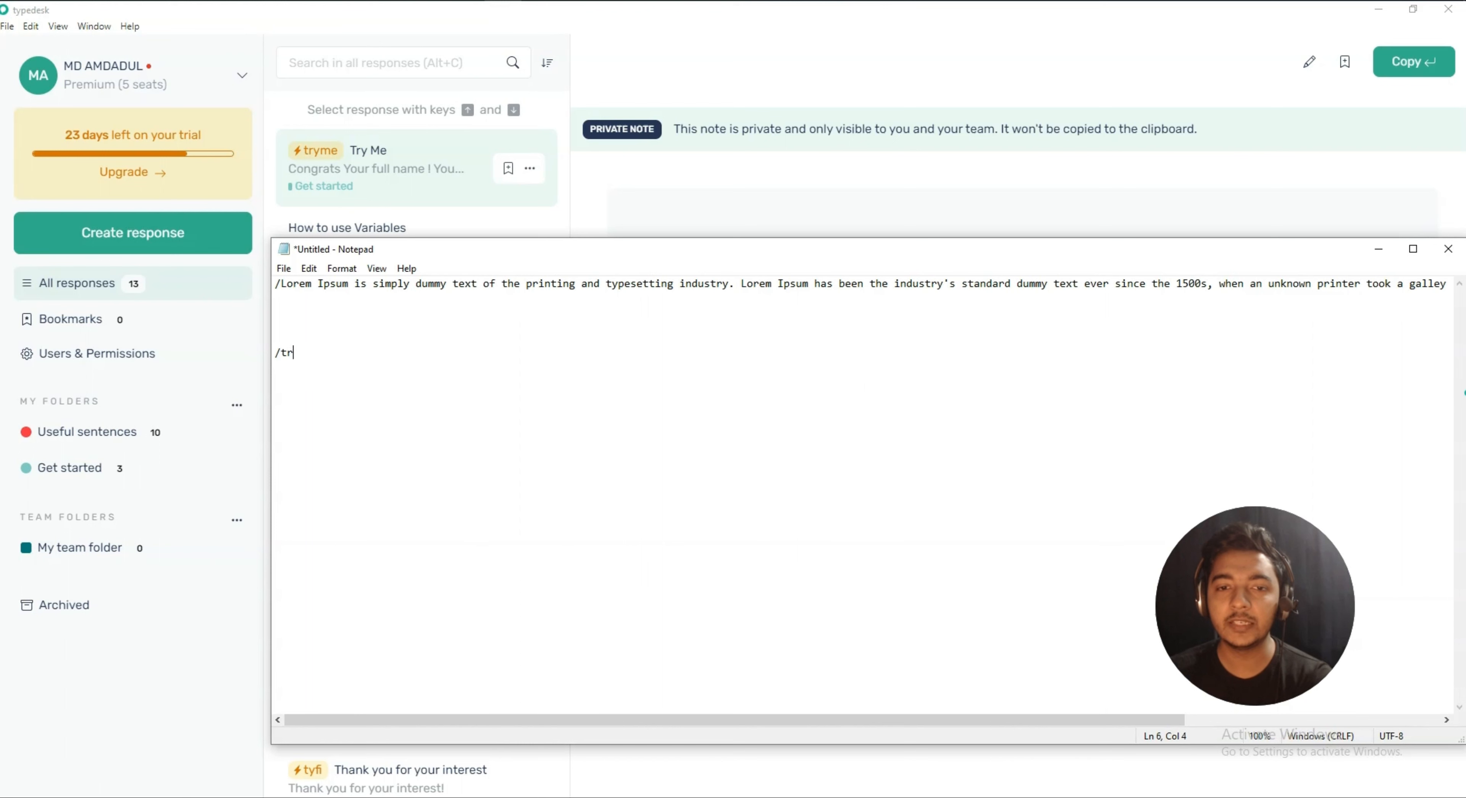
pyautogui.write('yme')
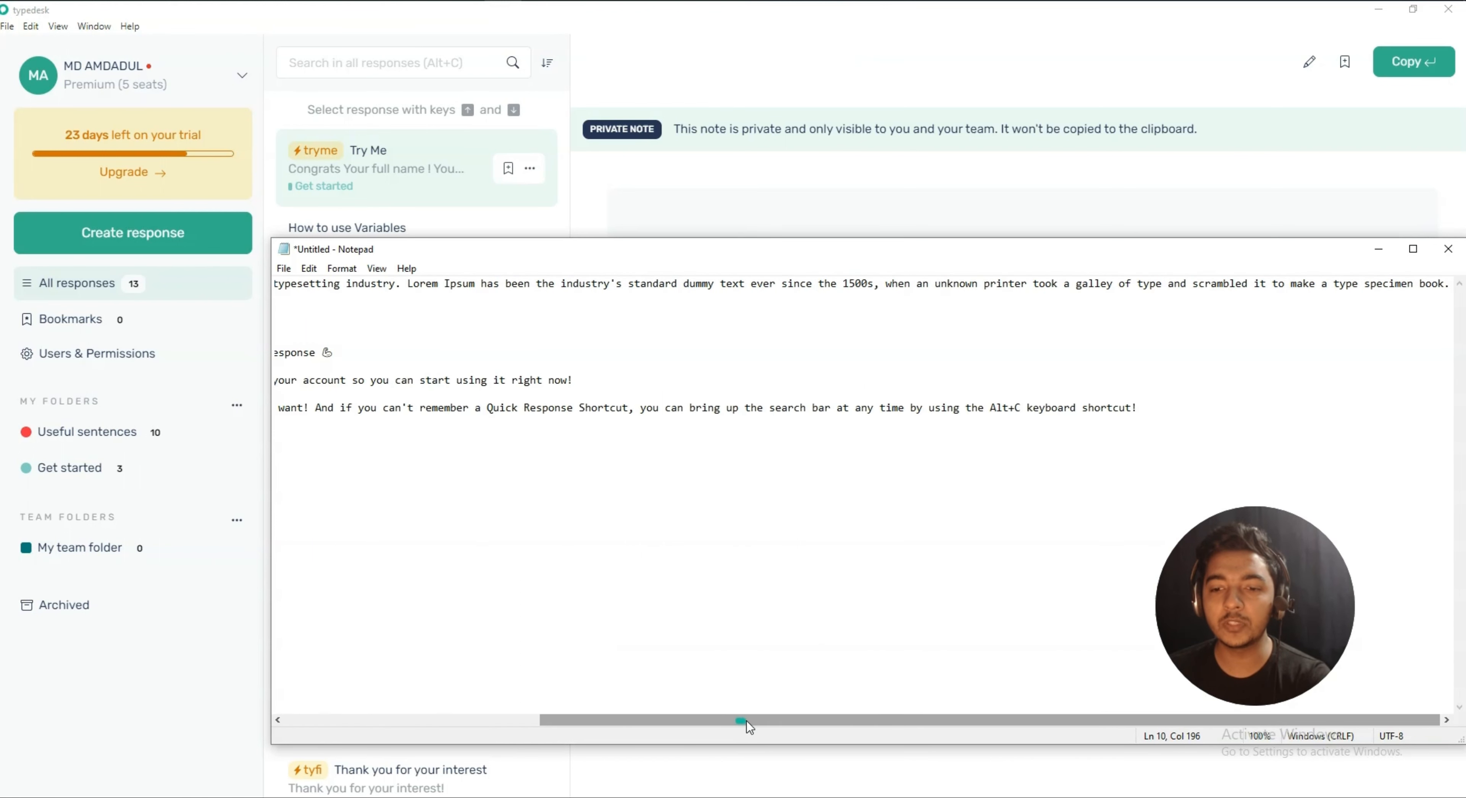
# Examine the start of the expanded Try Me response in Notepad, highlighting the full name filled into its greeting
pyautogui.moveTo(747, 720); pyautogui.dragTo(423, 728)
pyautogui.moveTo(329, 353); pyautogui.dragTo(395, 357)
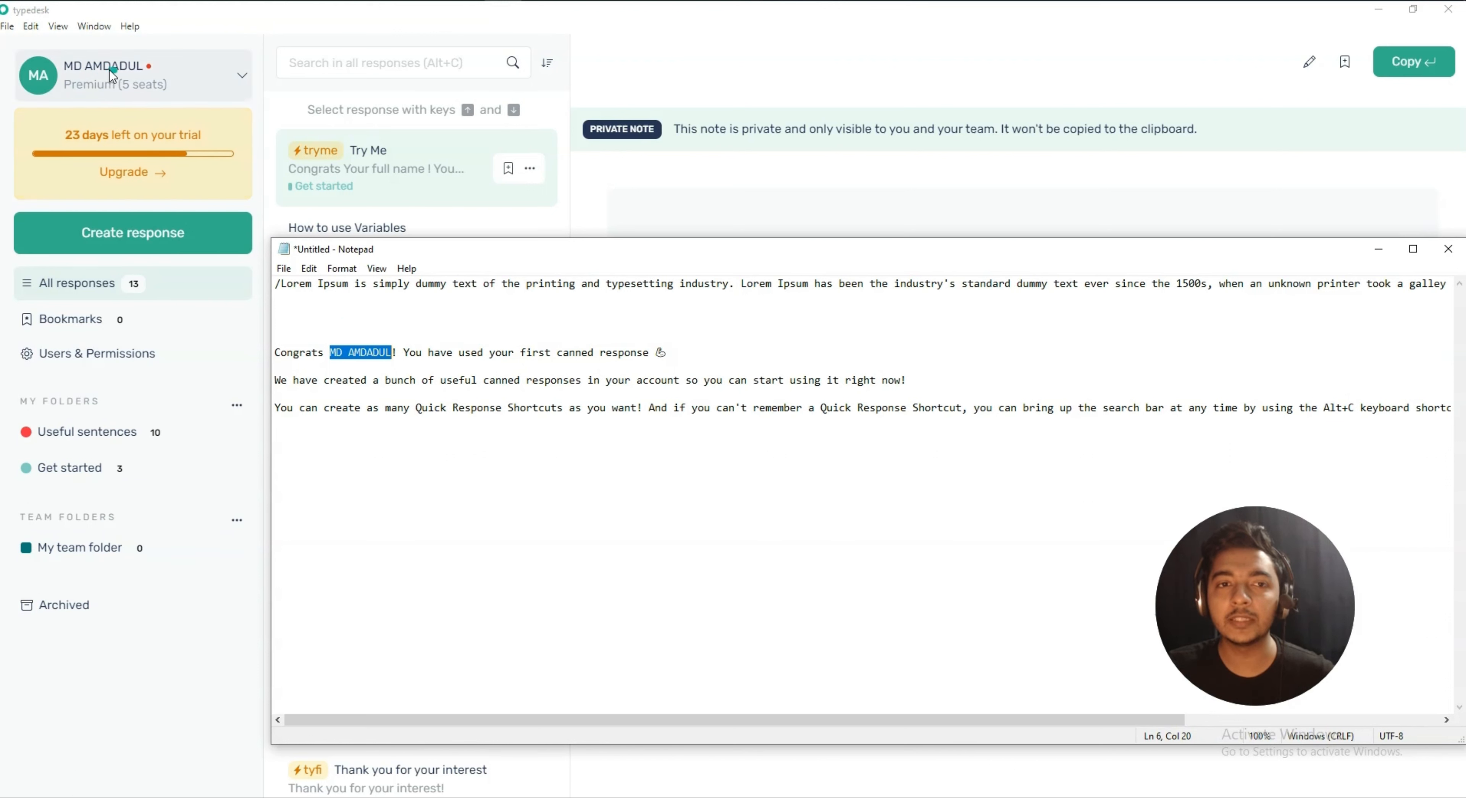
pyautogui.click(410, 352)
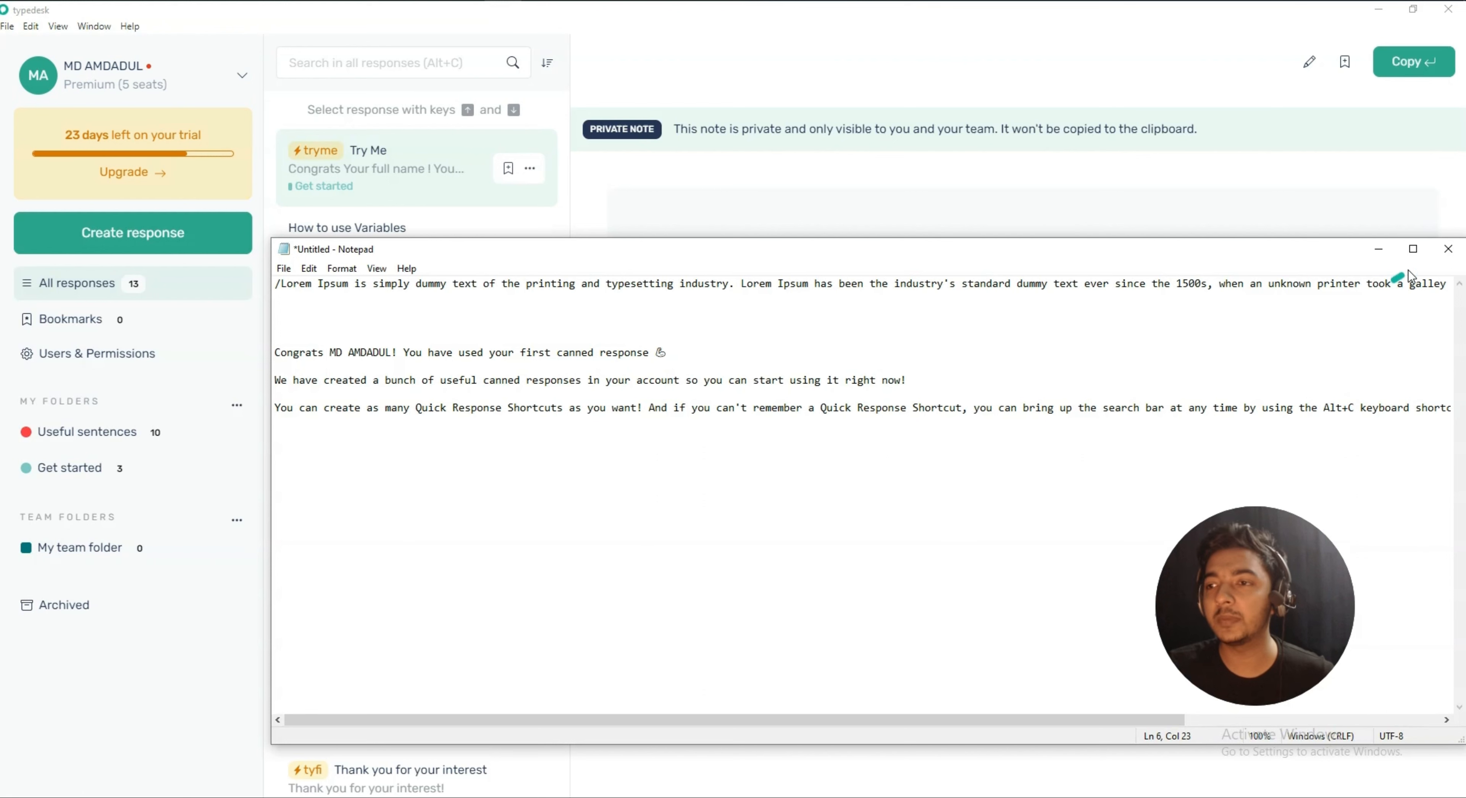
# Look up the Thank you very much response in typedesk and expand its /tyvm shortcut below the previous text in Notepad
pyautogui.click(1379, 252)
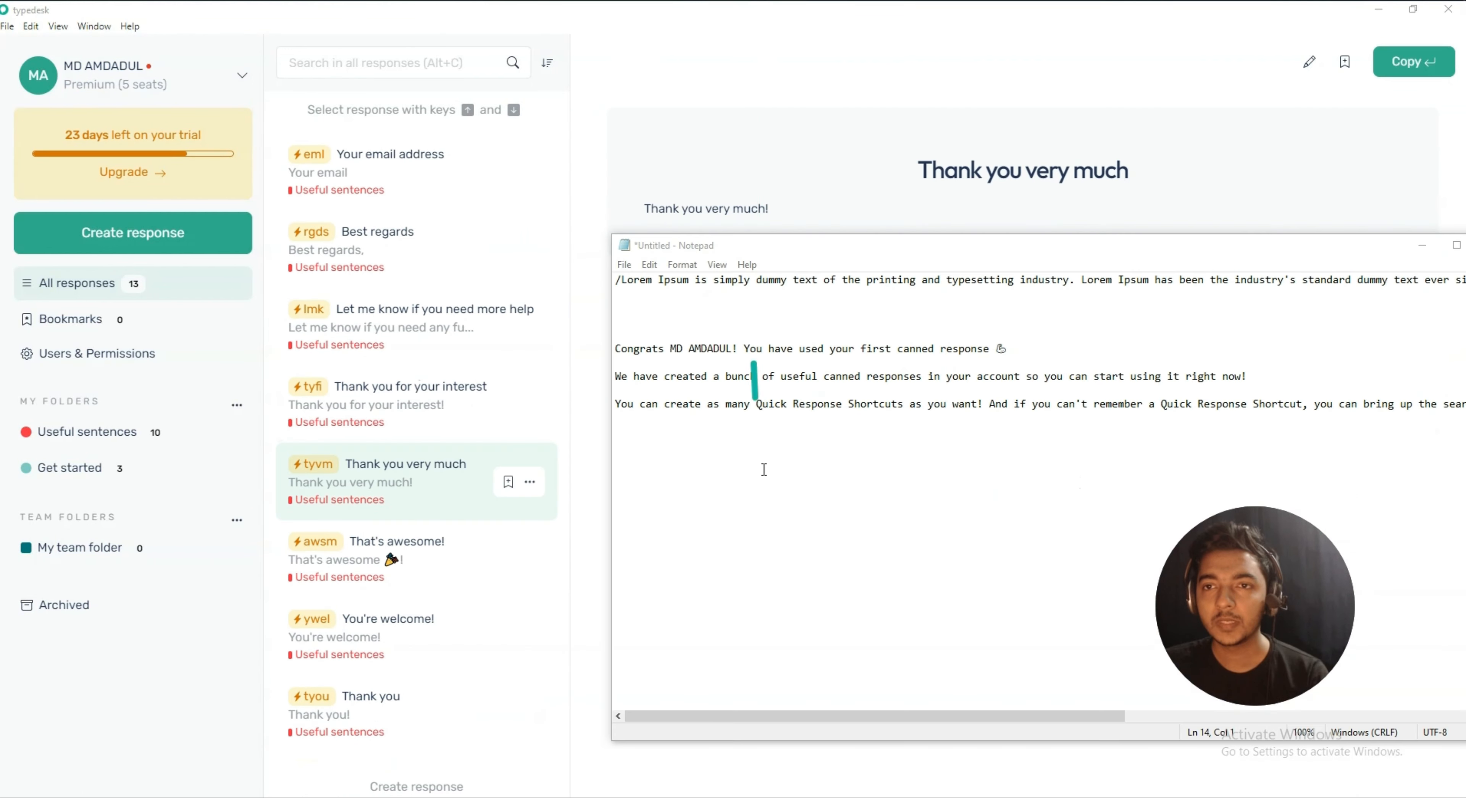
pyautogui.click(694, 481)
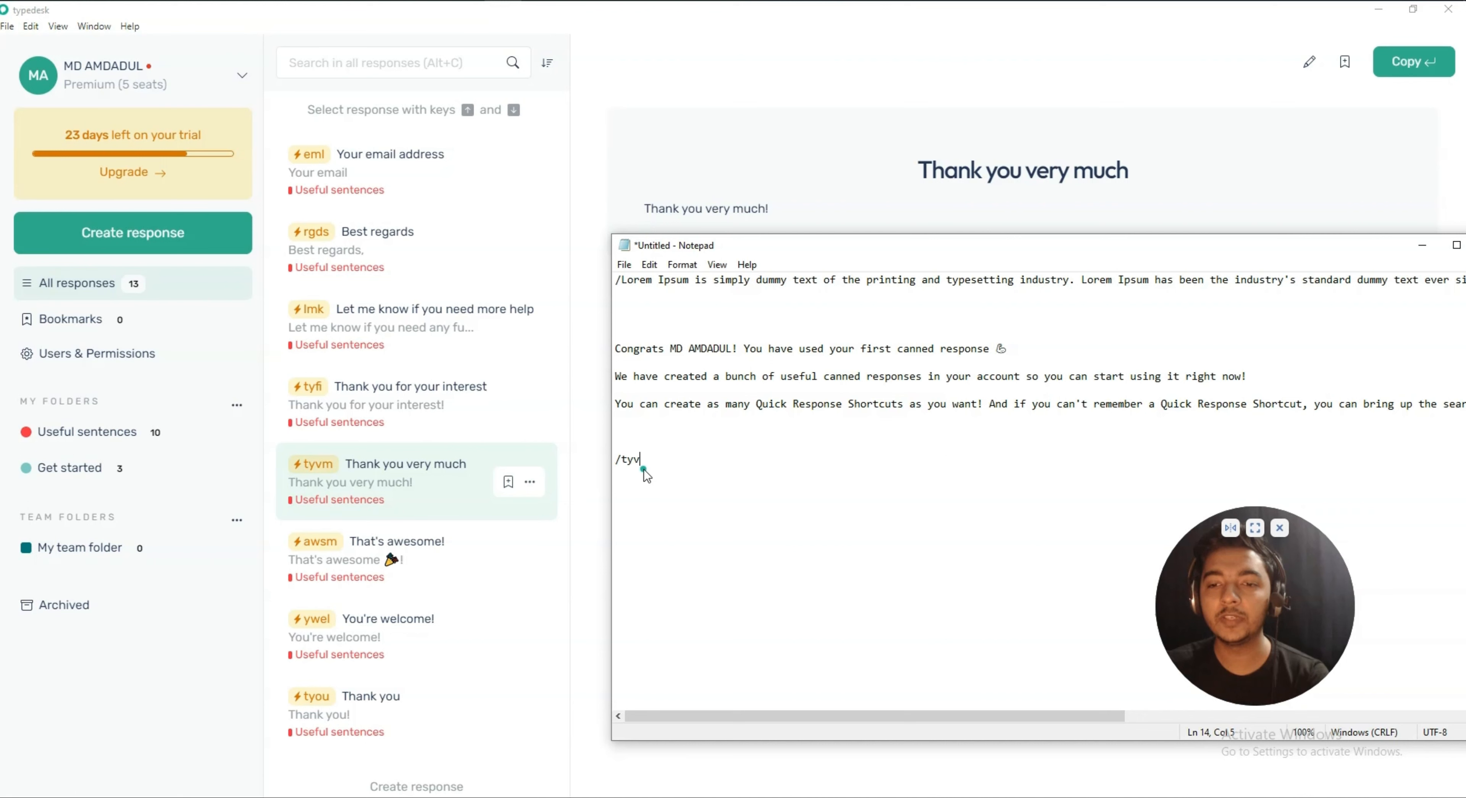
pyautogui.write('much!')
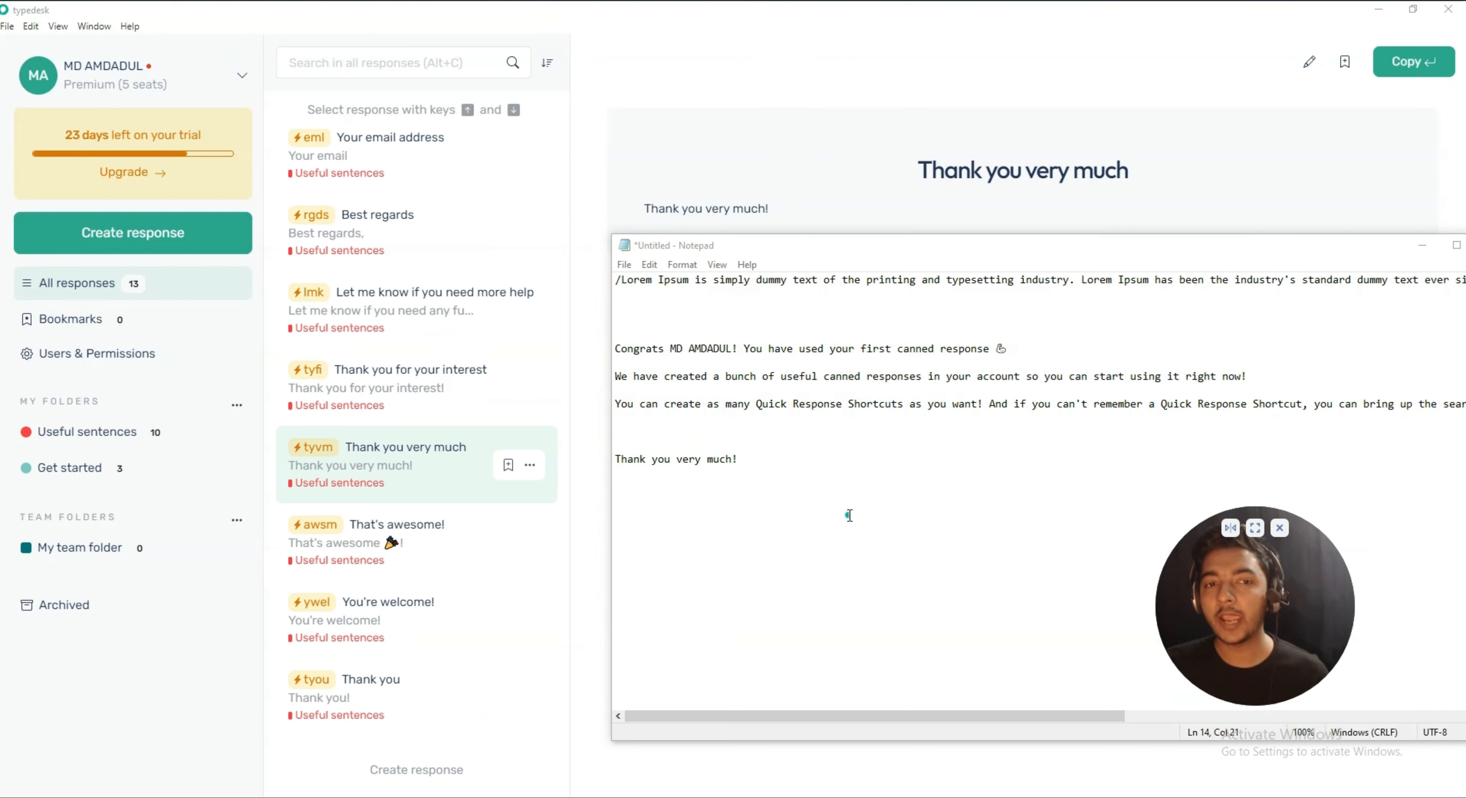
# Create a new canned response in typedesk and name it "video purpose"
pyautogui.click(120, 234)
pyautogui.click(120, 234)
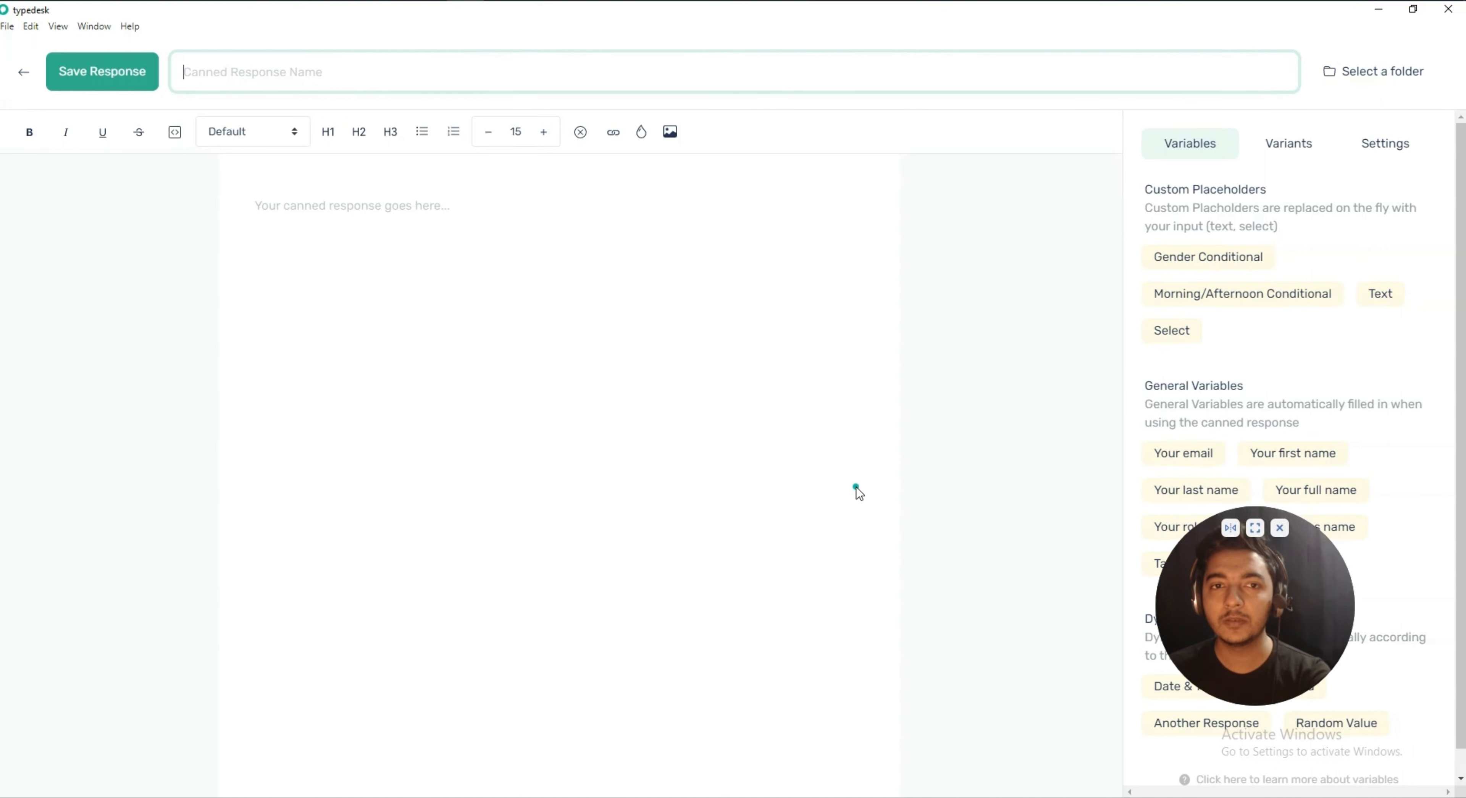
pyautogui.write('vide os')
pyautogui.press('BackSpace')
pyautogui.press('BackSpace')
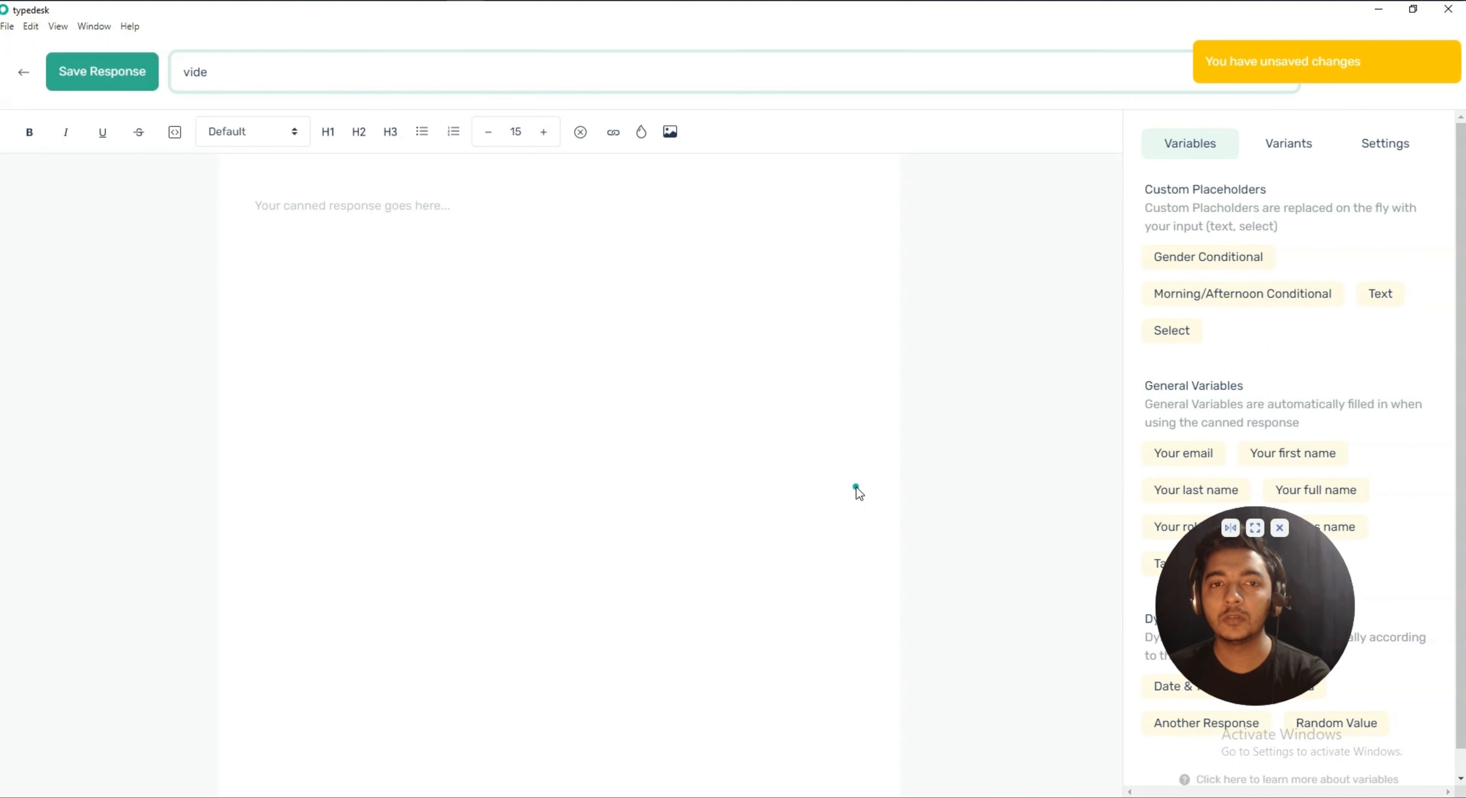
pyautogui.write('eo purpose')
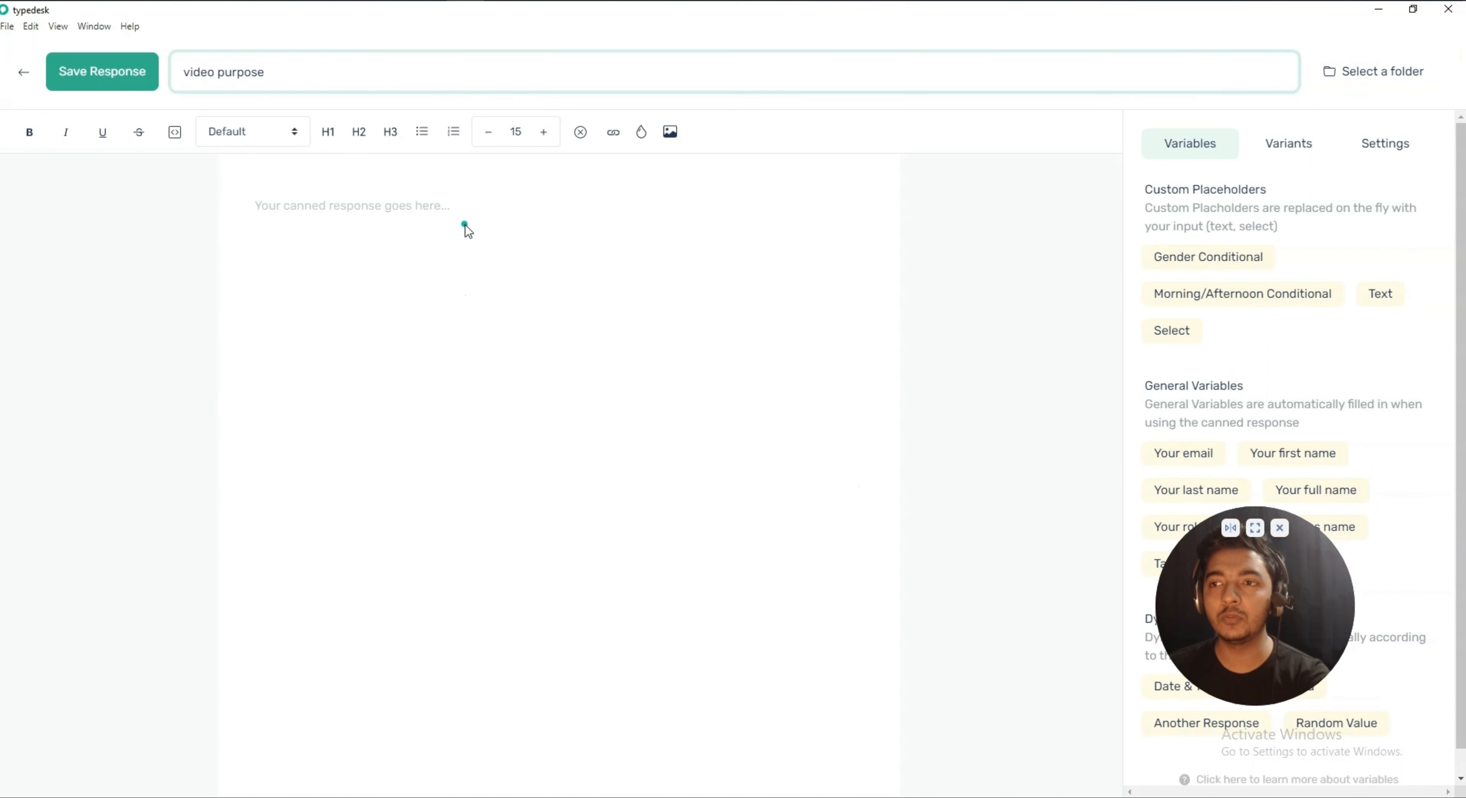
# Begin the body of the canned response with the word "Good"
pyautogui.click(443, 210)
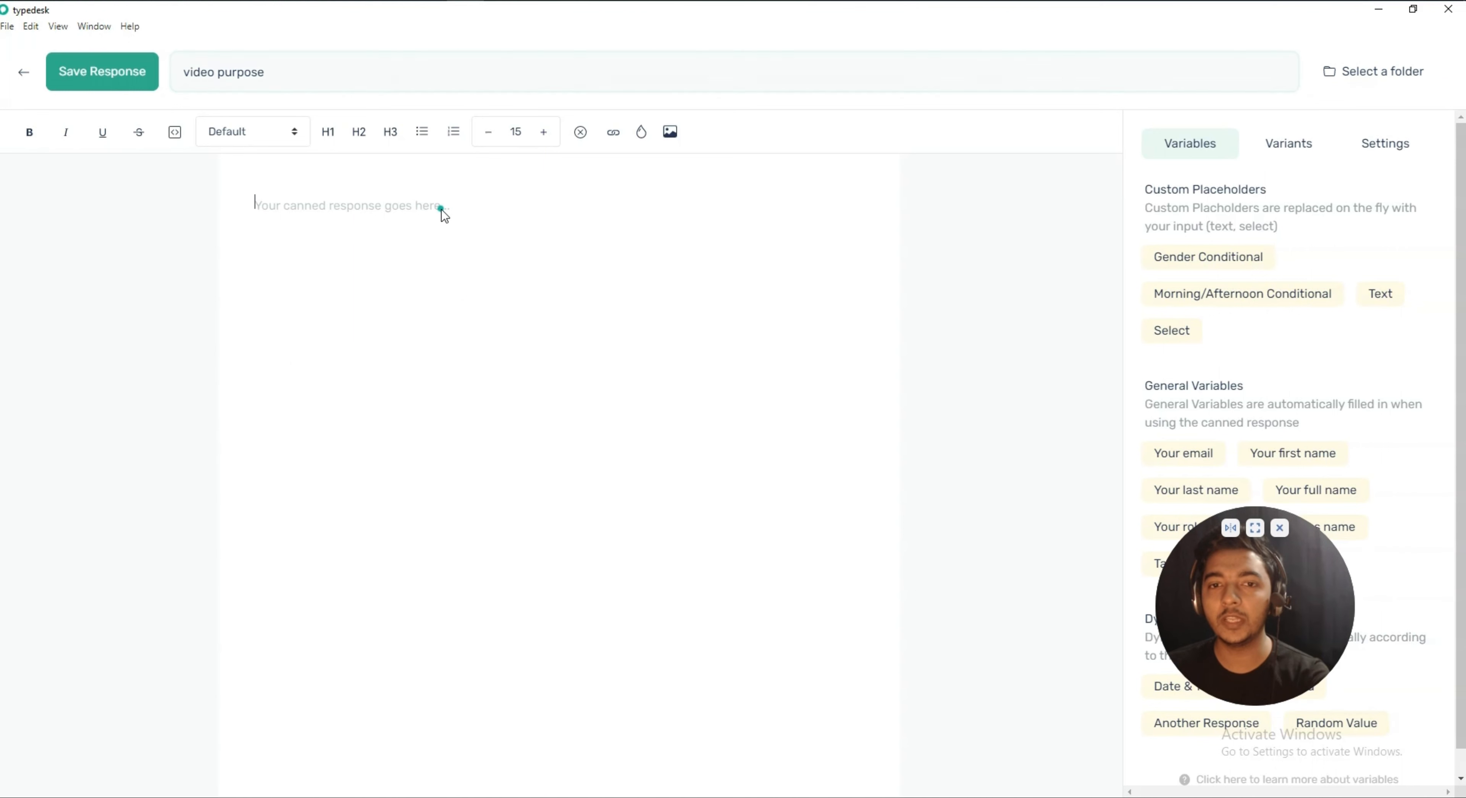
pyautogui.click(455, 220)
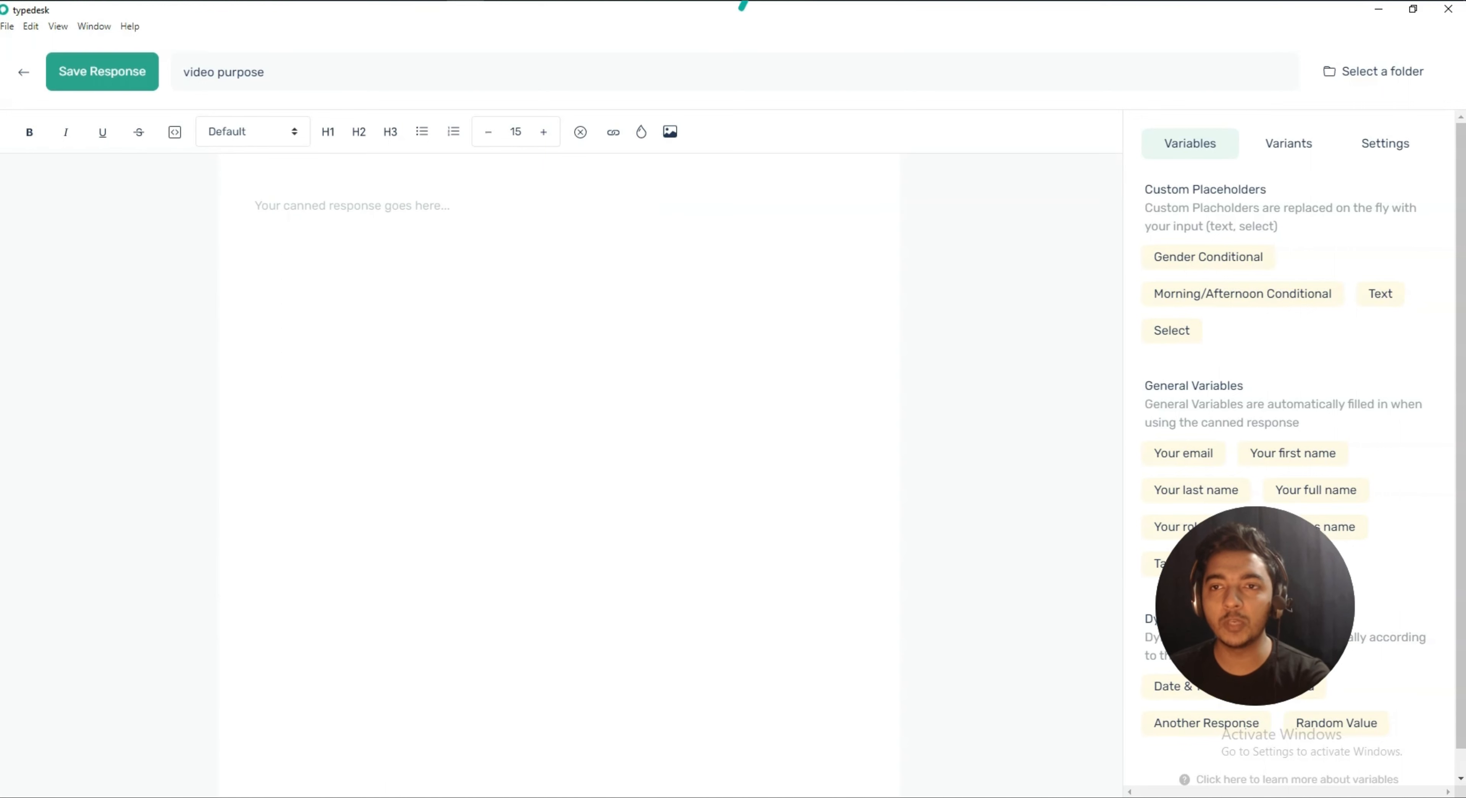
pyautogui.write('Good')
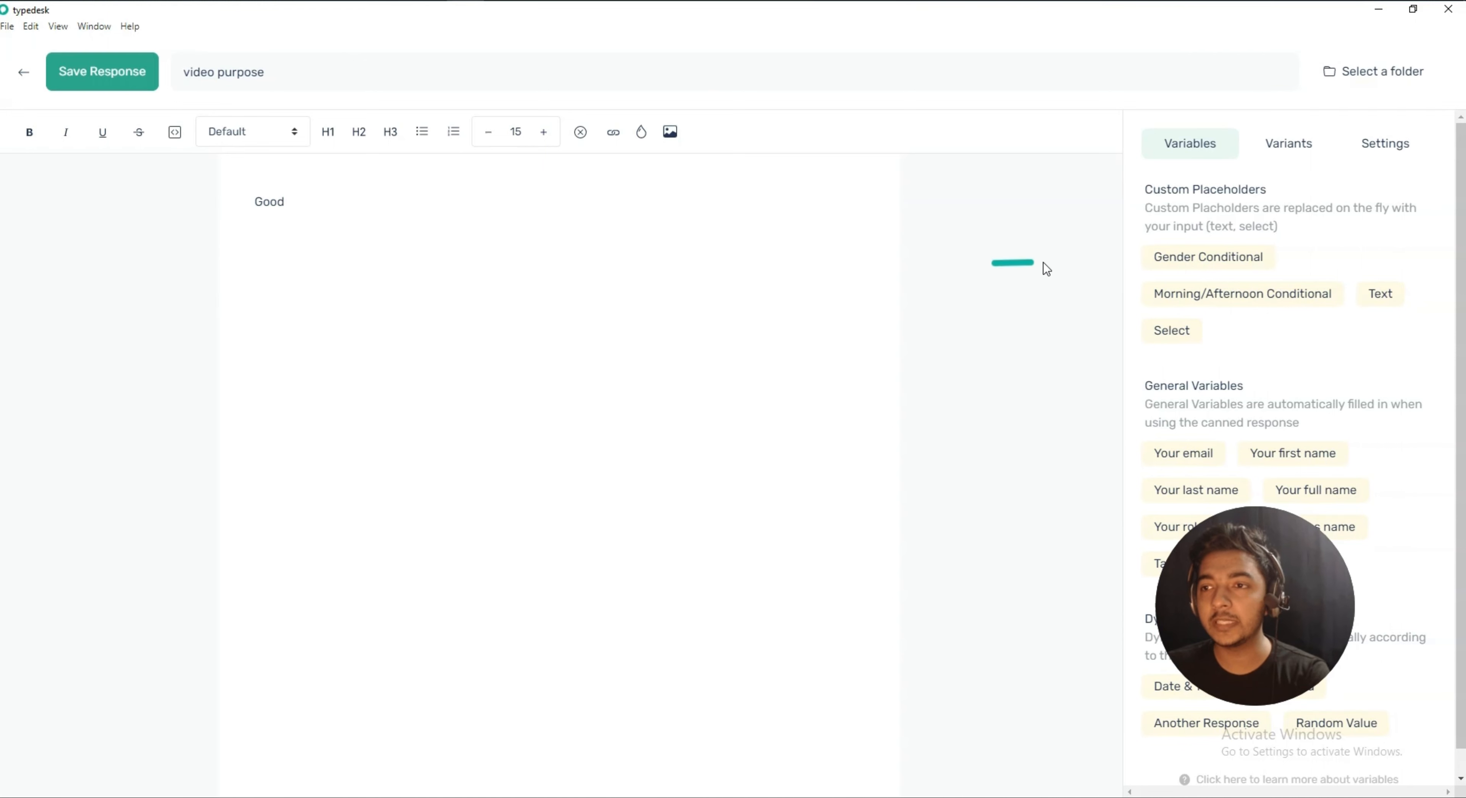
# Insert a Morning/Afternoon Conditional variable after "Good", using "morning" for the morning text and "afternoon" for the afternoon text
pyautogui.click(1184, 298)
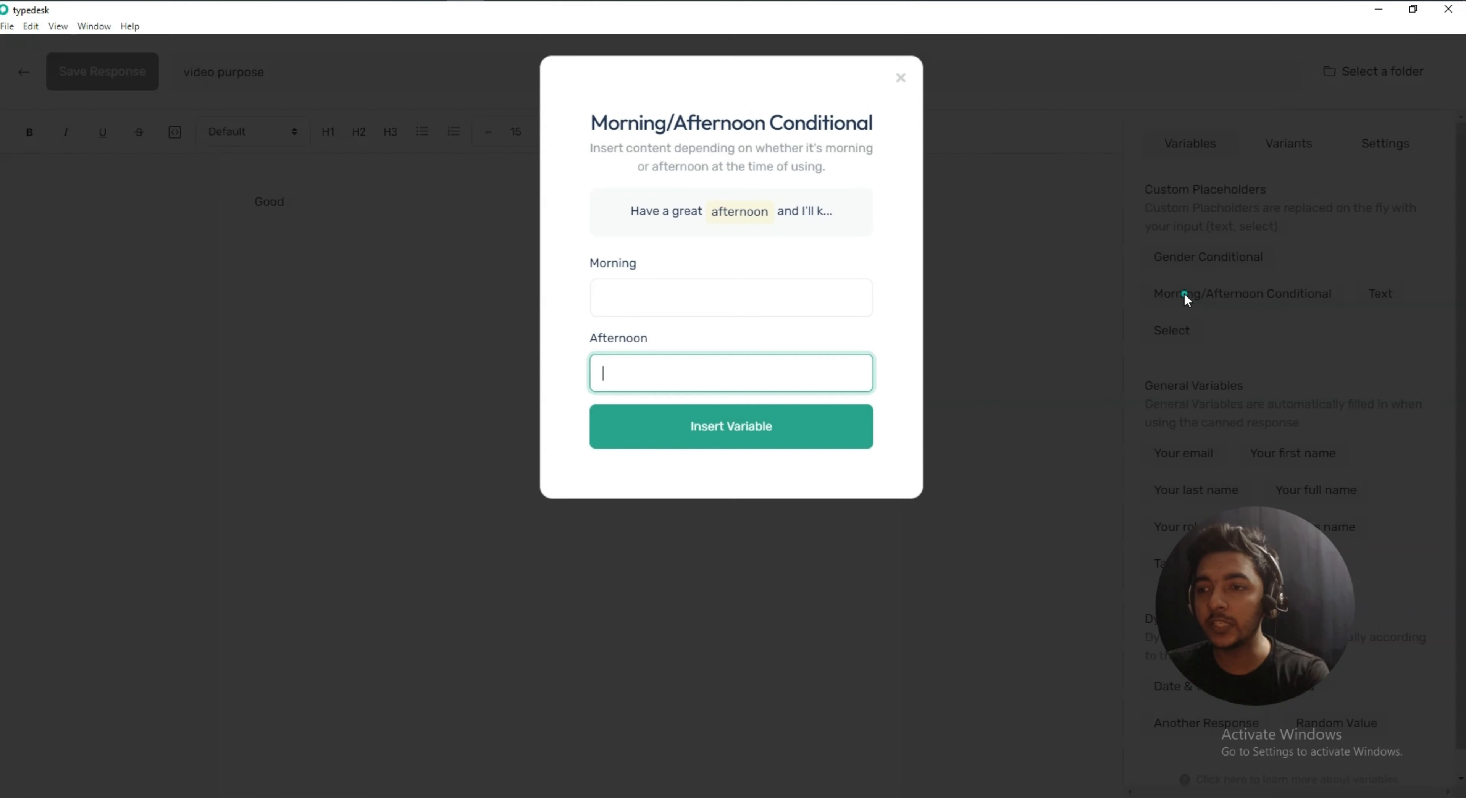
pyautogui.click(619, 291)
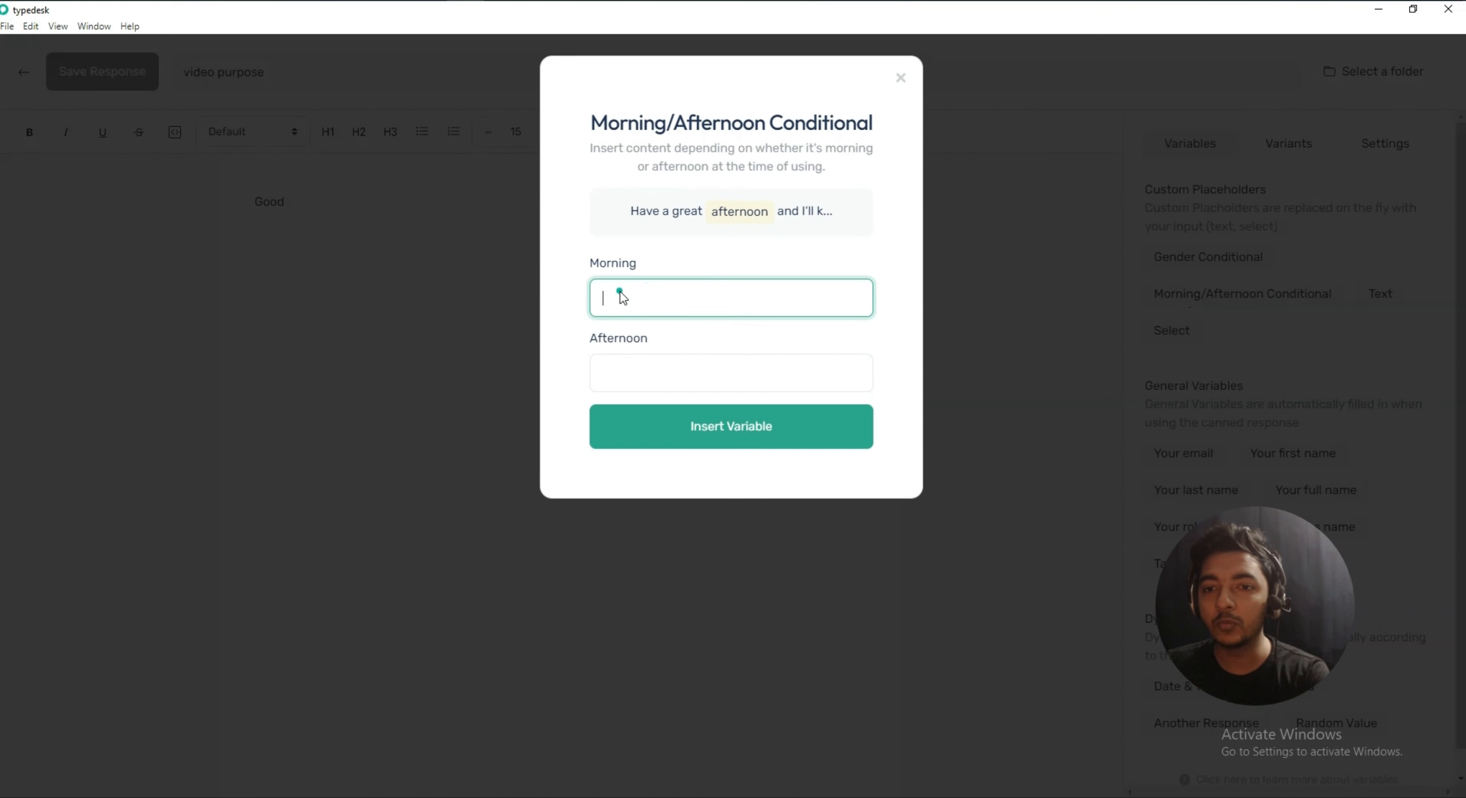
pyautogui.click(617, 368)
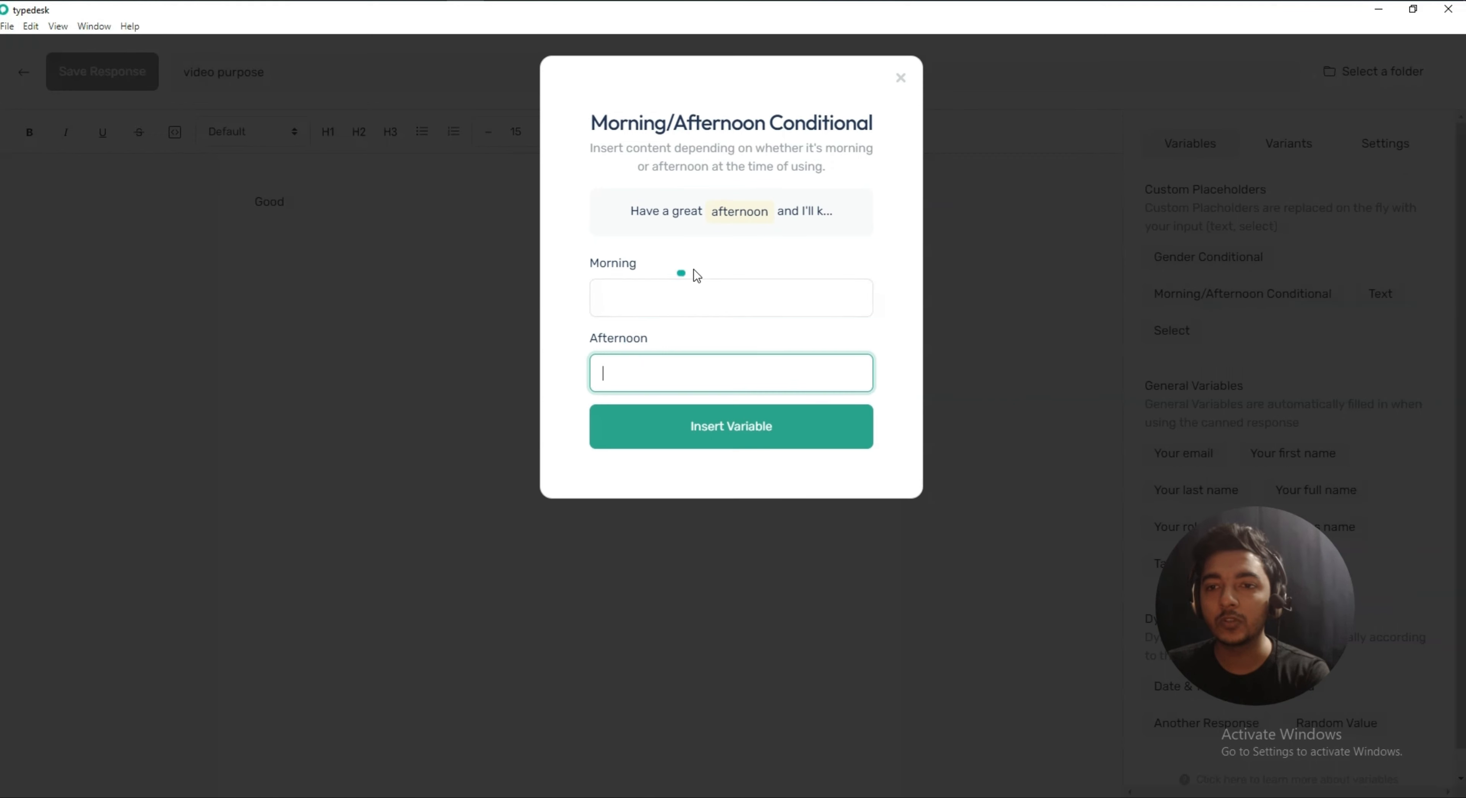
pyautogui.click(674, 290)
pyautogui.write('M')
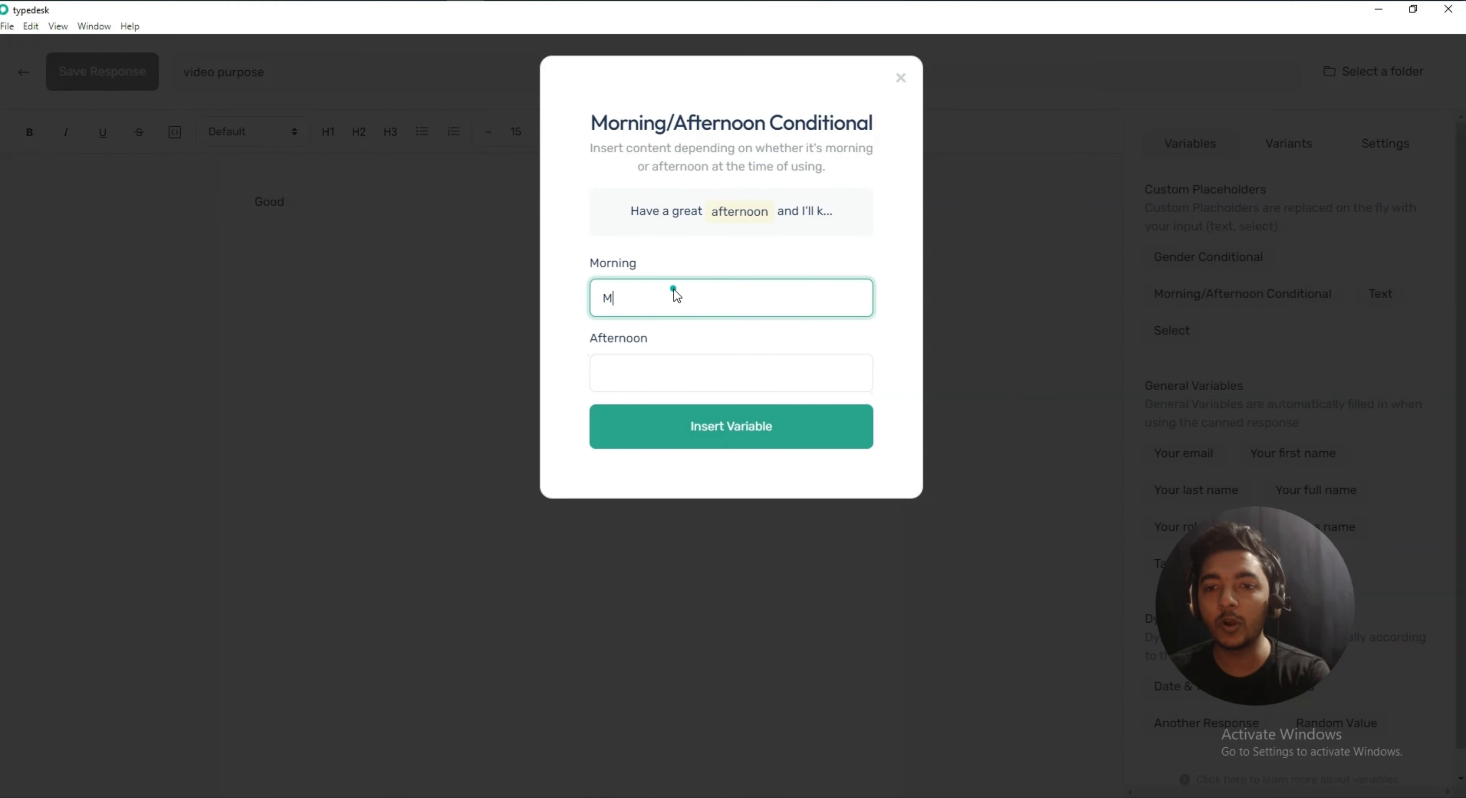
pyautogui.press('BackSpace')
pyautogui.write('morning')
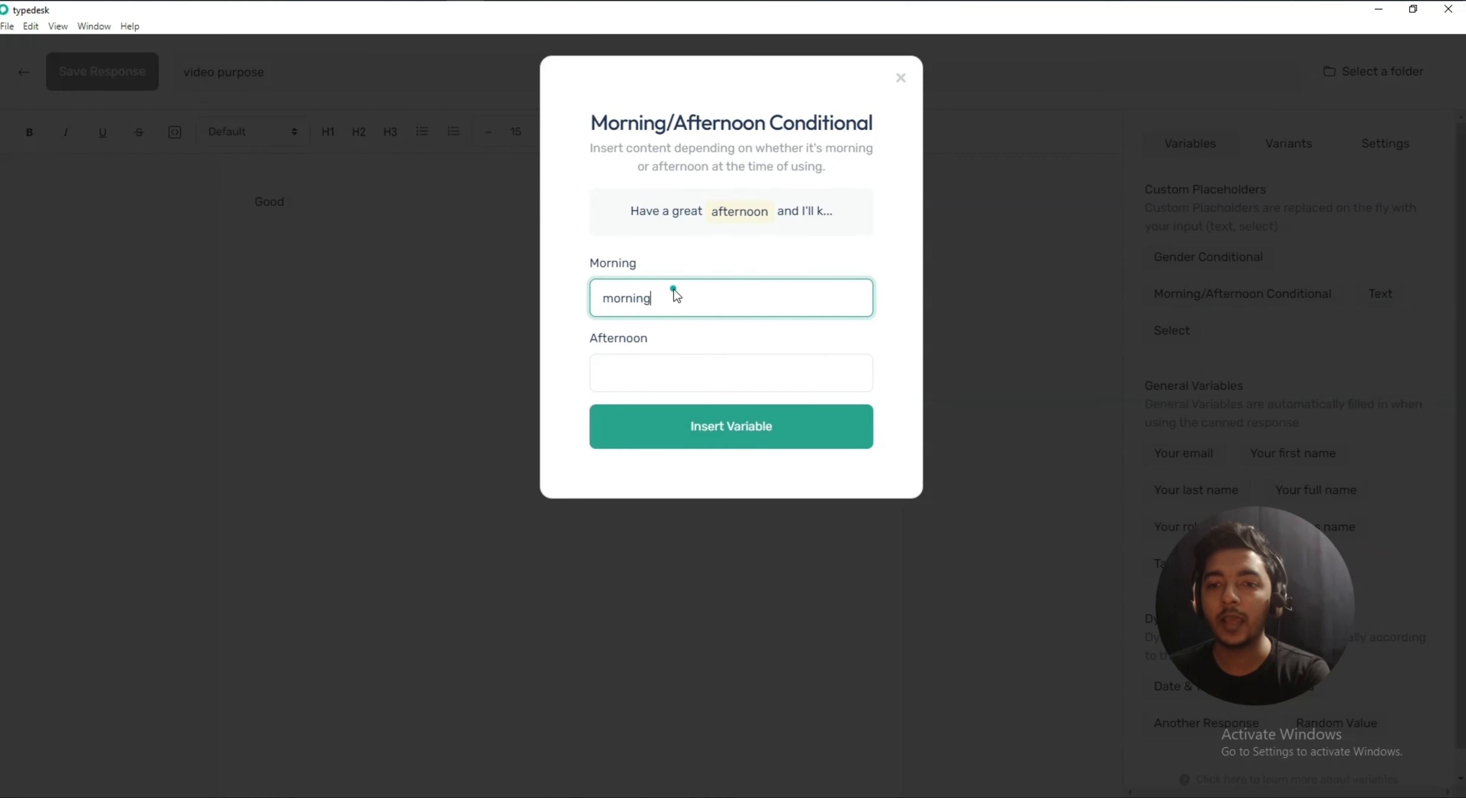
pyautogui.click(698, 368)
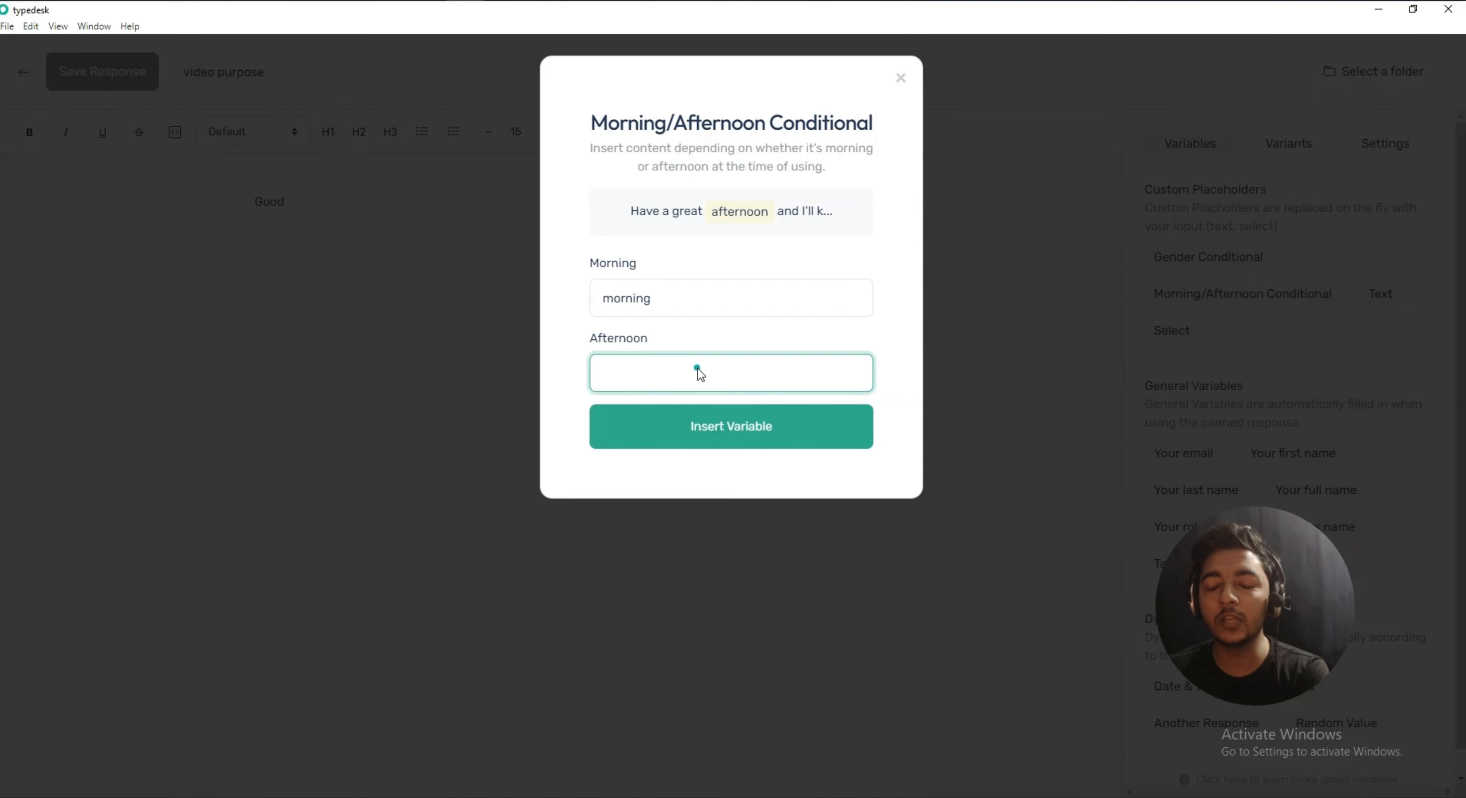
pyautogui.write('afternoo')
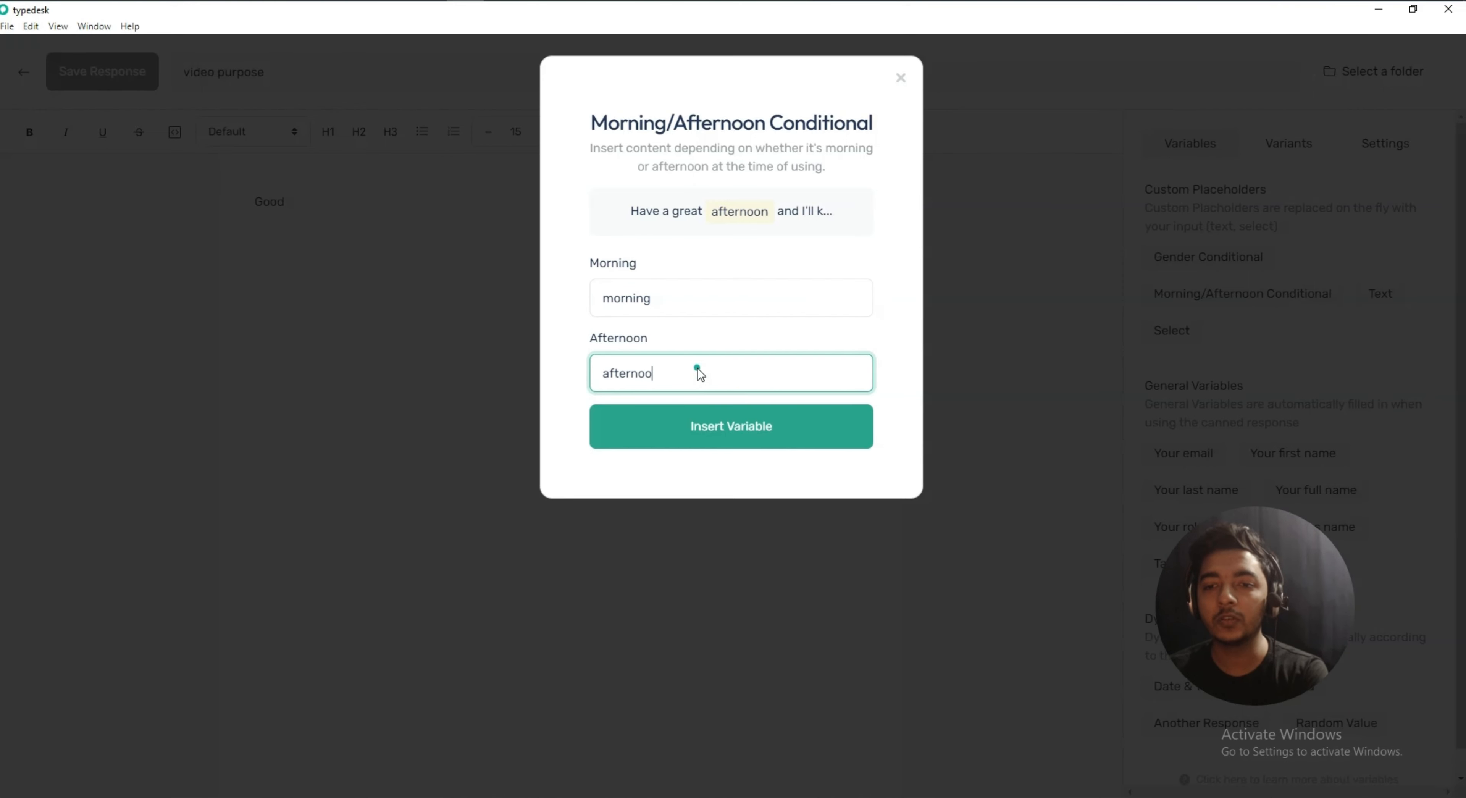
pyautogui.write('n')
pyautogui.click(752, 429)
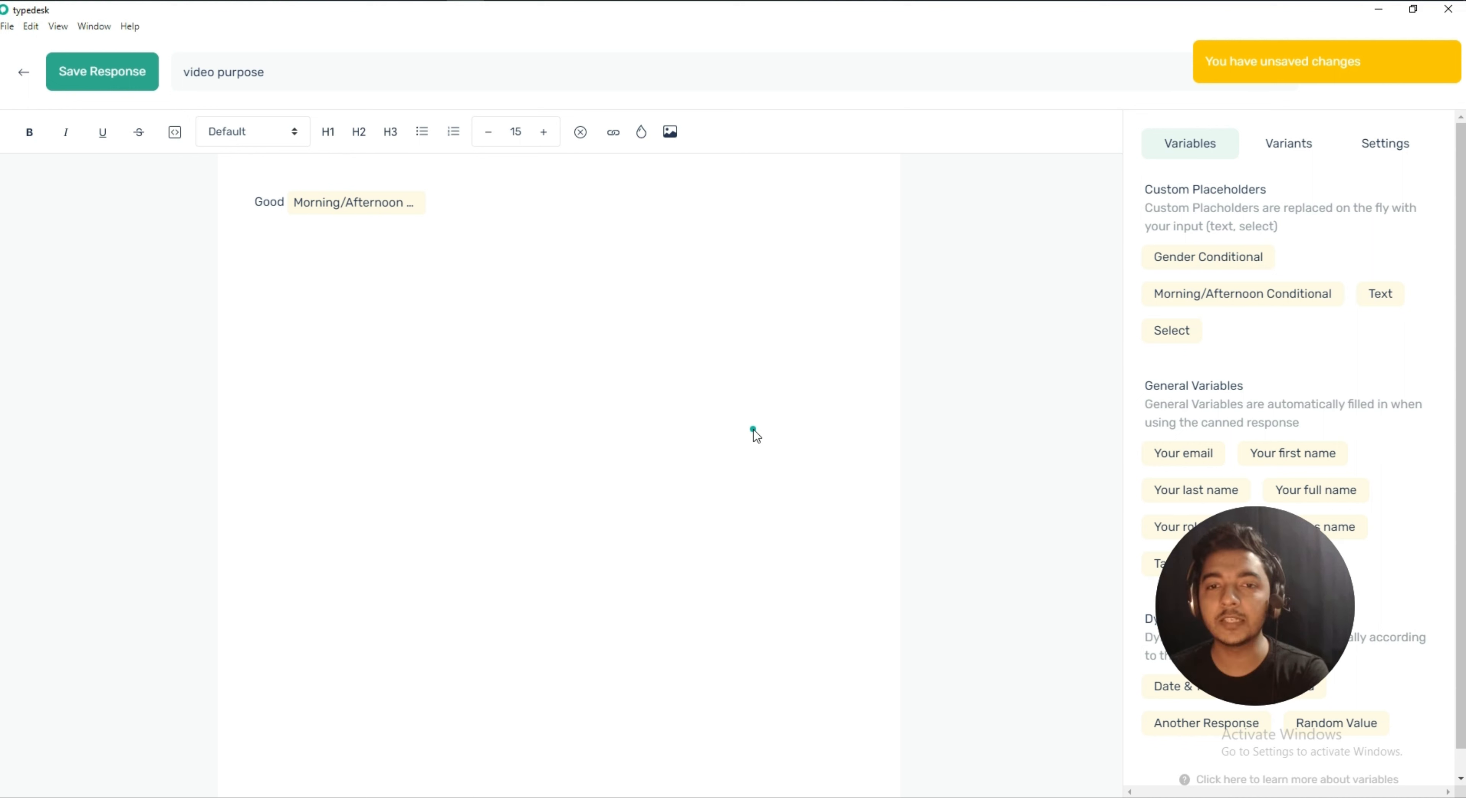
# End the greeting line with a comma and start a new line with "Myself" followed by the Your full name variable
pyautogui.click(450, 208)
pyautogui.write(',')
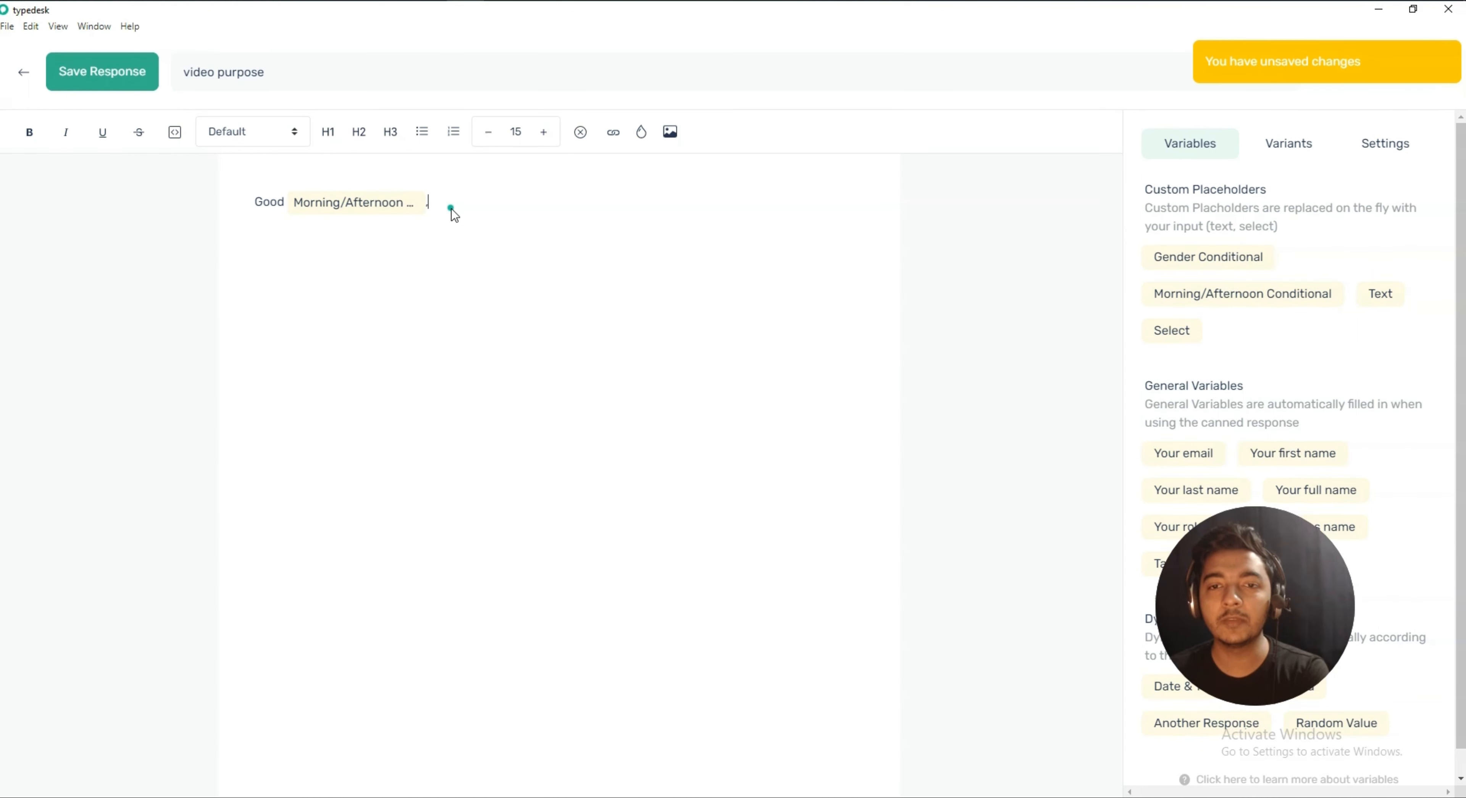
pyautogui.press('Return')
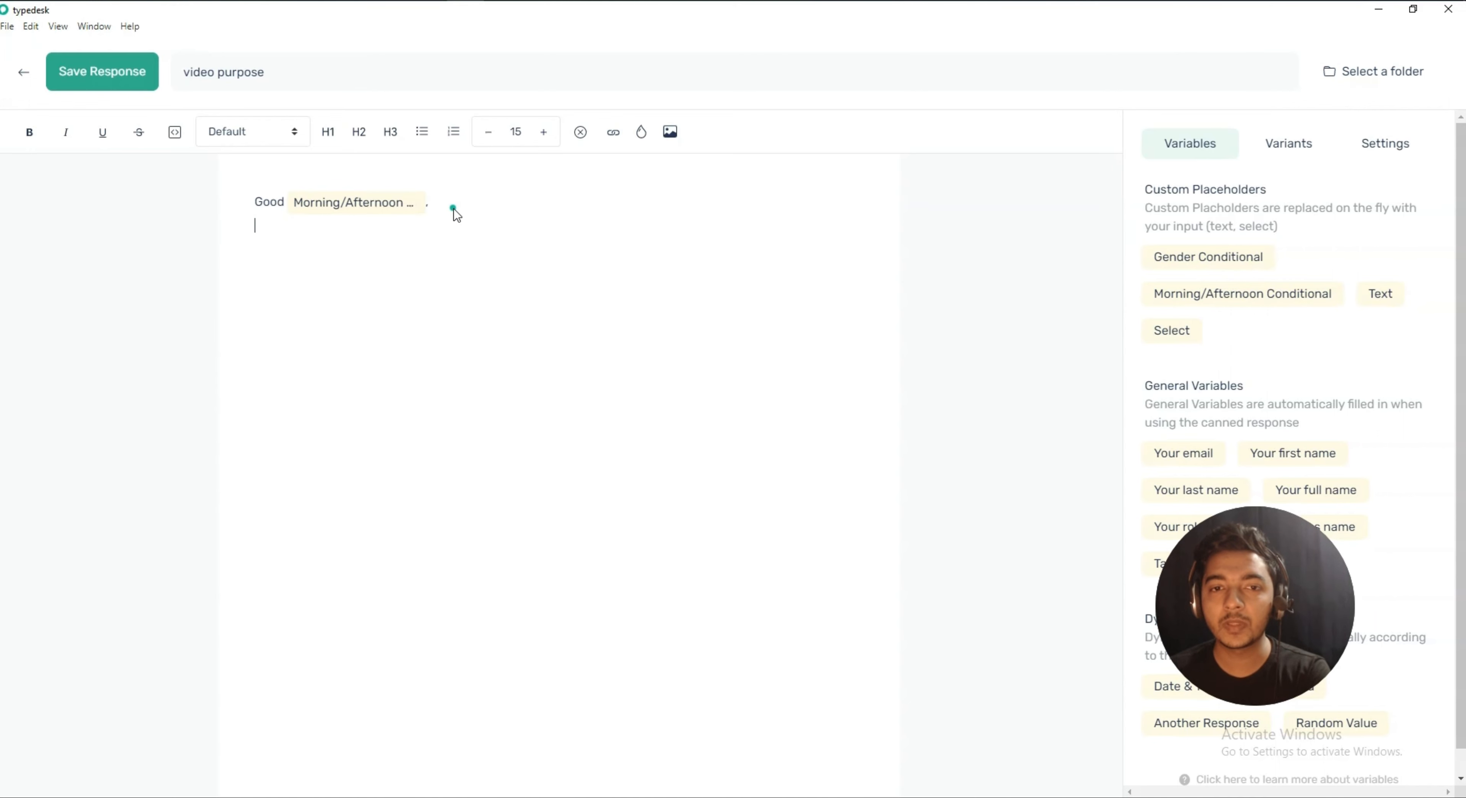
pyautogui.write('Myself')
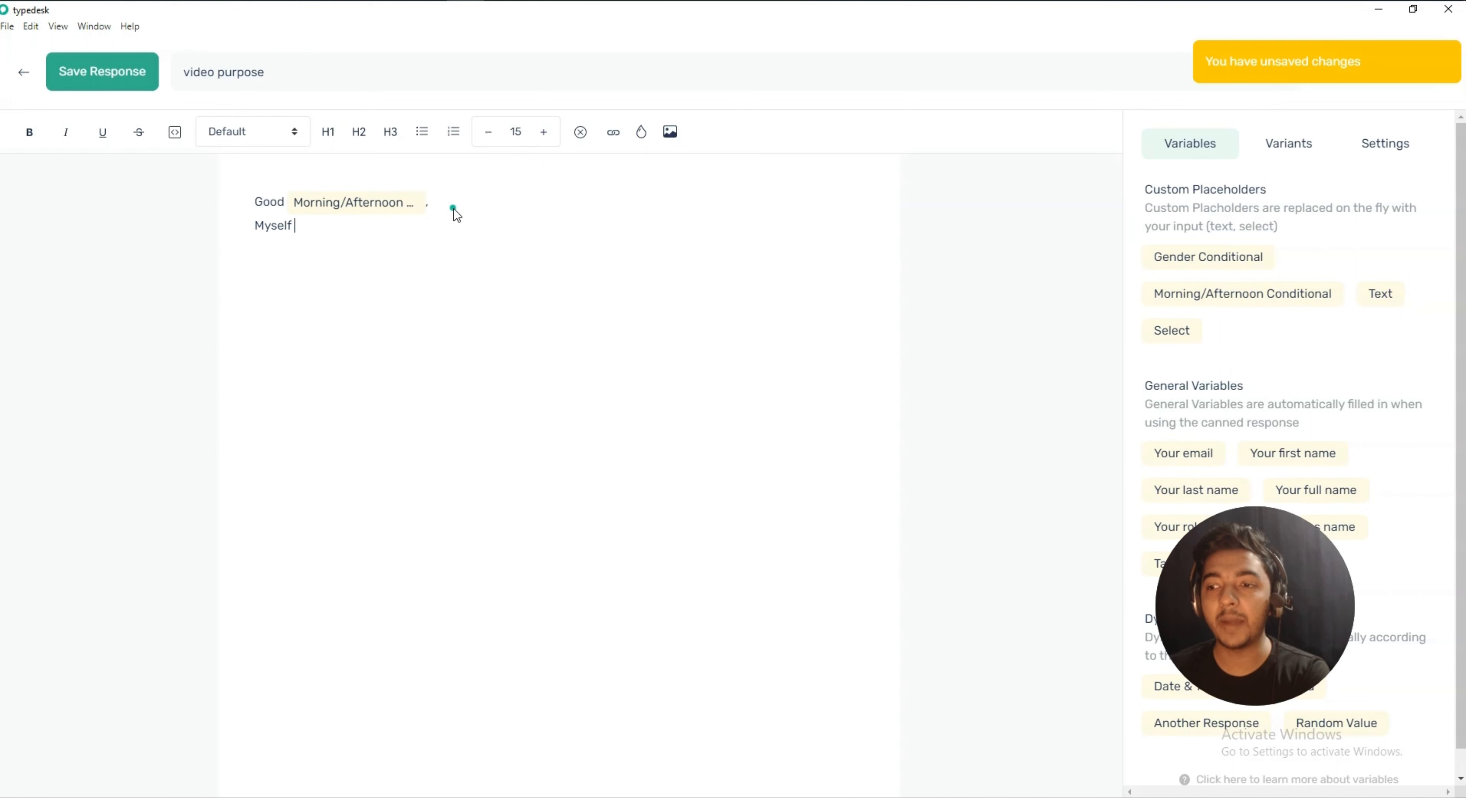
pyautogui.moveTo(1171, 629); pyautogui.dragTo(91, 620)
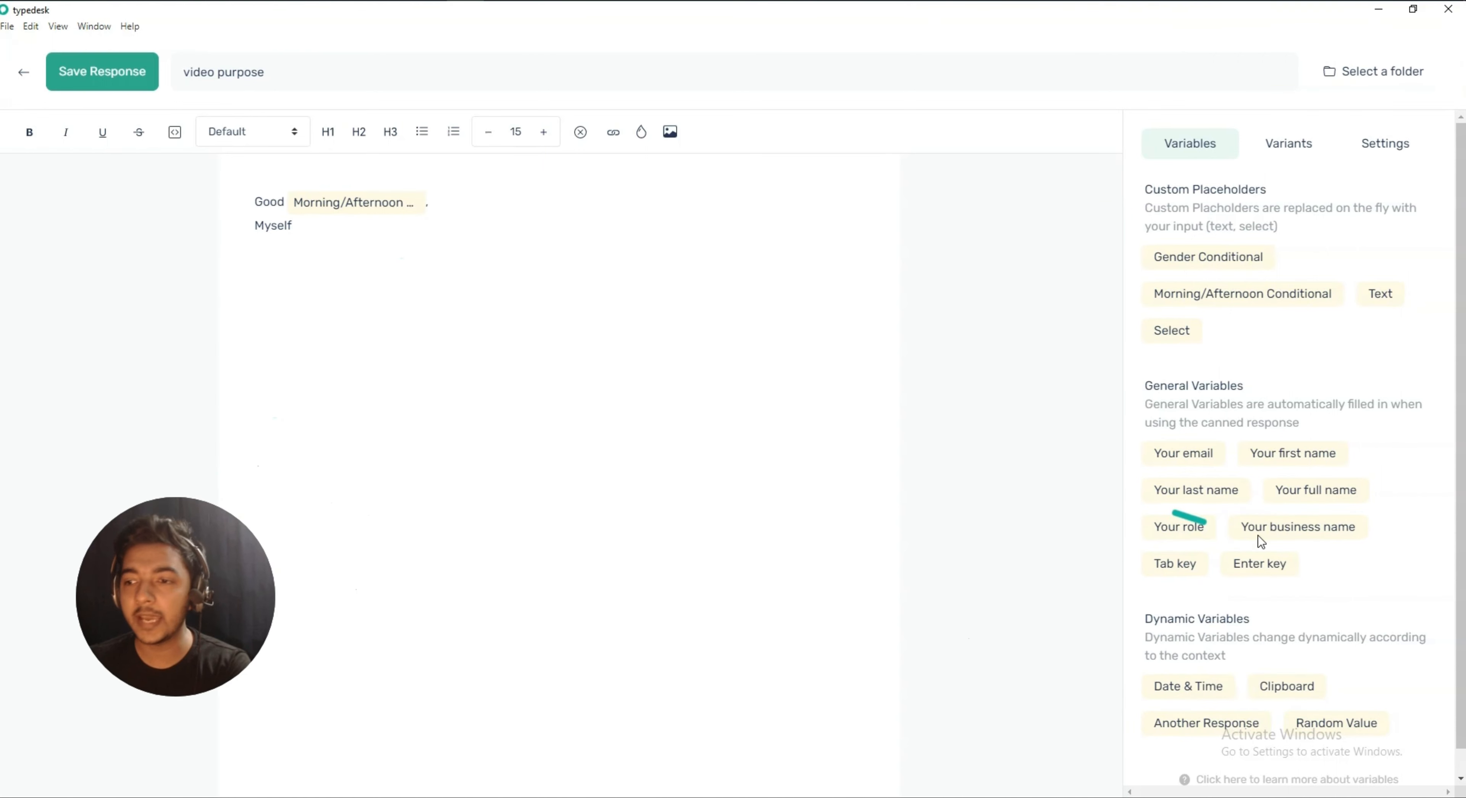
pyautogui.click(1309, 491)
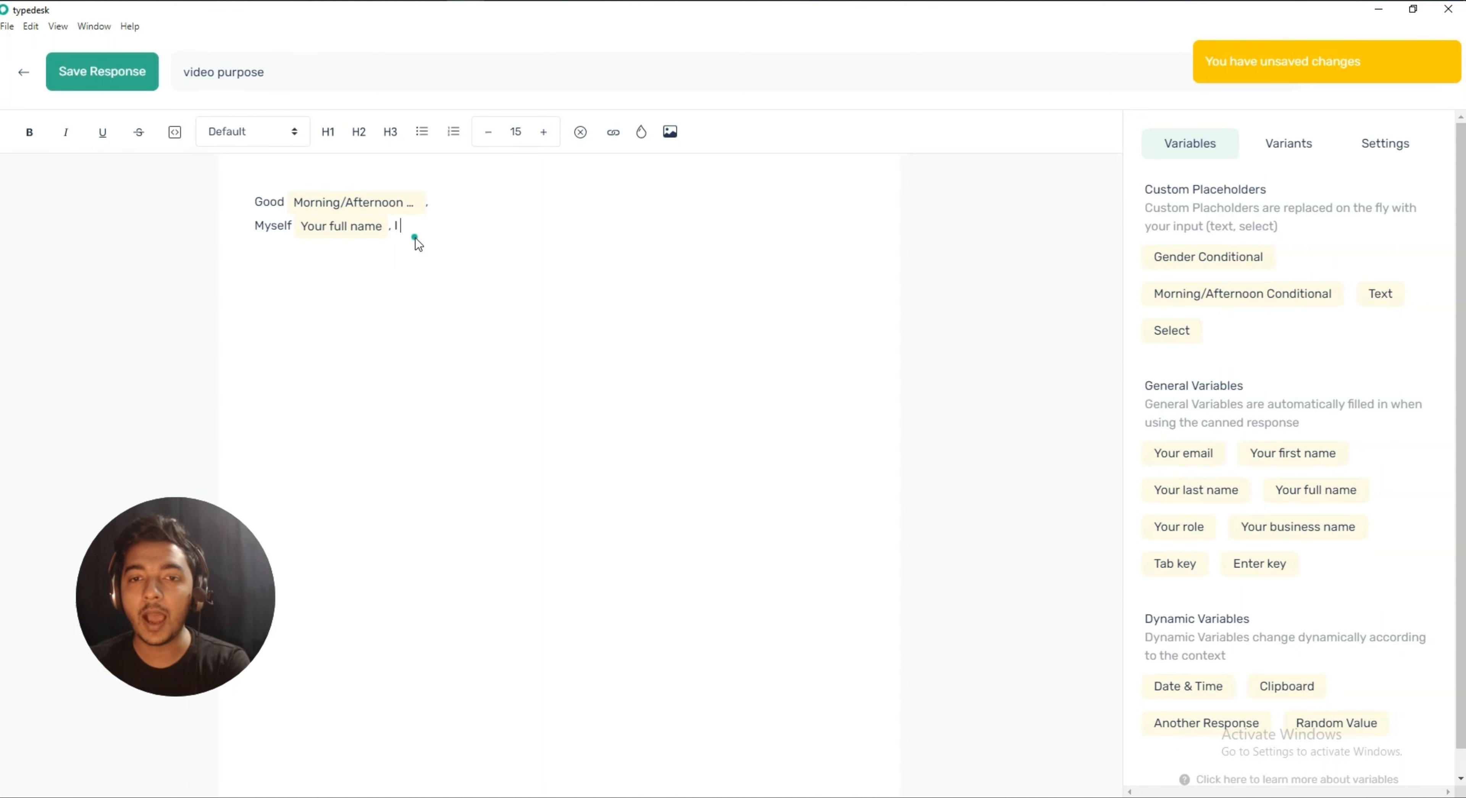
# Continue the sentence after the full name variable with a comma and "I am creating one project for the upcoming"
pyautogui.write(', I am creating ')
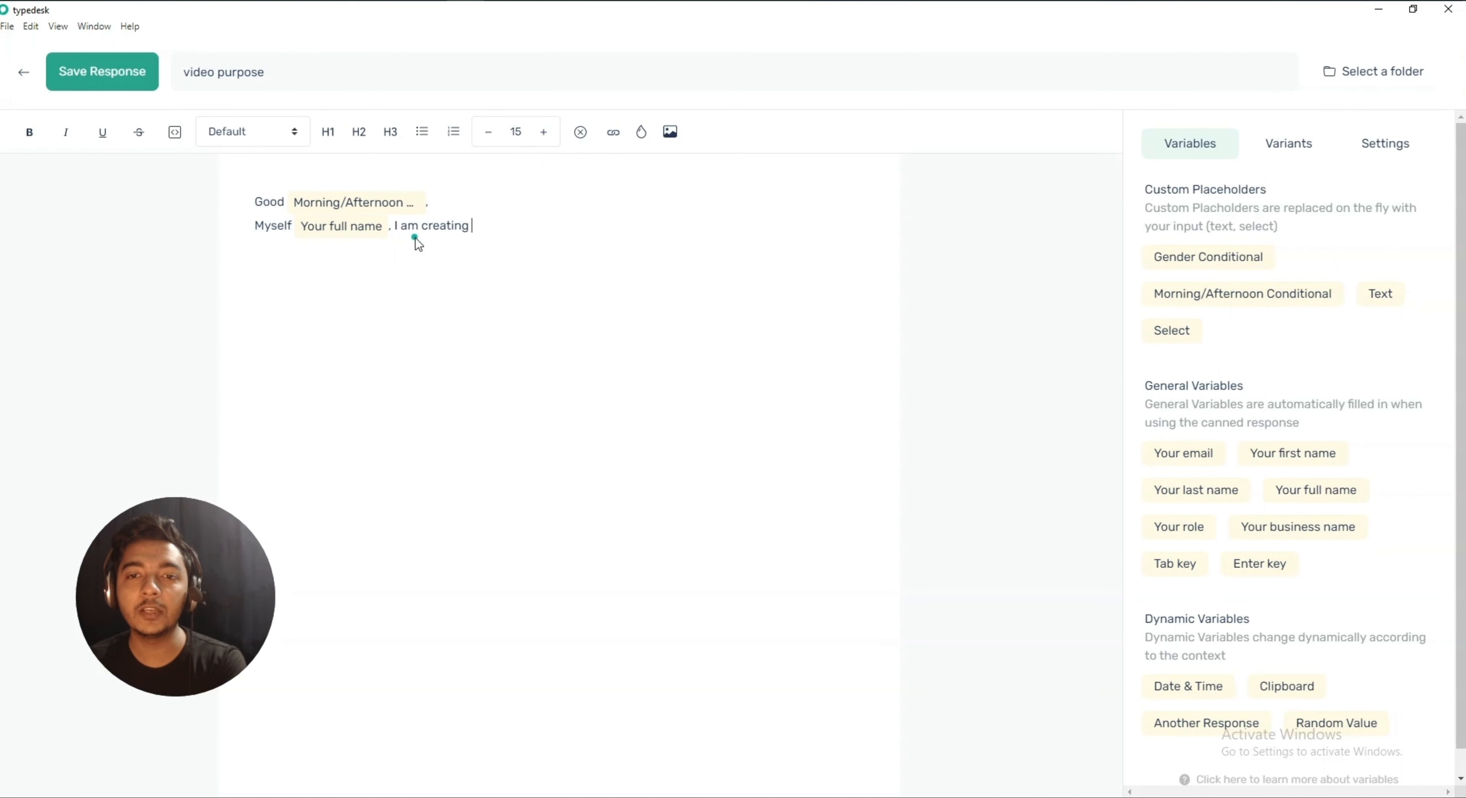
pyautogui.write('one proje')
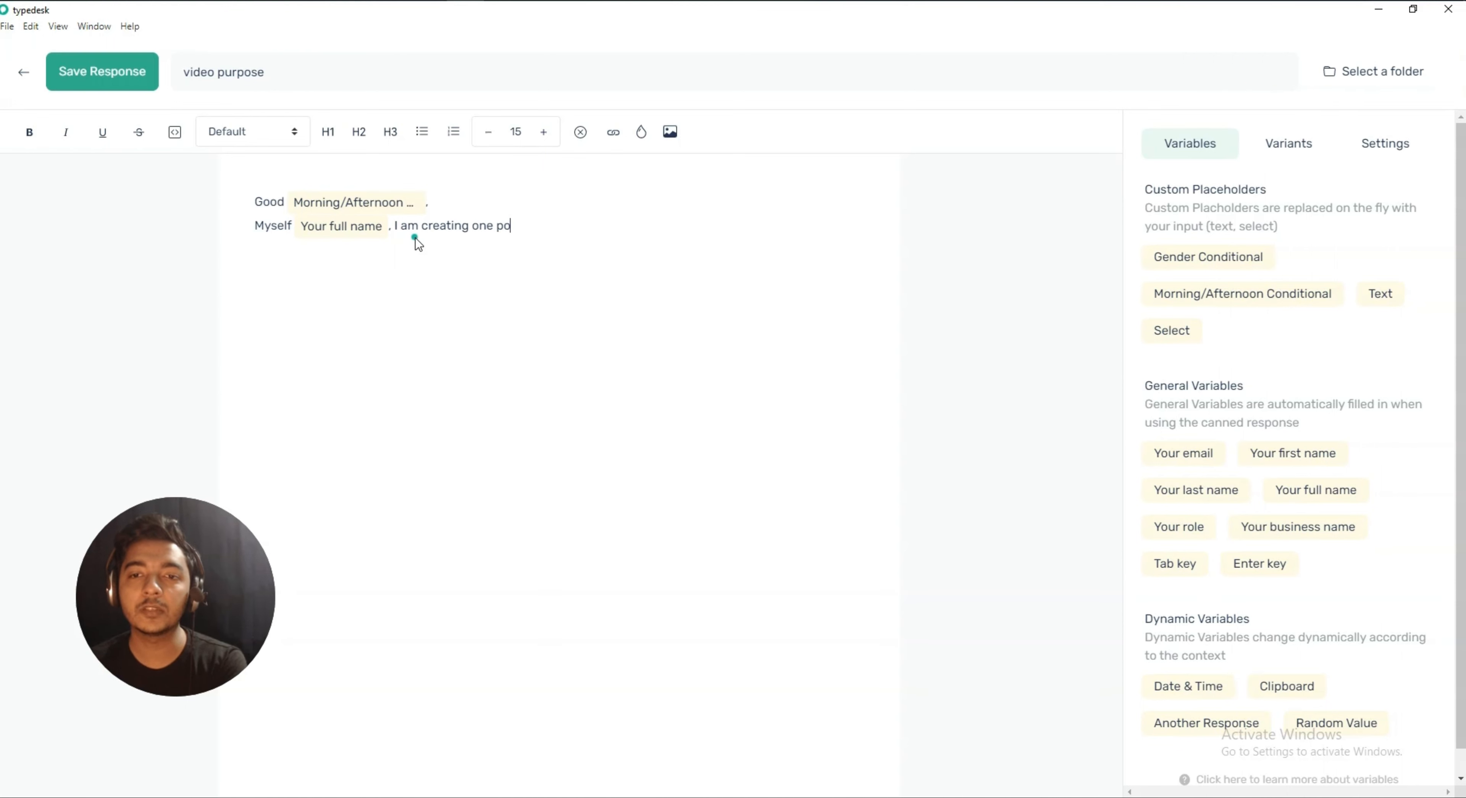
pyautogui.write('ct for ')
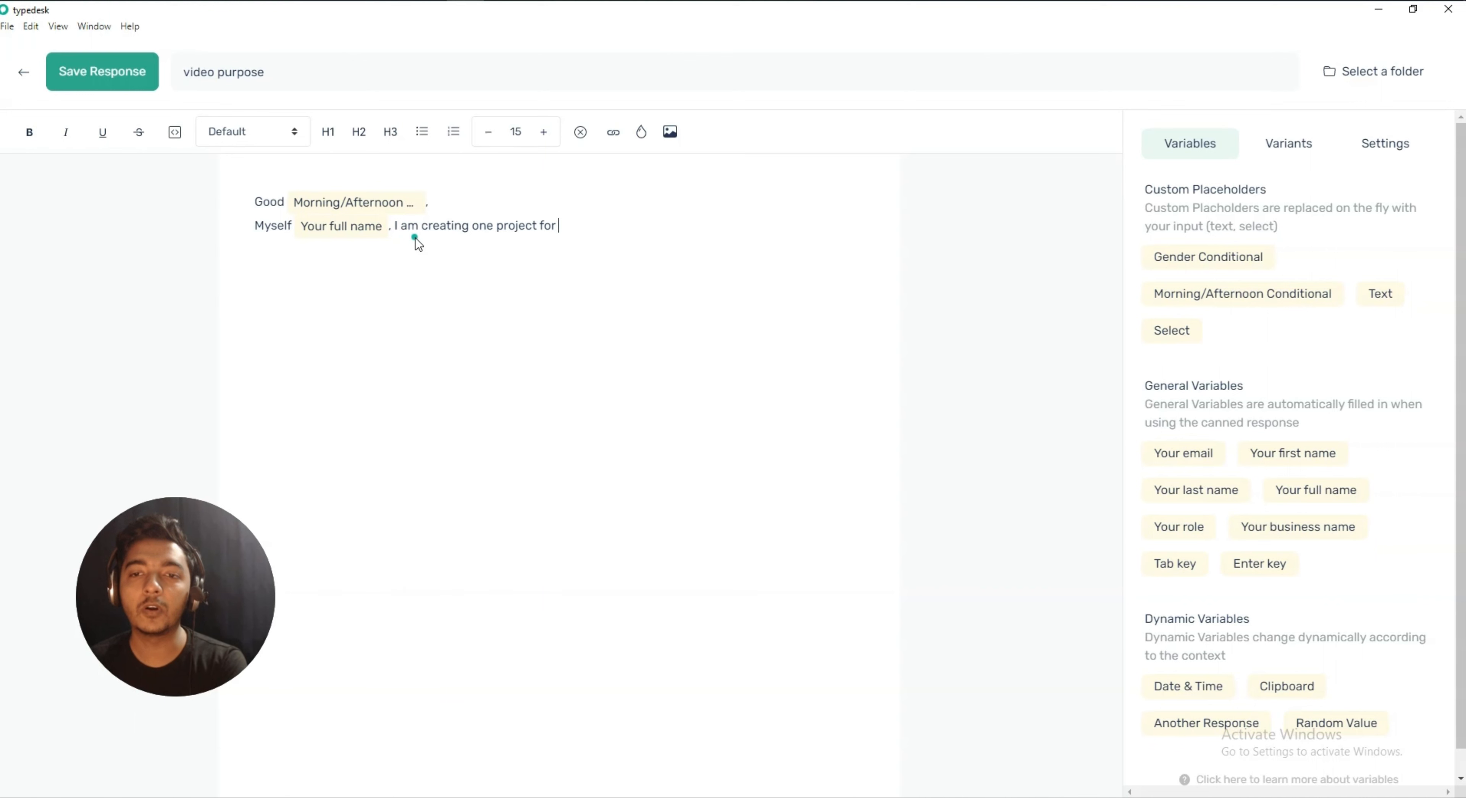
pyautogui.write('the upcoming')
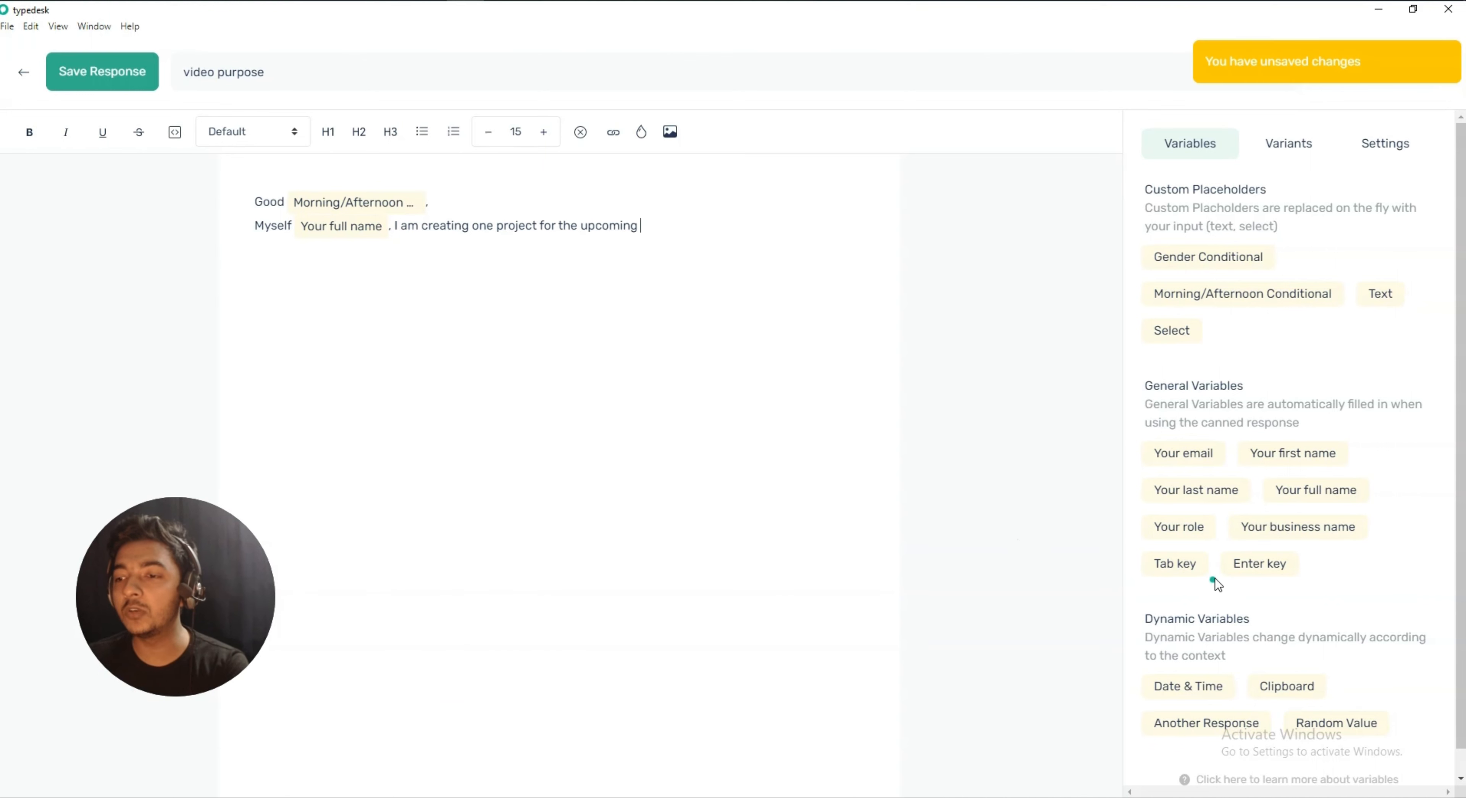
# Insert a Date & Time variable after "upcoming", using the Full date format with 3 days added
pyautogui.click(1188, 687)
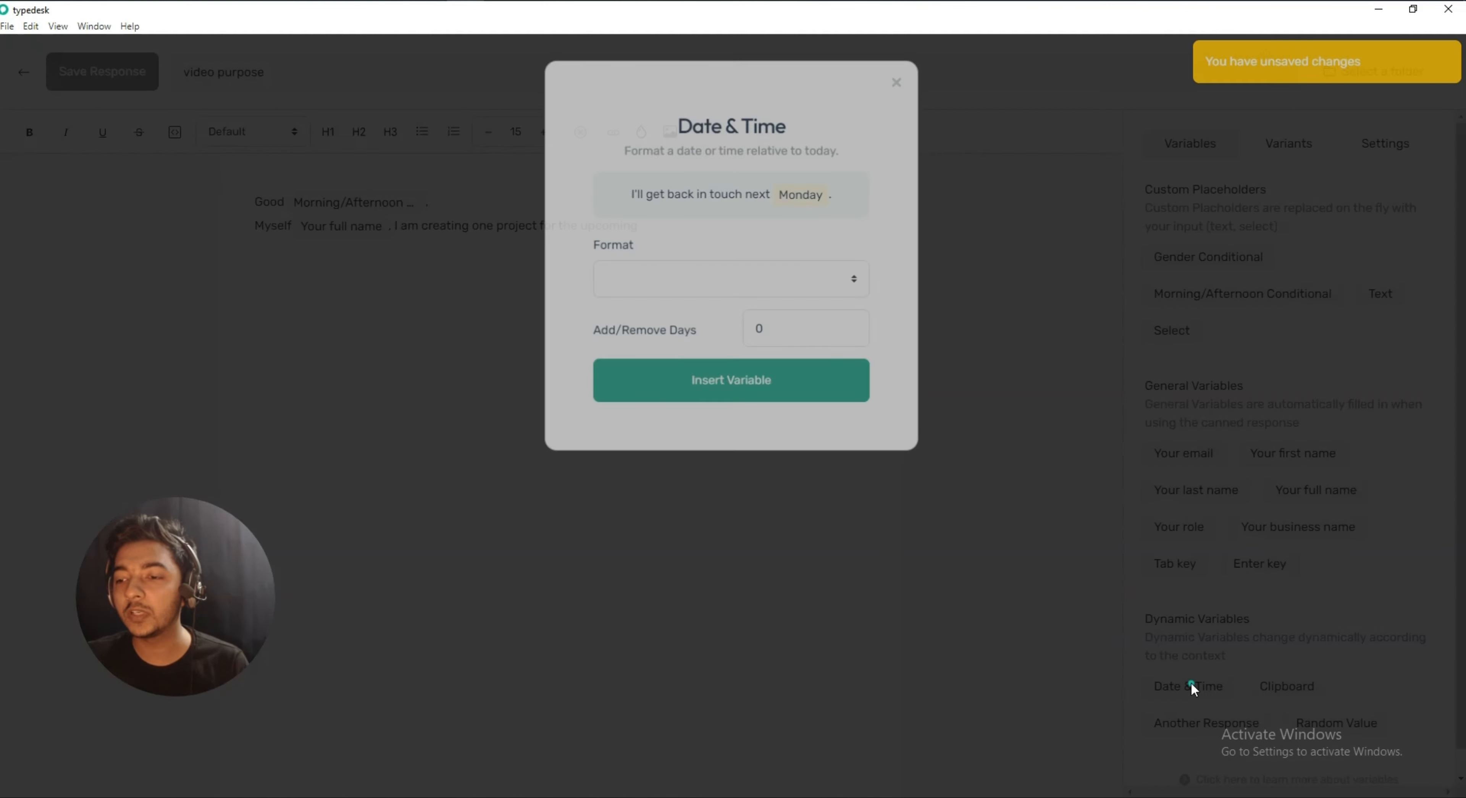
pyautogui.click(729, 285)
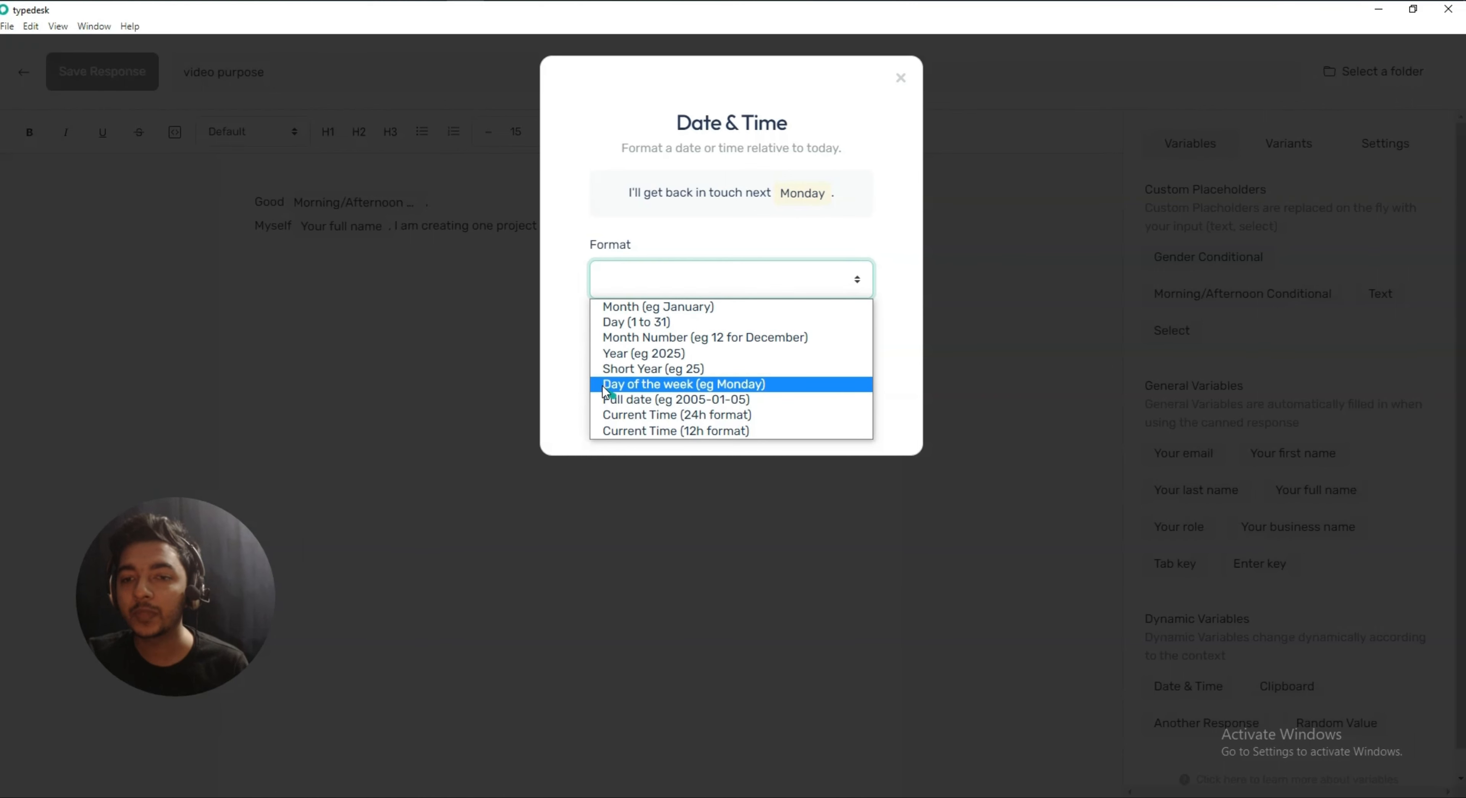
pyautogui.click(630, 401)
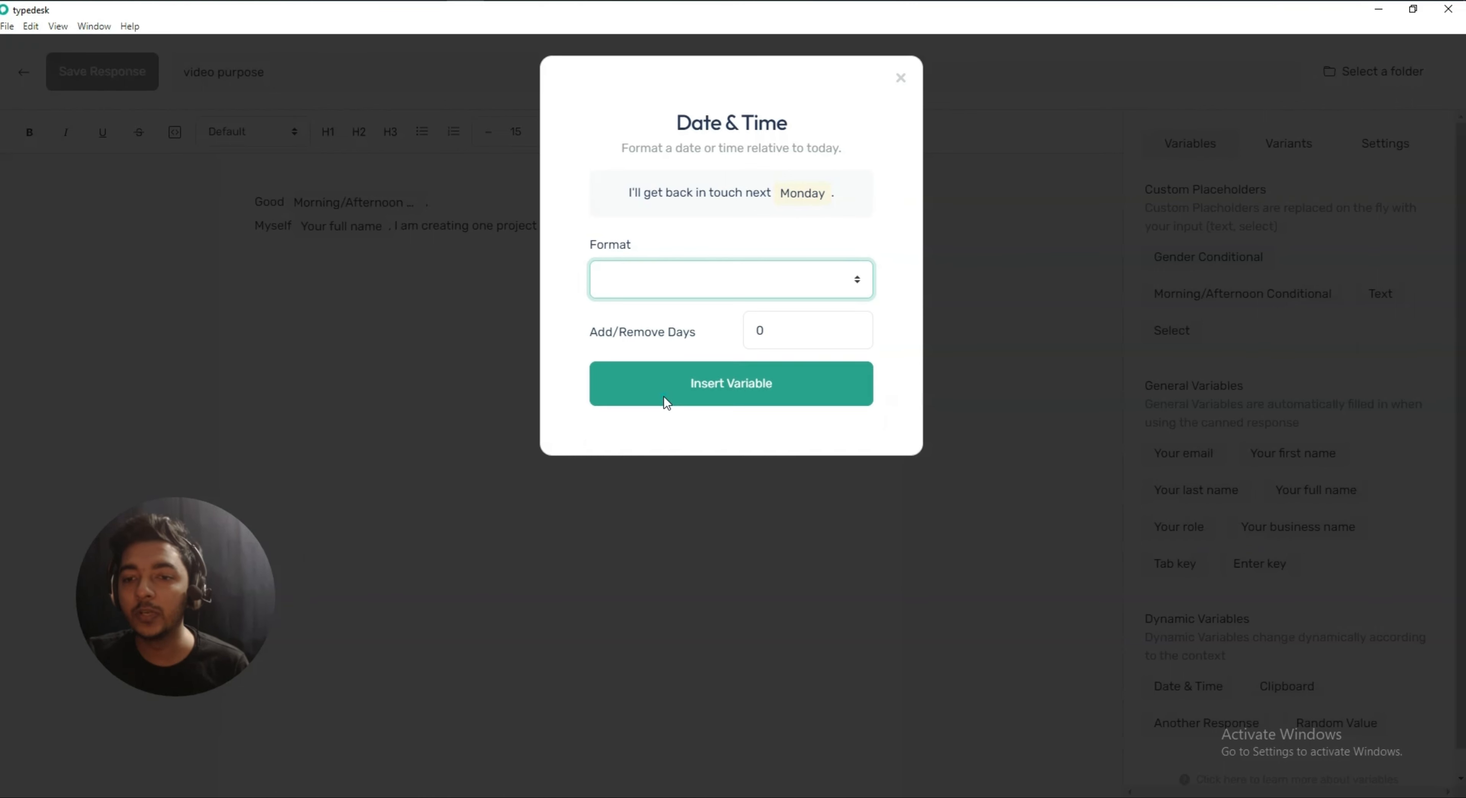
pyautogui.click(813, 340)
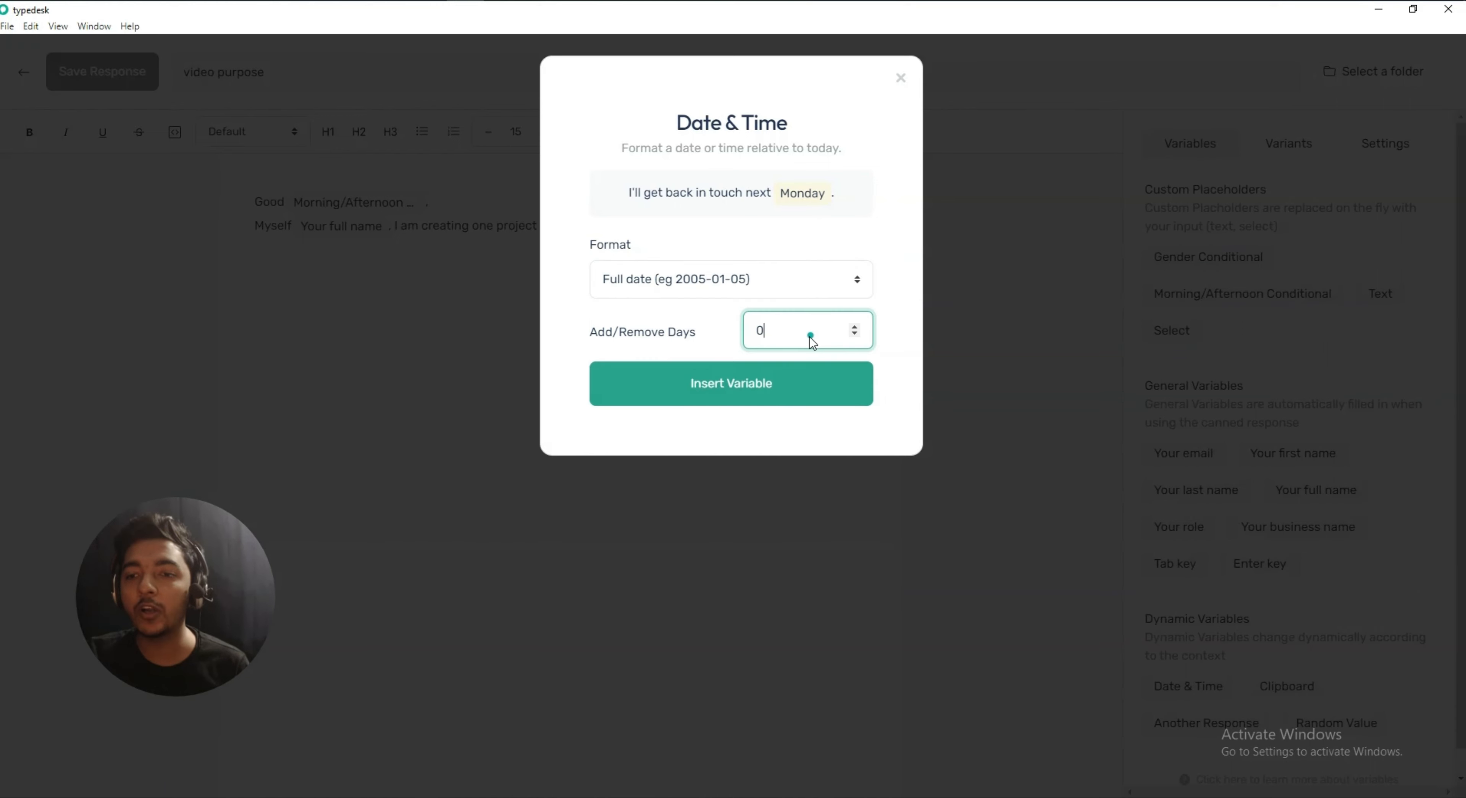
pyautogui.click(852, 327)
pyautogui.click(852, 327)
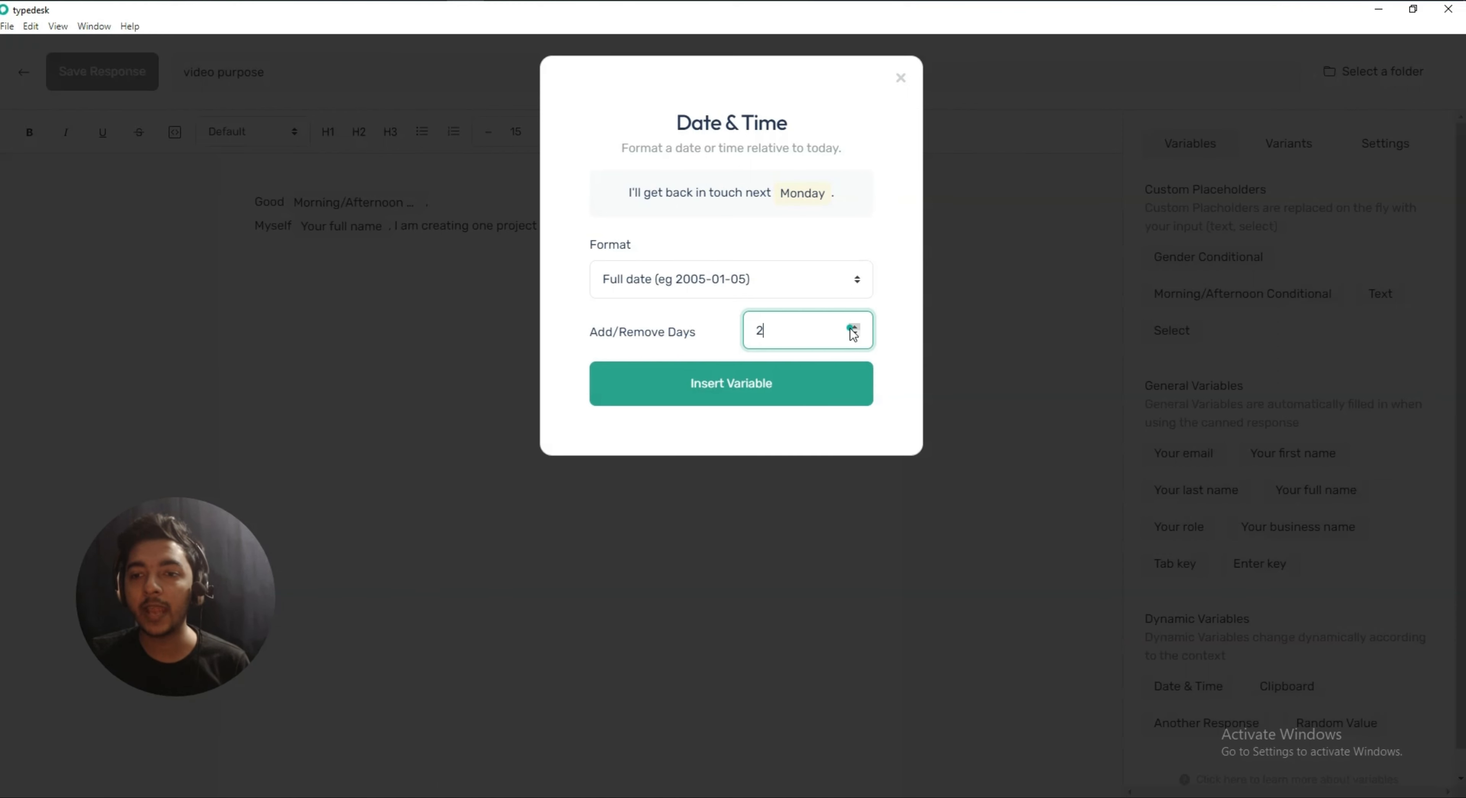
pyautogui.click(852, 328)
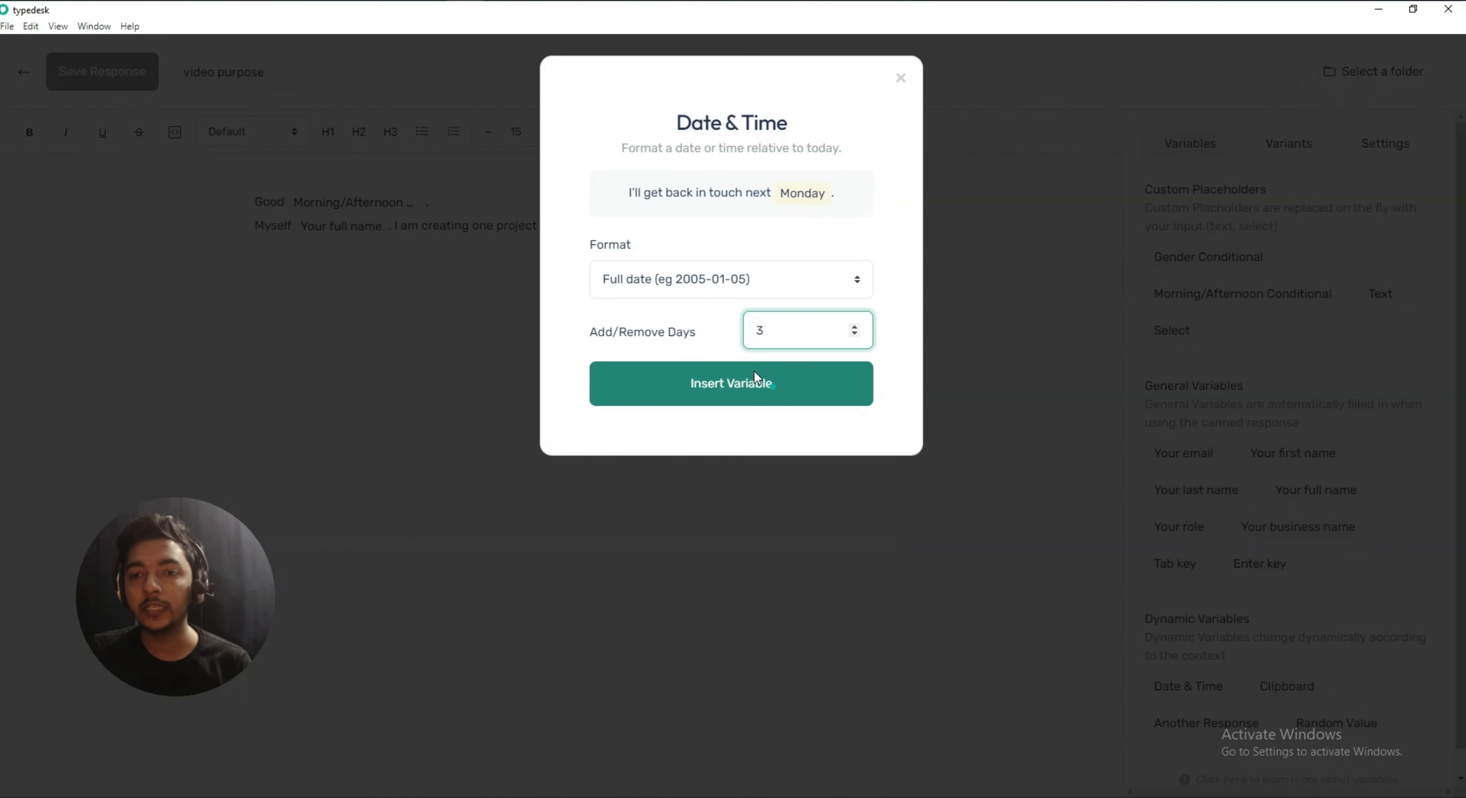
pyautogui.click(761, 382)
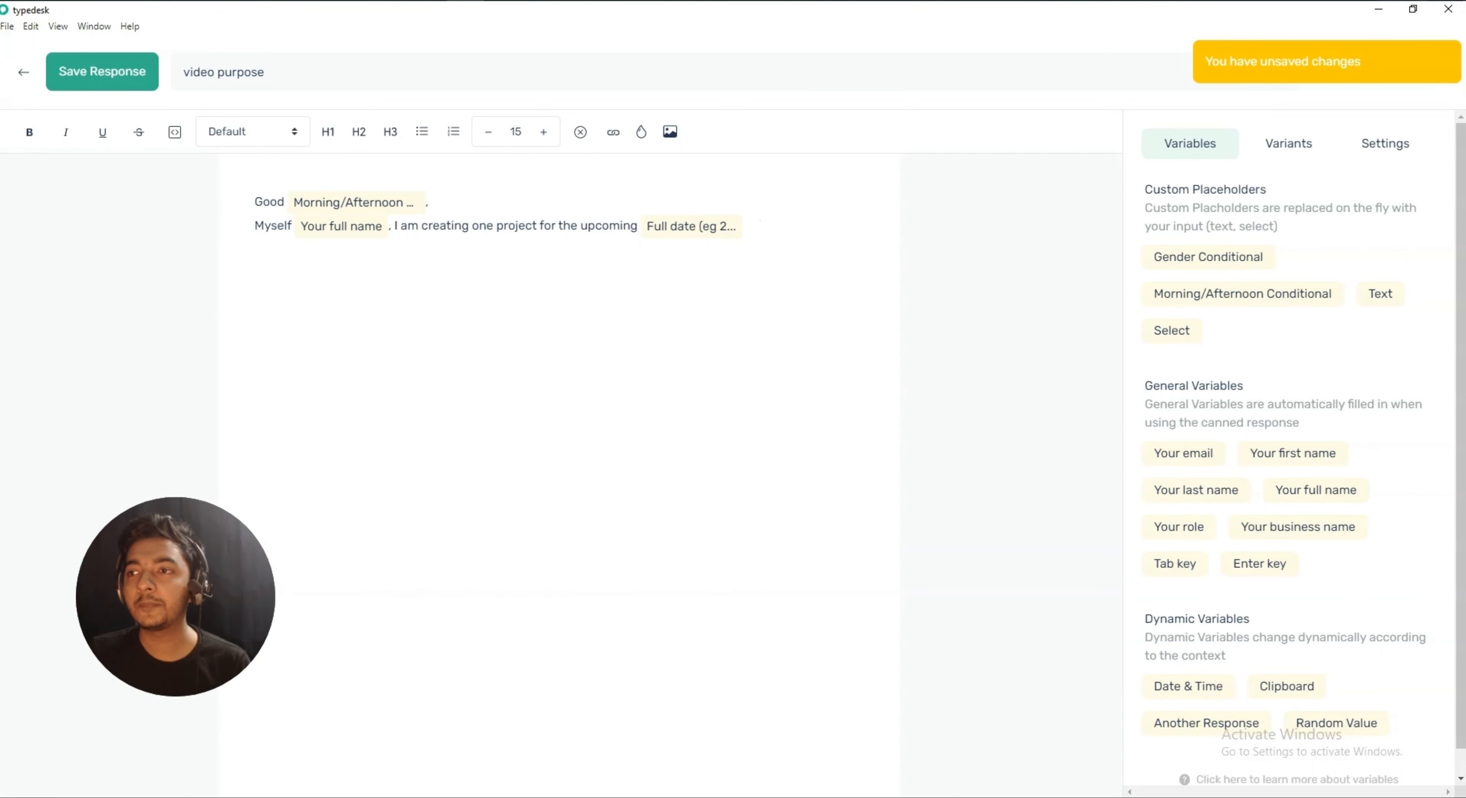
# Check the system calendar, end the sentence after the date variable with a period, and add "You are cordially invited to join the project conference named"
pyautogui.click(1406, 1)
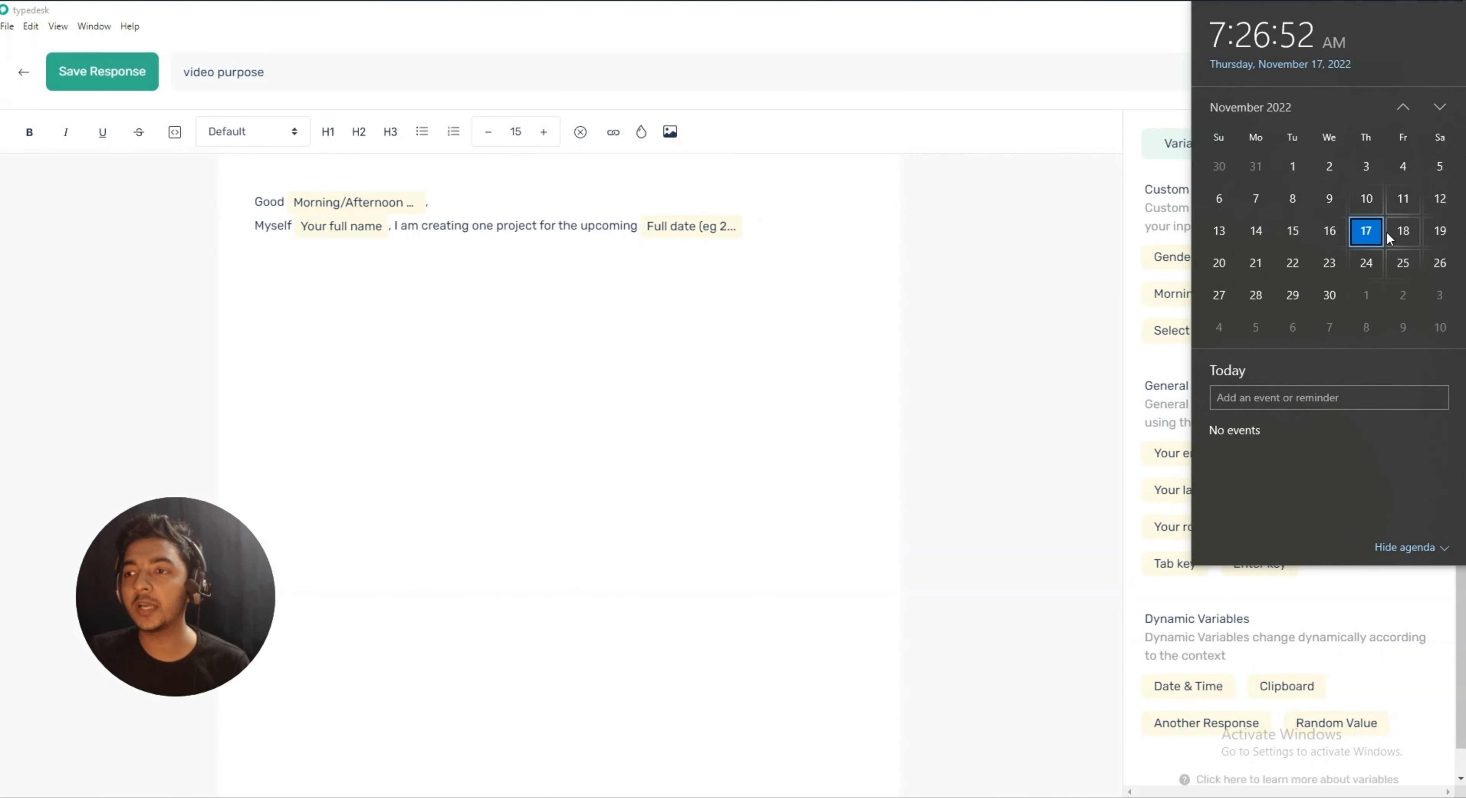
pyautogui.click(745, 229)
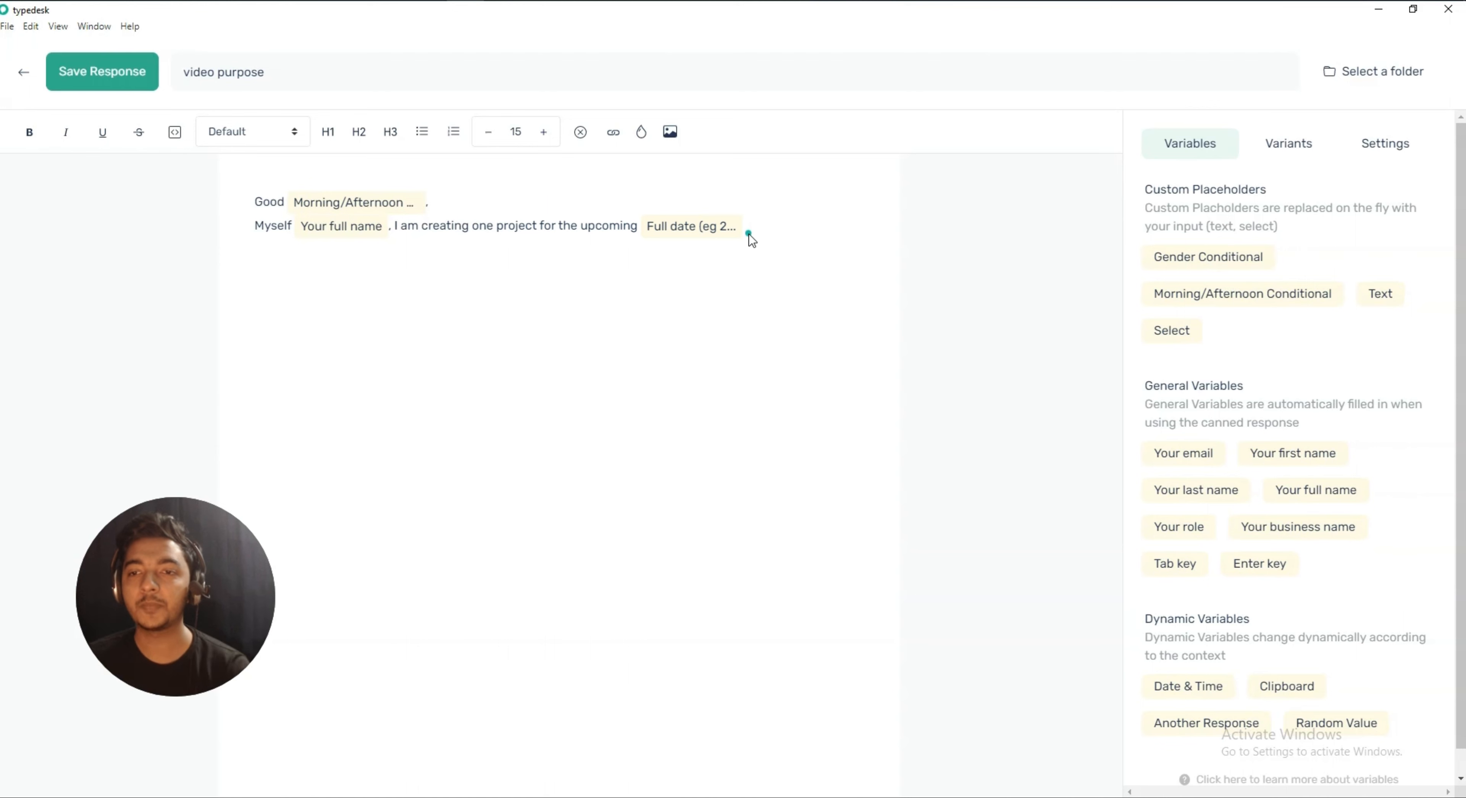
pyautogui.write('.')
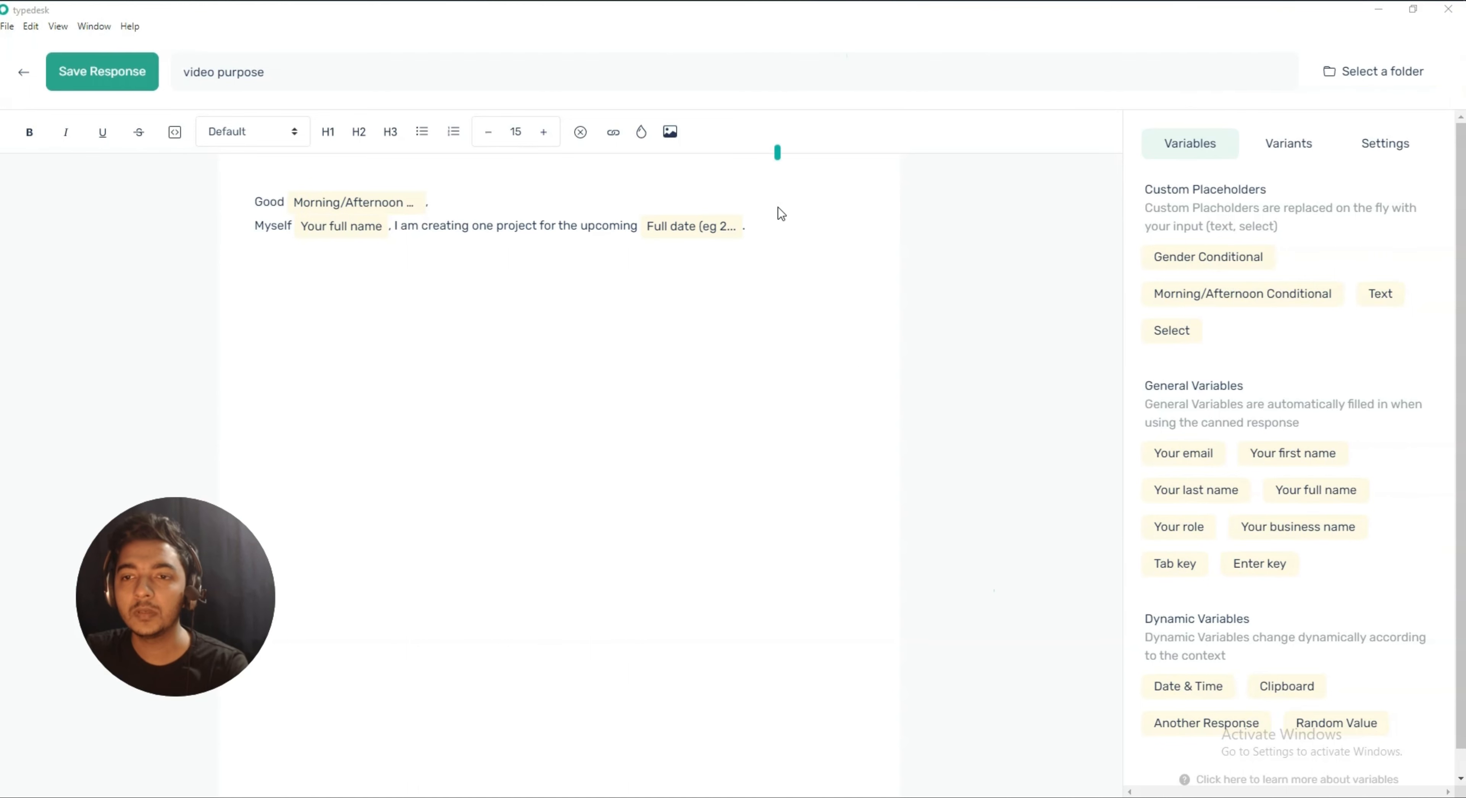
pyautogui.click(778, 235)
pyautogui.write('You')
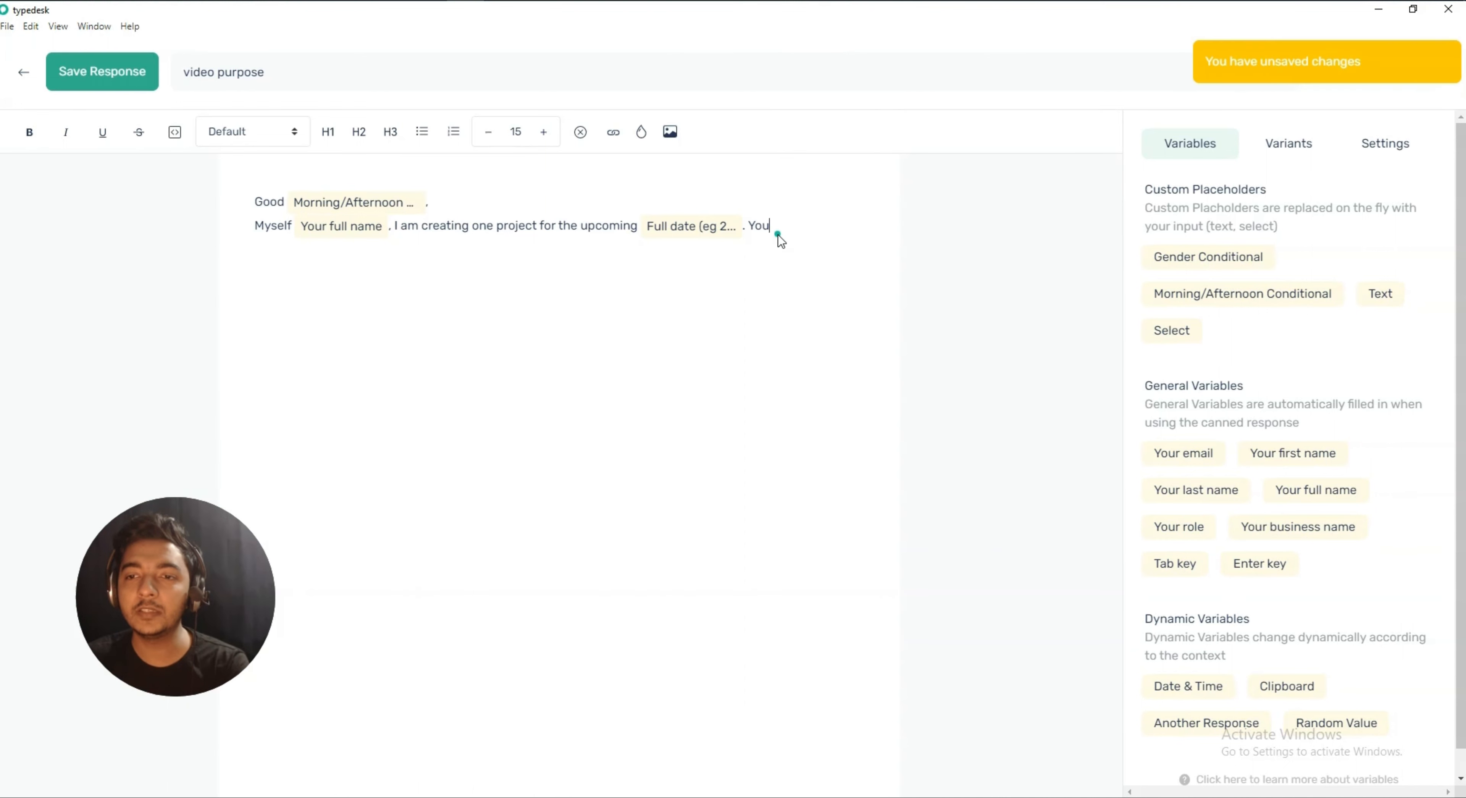
pyautogui.write(' are cordially invi')
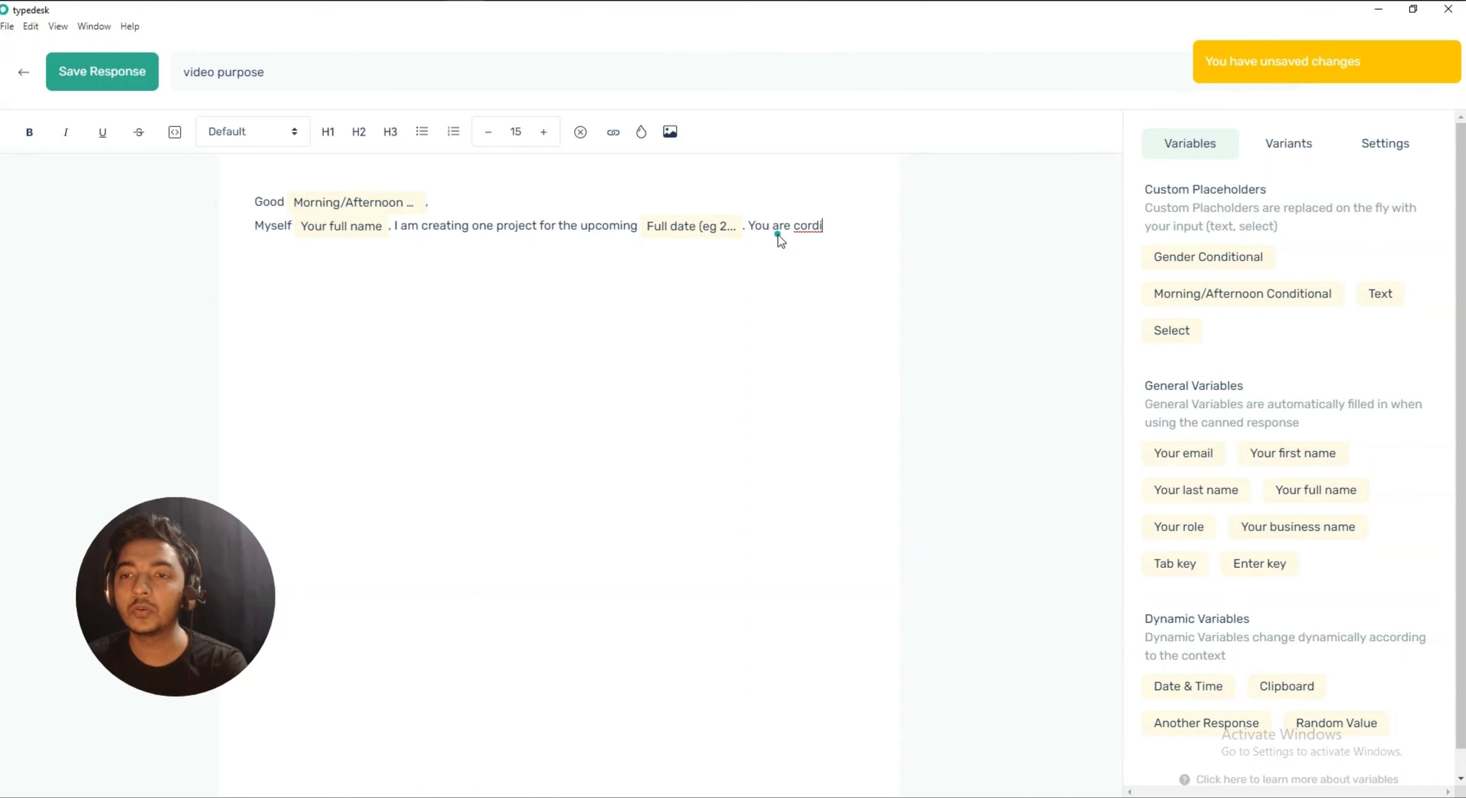
pyautogui.write('ted to ')
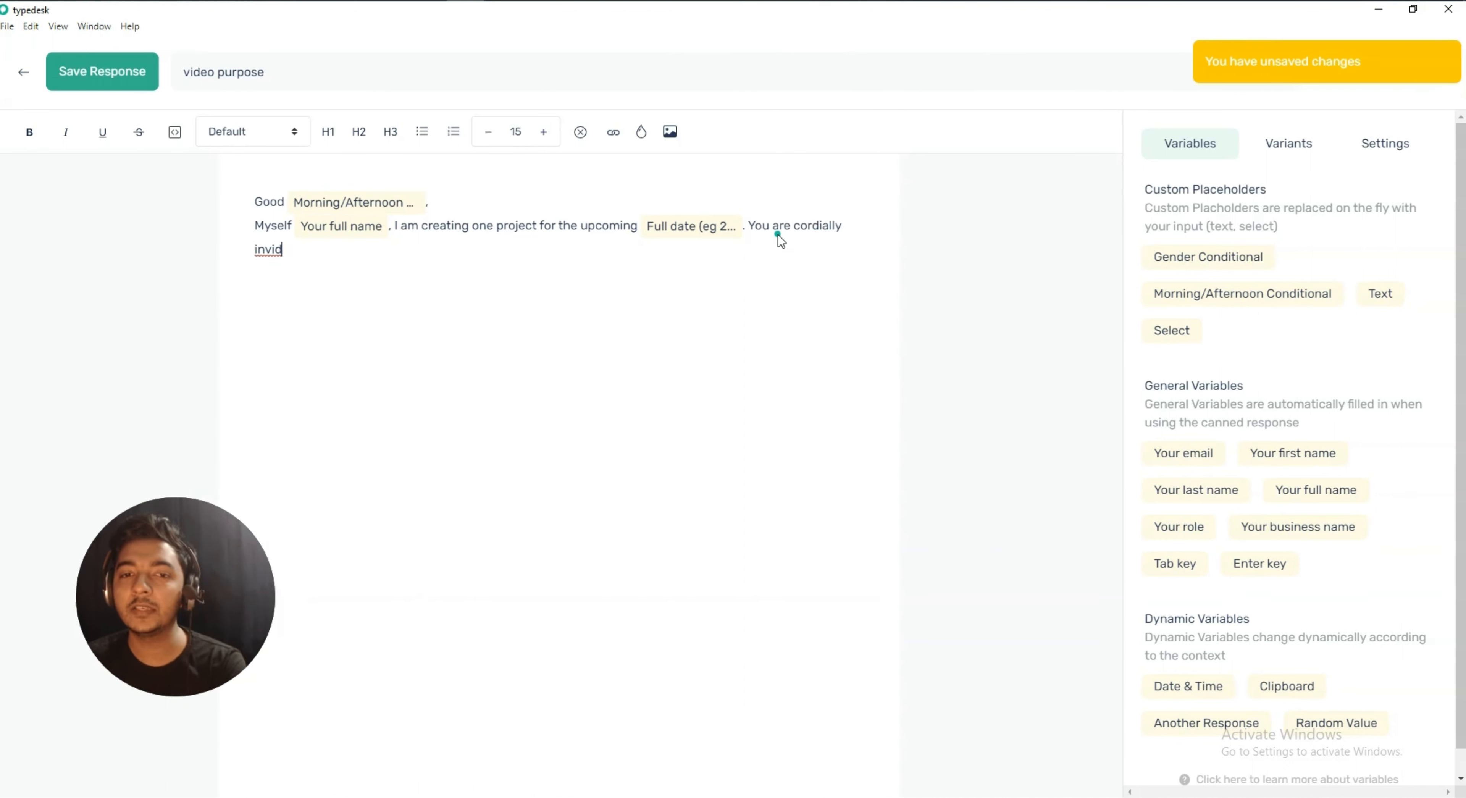
pyautogui.write('join ')
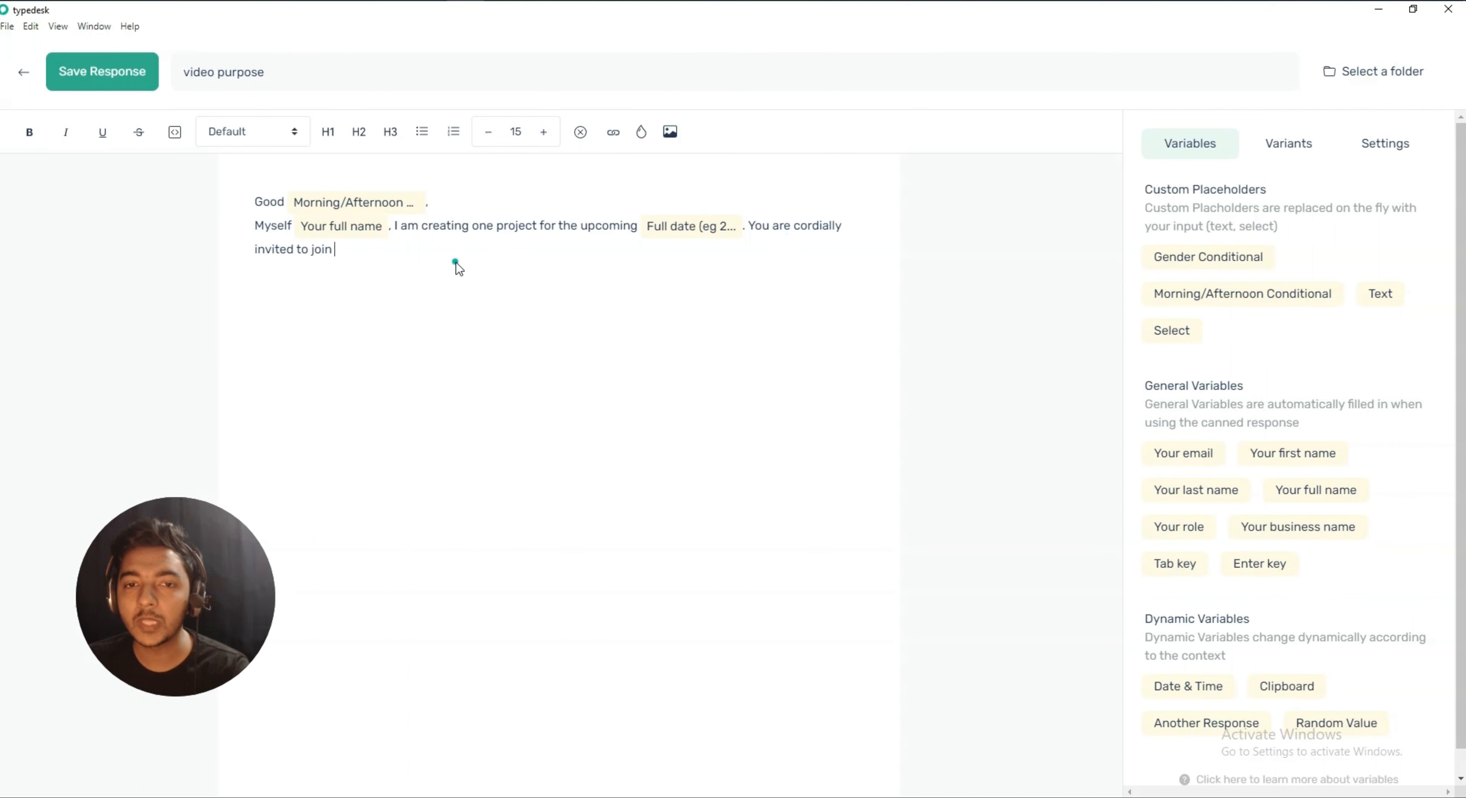
pyautogui.write('the project co')
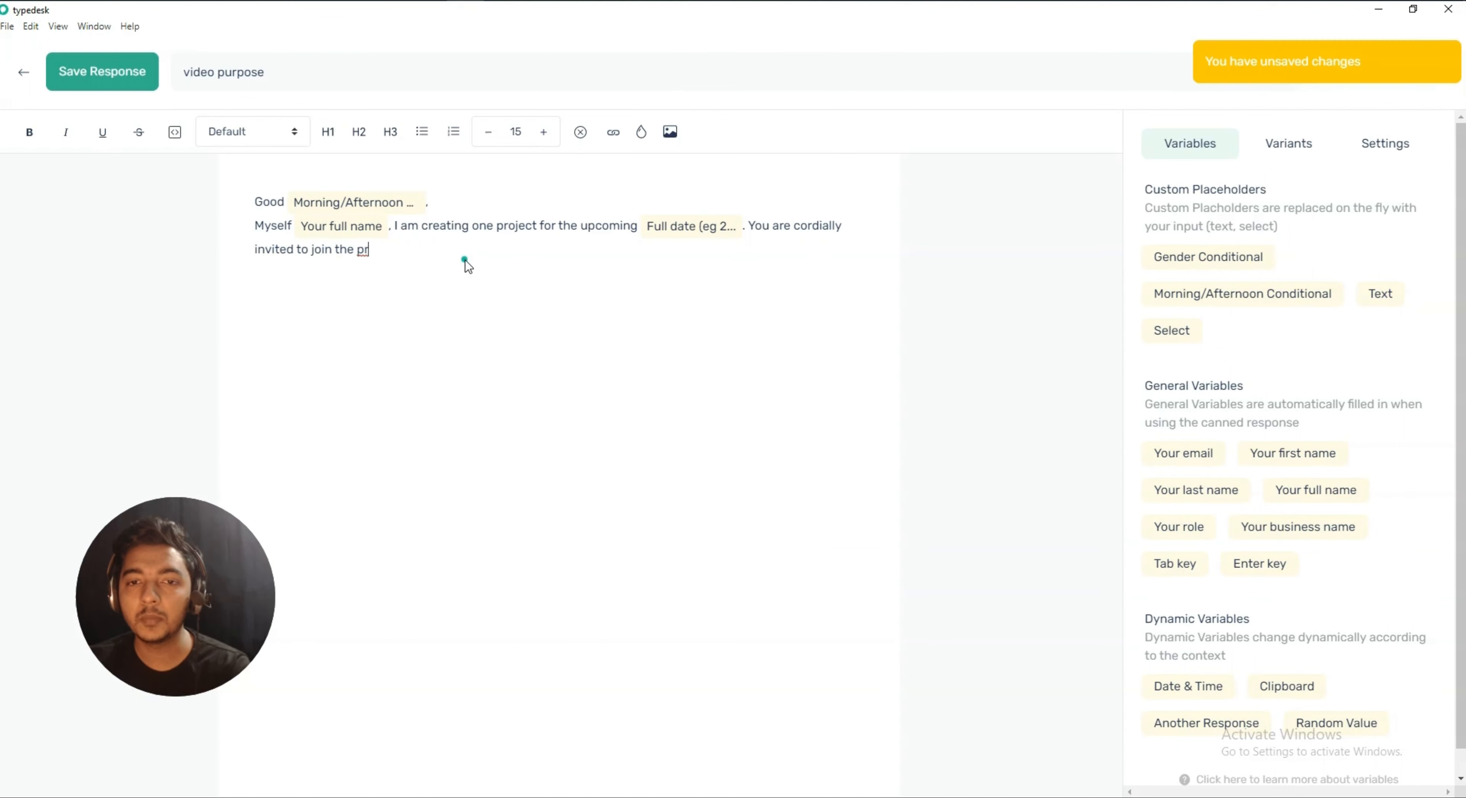
pyautogui.write('n')
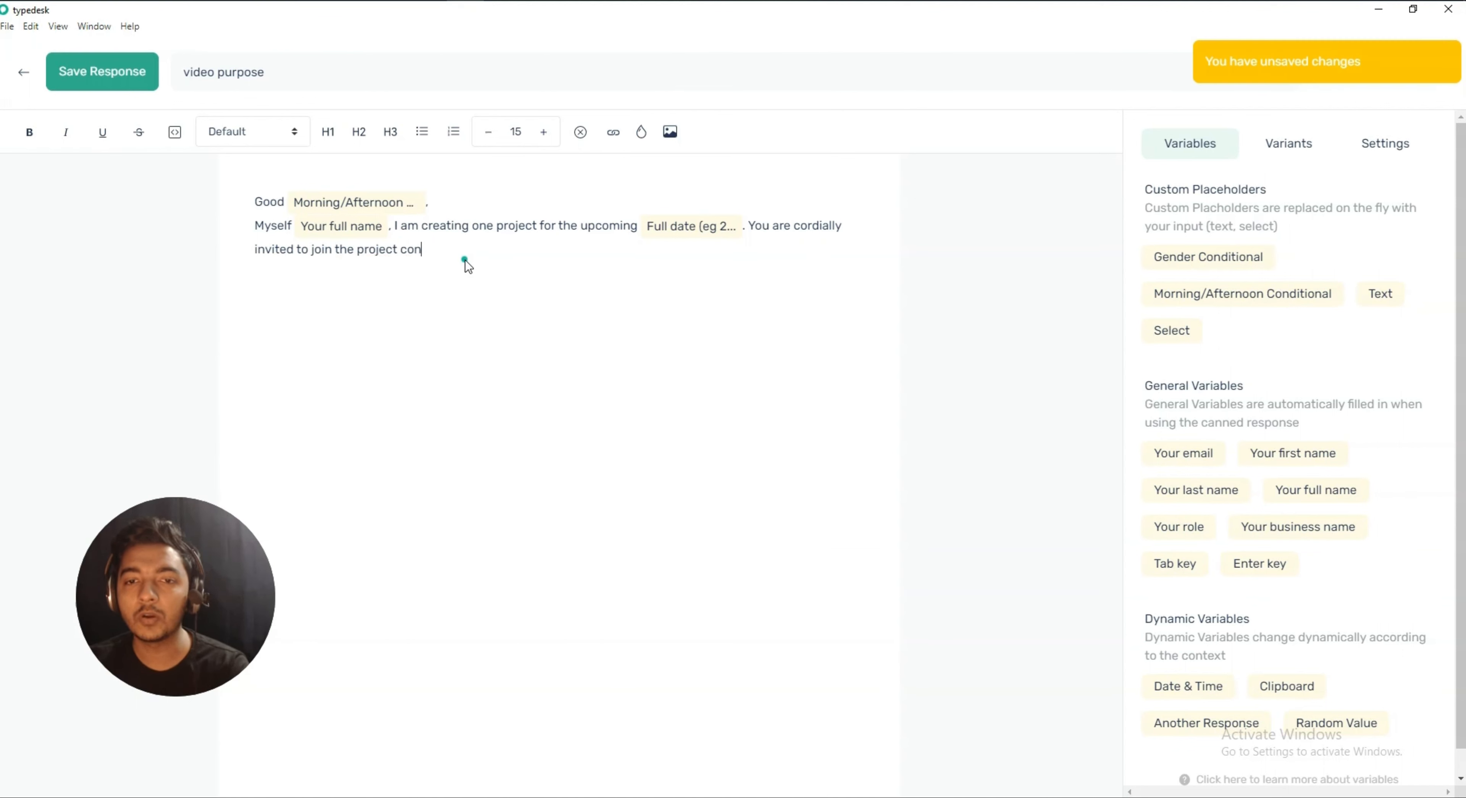
pyautogui.write('ference ')
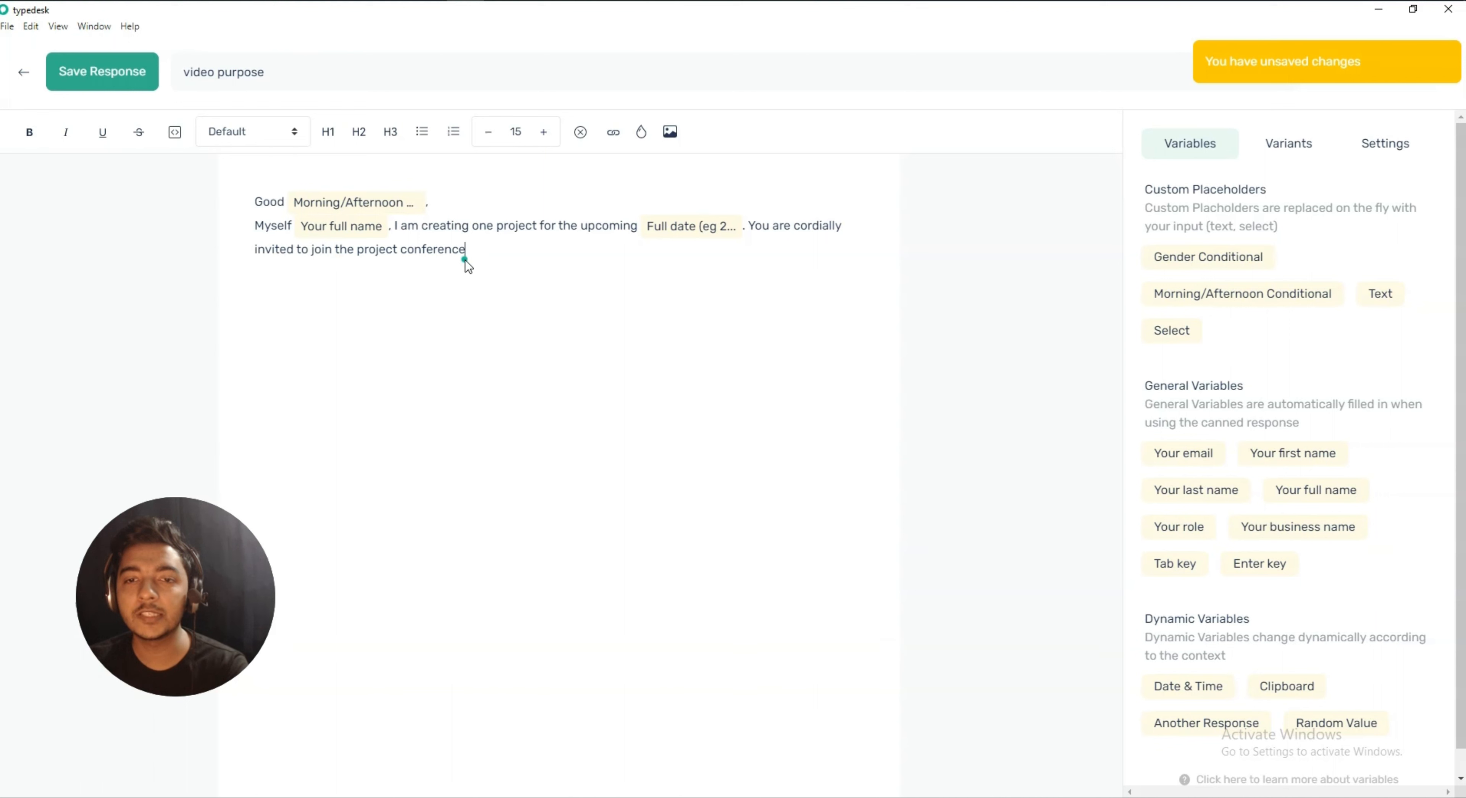
pyautogui.write('named')
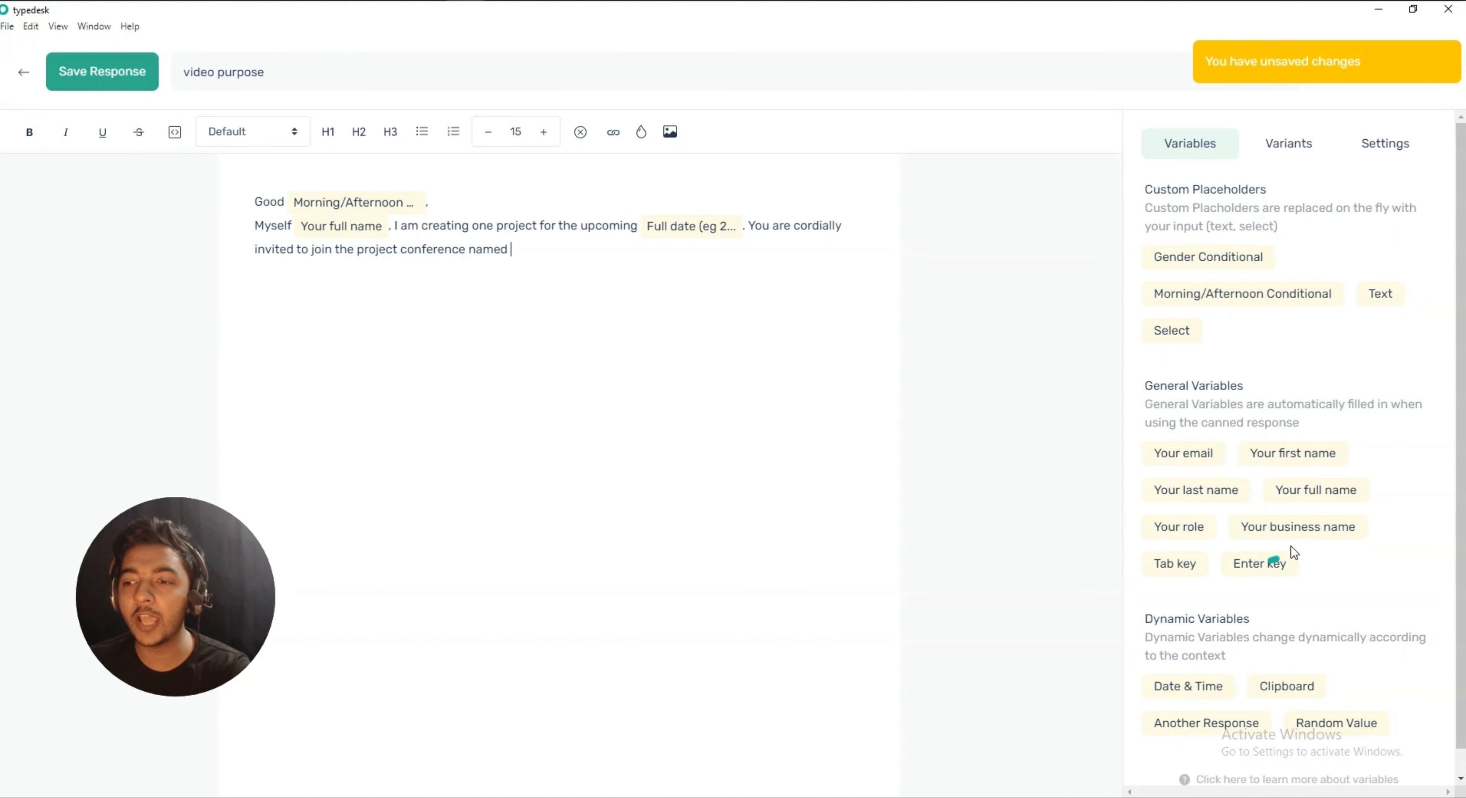
# Insert the Your business name variable after "named", end the sentence with a period, and leave a blank line below it
pyautogui.click(1325, 527)
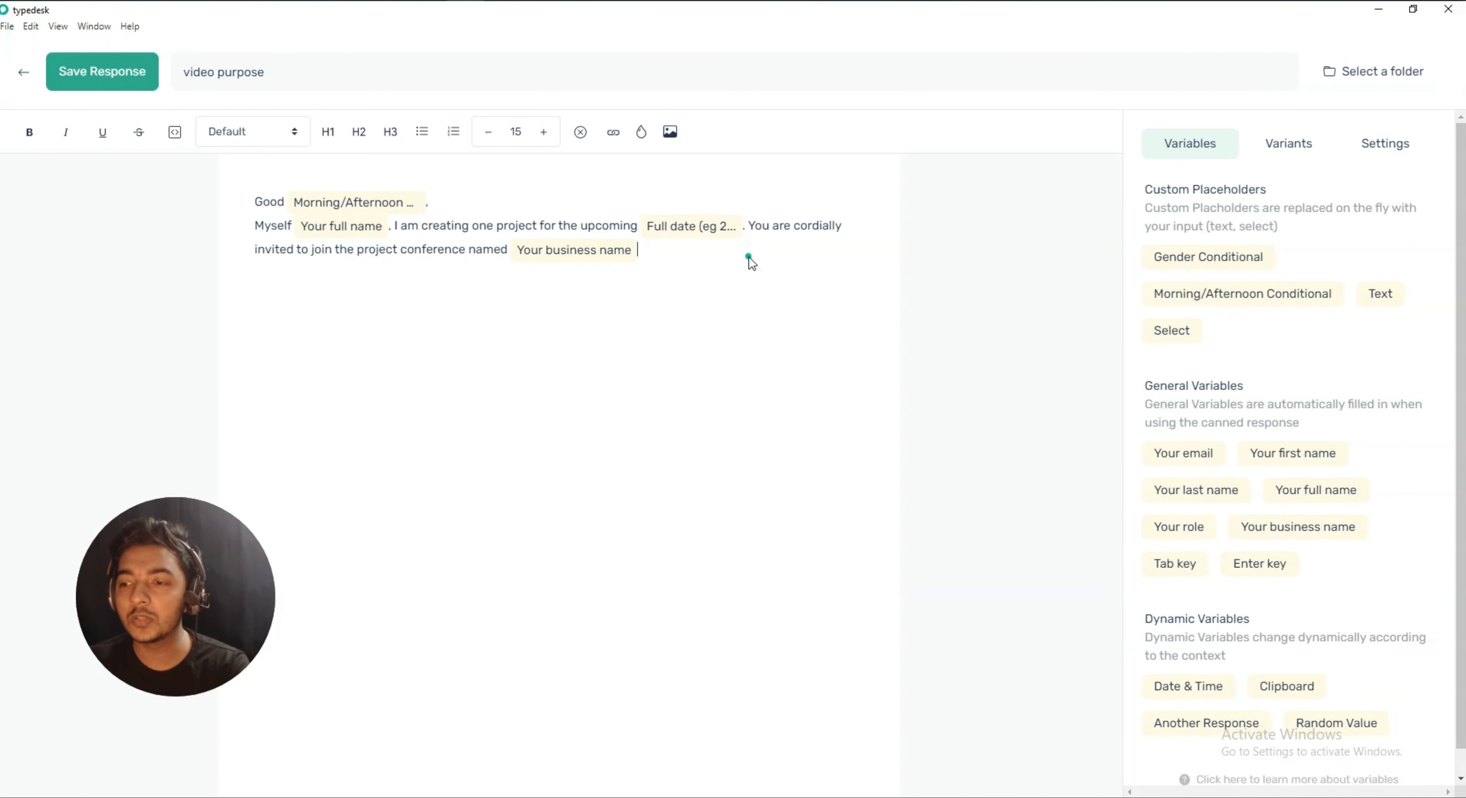
pyautogui.write('.')
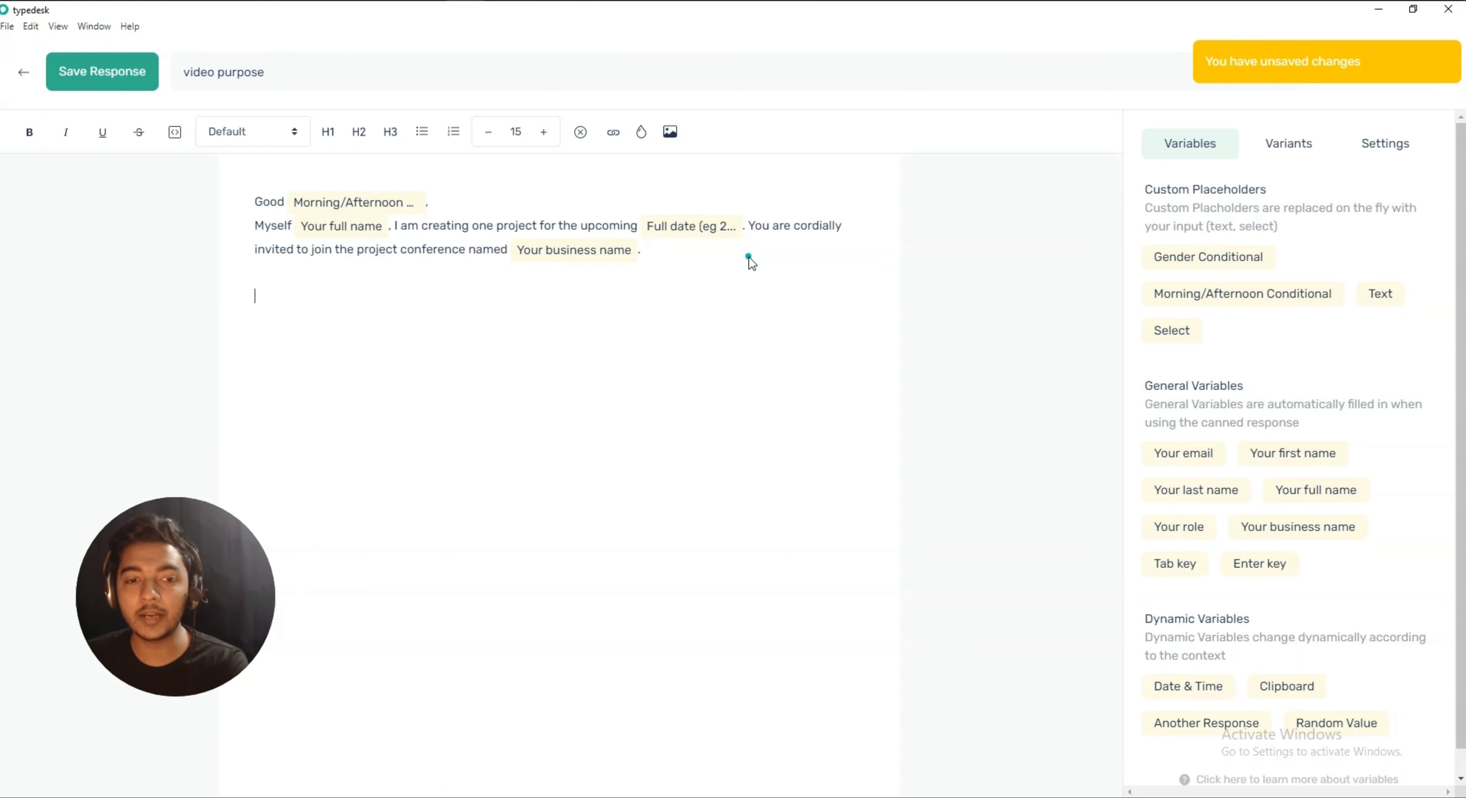
pyautogui.press('Return')
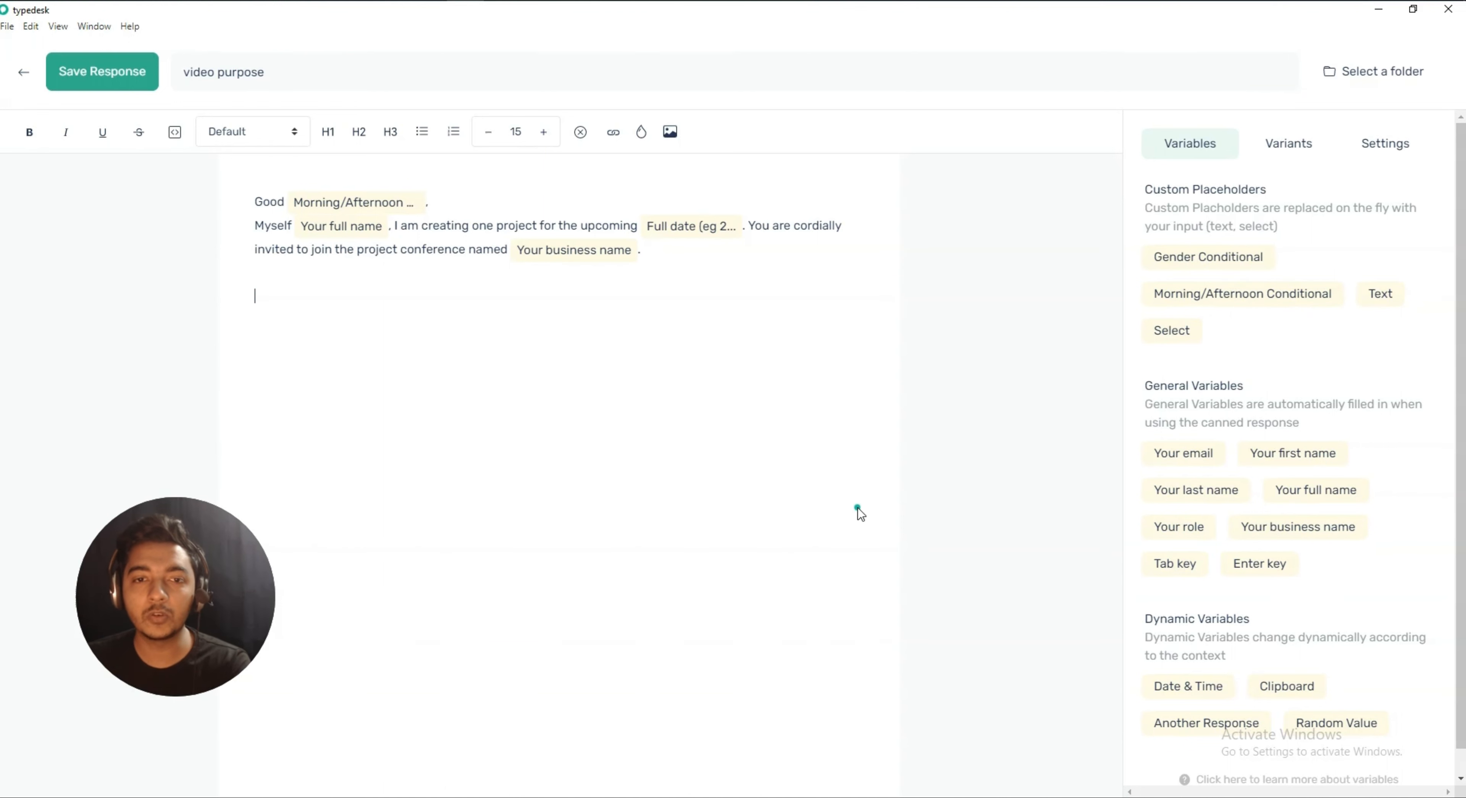
# Write "Your invitation id is" on the new line and remove the Enter key variable inserted after it
pyautogui.write('Your ')
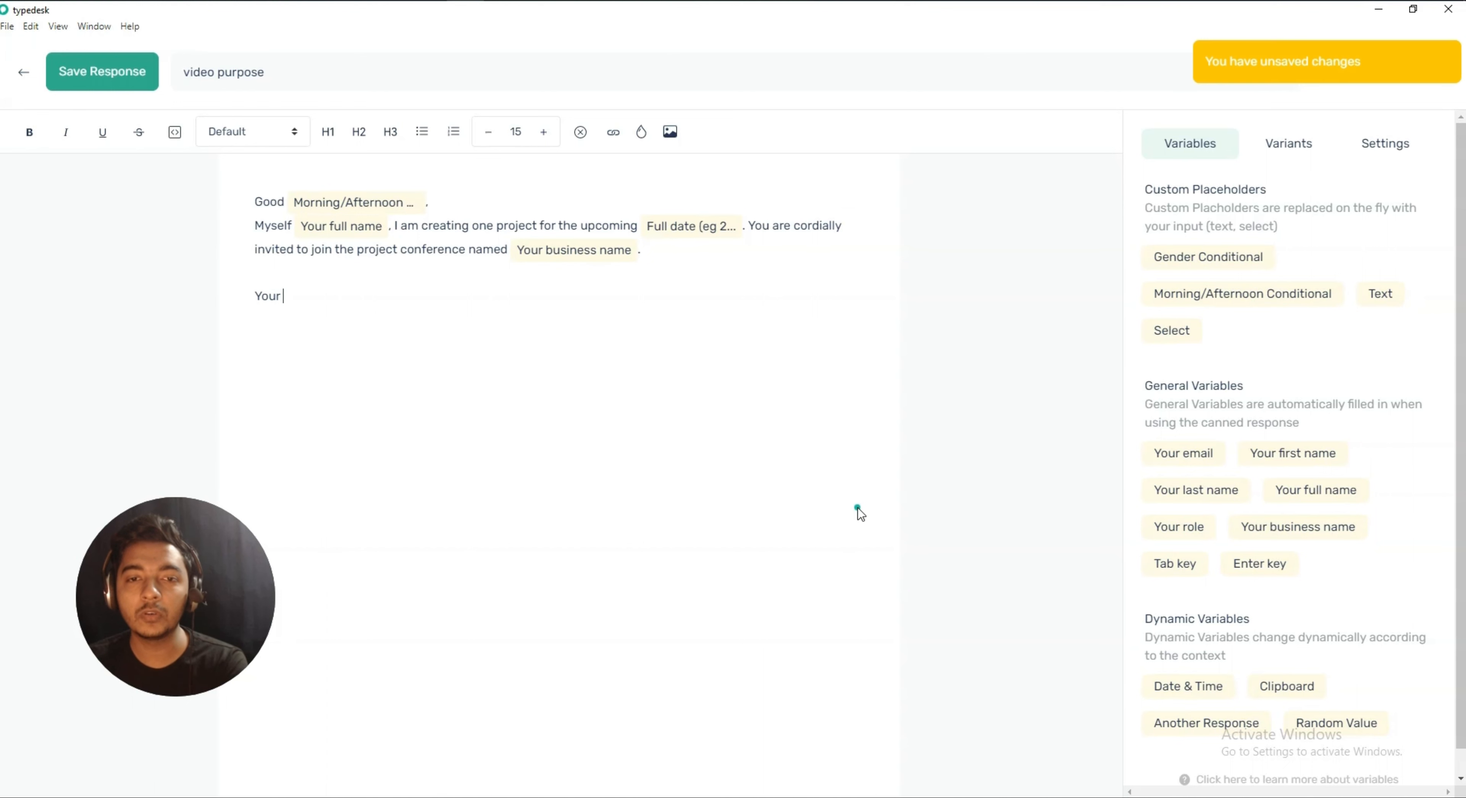
pyautogui.write('invitat')
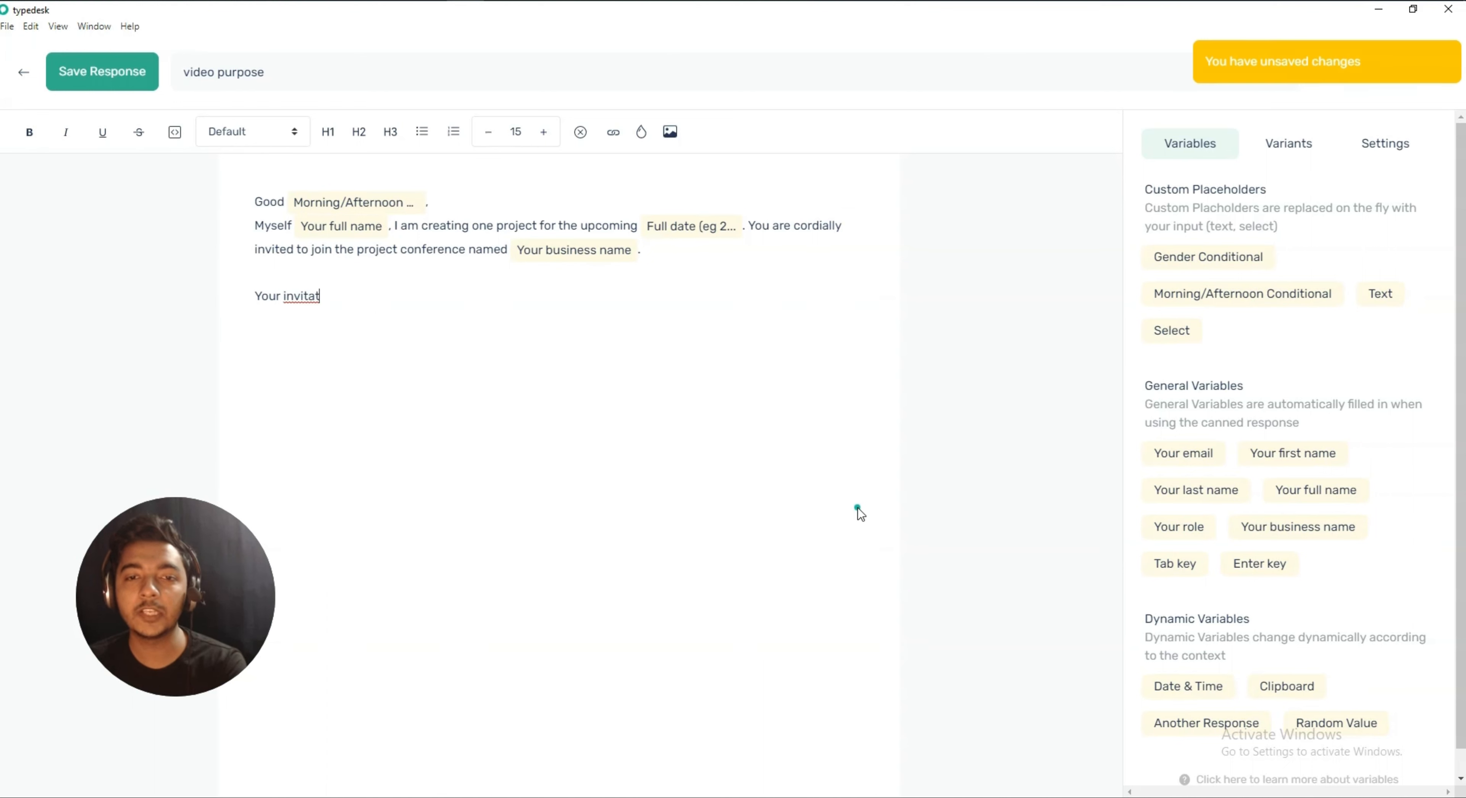
pyautogui.write('ion id is')
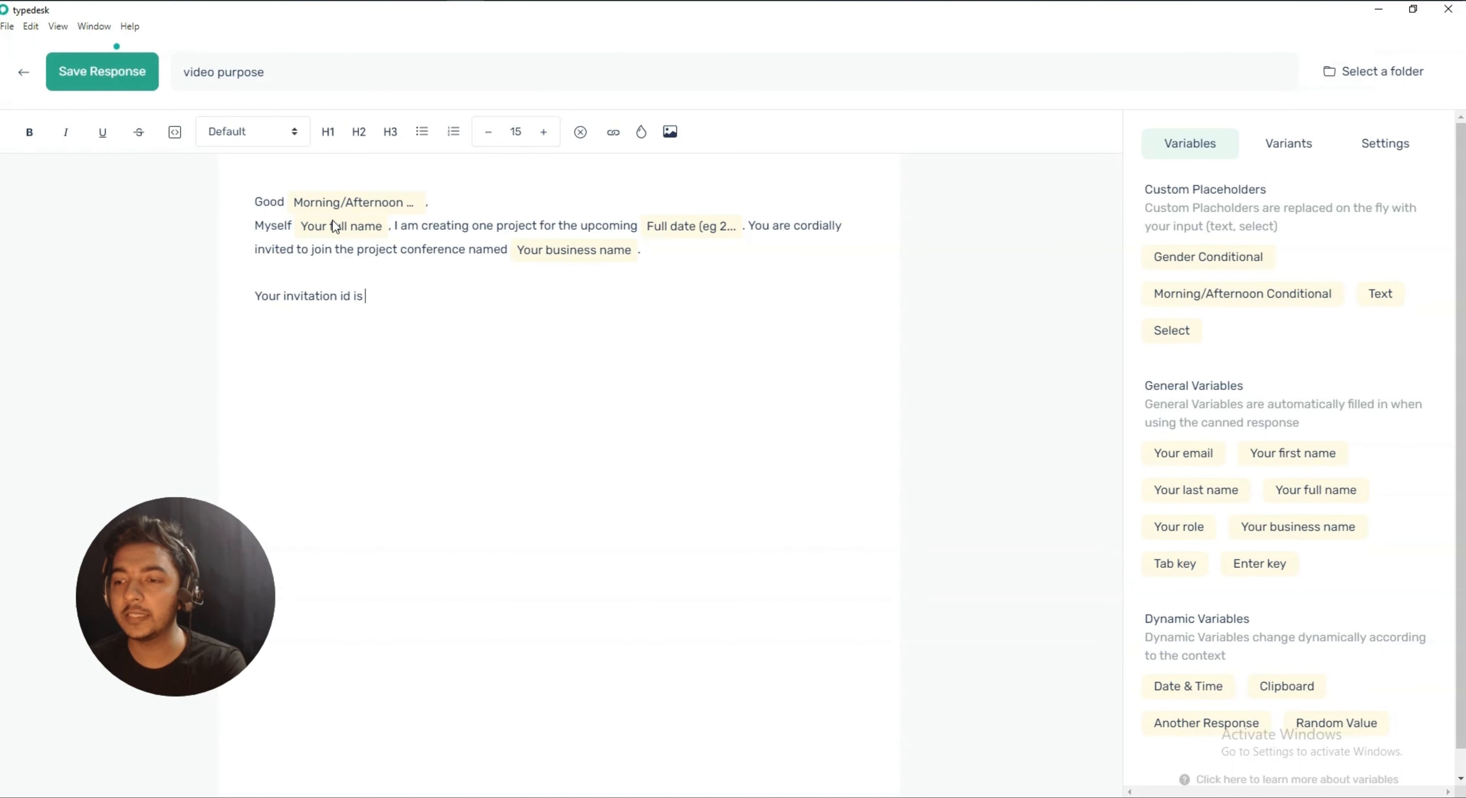
pyautogui.click(1274, 574)
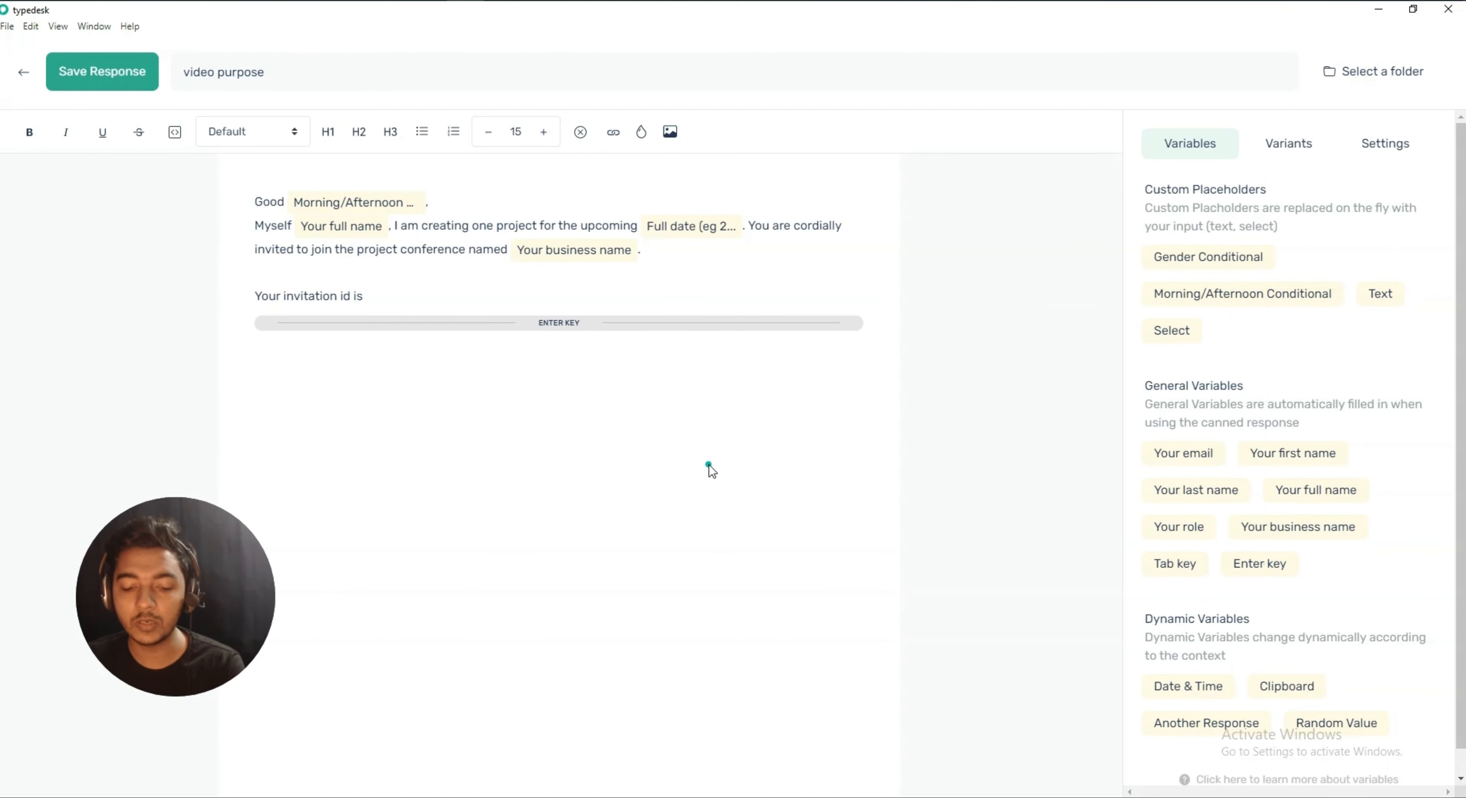
pyautogui.press('BackSpace')
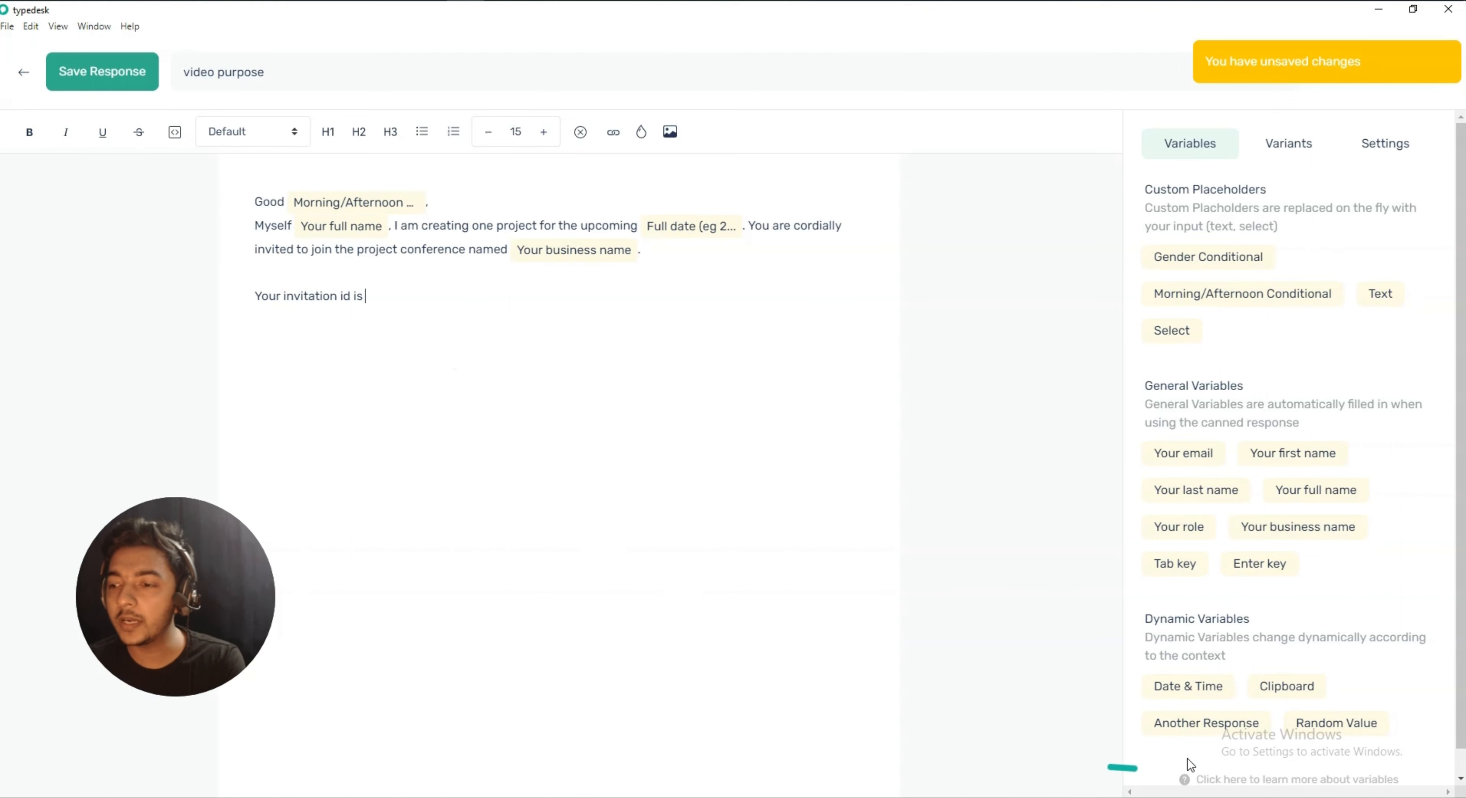
# Insert a Random Value variable after "Your invitation id is" with the three values id101, id102 and 1d102
pyautogui.click(1328, 730)
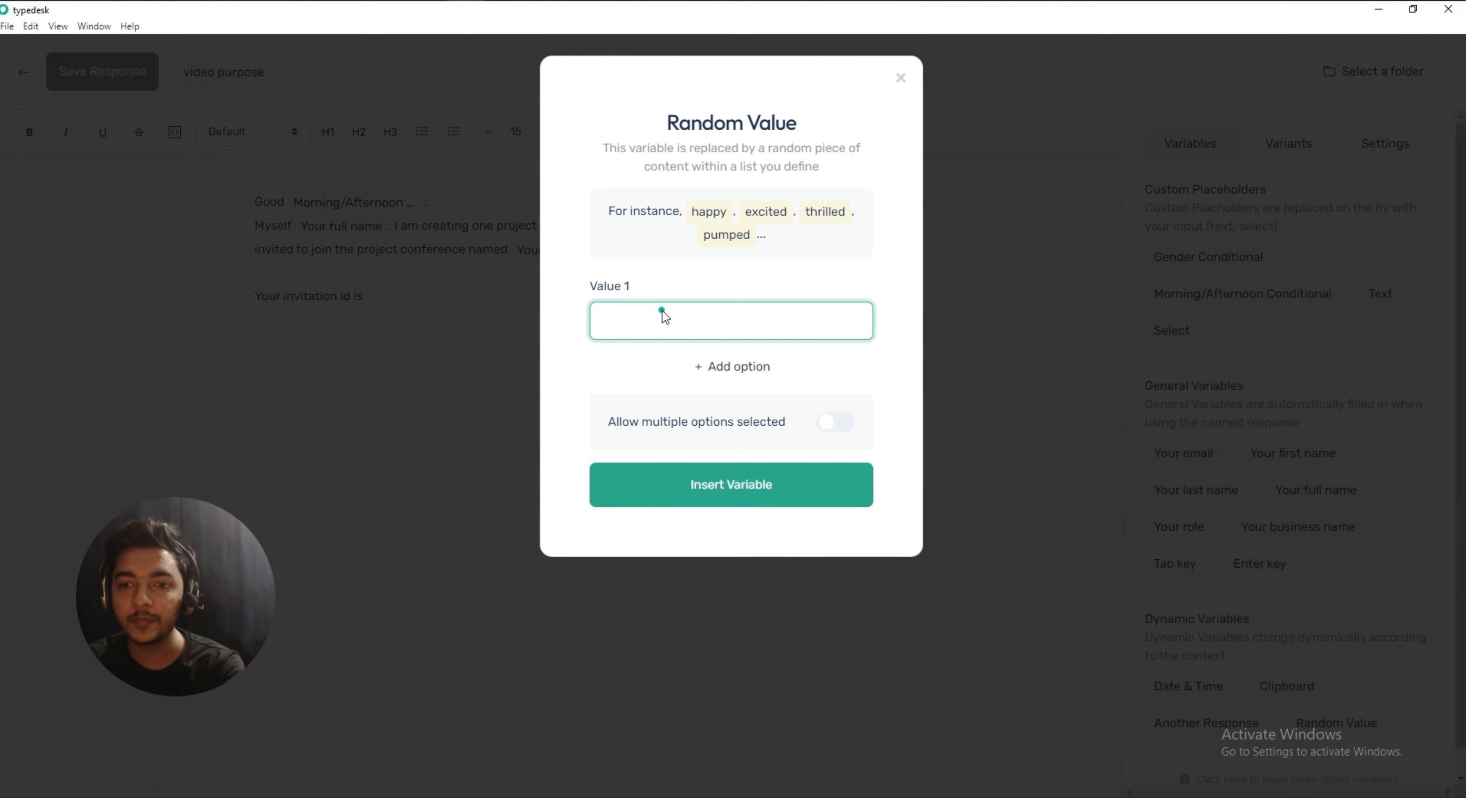
pyautogui.write('id101')
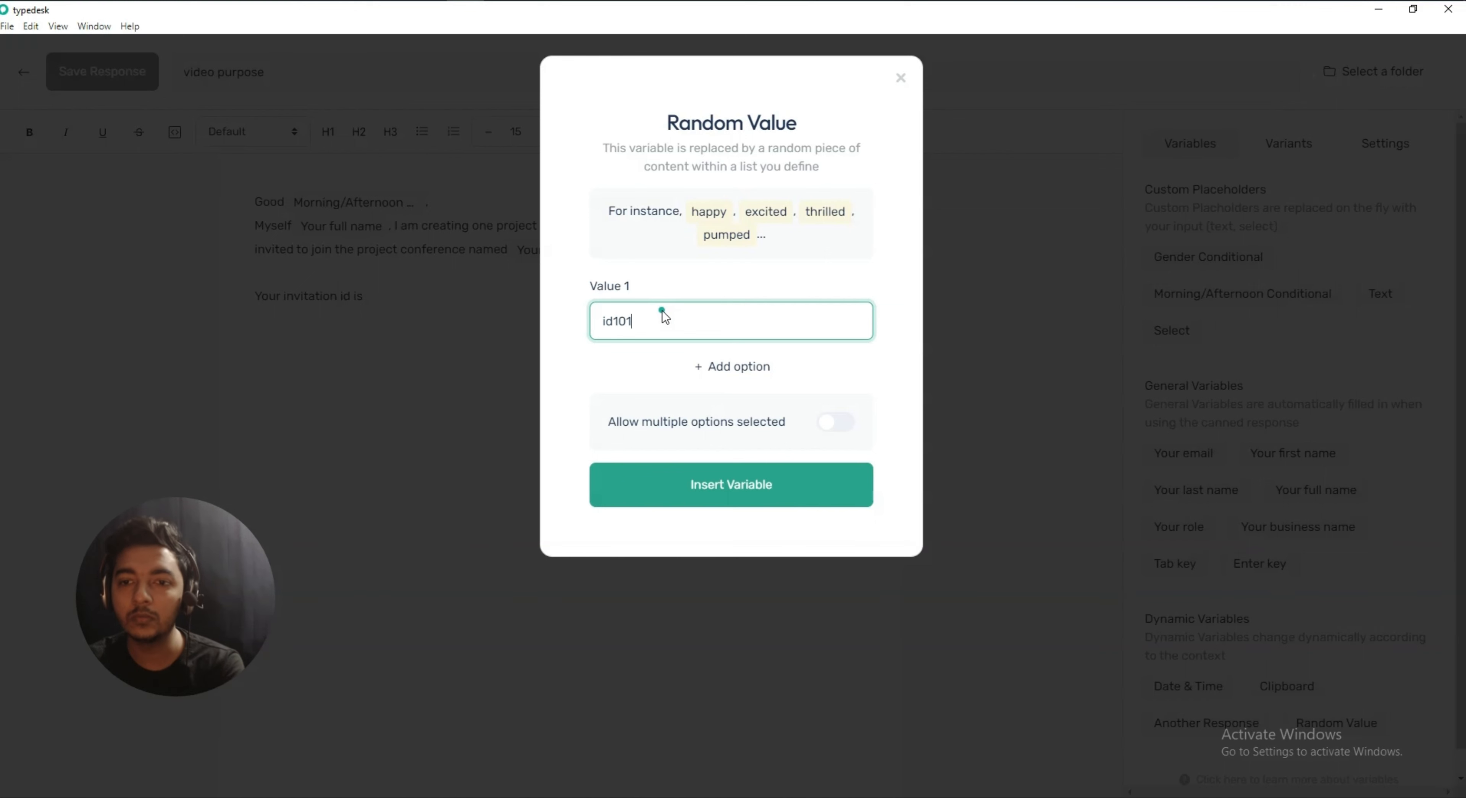
pyautogui.click(738, 365)
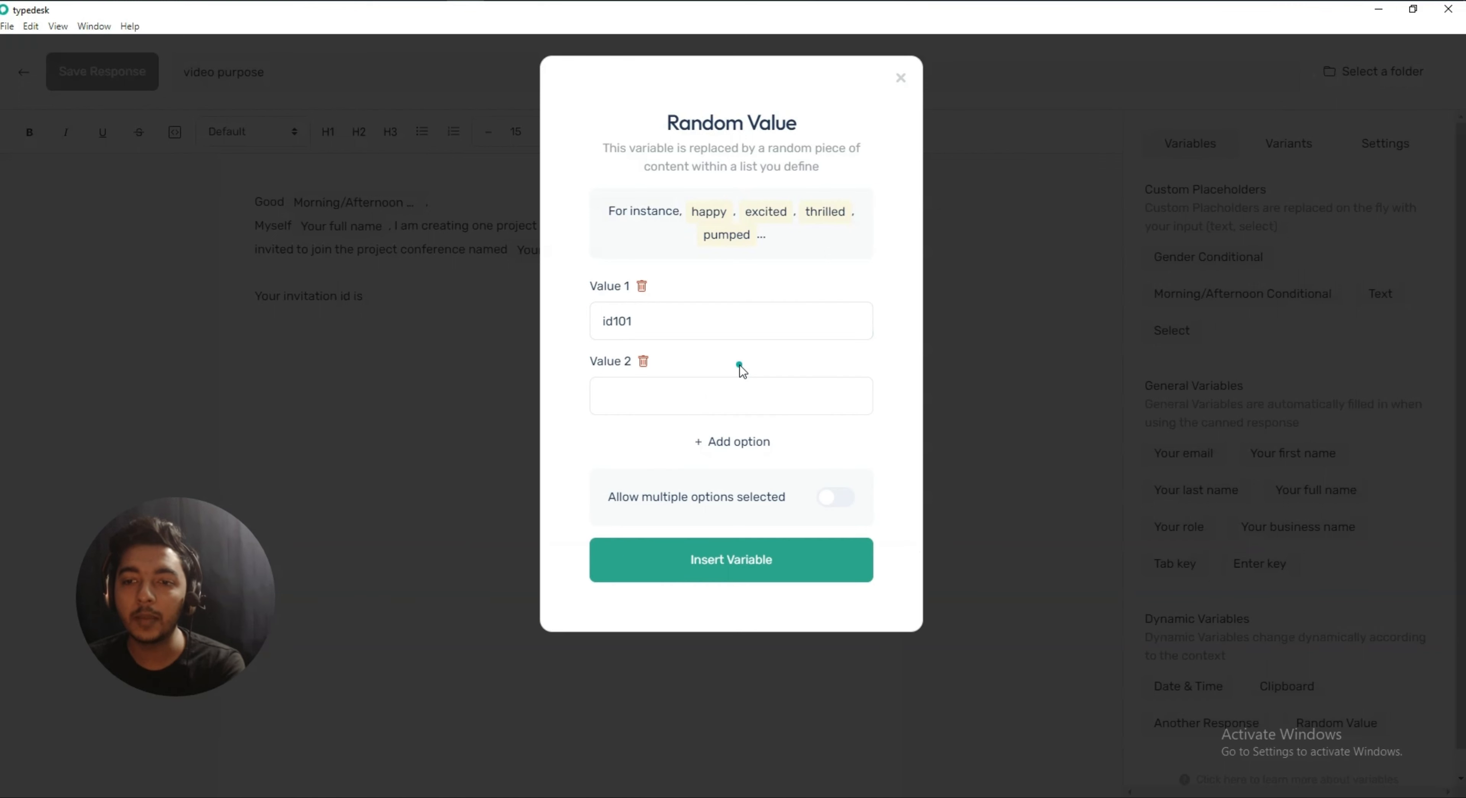
pyautogui.click(693, 386)
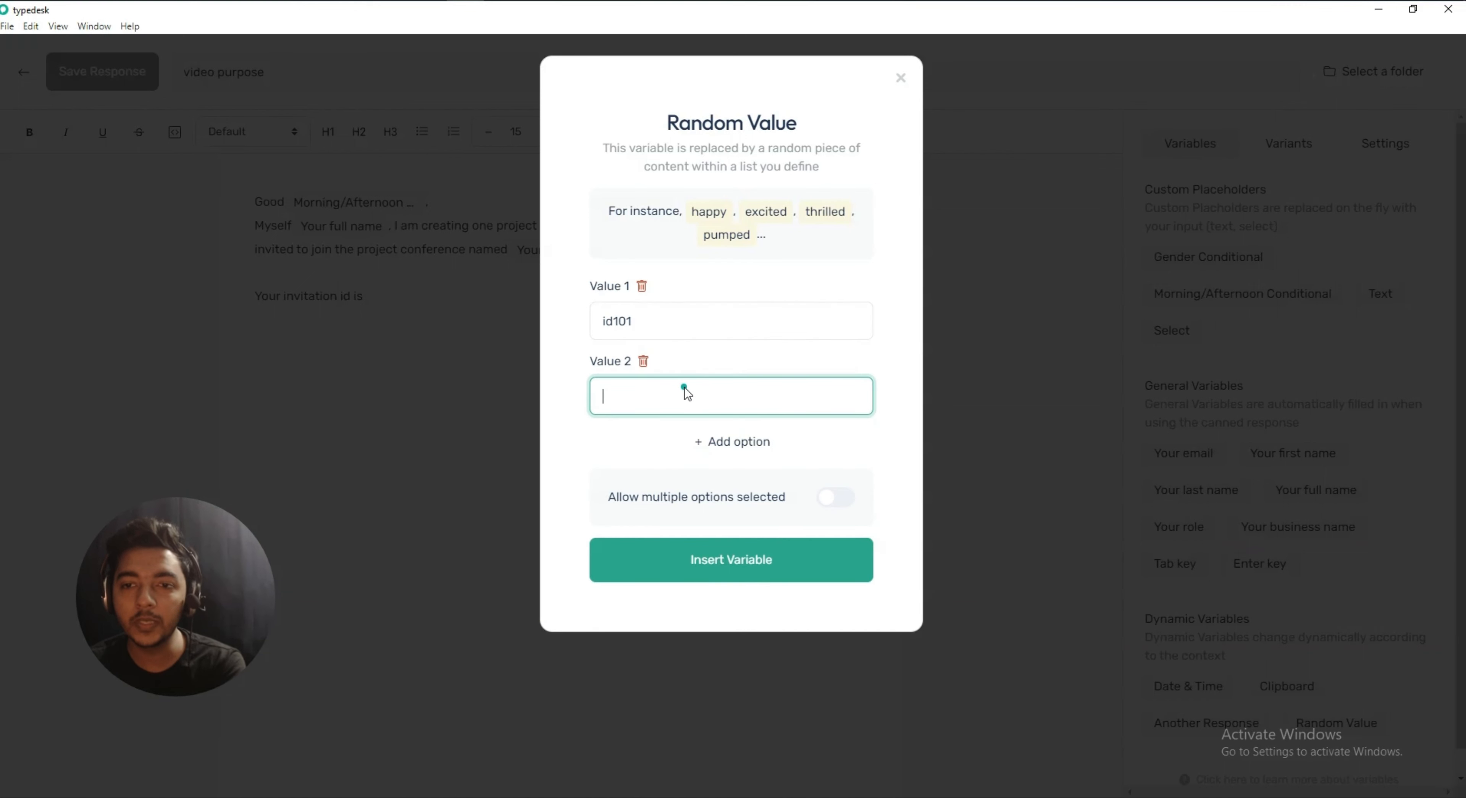
pyautogui.write('id')
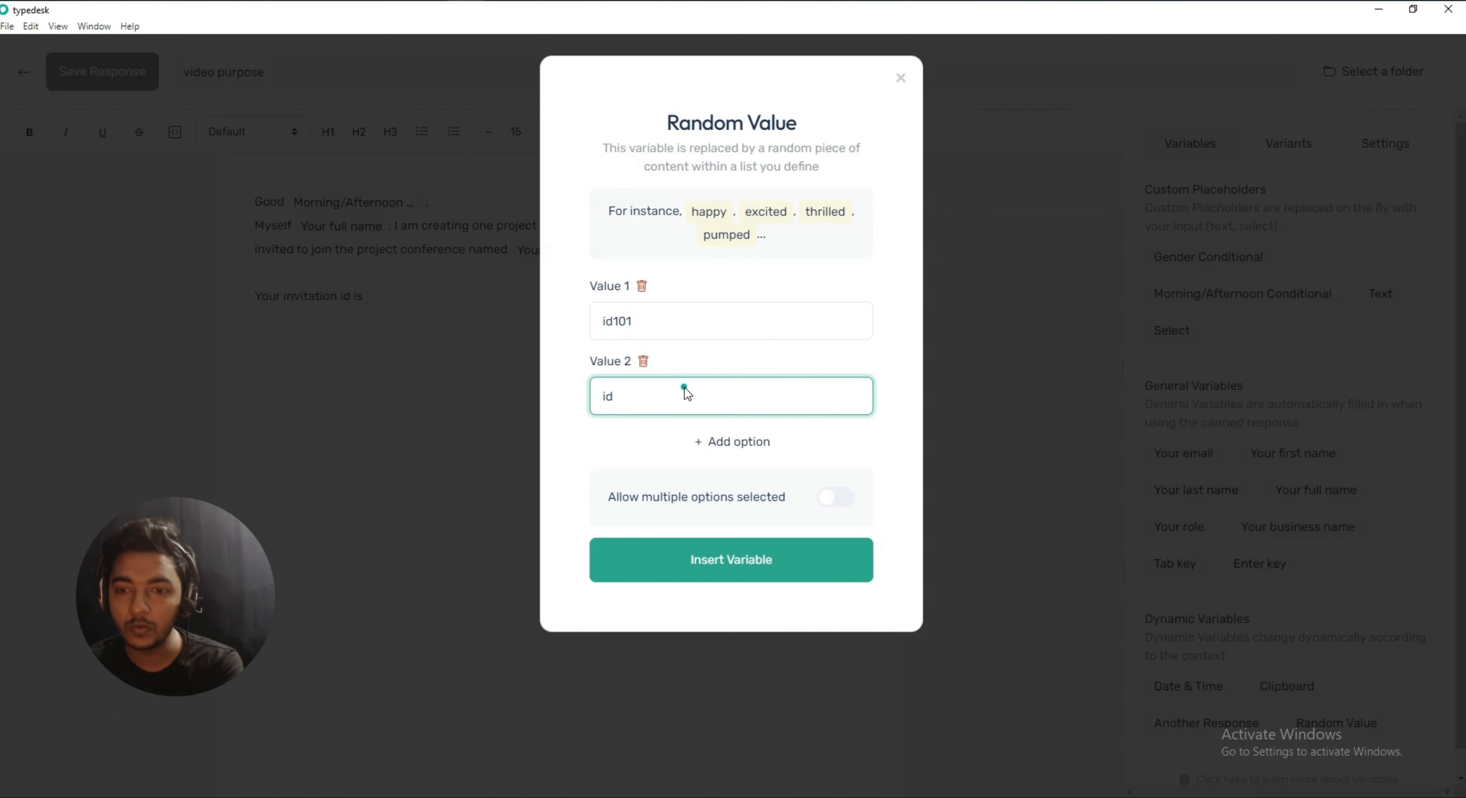
pyautogui.write('102')
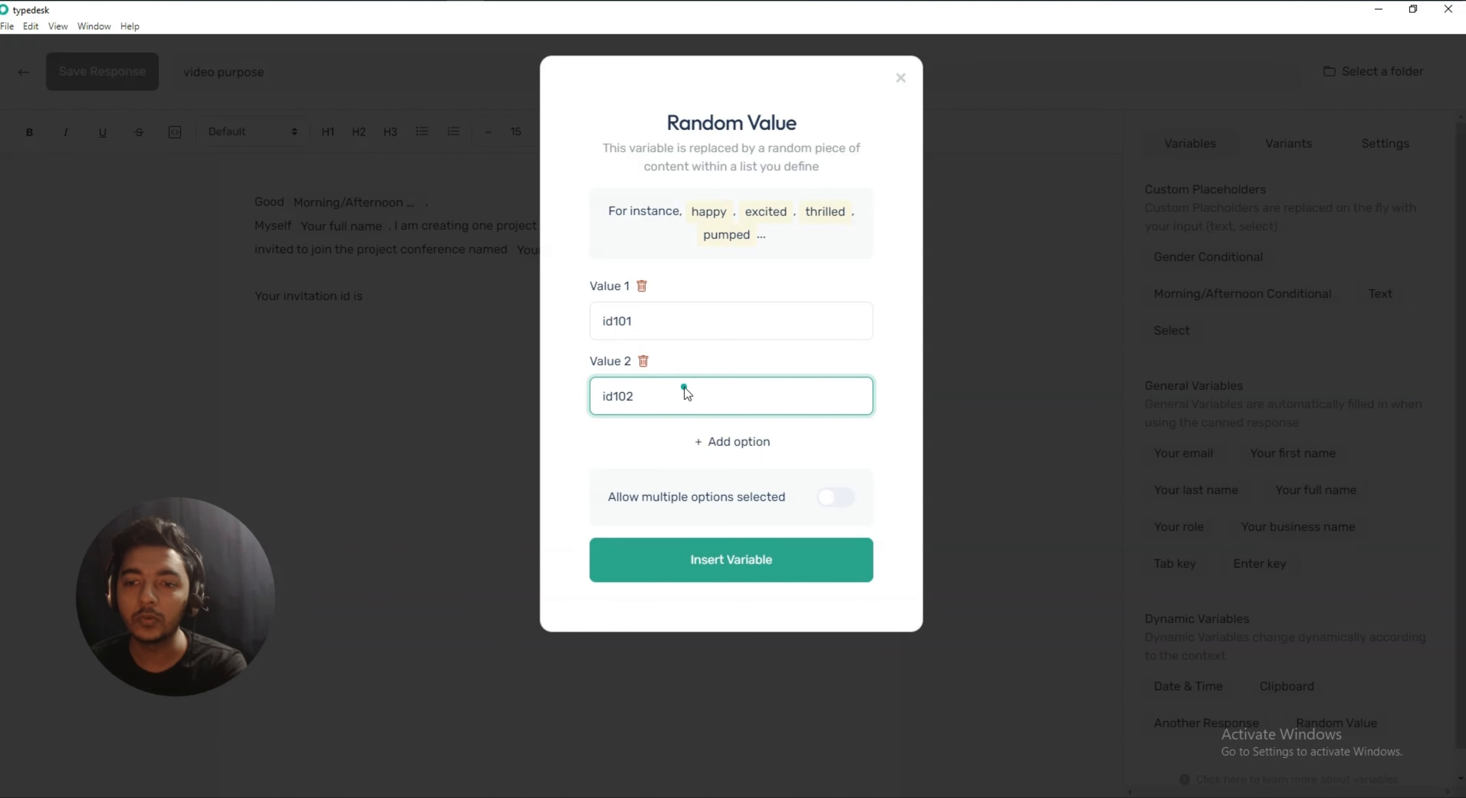
pyautogui.click(716, 438)
pyautogui.click(725, 469)
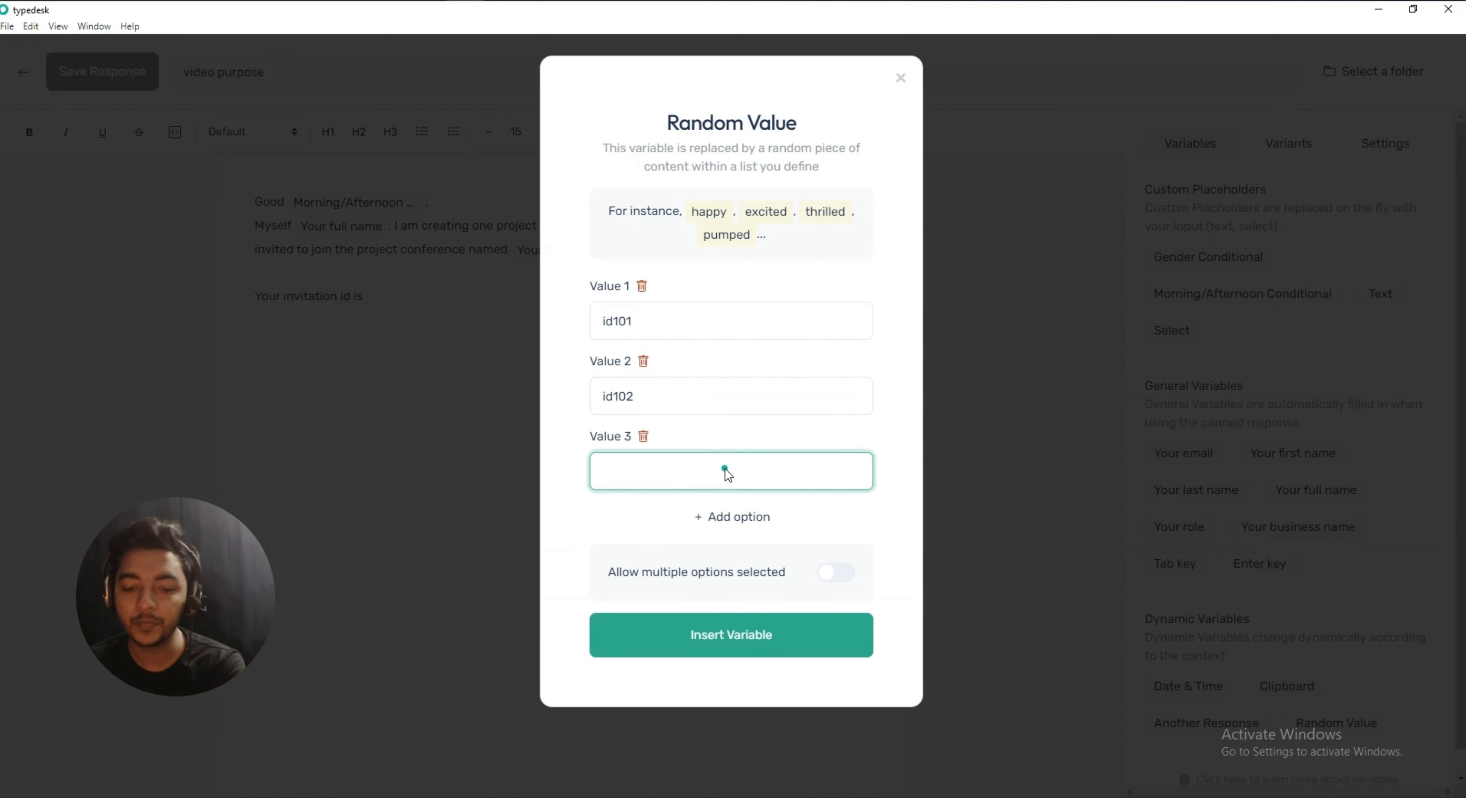
pyautogui.write('1d1')
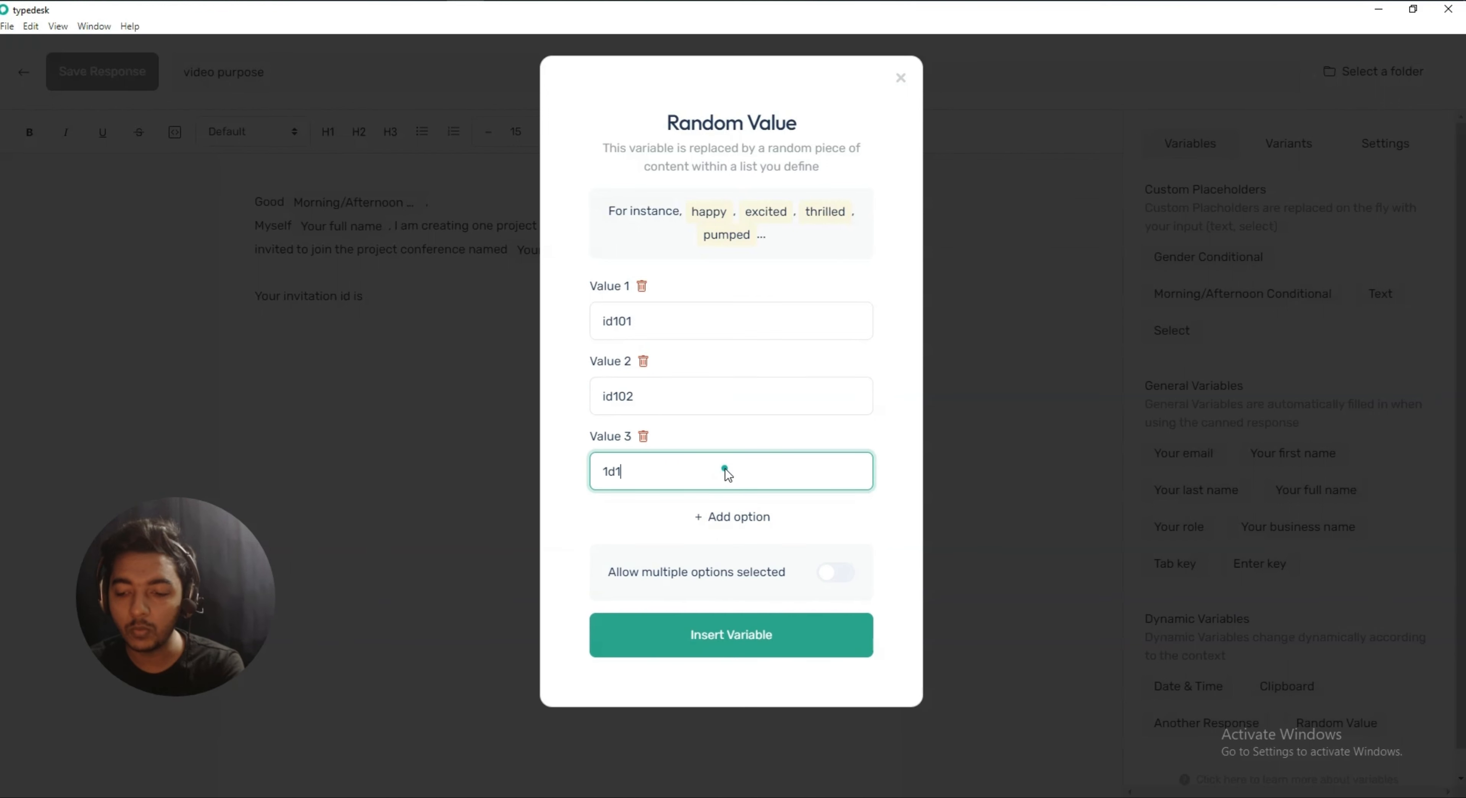
pyautogui.write('02')
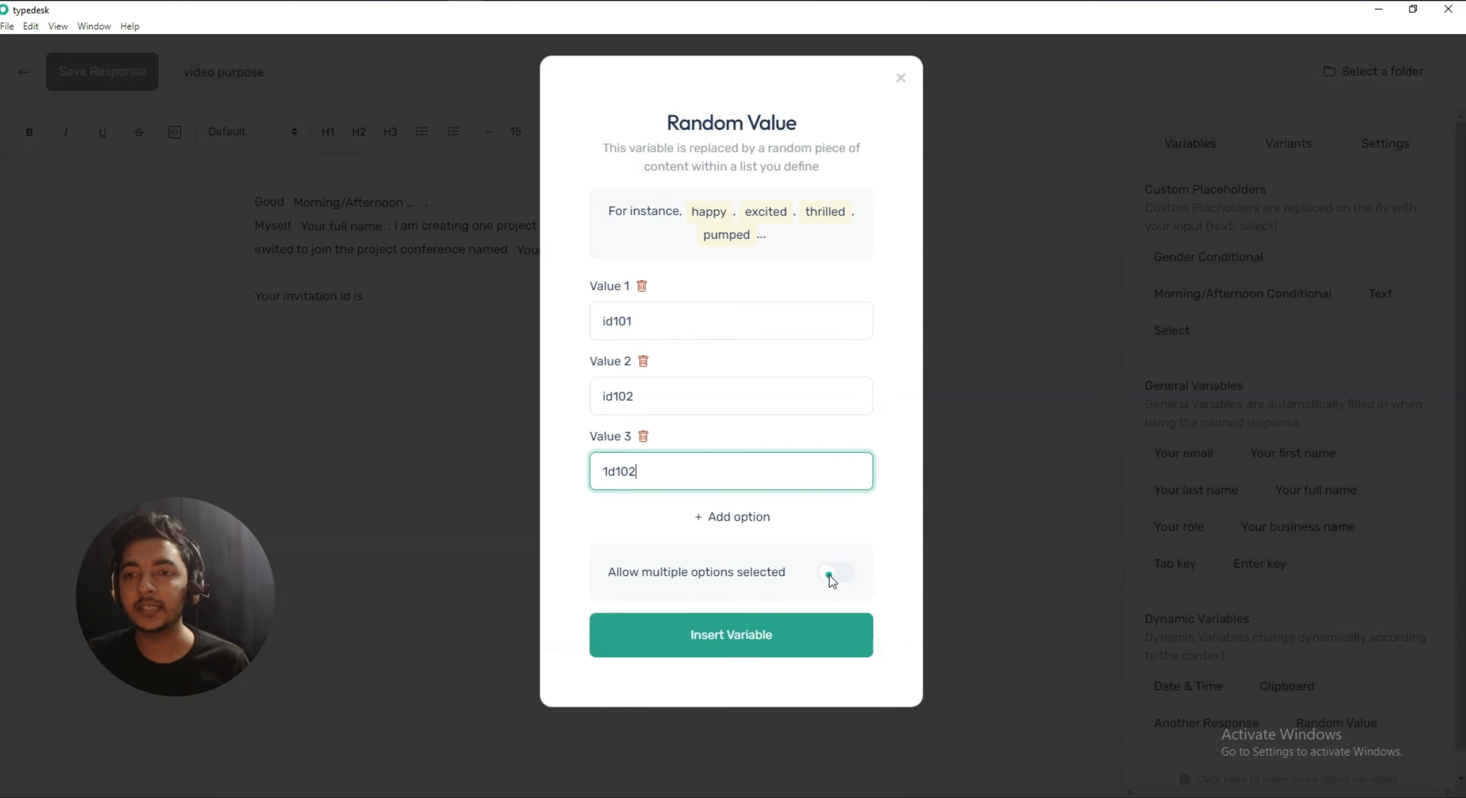
pyautogui.click(756, 639)
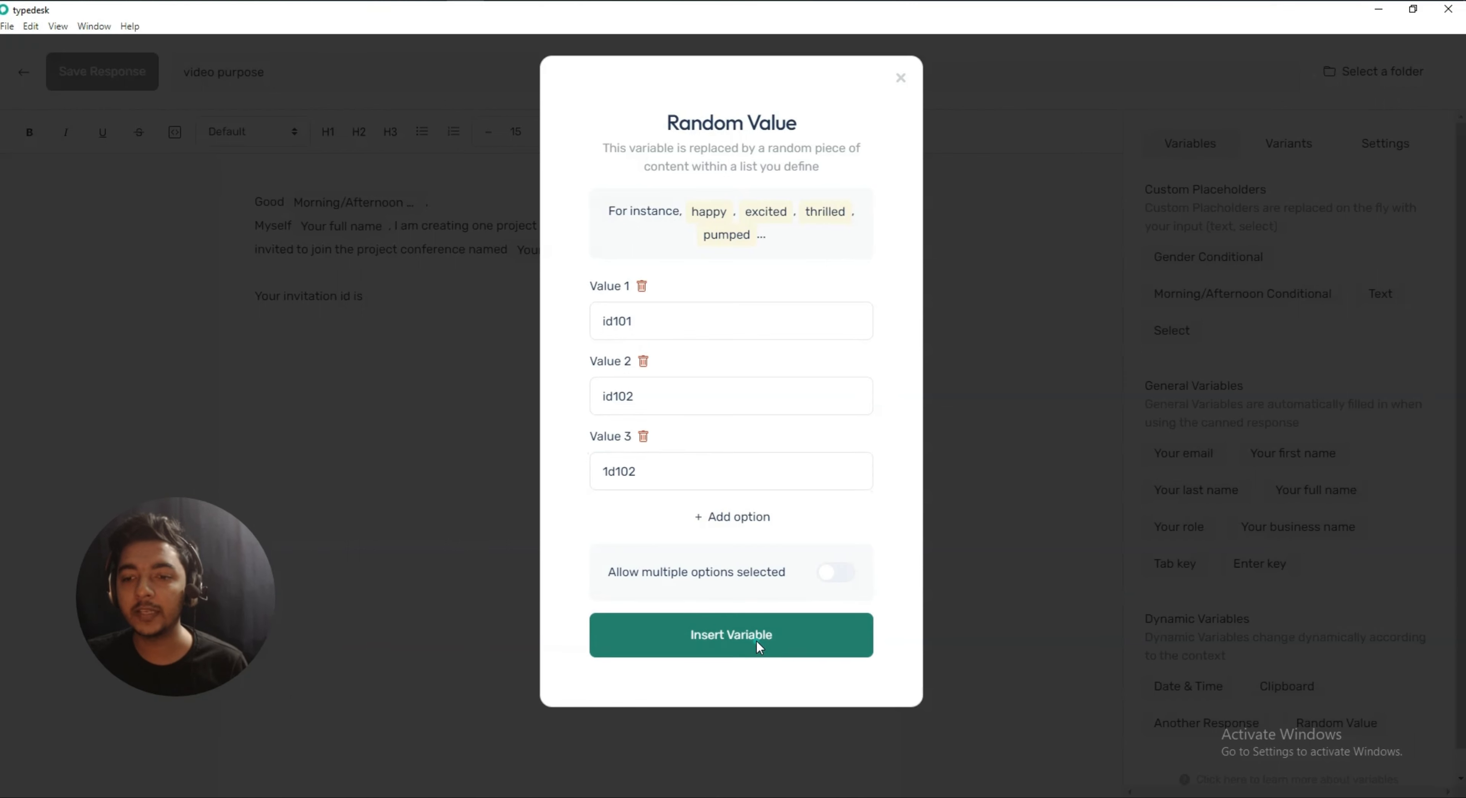
# End the invitation id sentence with a period and continue the line with "Your entering vanue is"
pyautogui.click(487, 307)
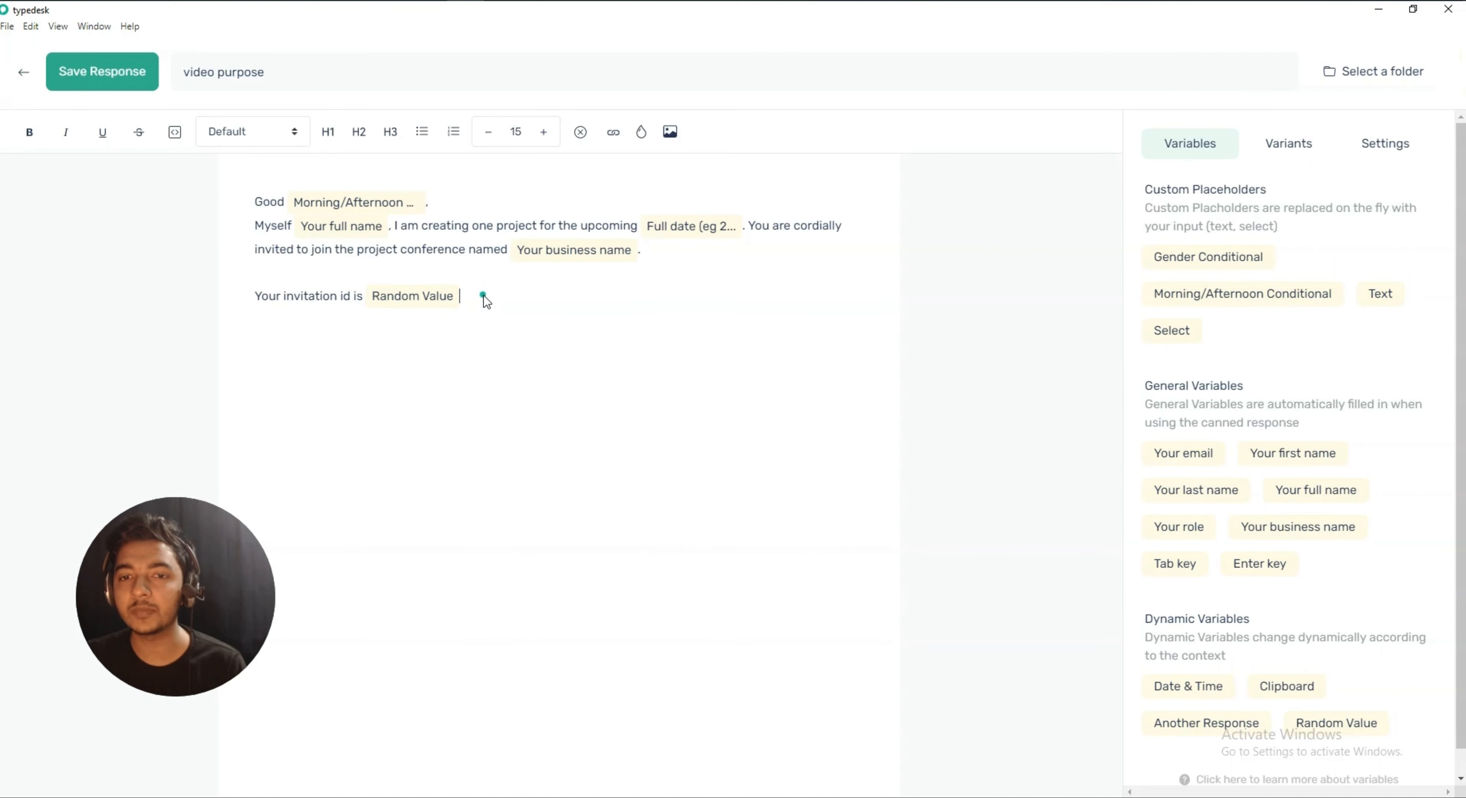
pyautogui.write('.')
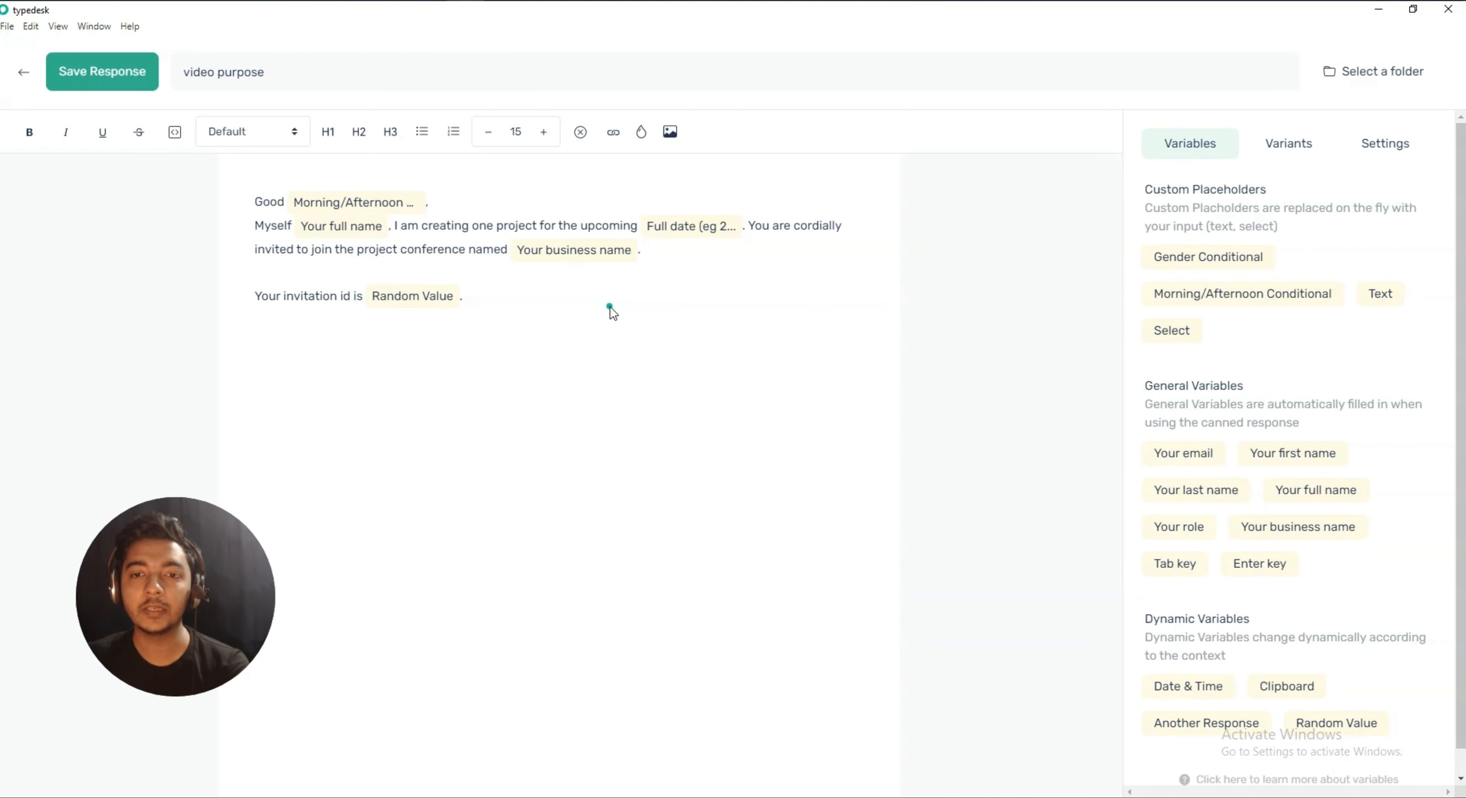
pyautogui.write('Your entering vau')
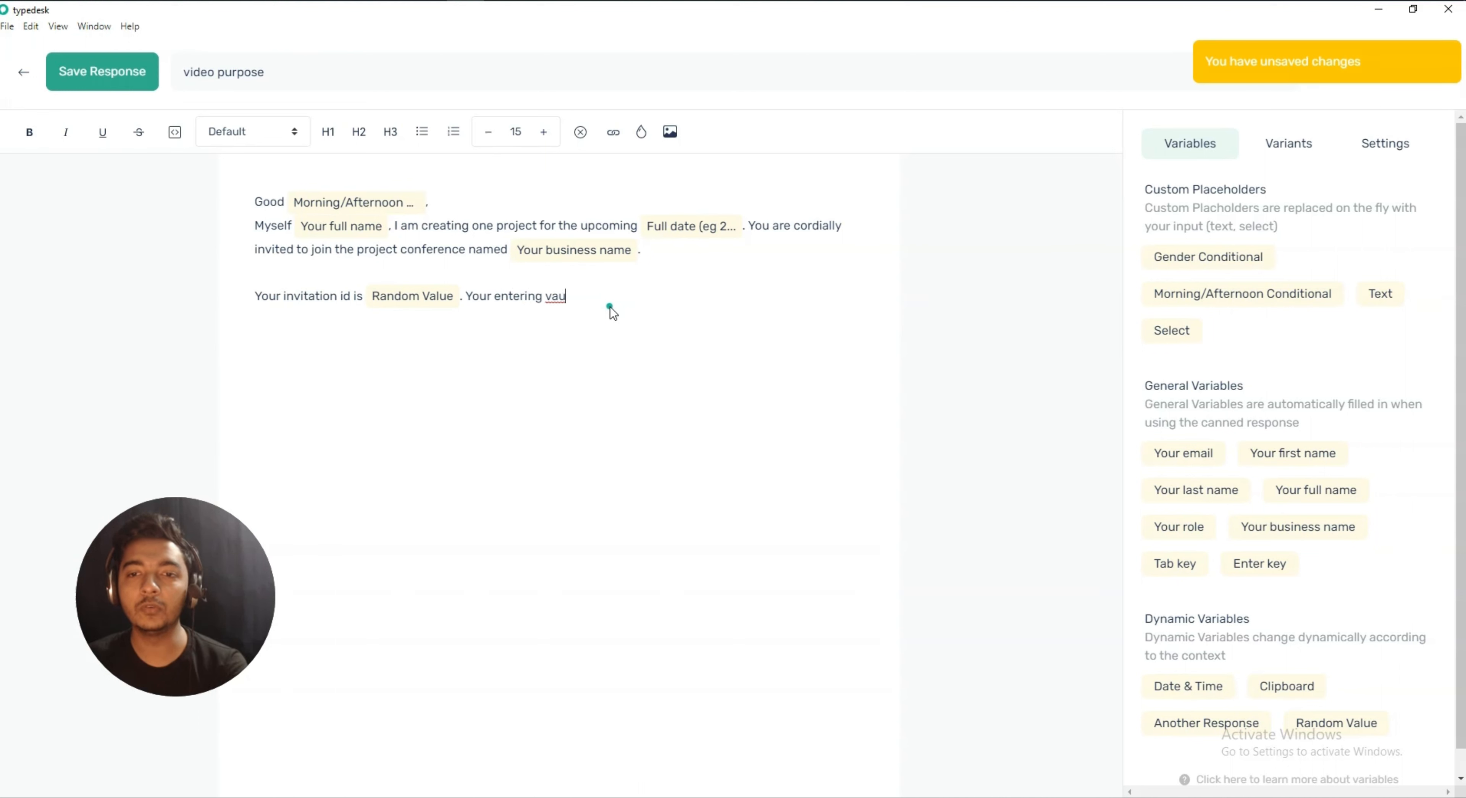
pyautogui.press('BackSpace')
pyautogui.write('nue is')
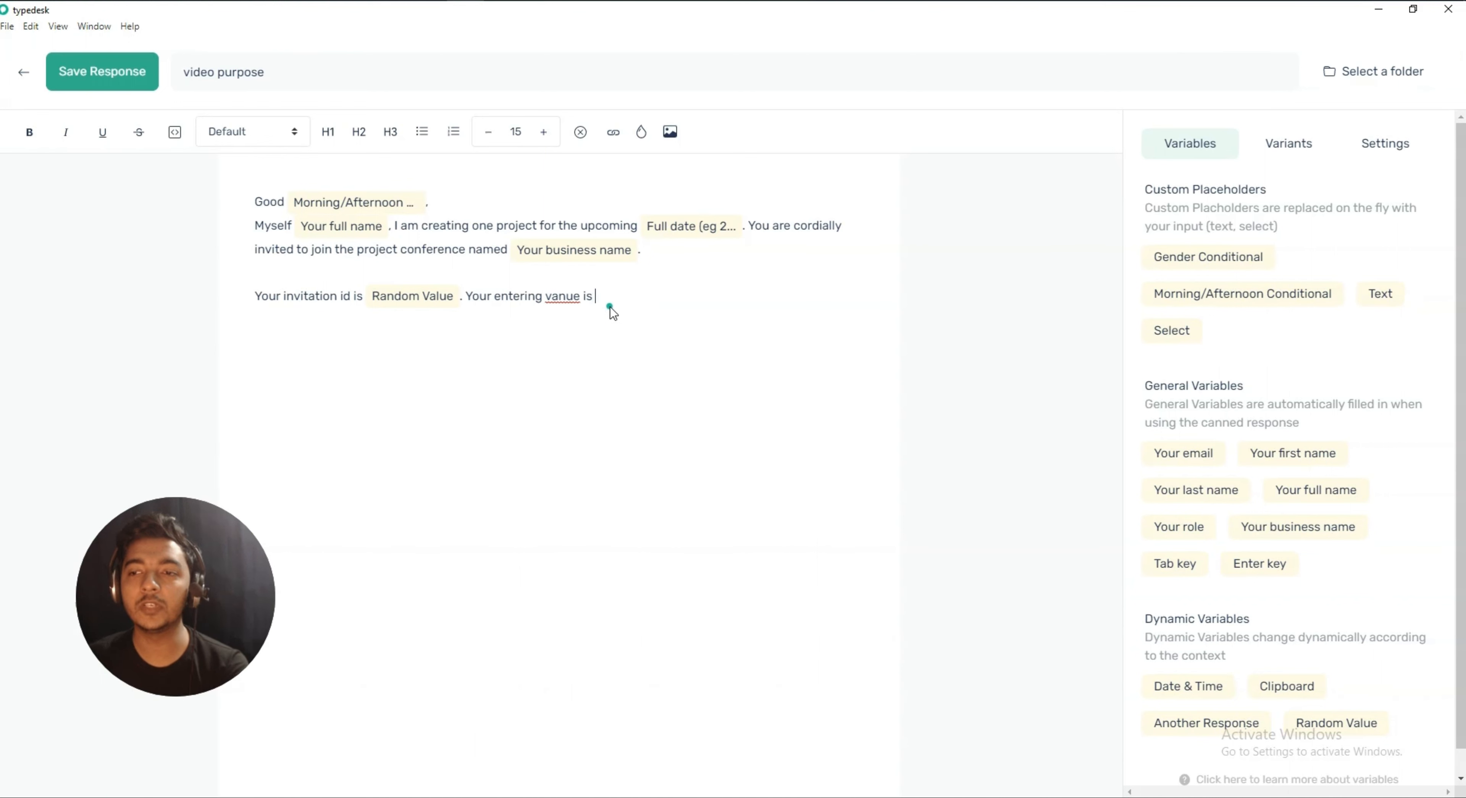
# Insert a Gender Conditional variable with Gate 2 for Female and Gate 1 for Male and Neutral, and end the sentence with a period
pyautogui.click(1225, 261)
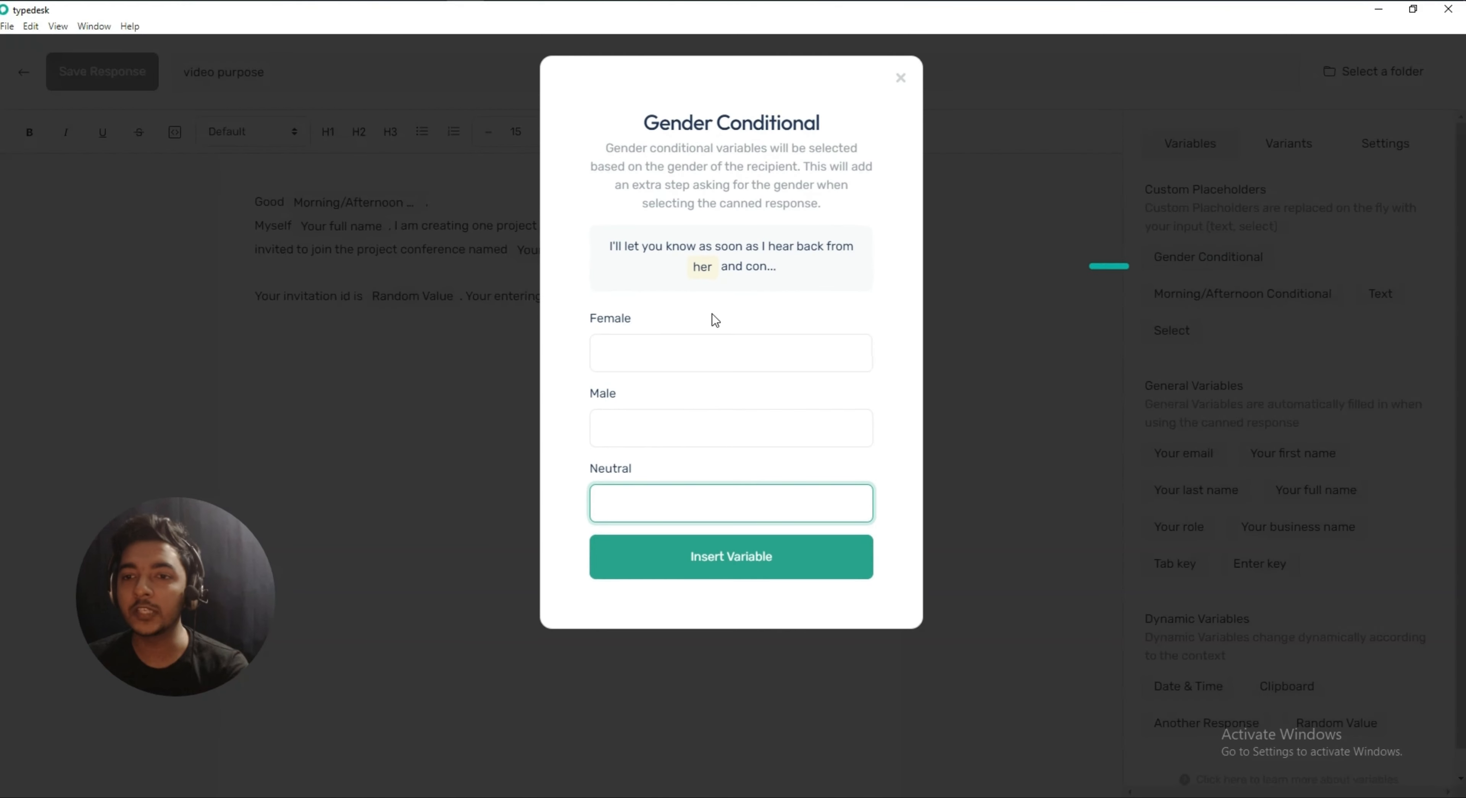
pyautogui.click(654, 353)
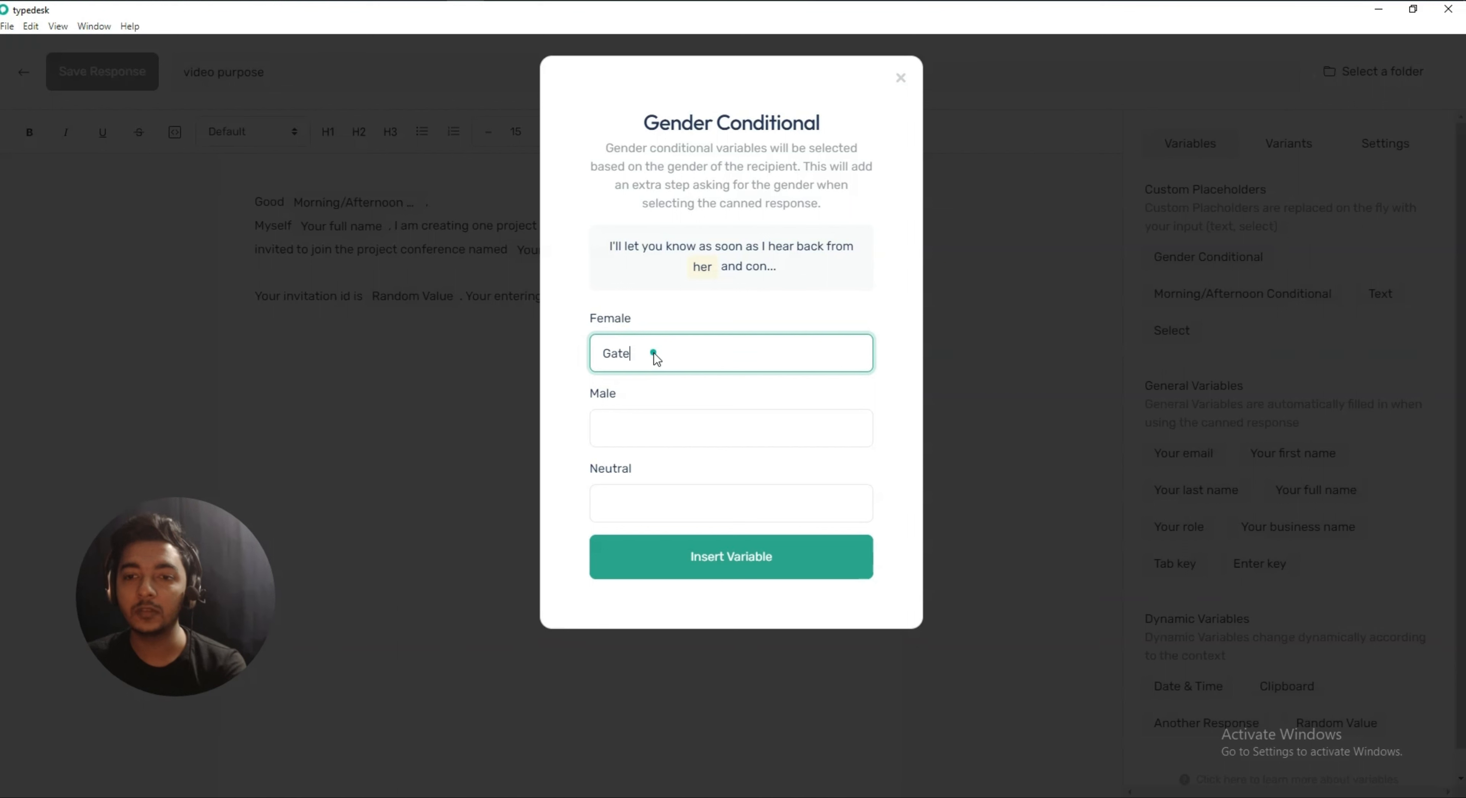
pyautogui.write('2')
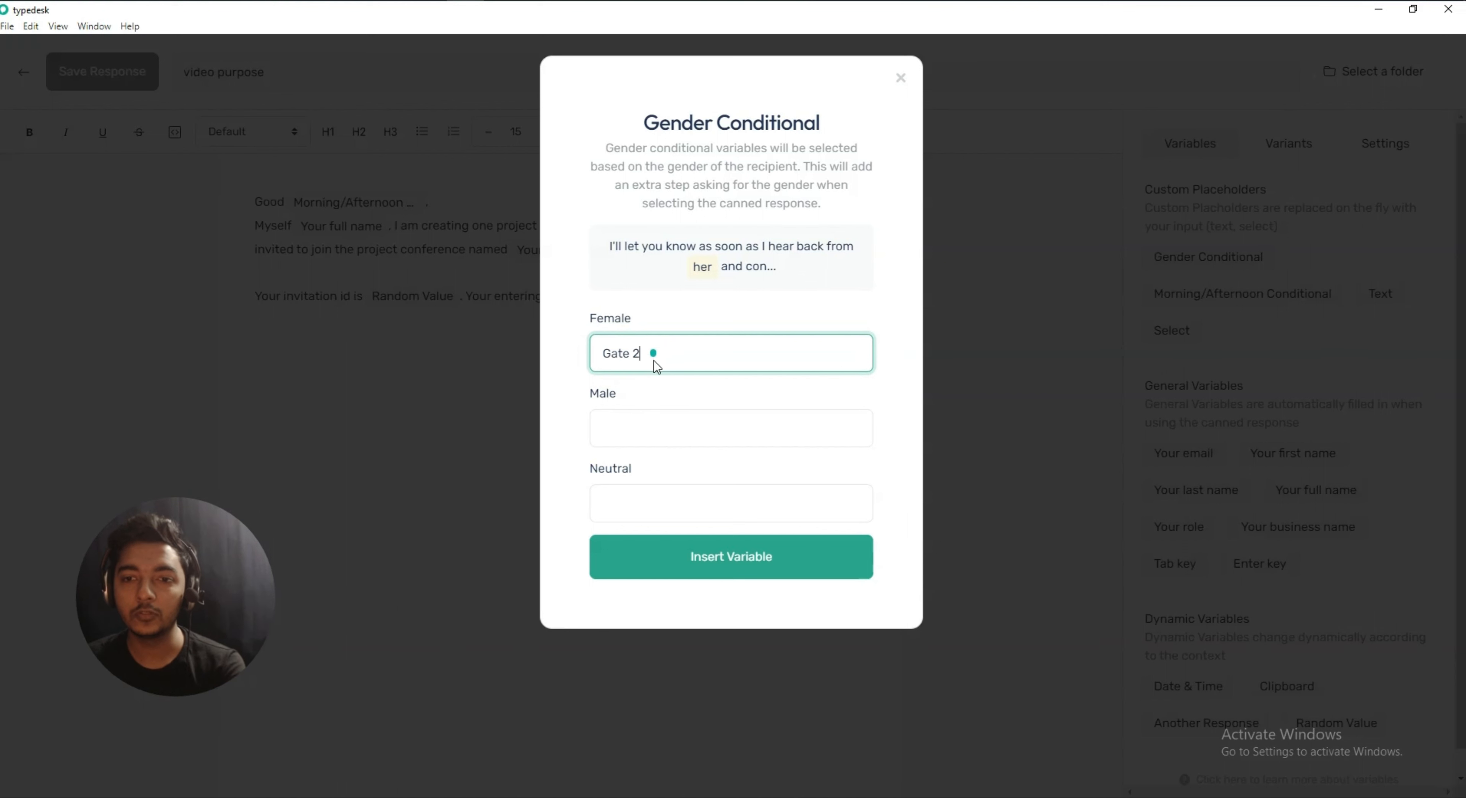
pyautogui.click(662, 438)
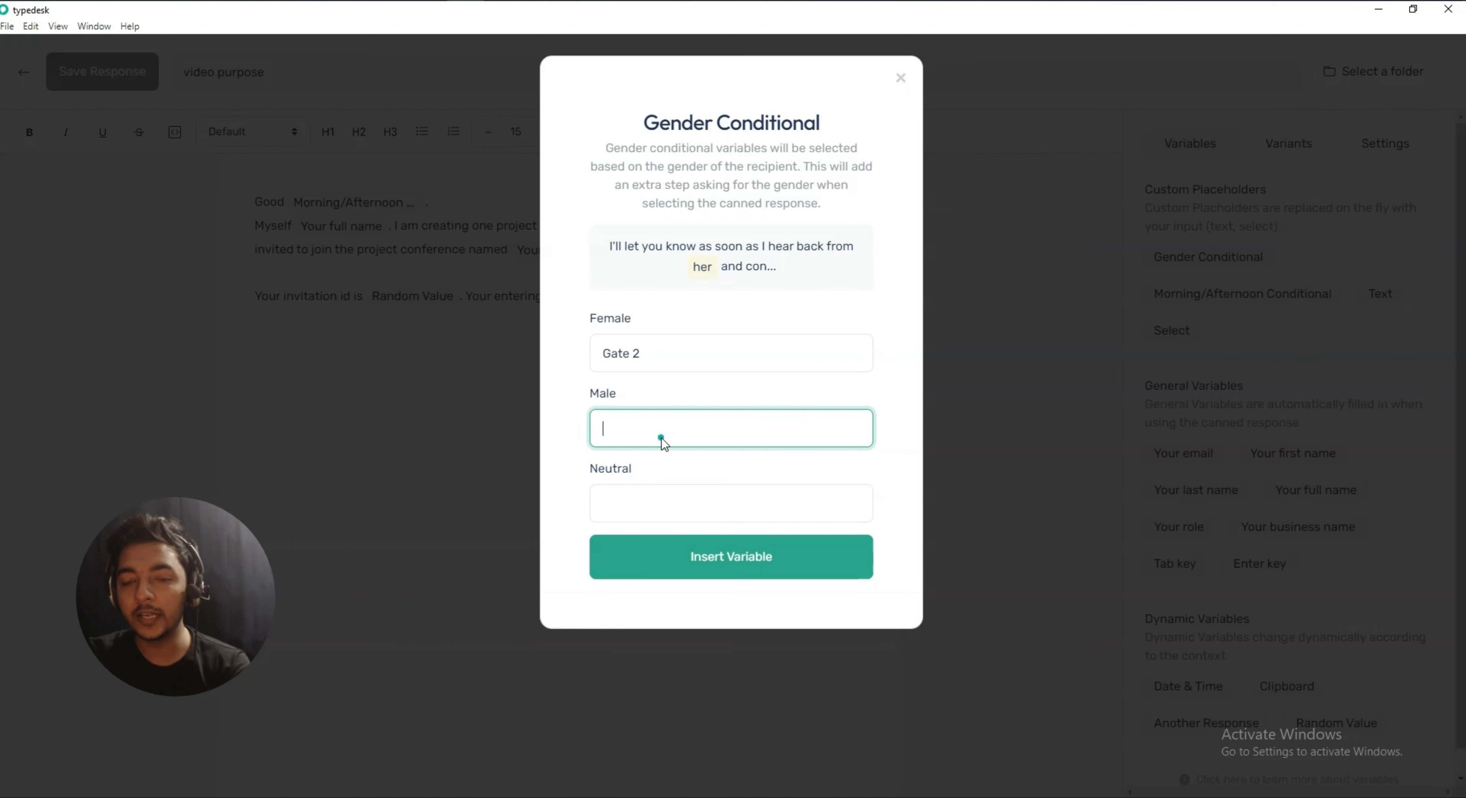
pyautogui.write('Gate 1')
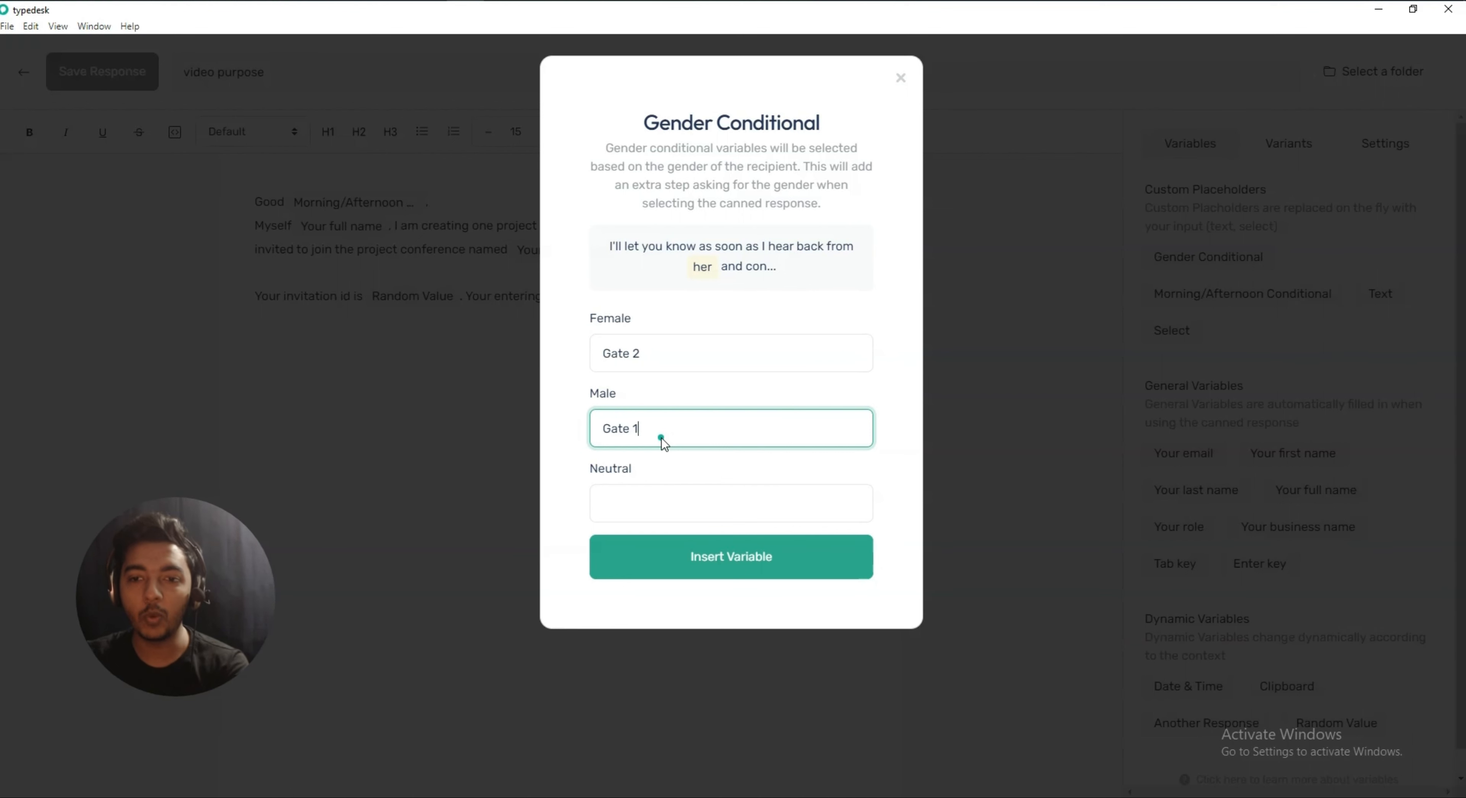
pyautogui.click(688, 499)
pyautogui.write('Gate')
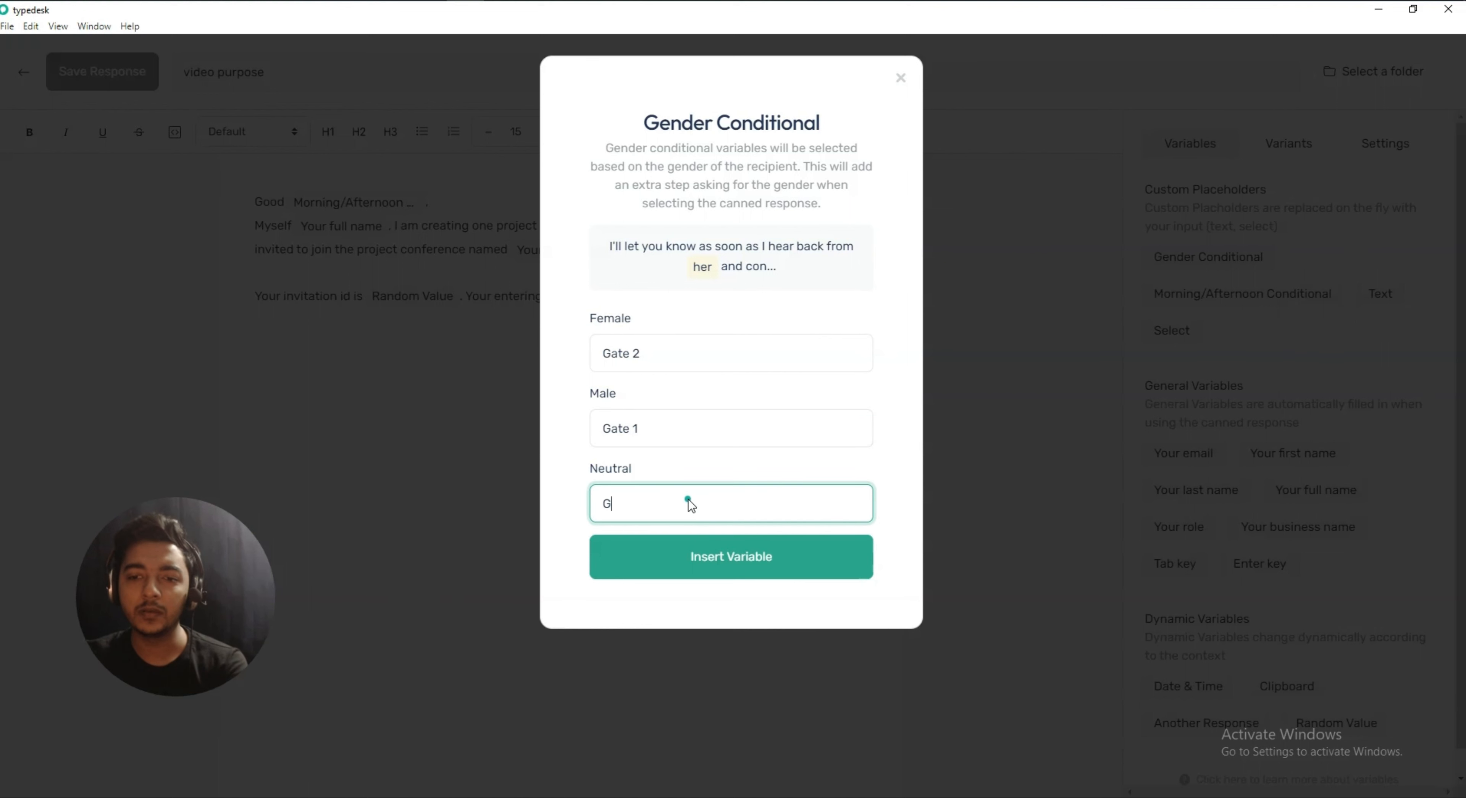
pyautogui.write(' 1')
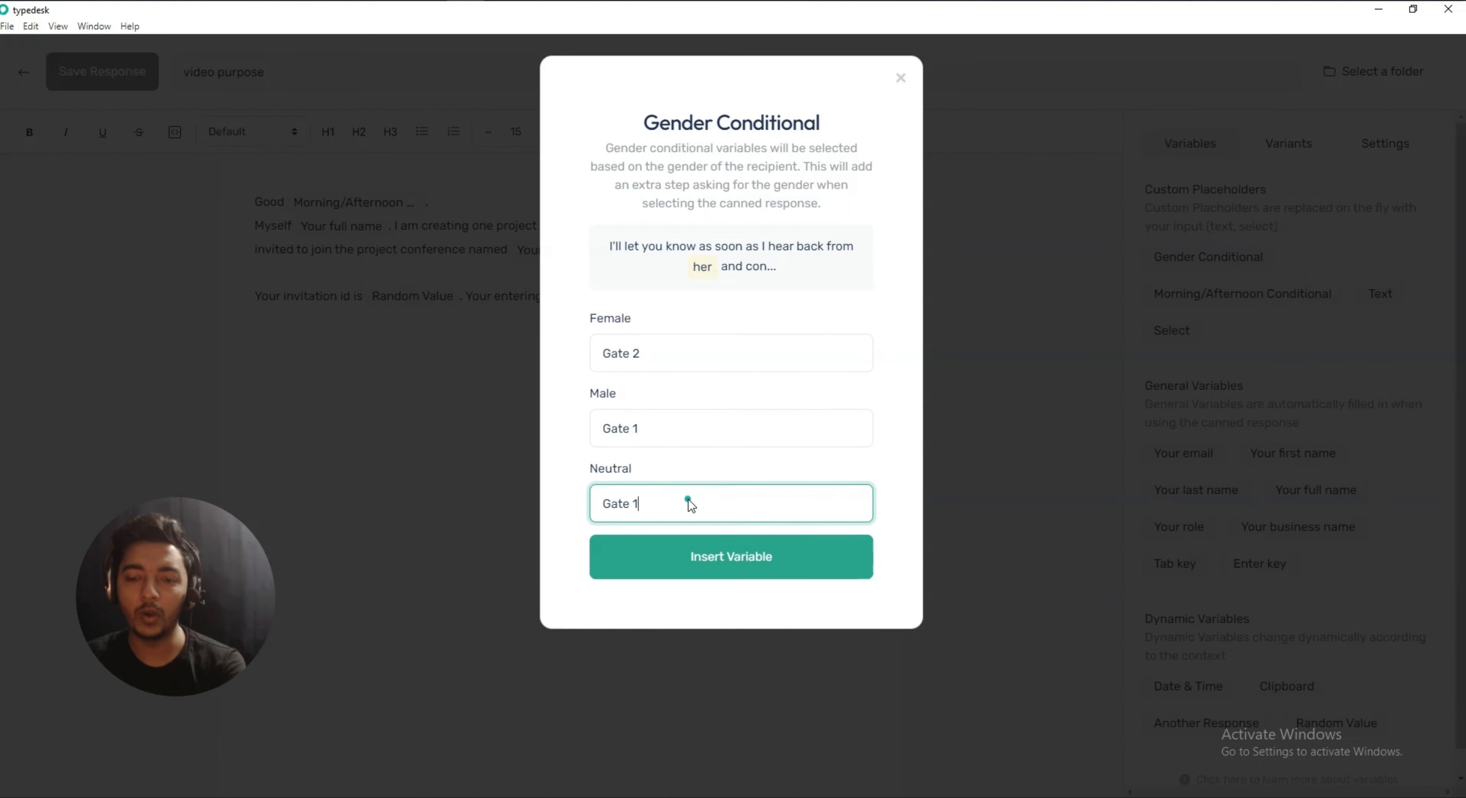
pyautogui.click(765, 562)
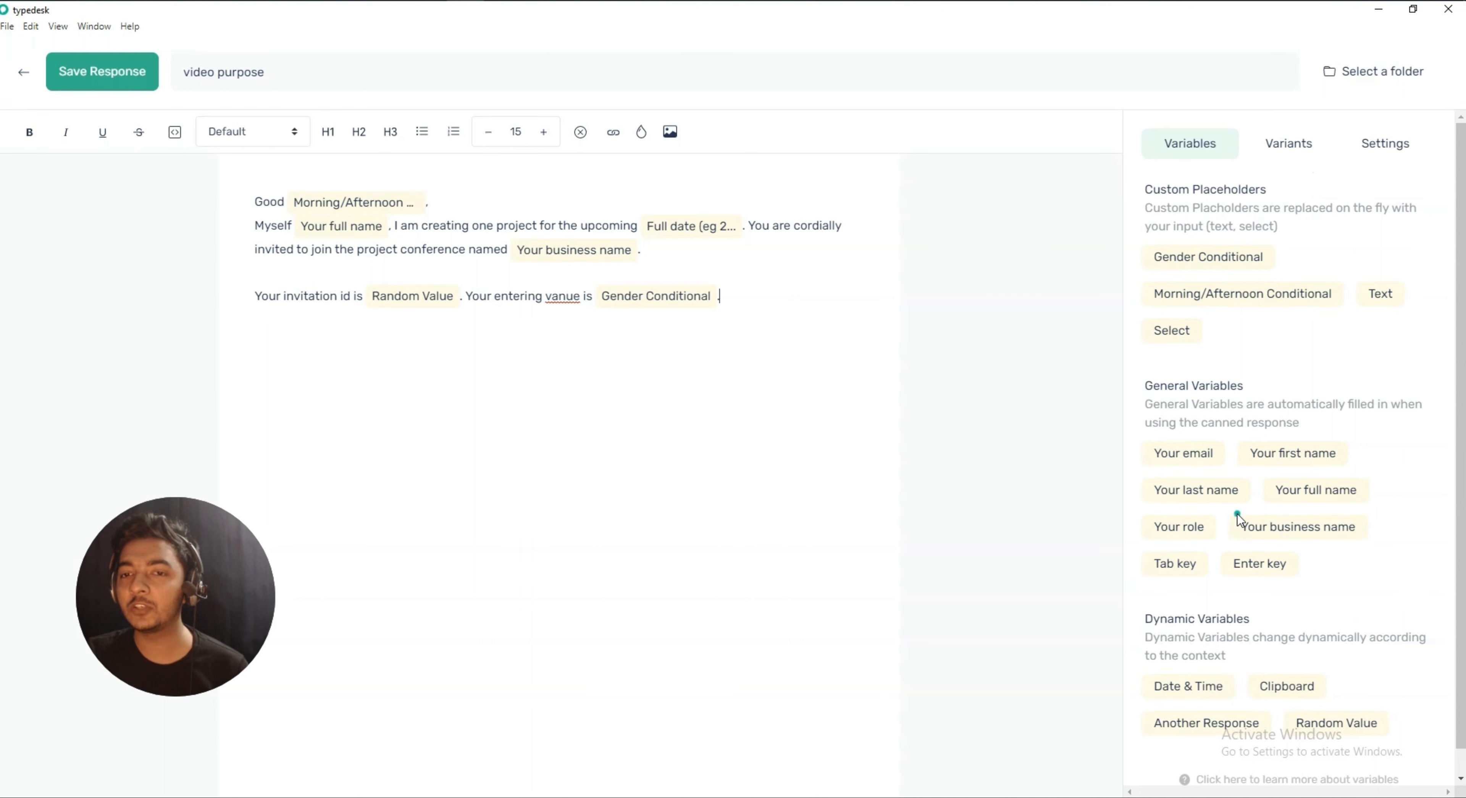
# Write "Hope you will enjoy it." as a separate paragraph below the invitation id line, leaving a blank line between them
pyautogui.press('Return')
pyautogui.press('Return')
pyautogui.press('Return')
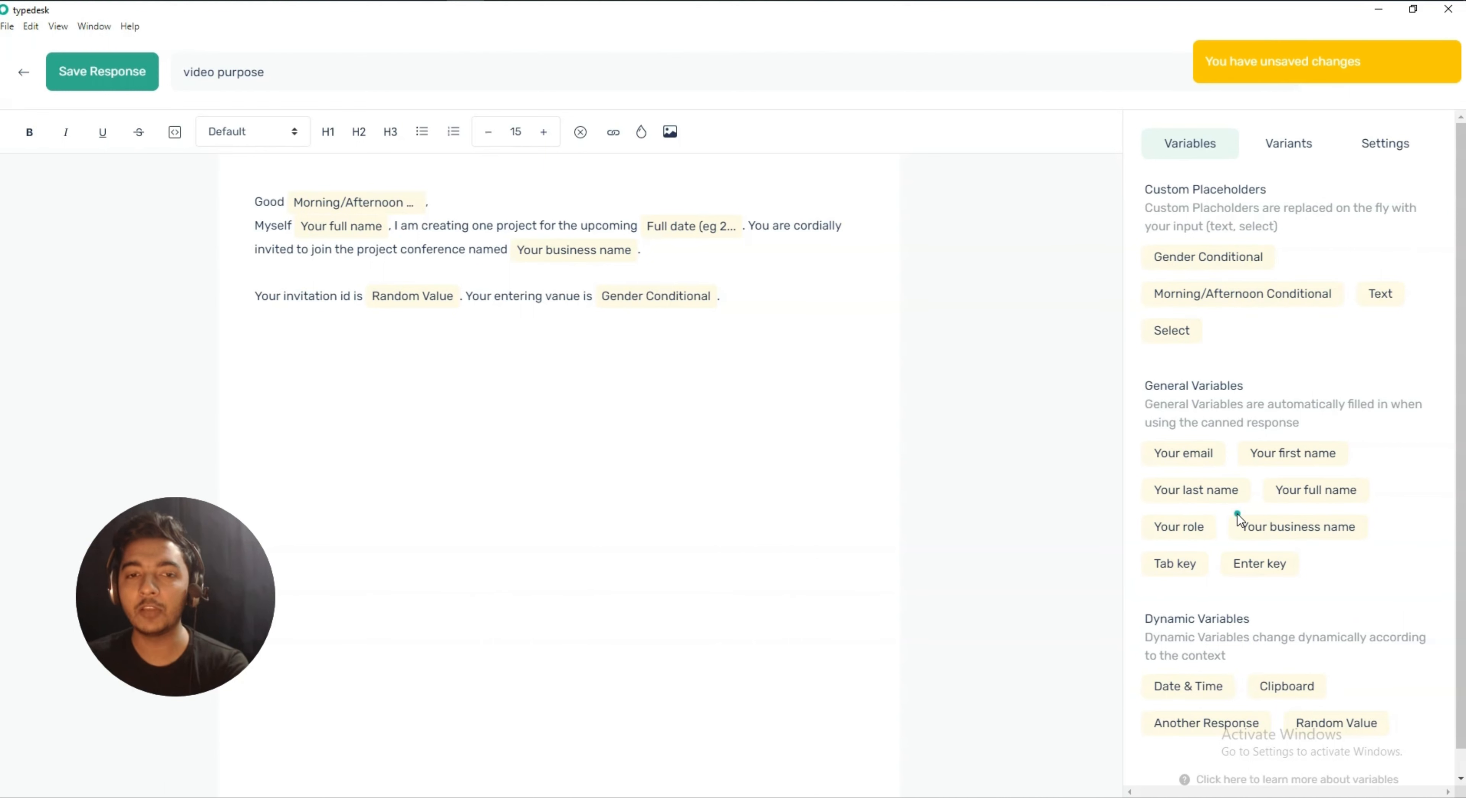
pyautogui.write('Hope')
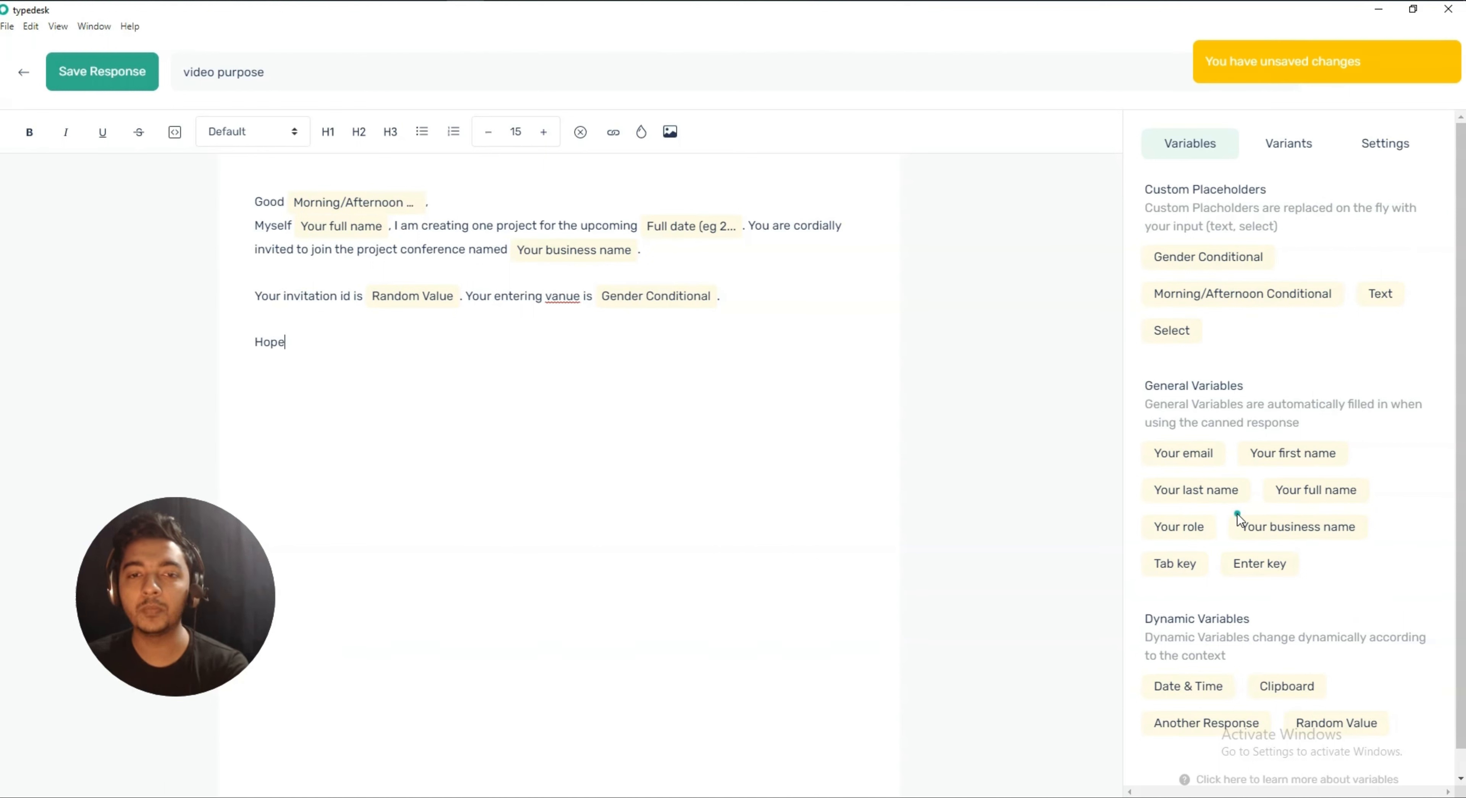
pyautogui.write(' you will e')
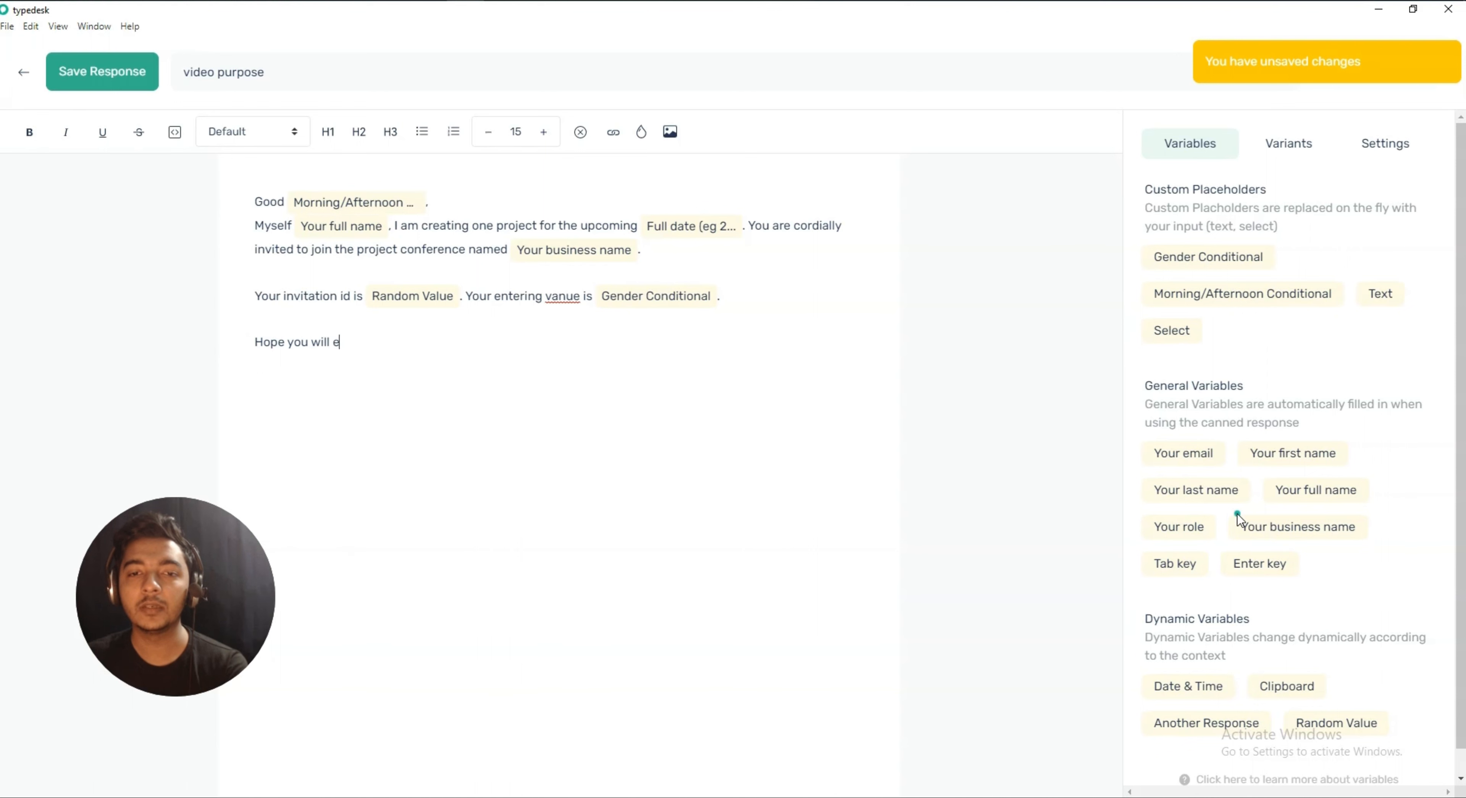
pyautogui.write('njoy it.')
pyautogui.press('Return')
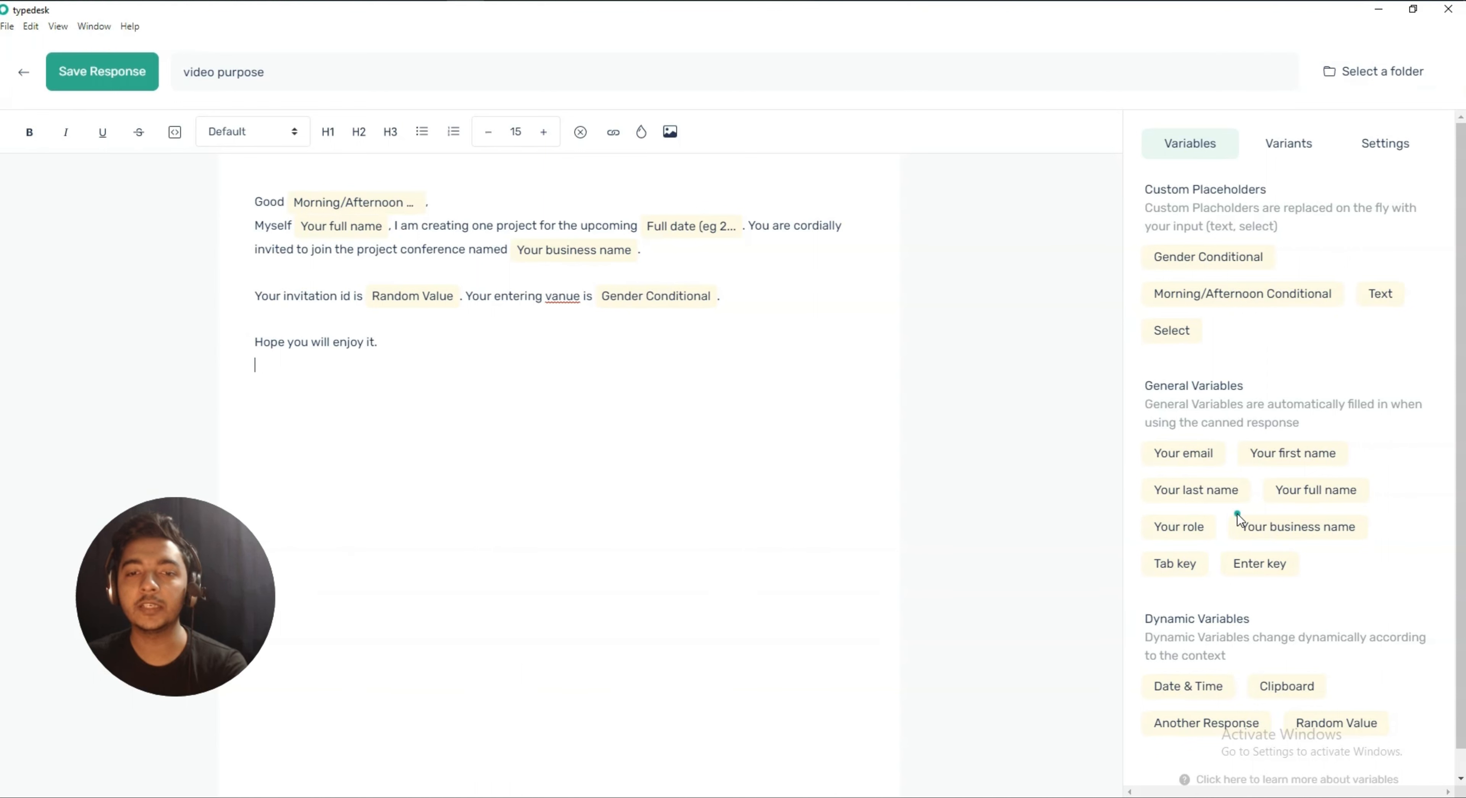
# Add the sign-off "Regards," followed by the Your first name, Your business name and Your role variables, each on its own line
pyautogui.write('Regard')
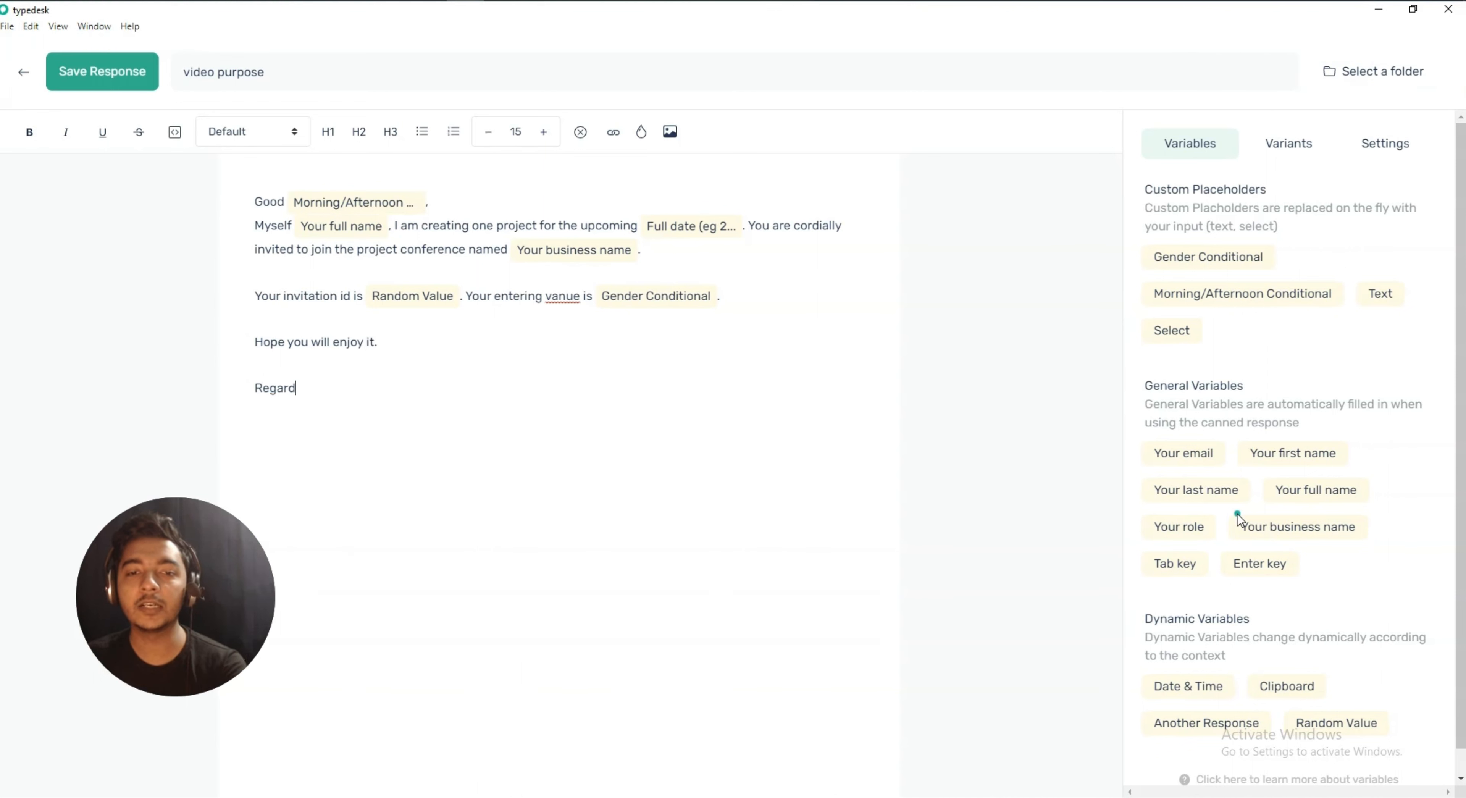
pyautogui.write('s,')
pyautogui.press('Return')
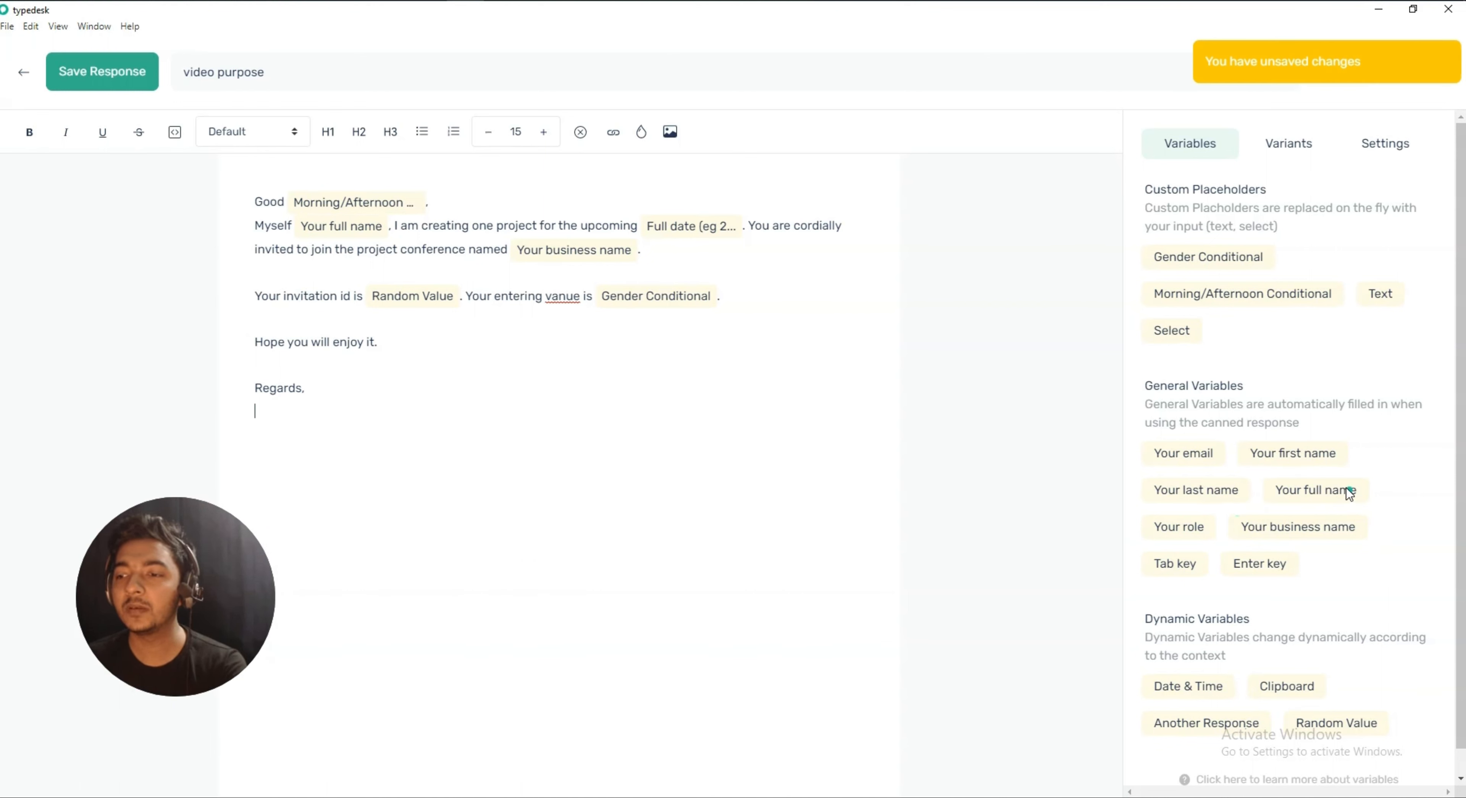
pyautogui.click(1290, 459)
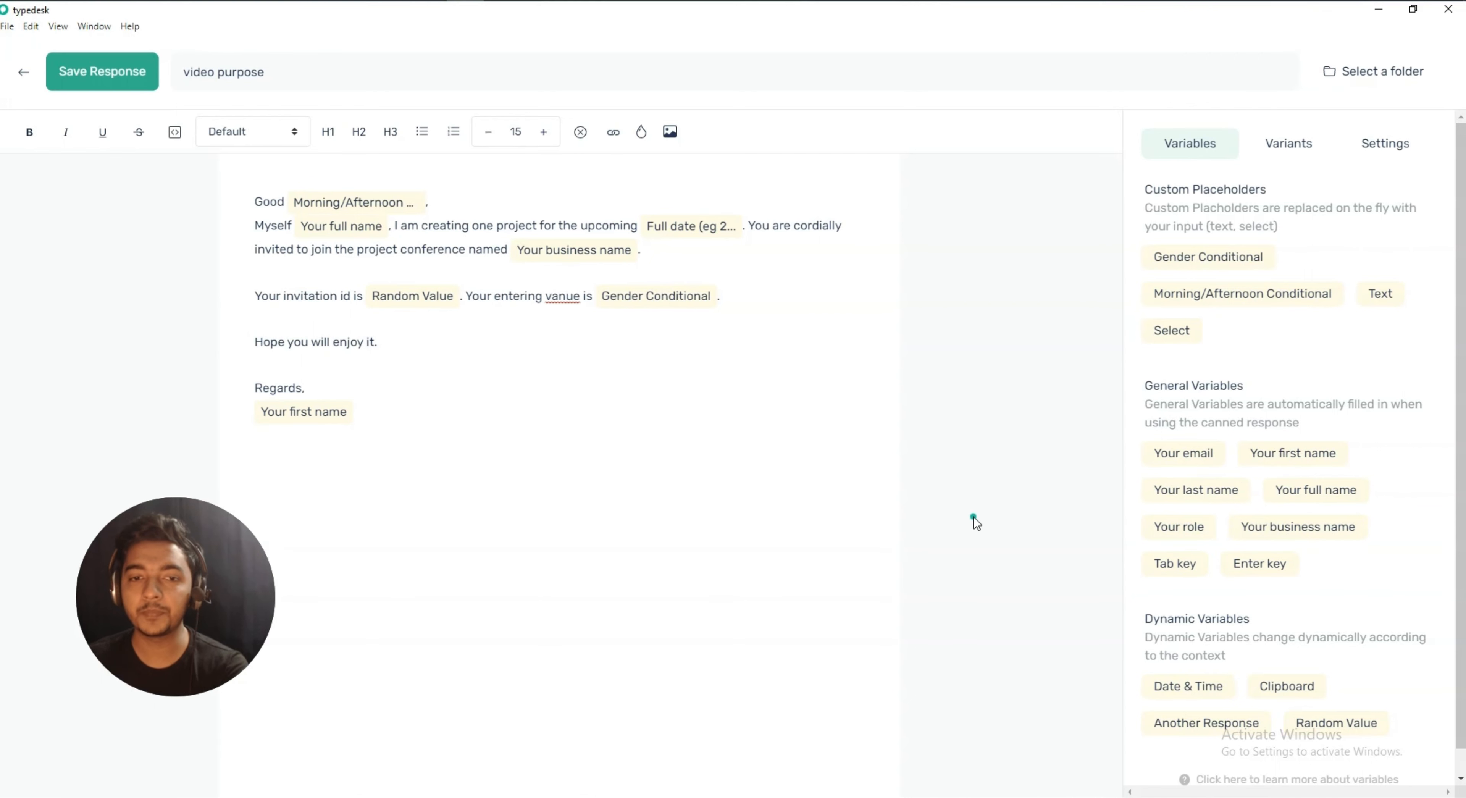
pyautogui.click(286, 446)
pyautogui.press('Return')
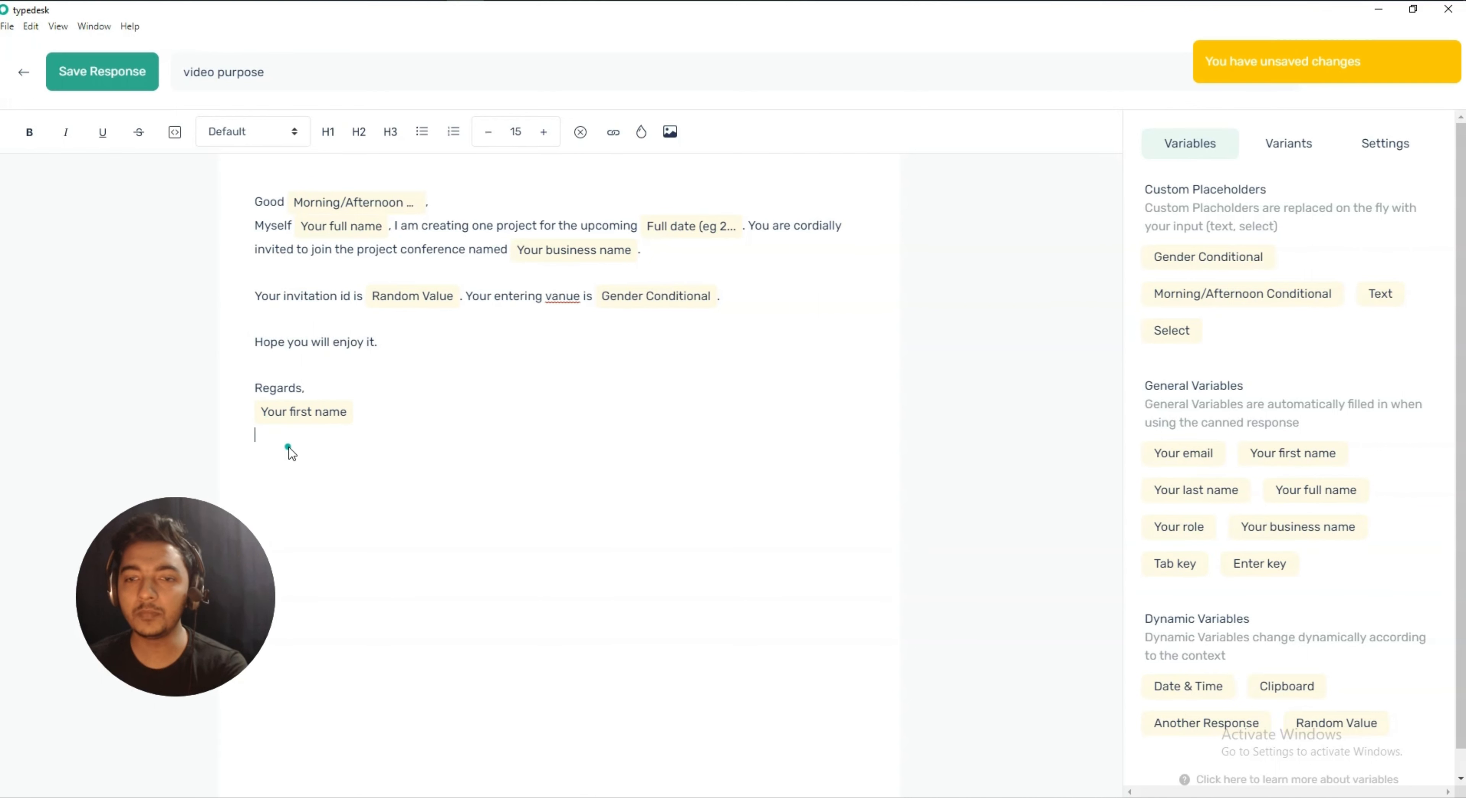
pyautogui.click(1284, 528)
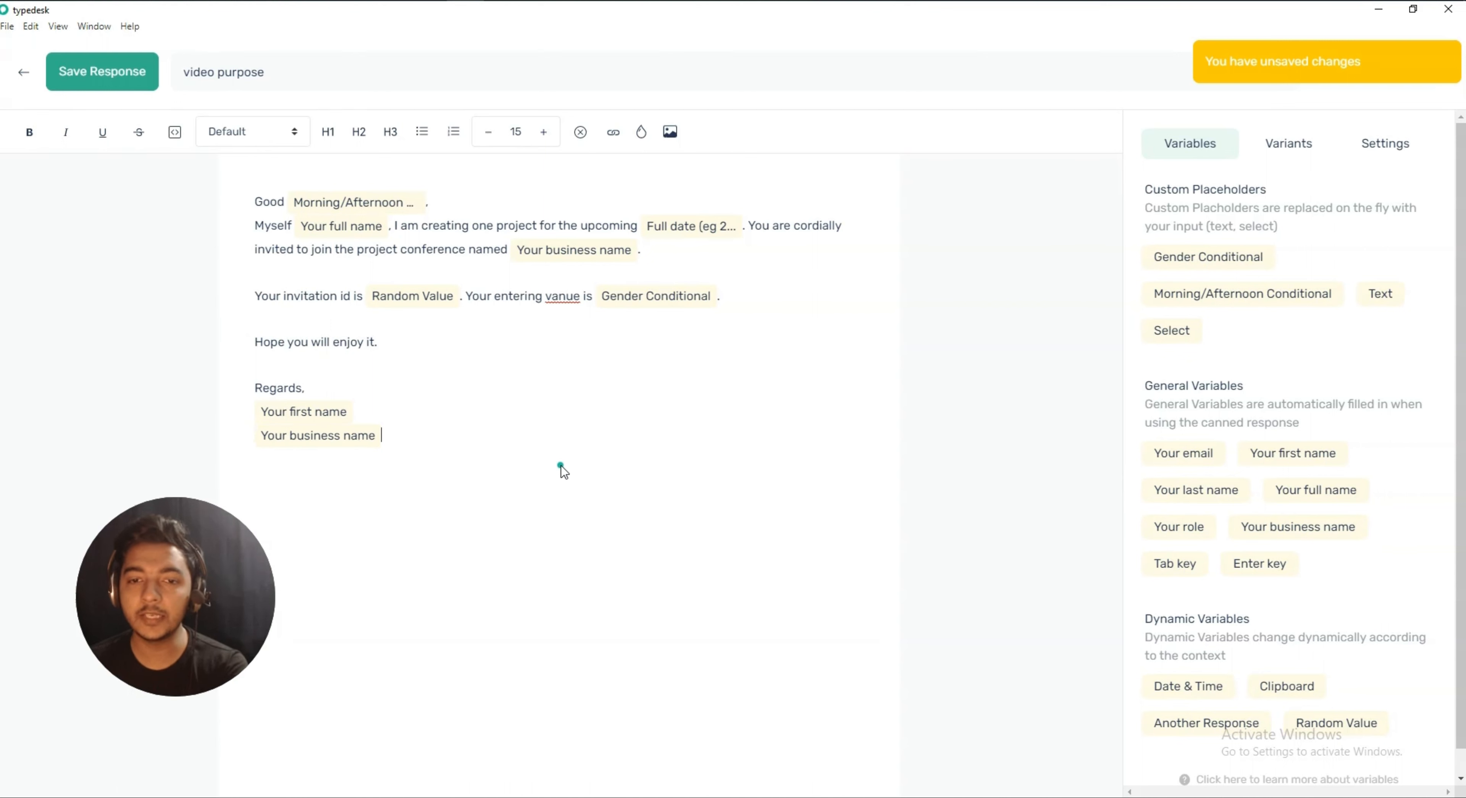
pyautogui.click(1183, 529)
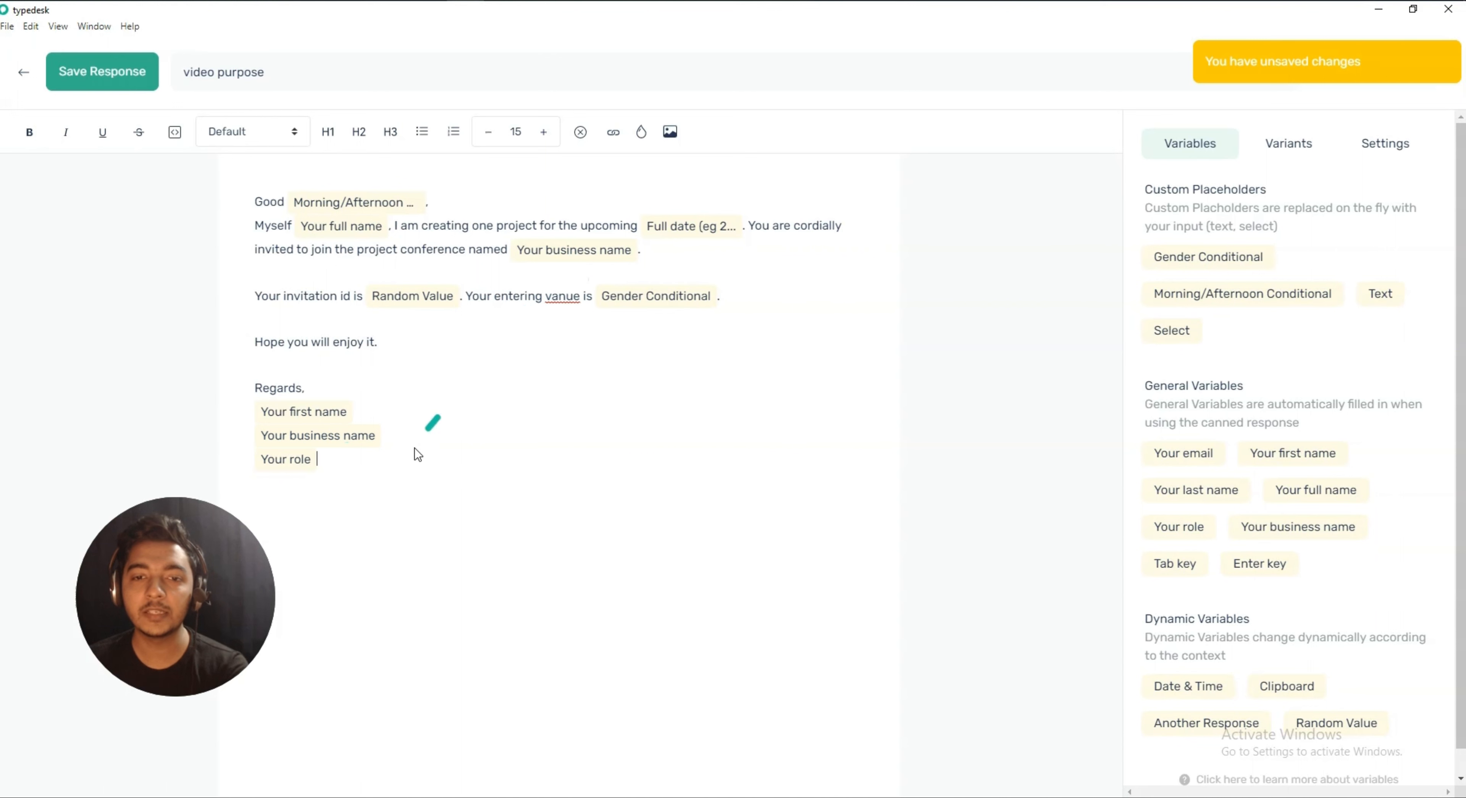
# Add blank lines below the Your role variable and open image insertion, reviewing the available sources and choosing Stickers
pyautogui.press('Return')
pyautogui.press('Return')
pyautogui.press('Return')
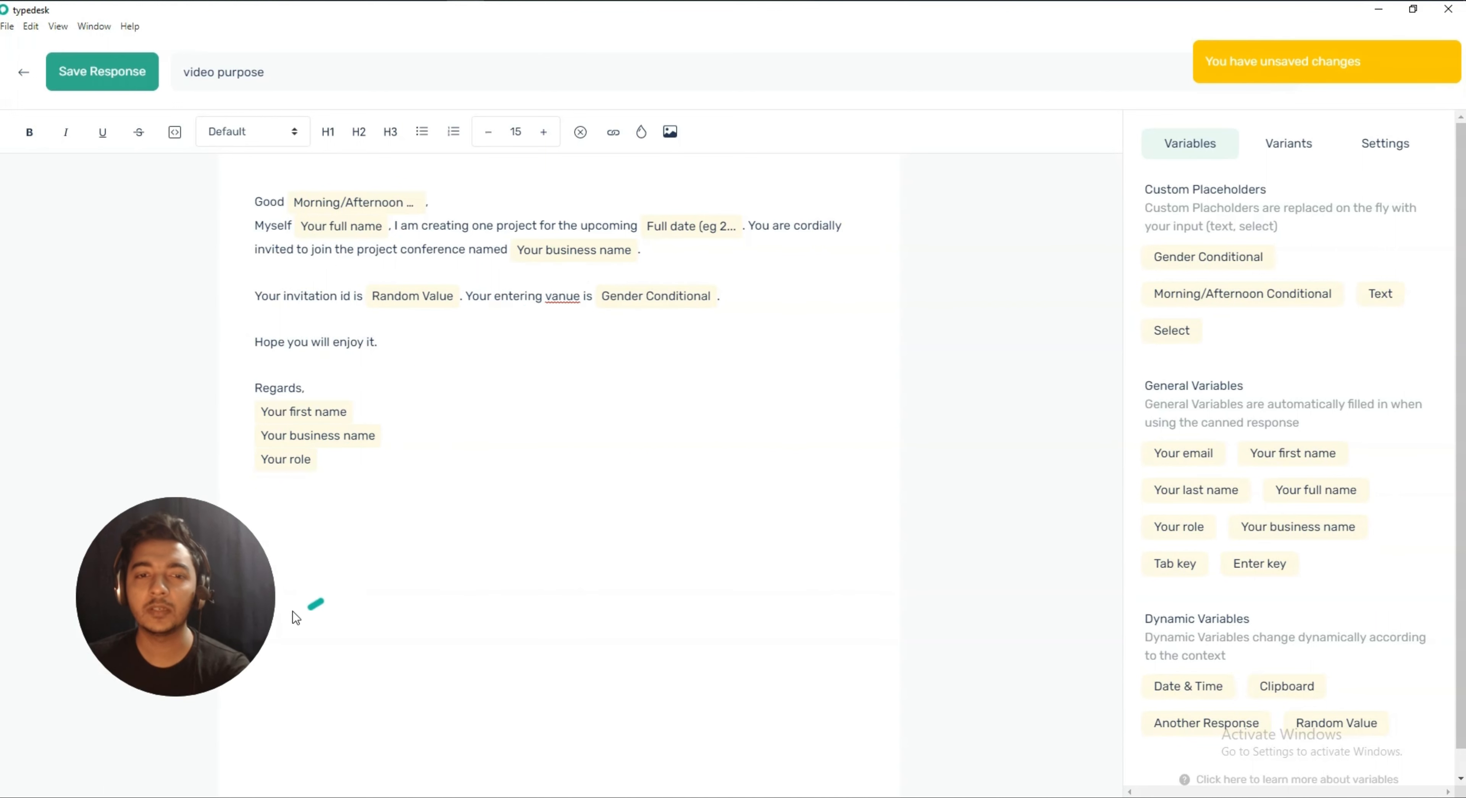
pyautogui.moveTo(169, 636); pyautogui.dragTo(103, 668)
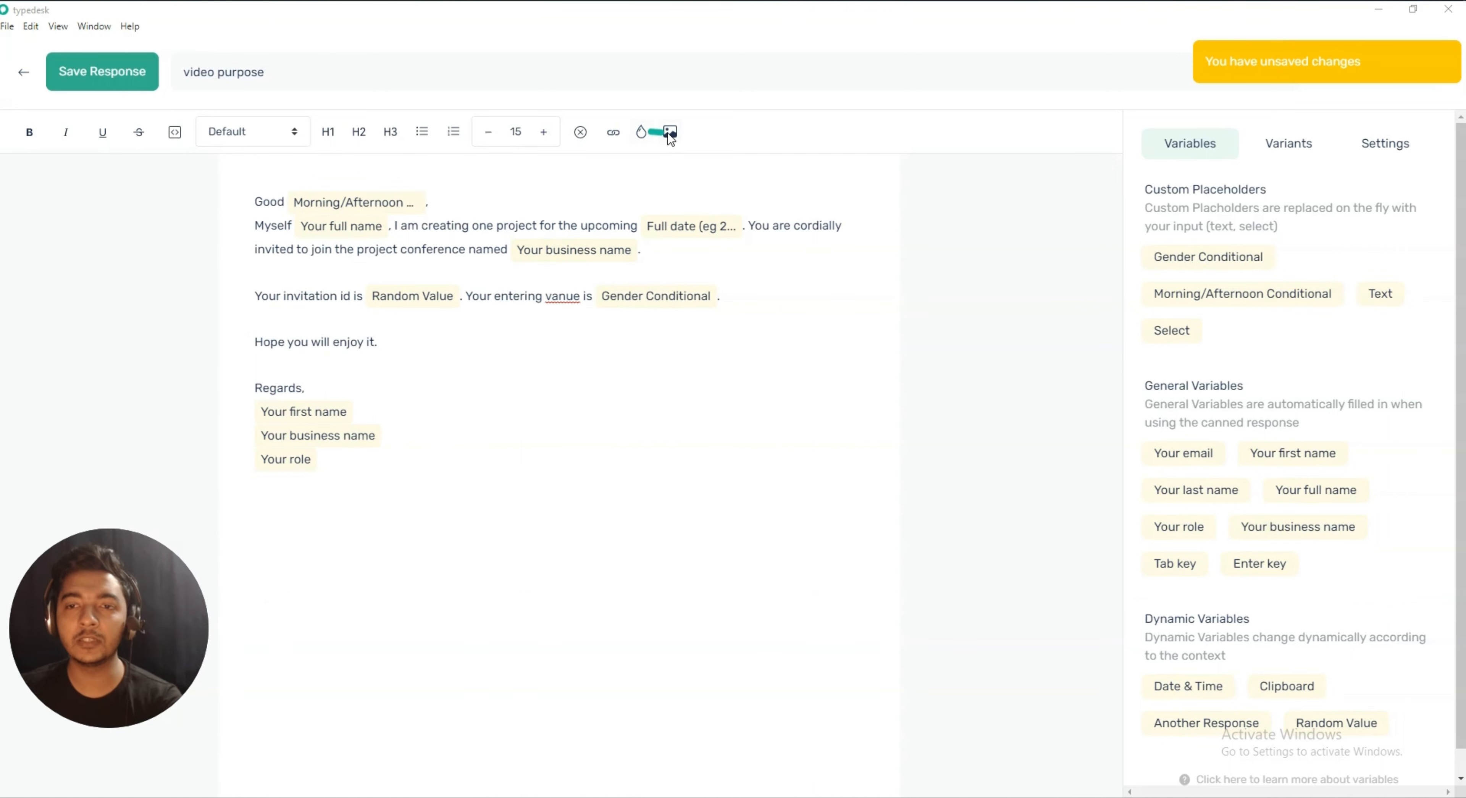
pyautogui.click(681, 132)
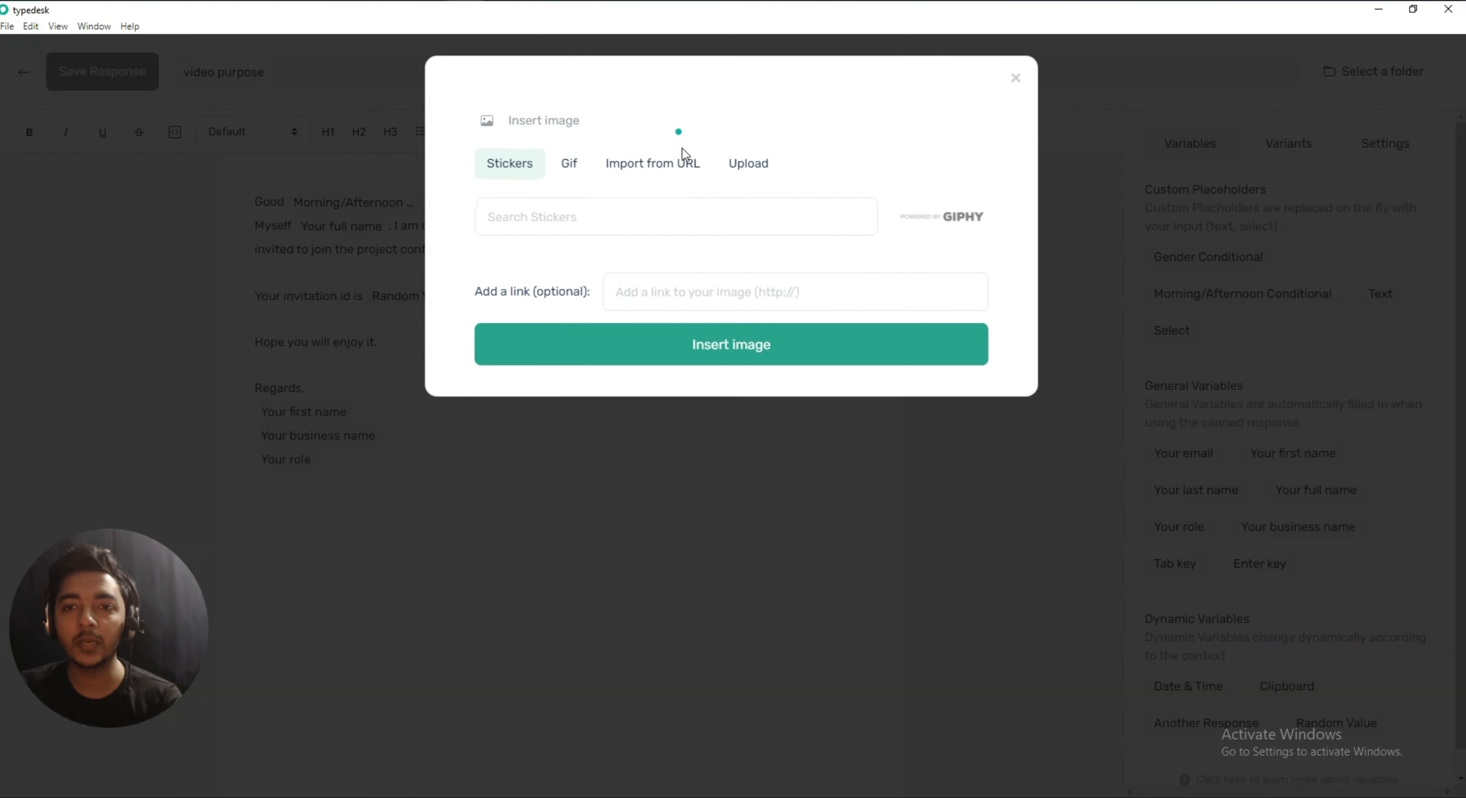
pyautogui.click(494, 211)
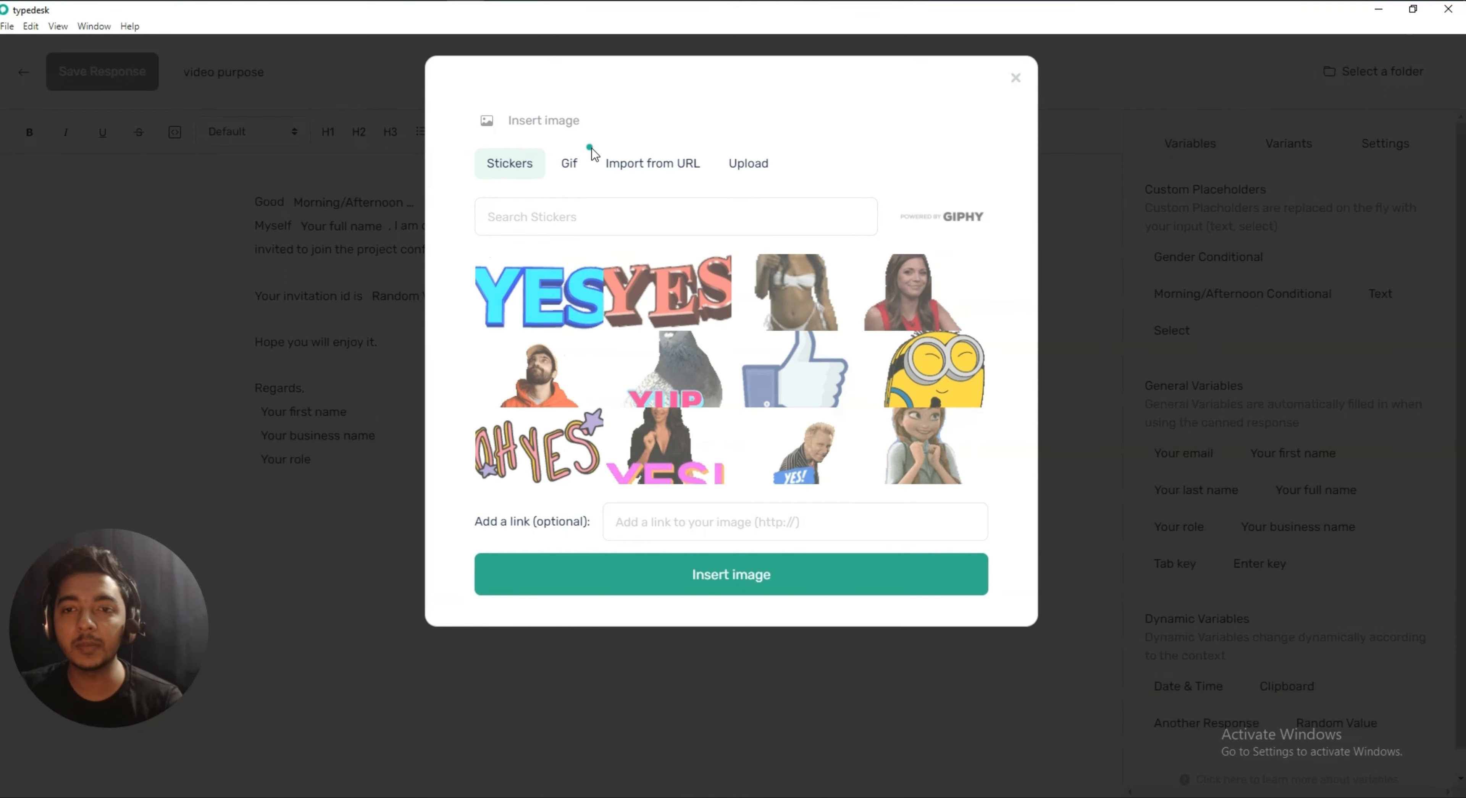
pyautogui.click(572, 164)
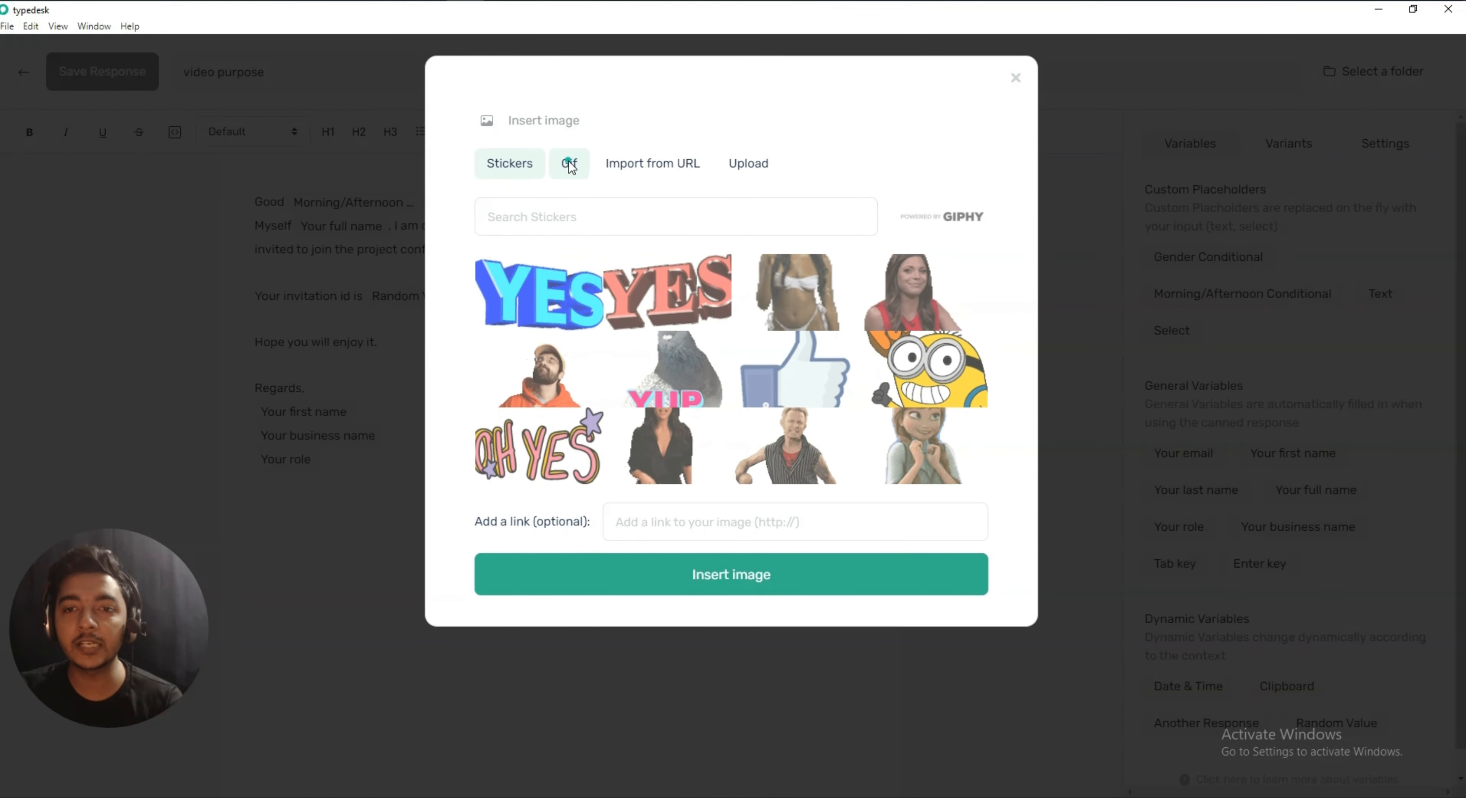
pyautogui.click(655, 163)
pyautogui.click(753, 165)
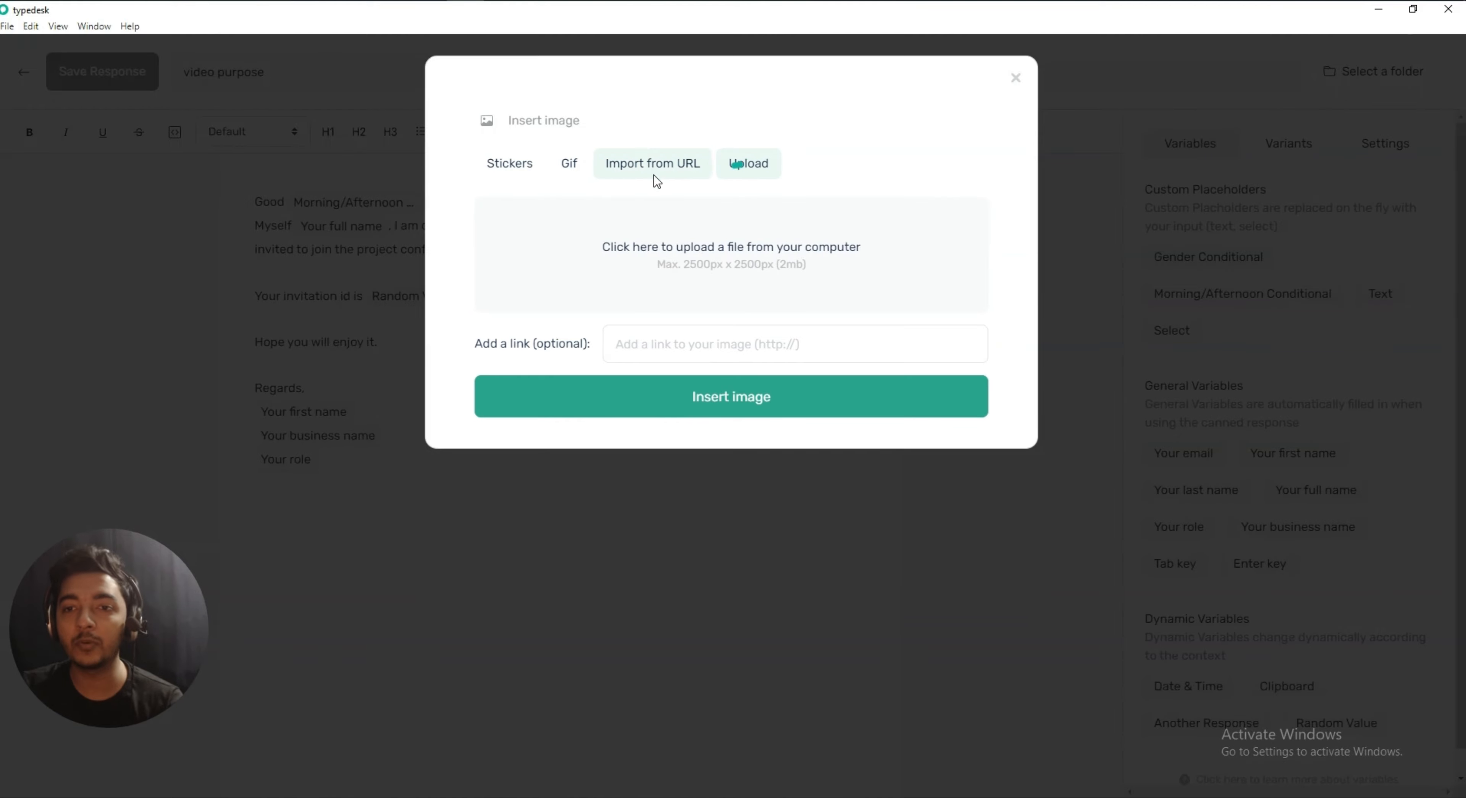
pyautogui.click(501, 173)
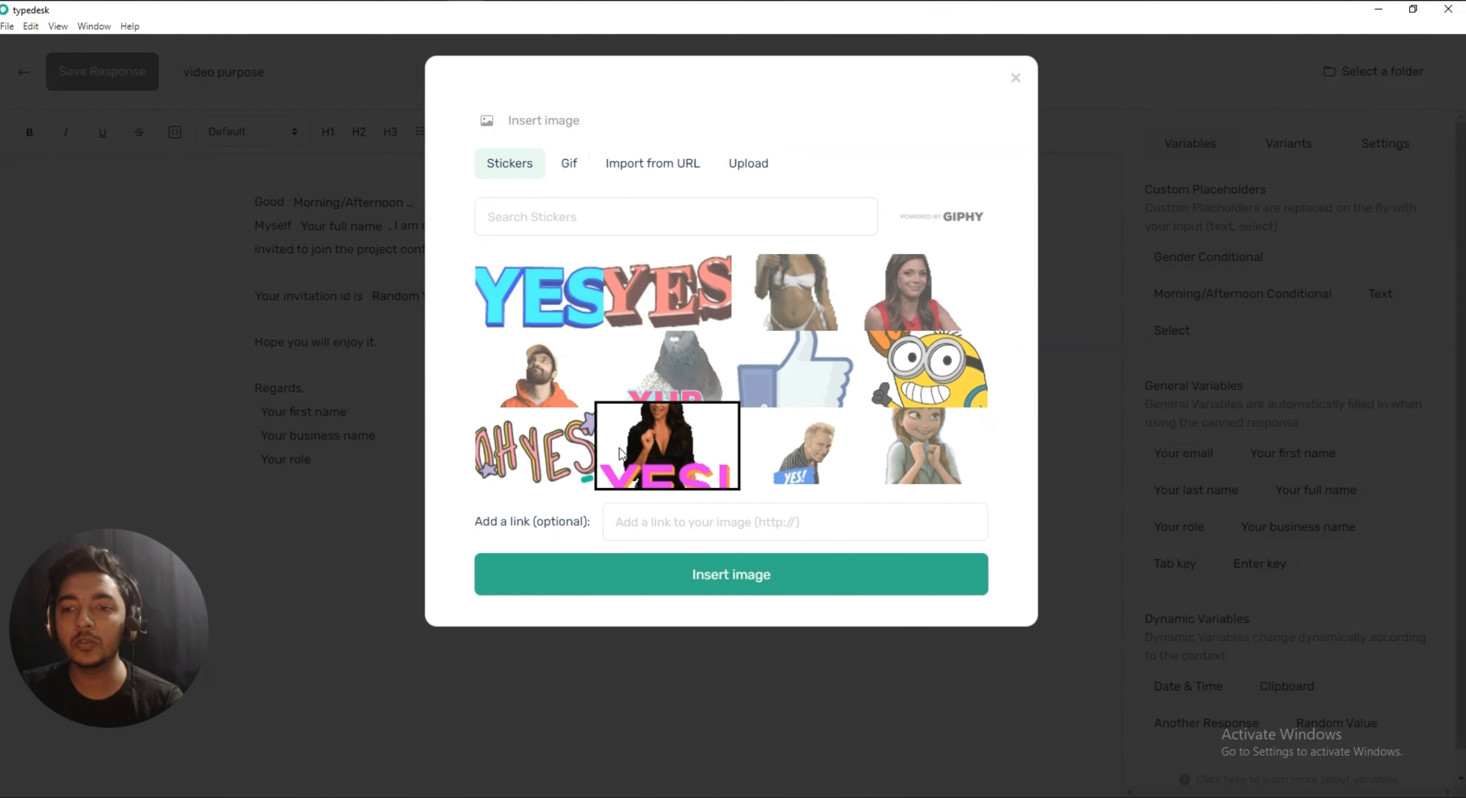
# Search the stickers for "invitation" and insert the pink and teal "You're Invited!" sticker below the sign-off
pyautogui.click(622, 219)
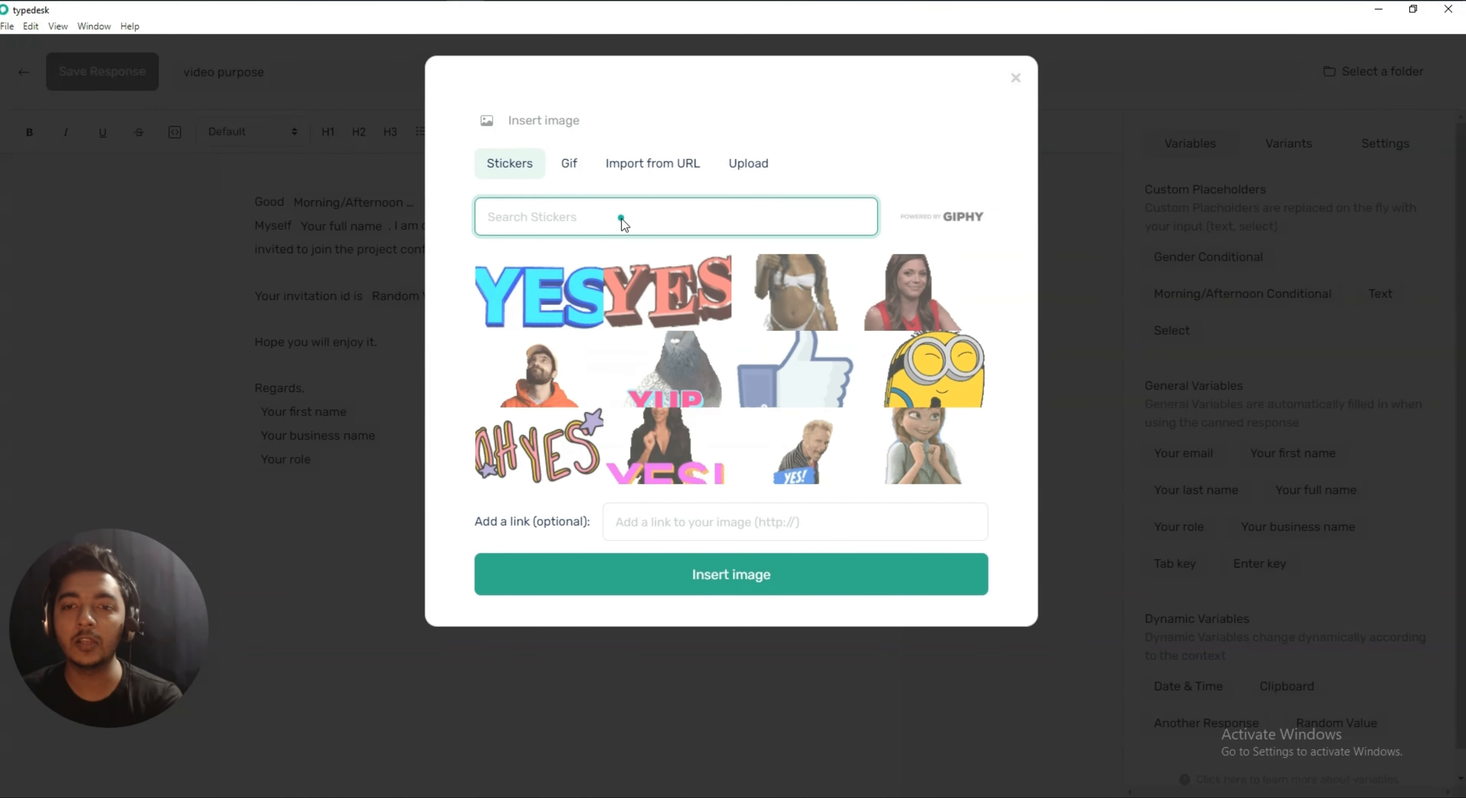
pyautogui.write('invi')
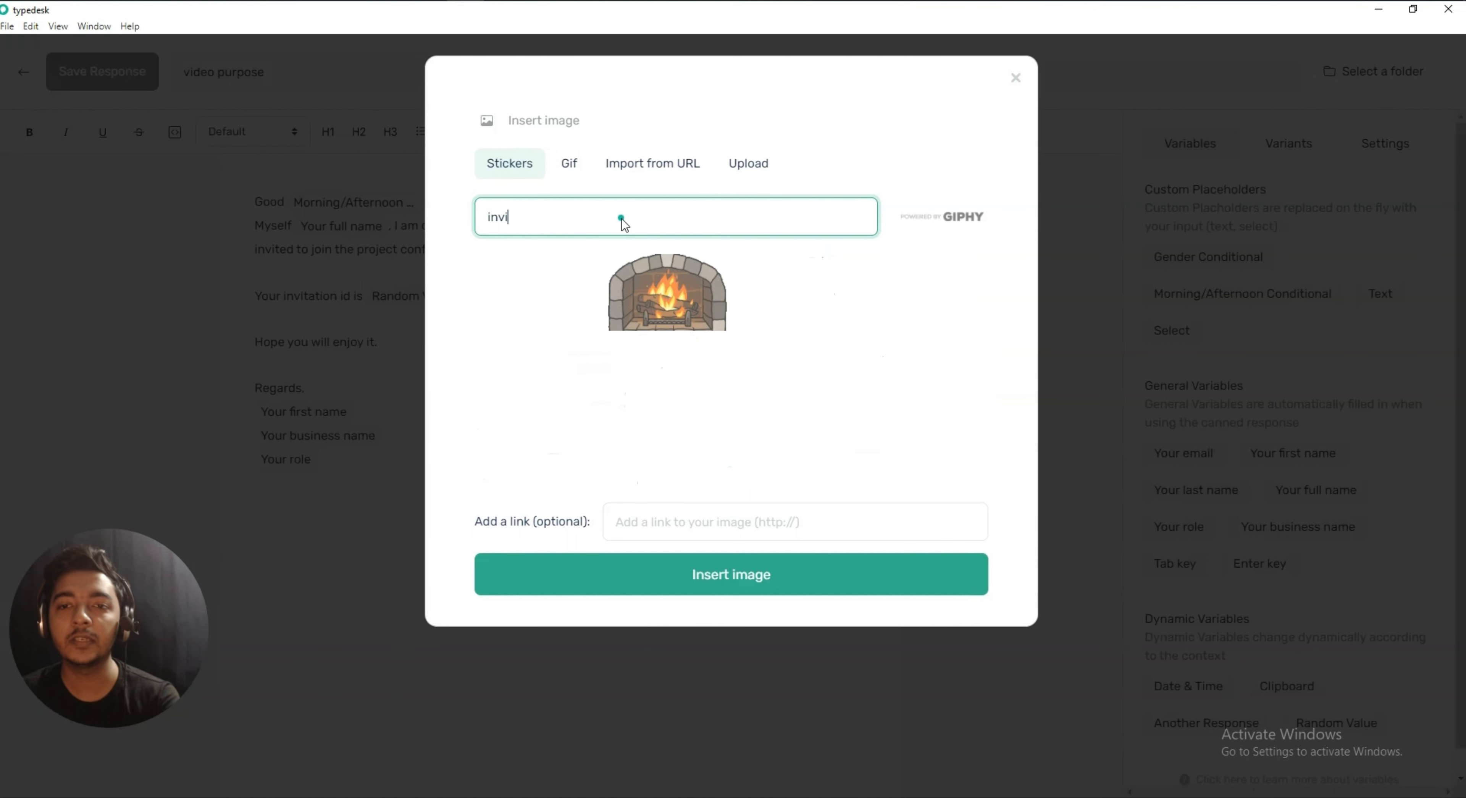
pyautogui.write('tation')
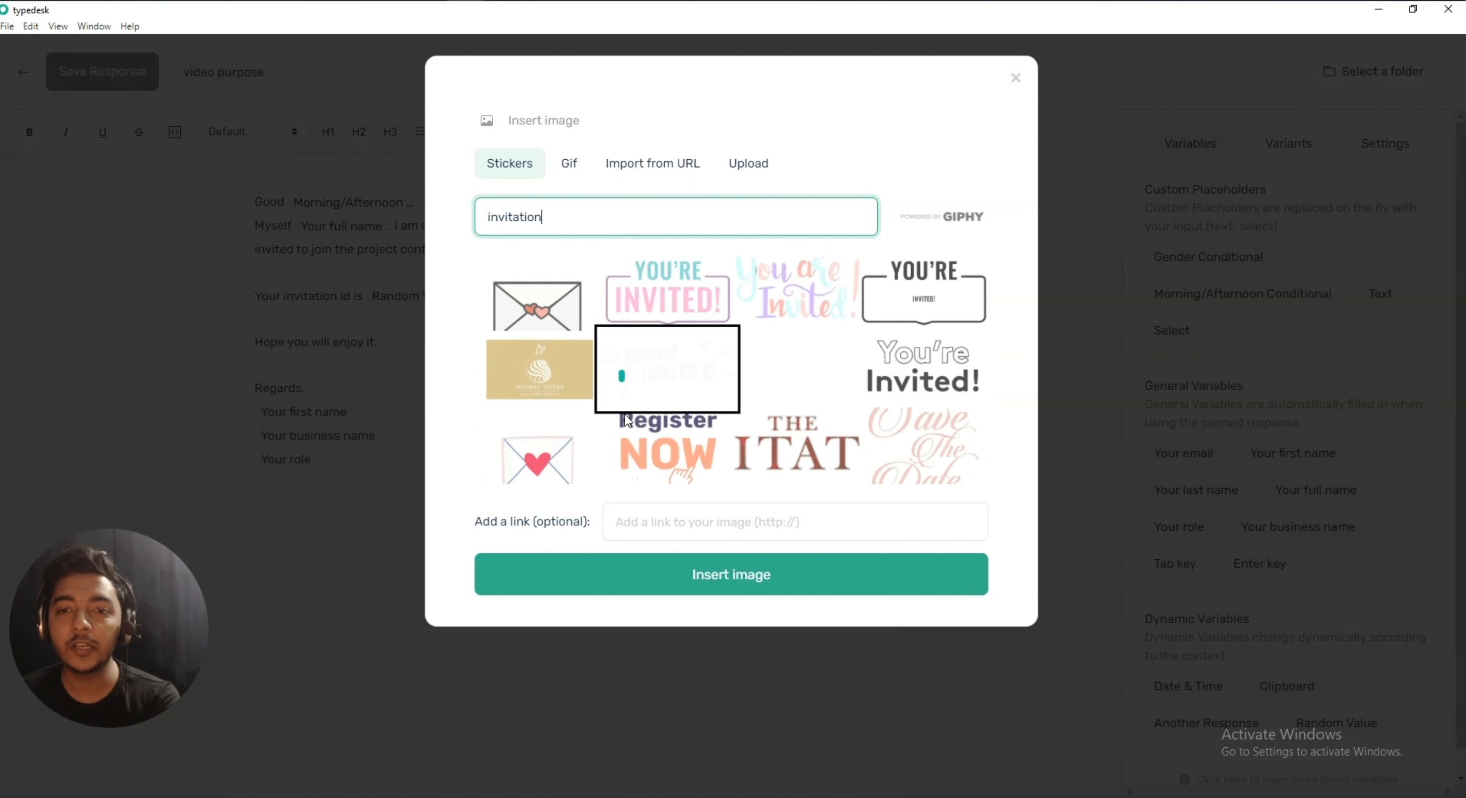
pyautogui.click(661, 299)
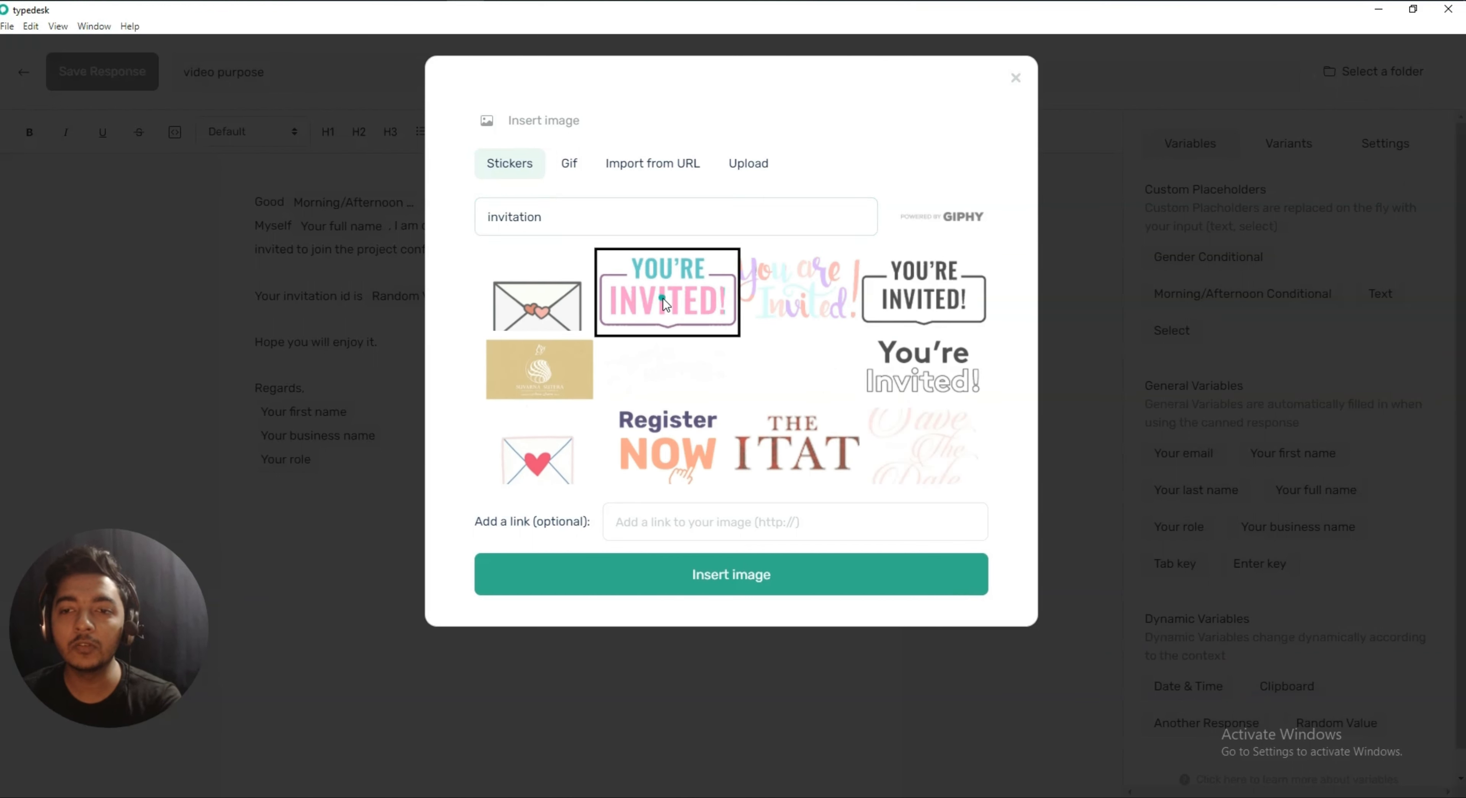
pyautogui.click(757, 573)
pyautogui.scroll(-3, 689, 535)
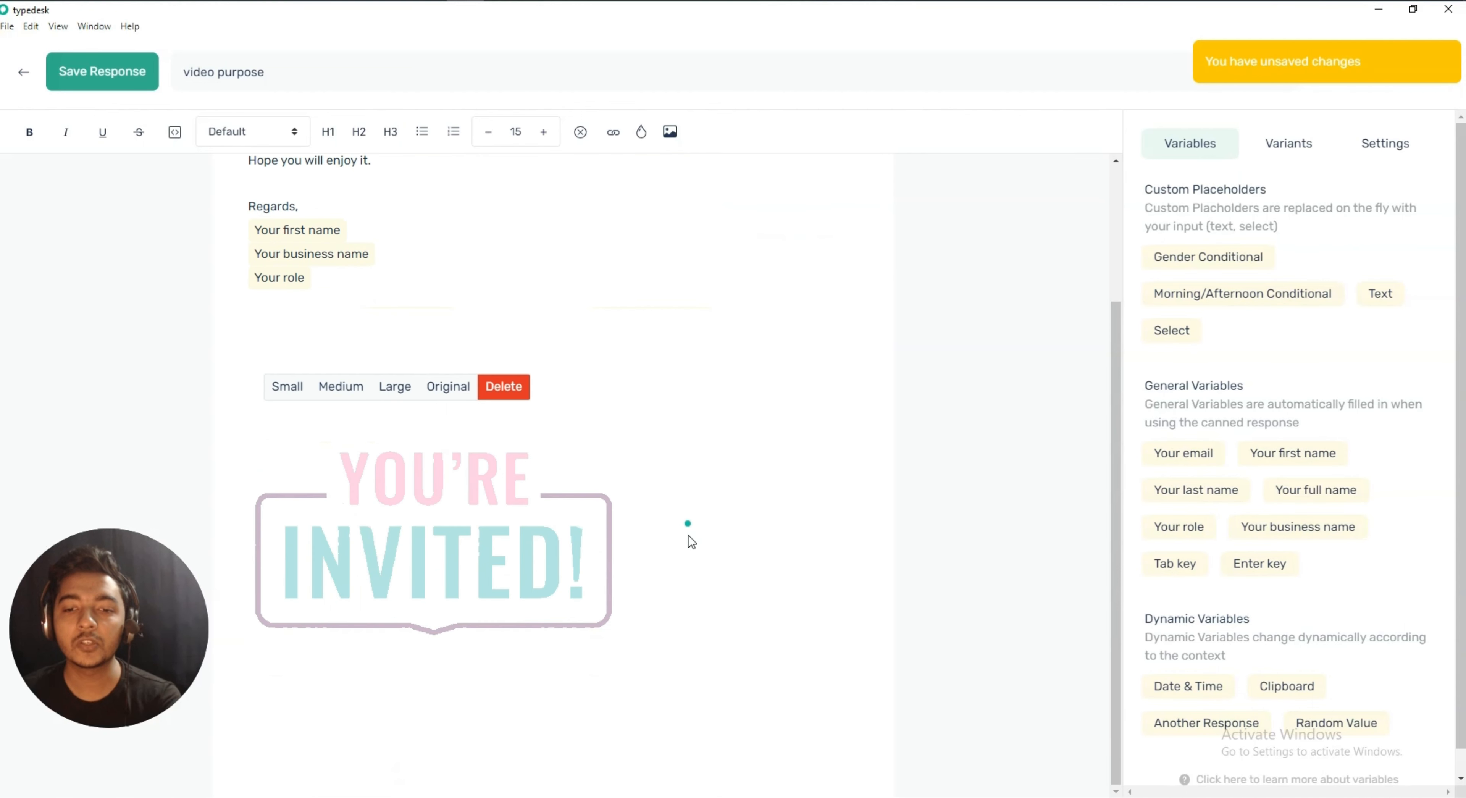
pyautogui.scroll(3, 687, 562)
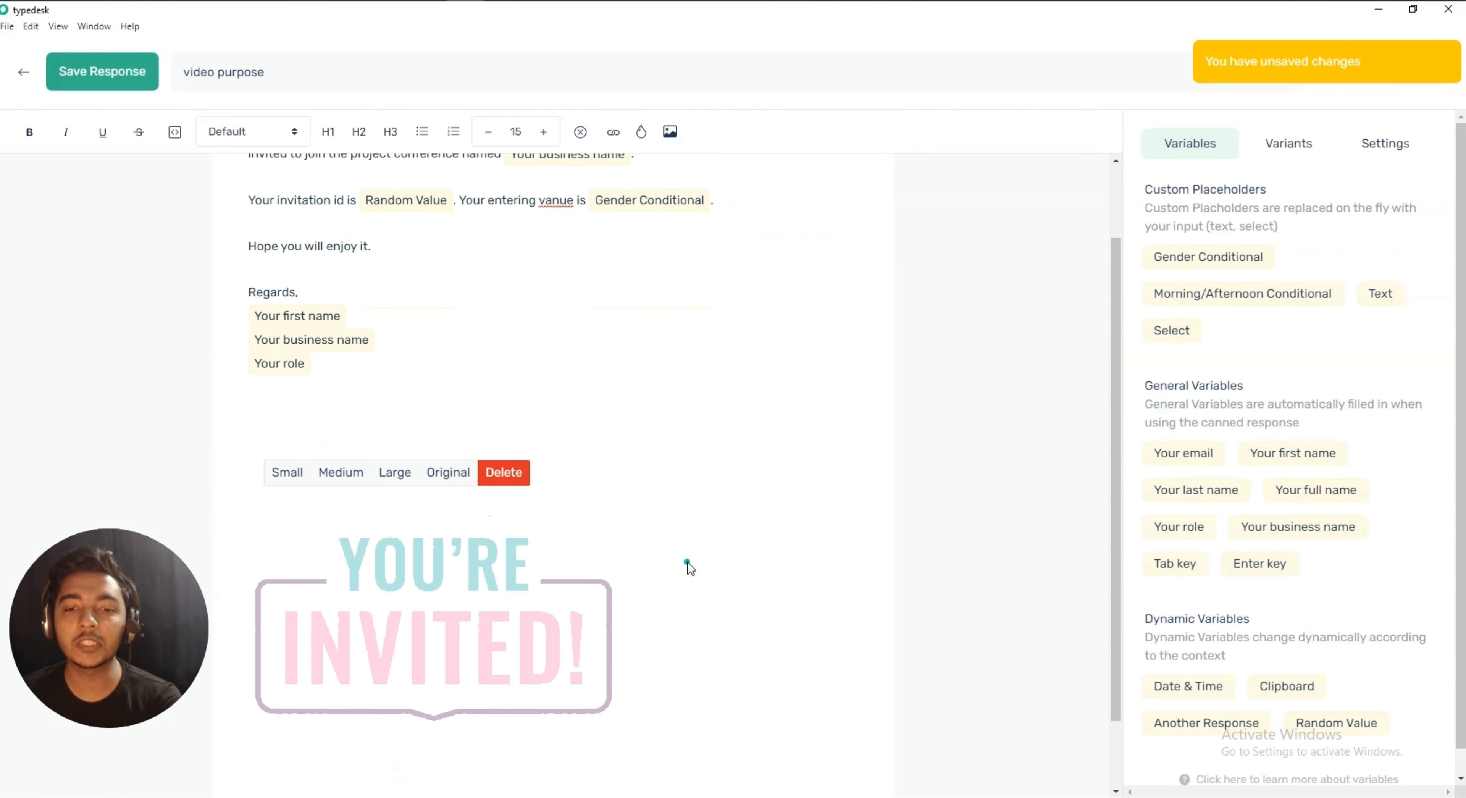
# Add an extra variant to the response, delete it again and return to the Default variant's content
pyautogui.click(1278, 145)
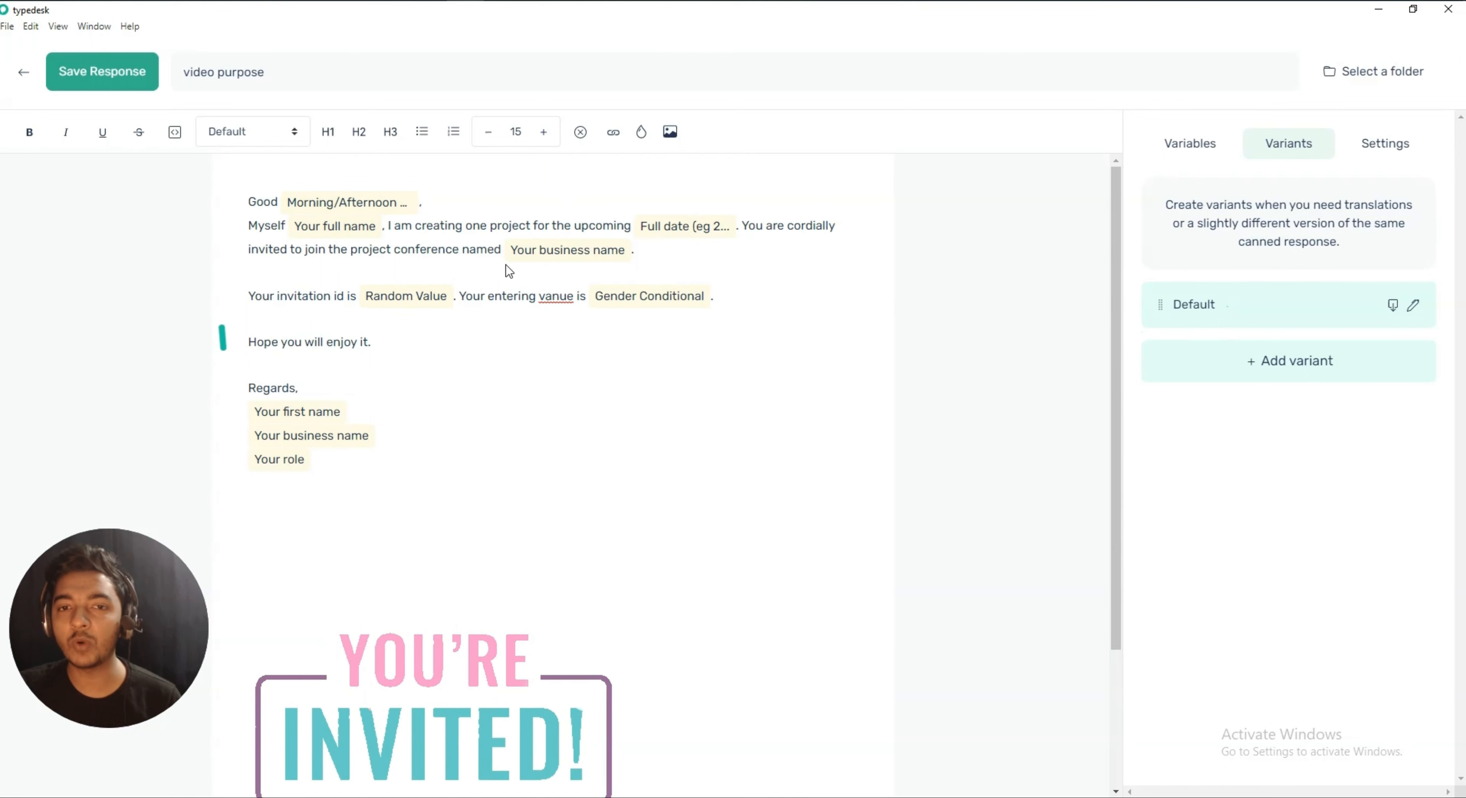
pyautogui.click(1295, 365)
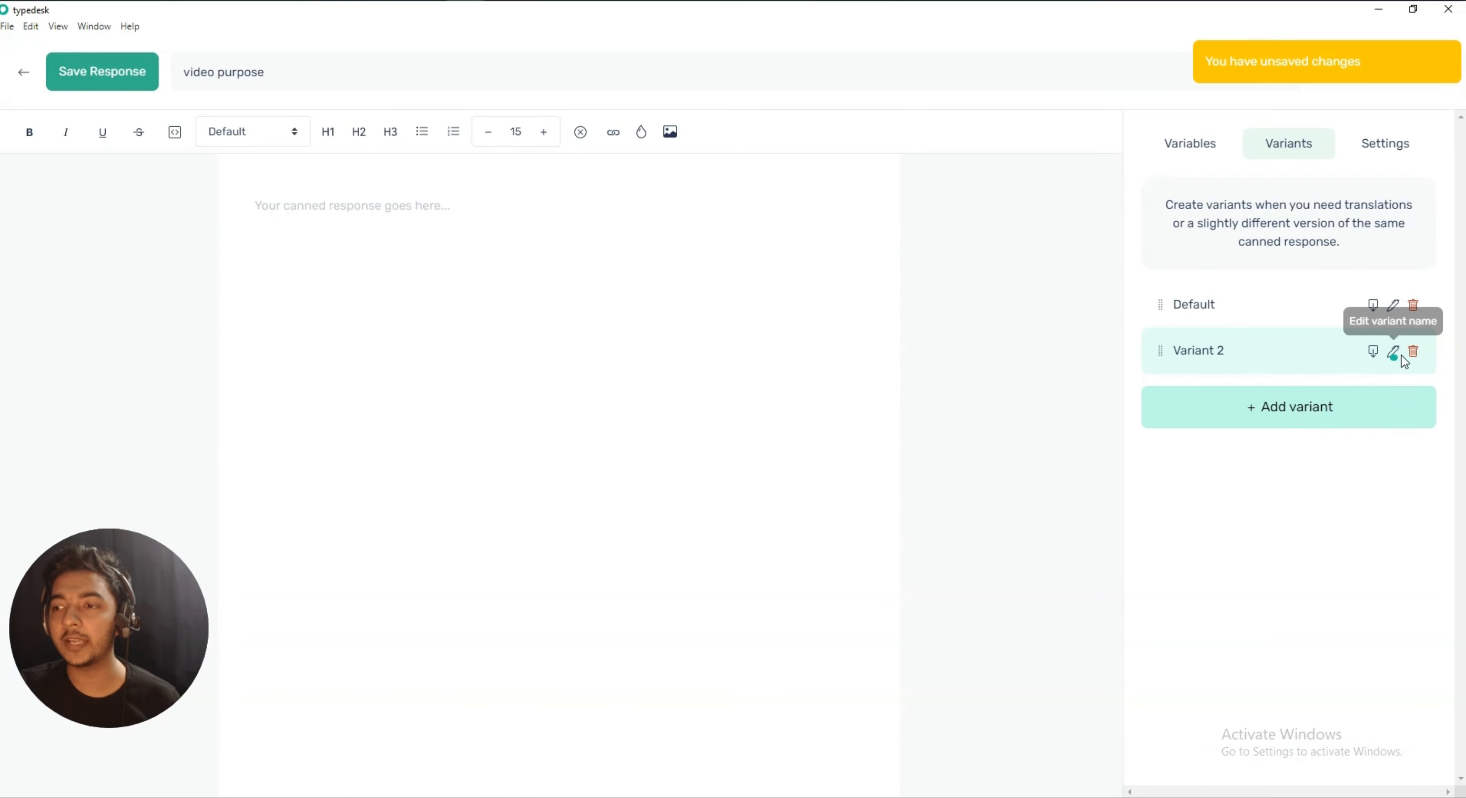
pyautogui.click(1412, 351)
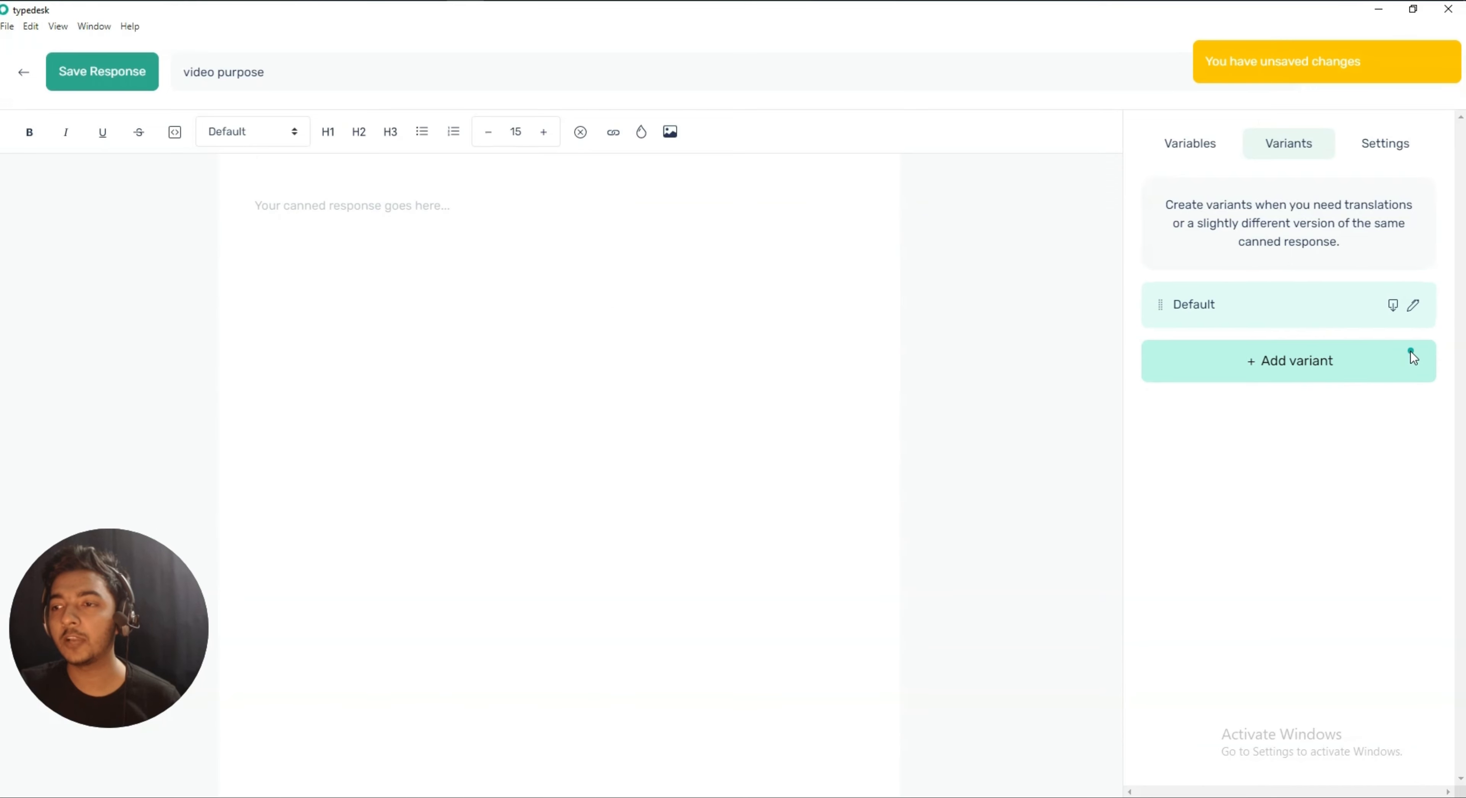
pyautogui.click(1382, 145)
pyautogui.click(1205, 242)
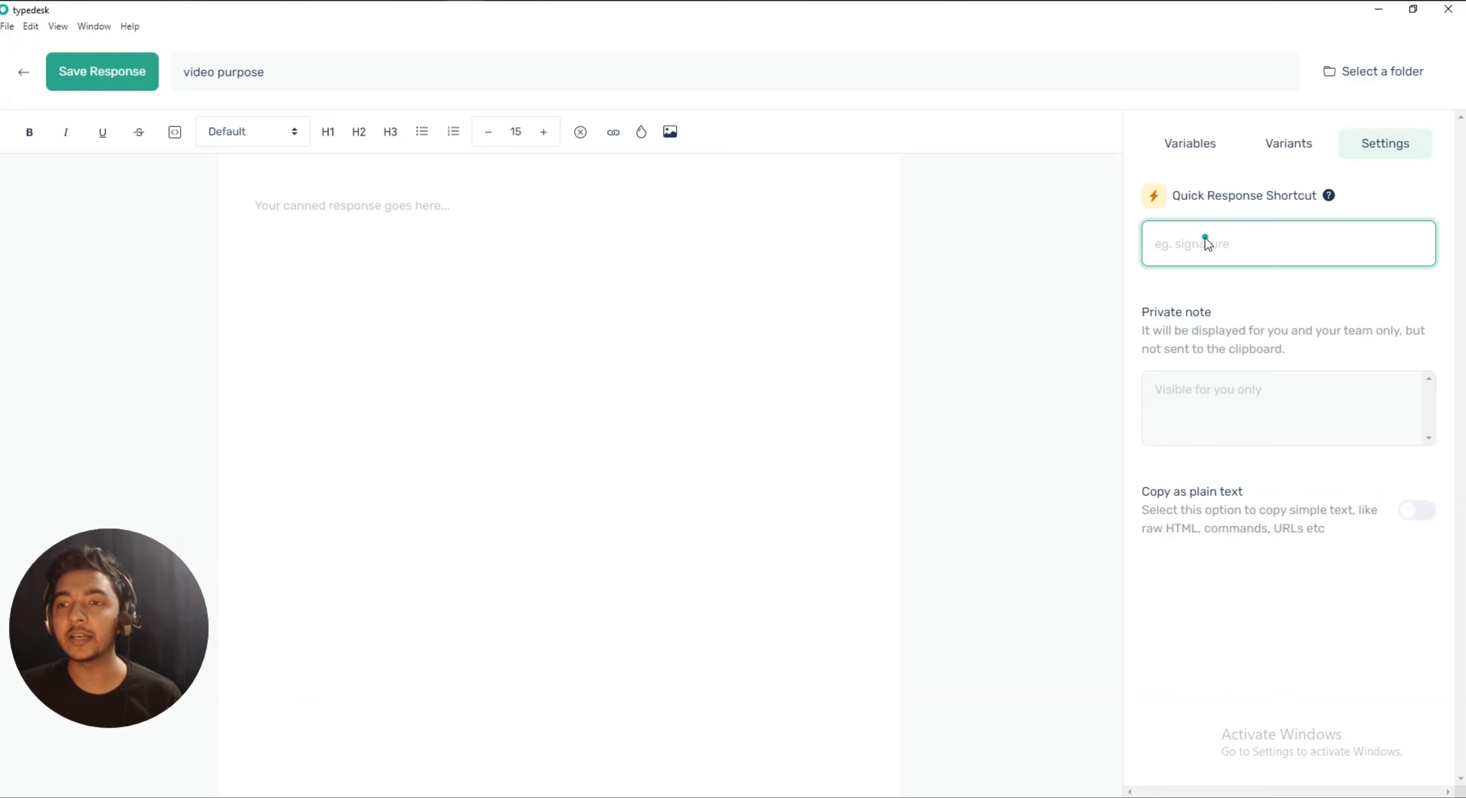
pyautogui.click(1290, 144)
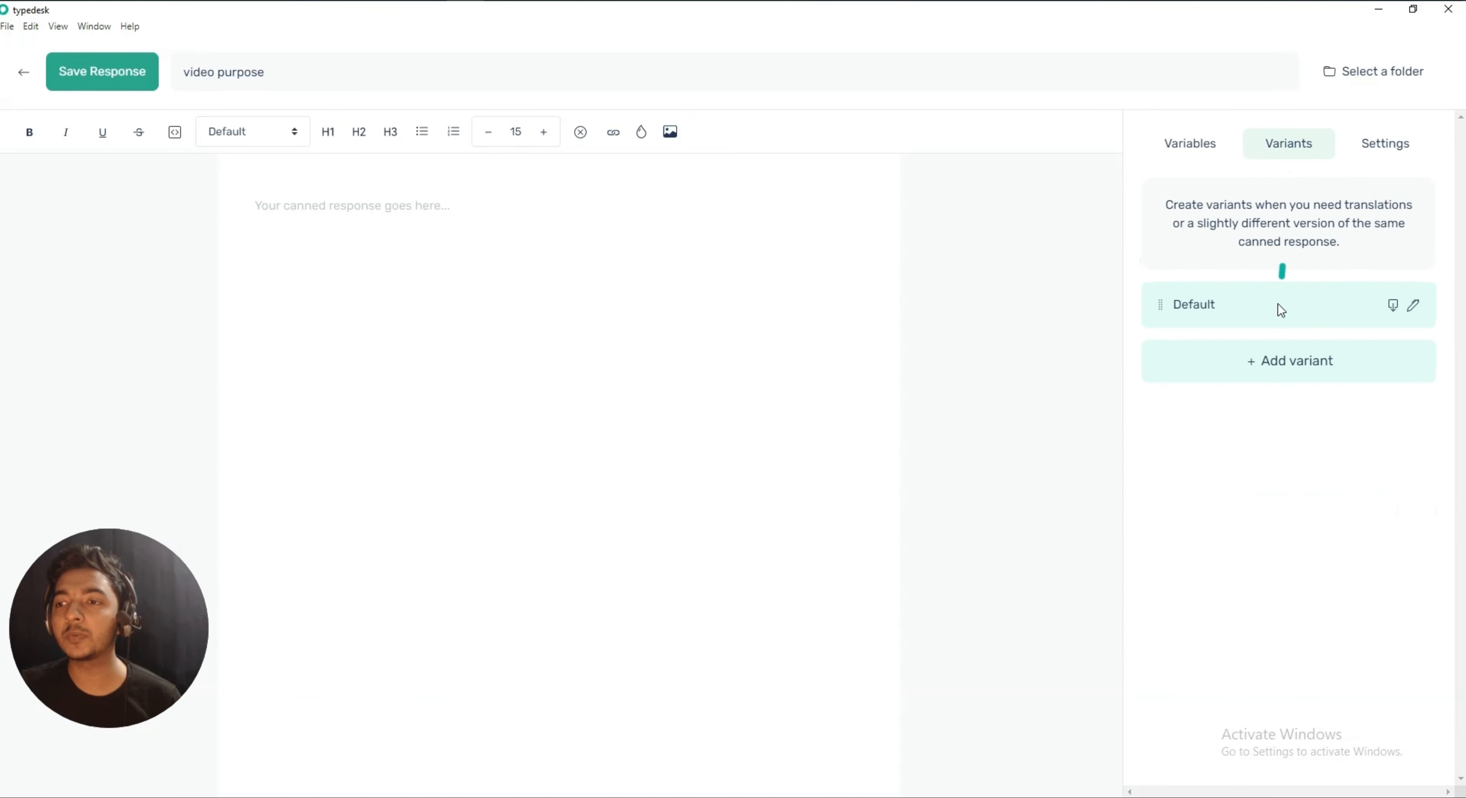
pyautogui.click(1278, 305)
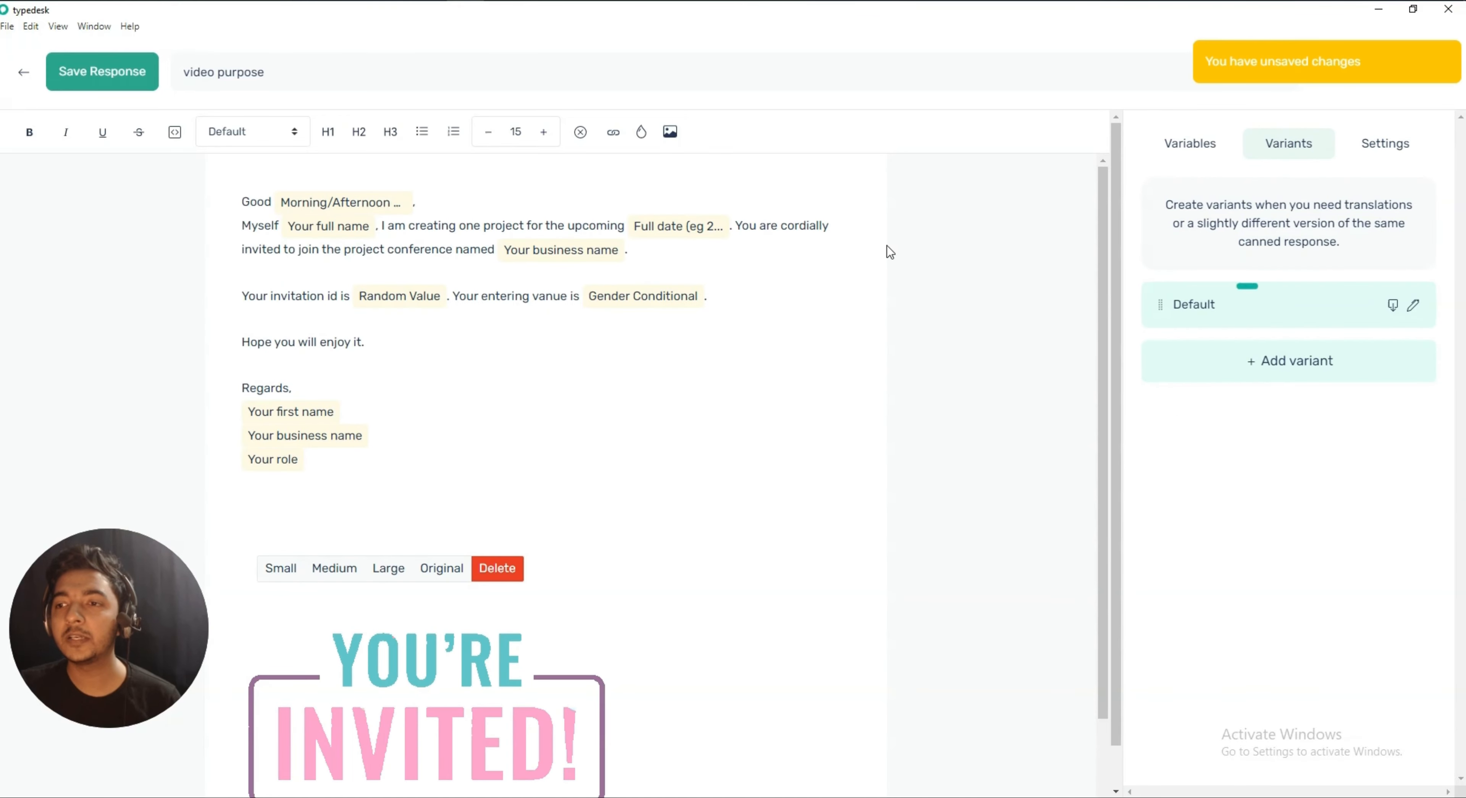
# Open the response's settings, examine the start of the Lorem Ipsum text in Notepad and return to typedesk
pyautogui.click(1385, 143)
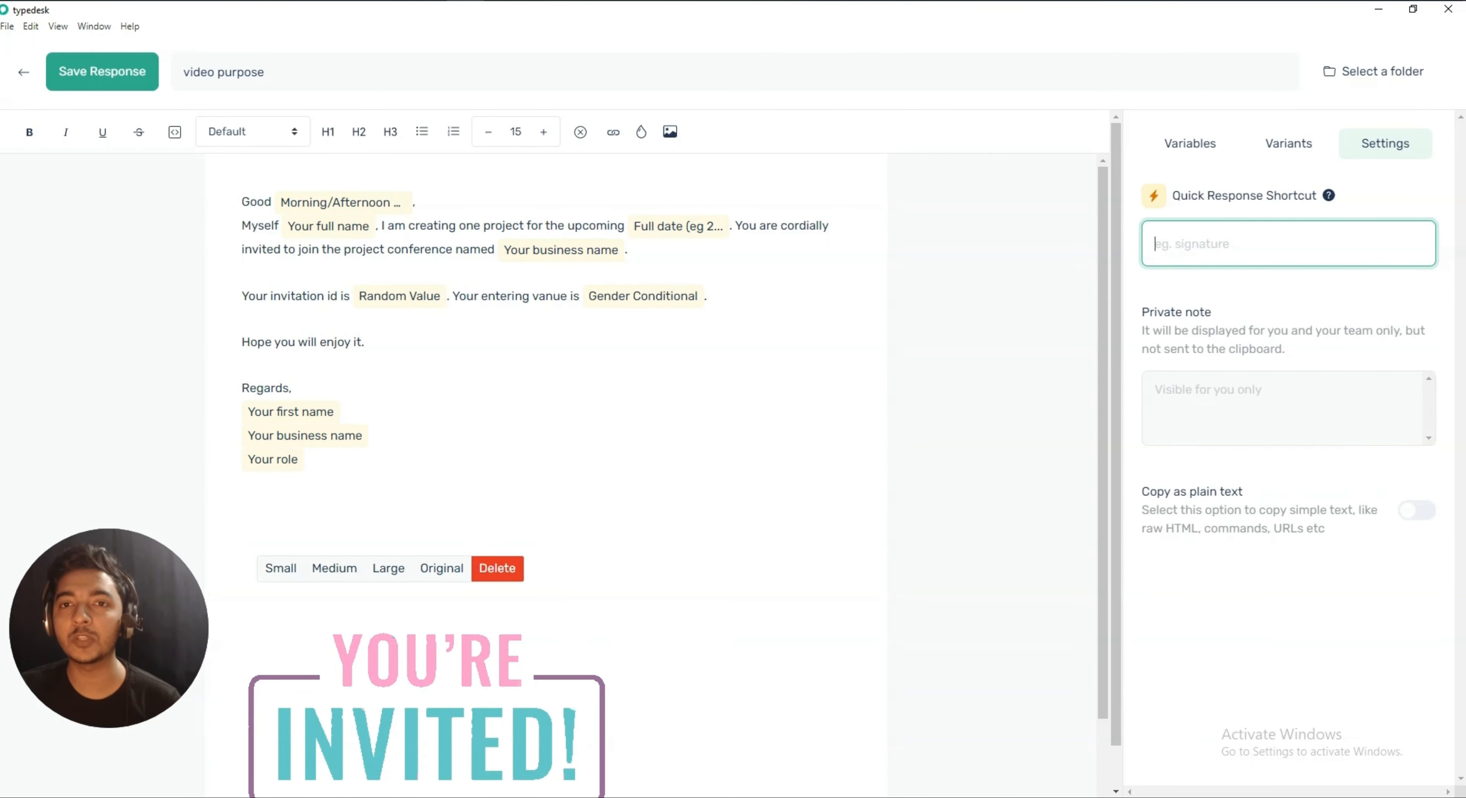
pyautogui.hotkey('alt', 'Tab')
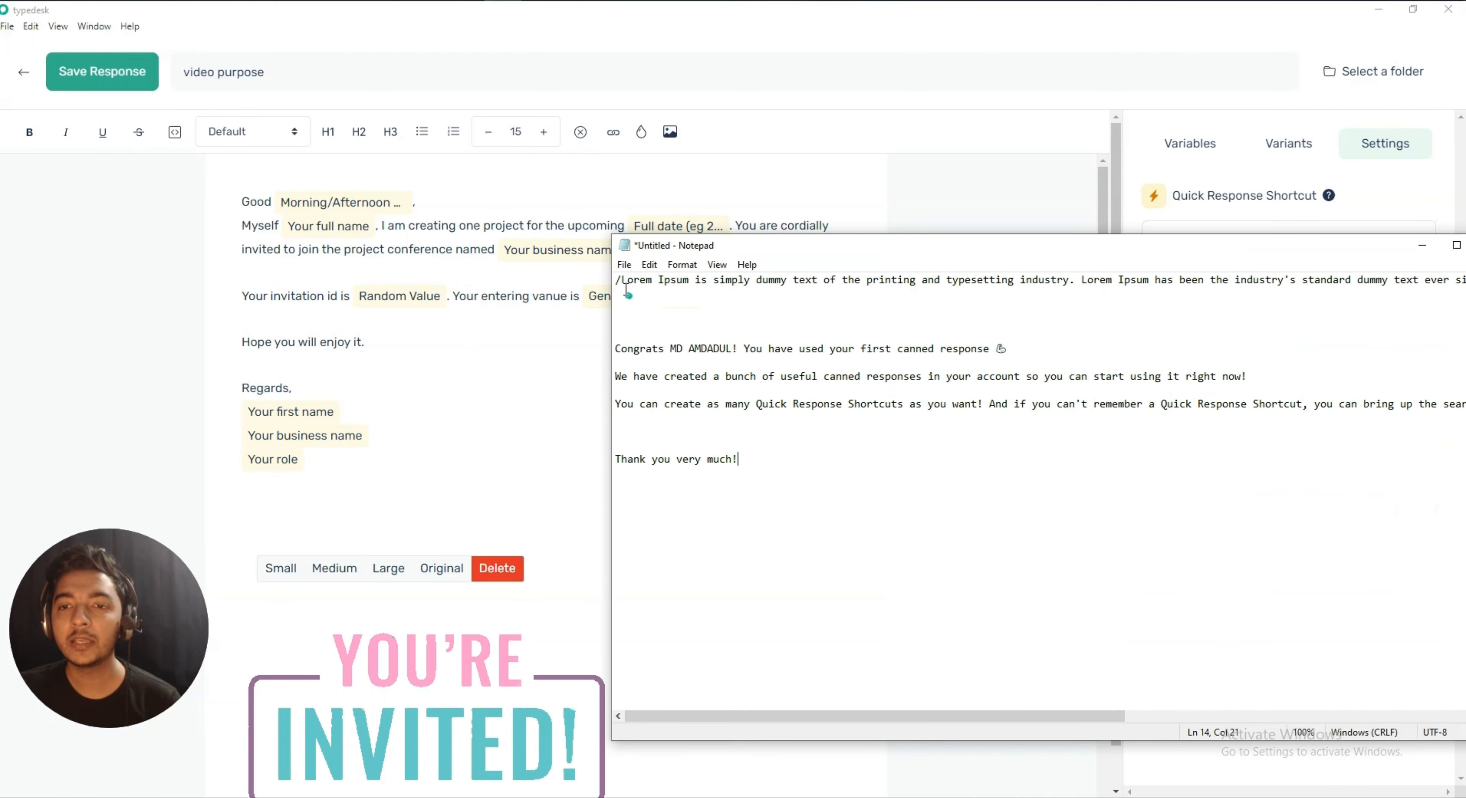
pyautogui.moveTo(618, 278); pyautogui.dragTo(650, 282)
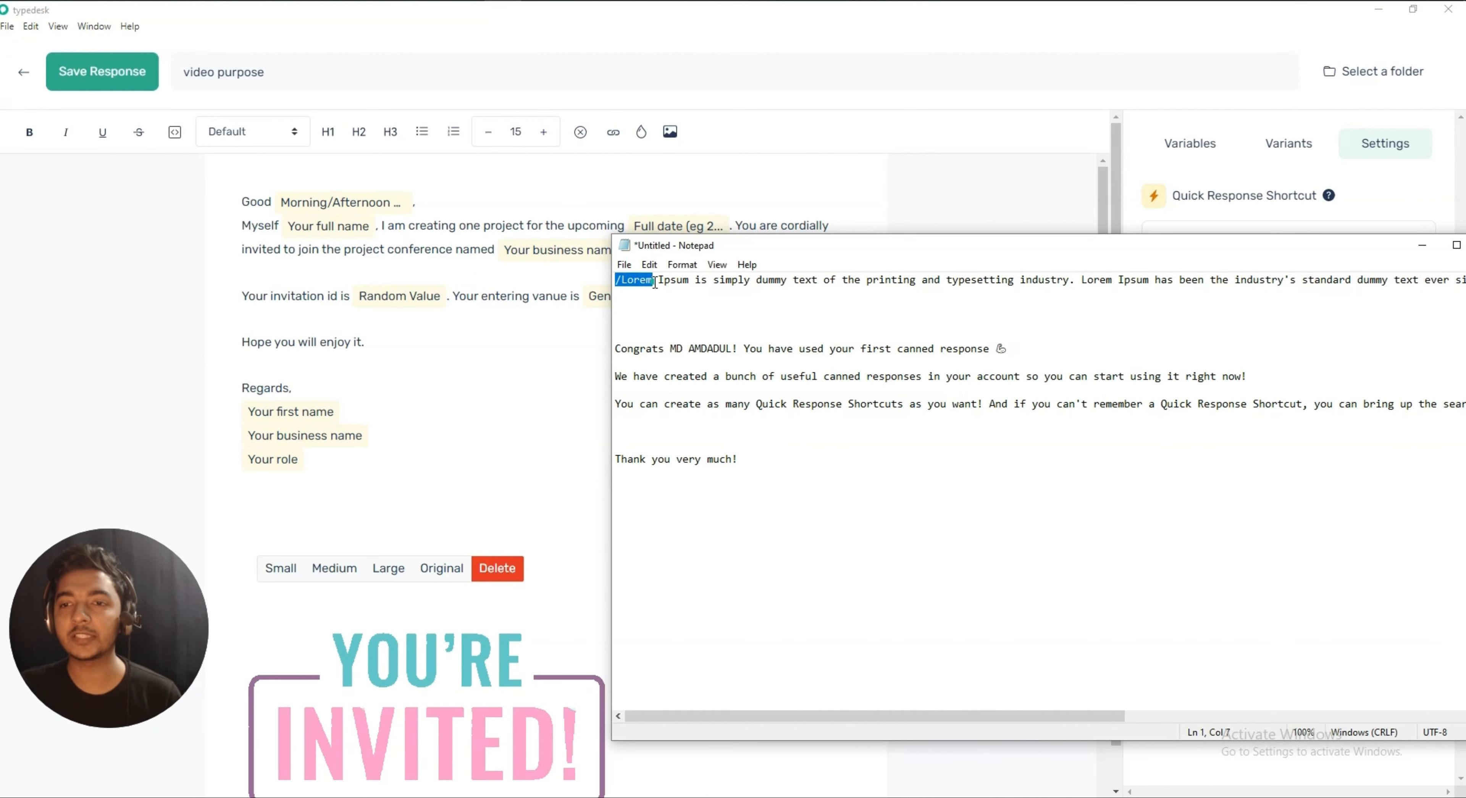
pyautogui.click(655, 282)
pyautogui.click(519, 318)
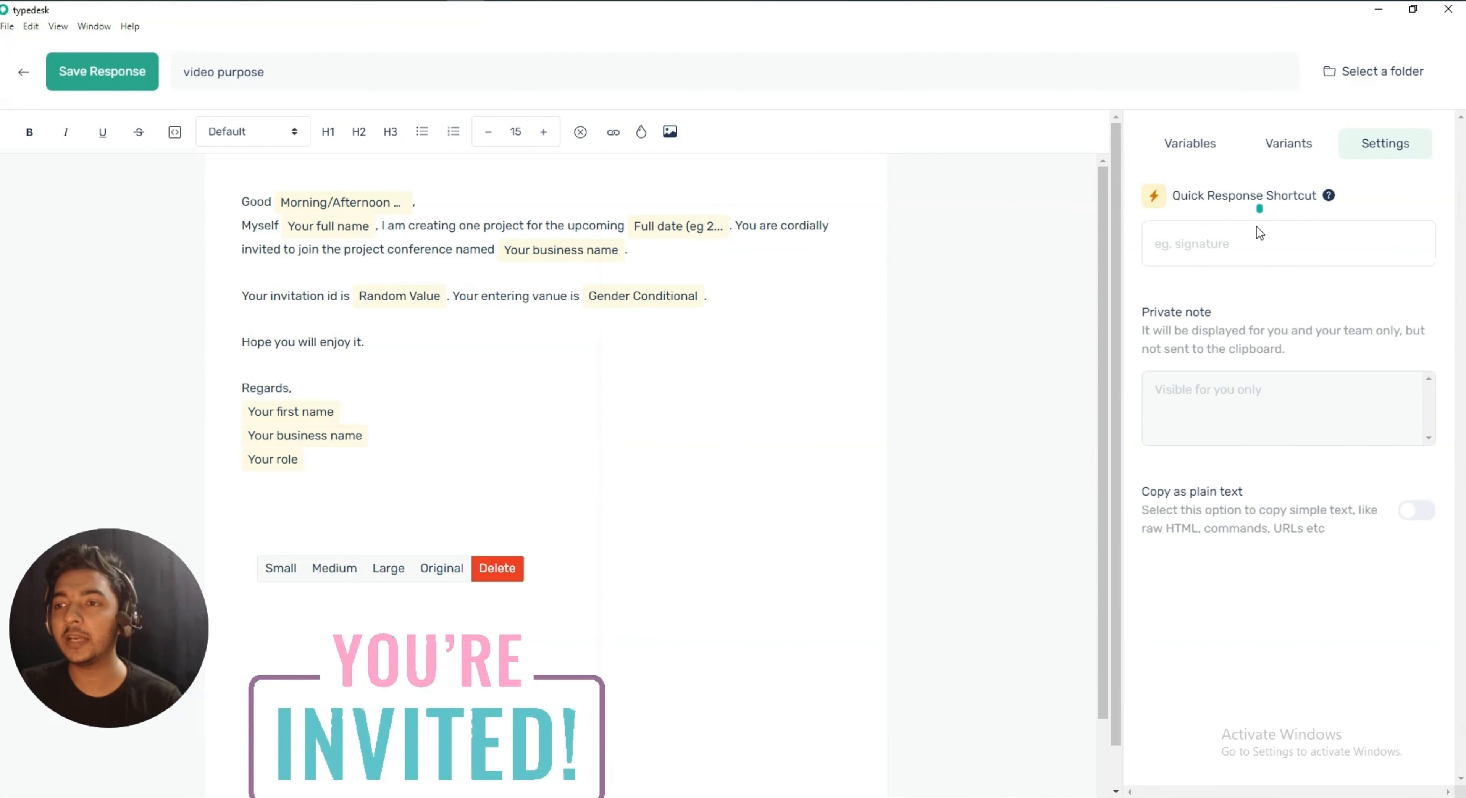
# Set the Quick Response Shortcut to "inv" and enter "Only visible for you." as the private note
pyautogui.click(1253, 240)
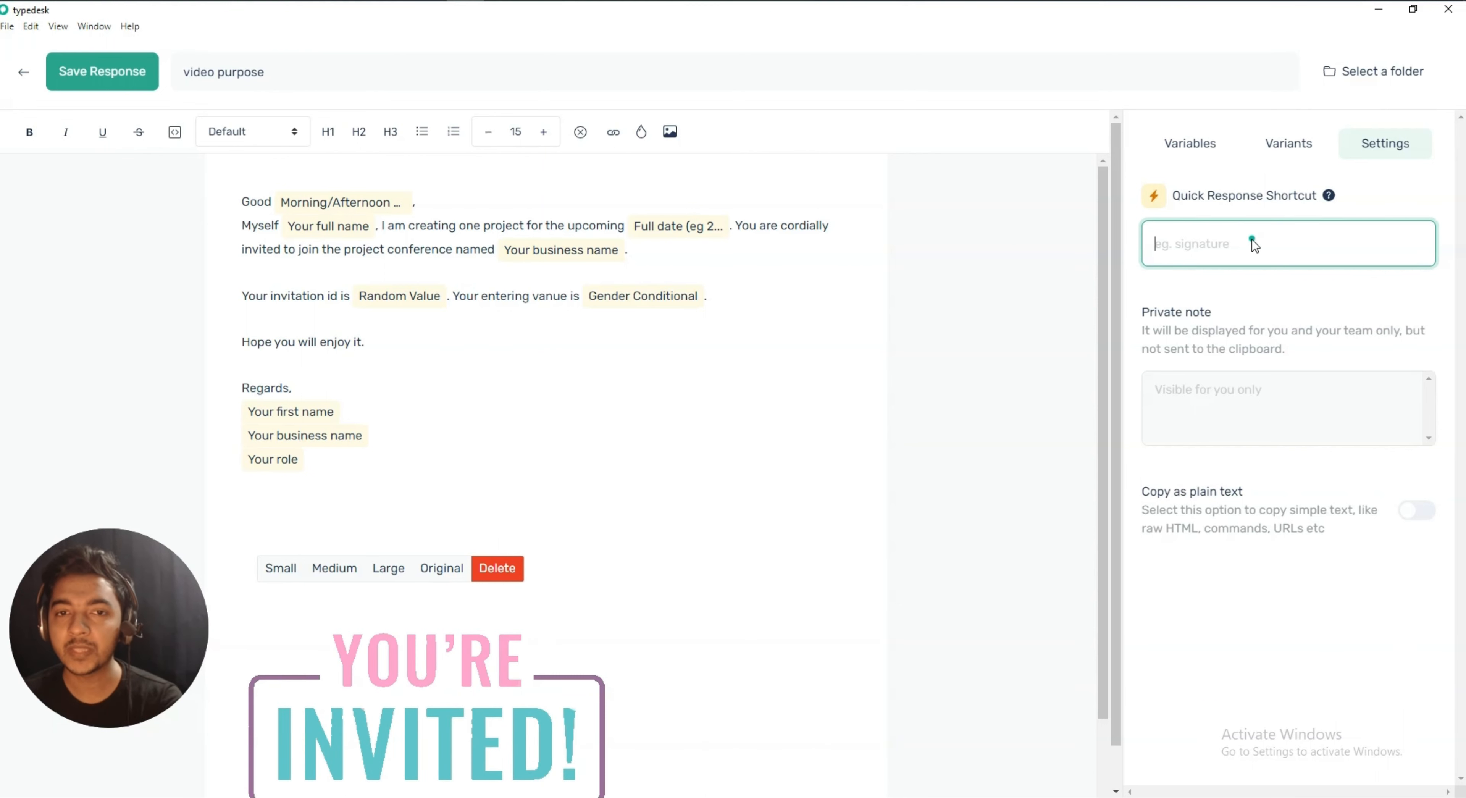
pyautogui.write('inv')
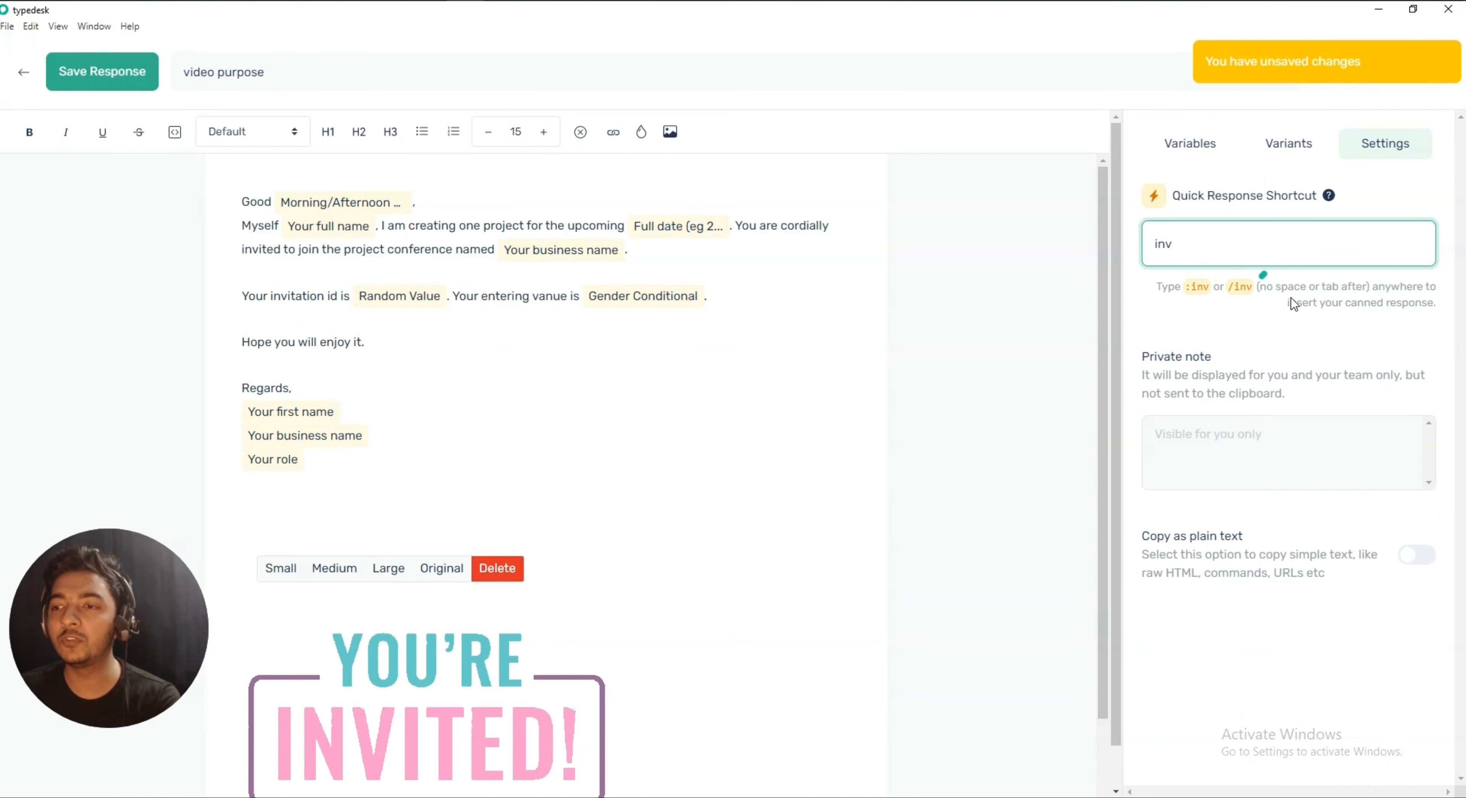
pyautogui.click(1207, 449)
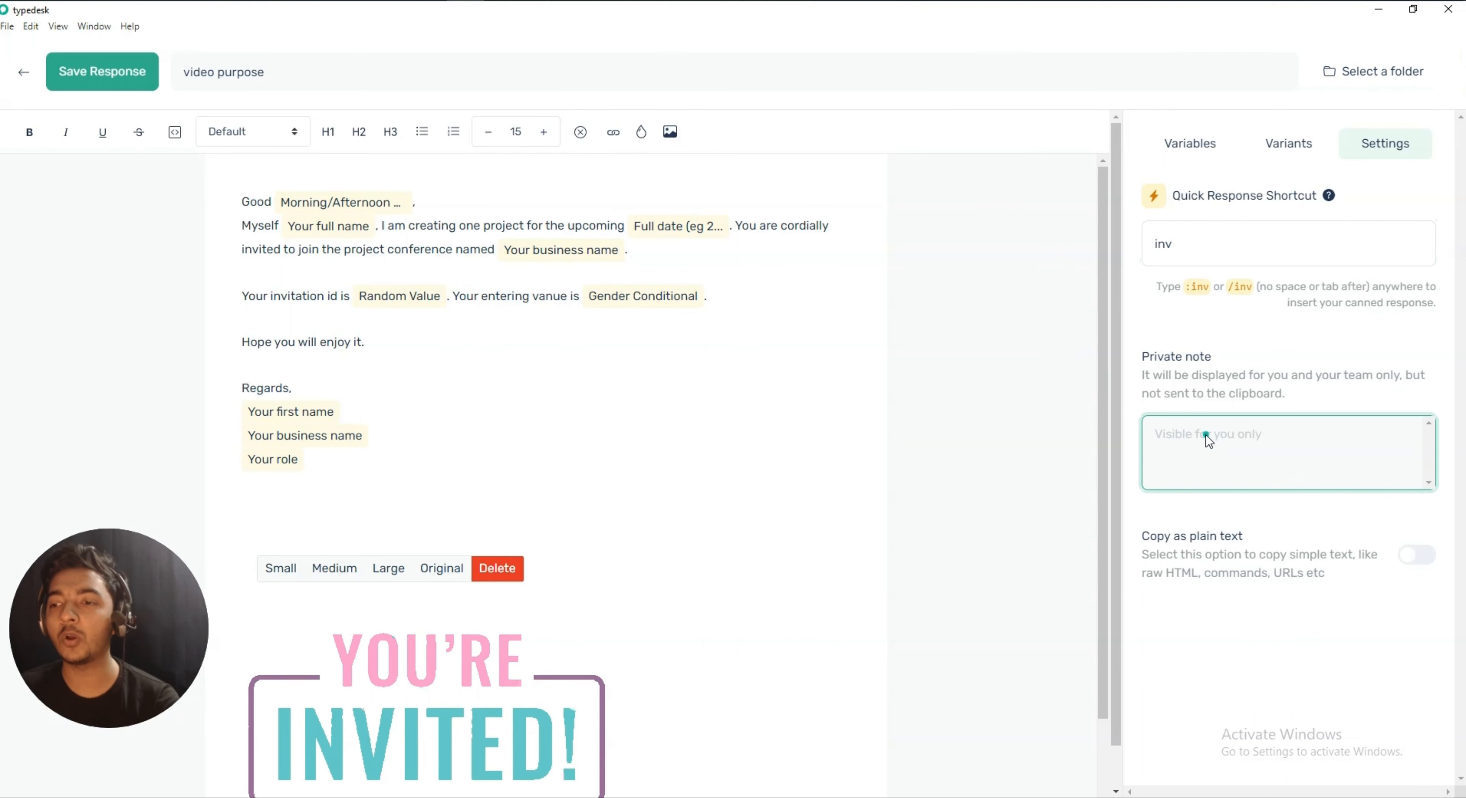
pyautogui.write('0')
pyautogui.write('nly vis')
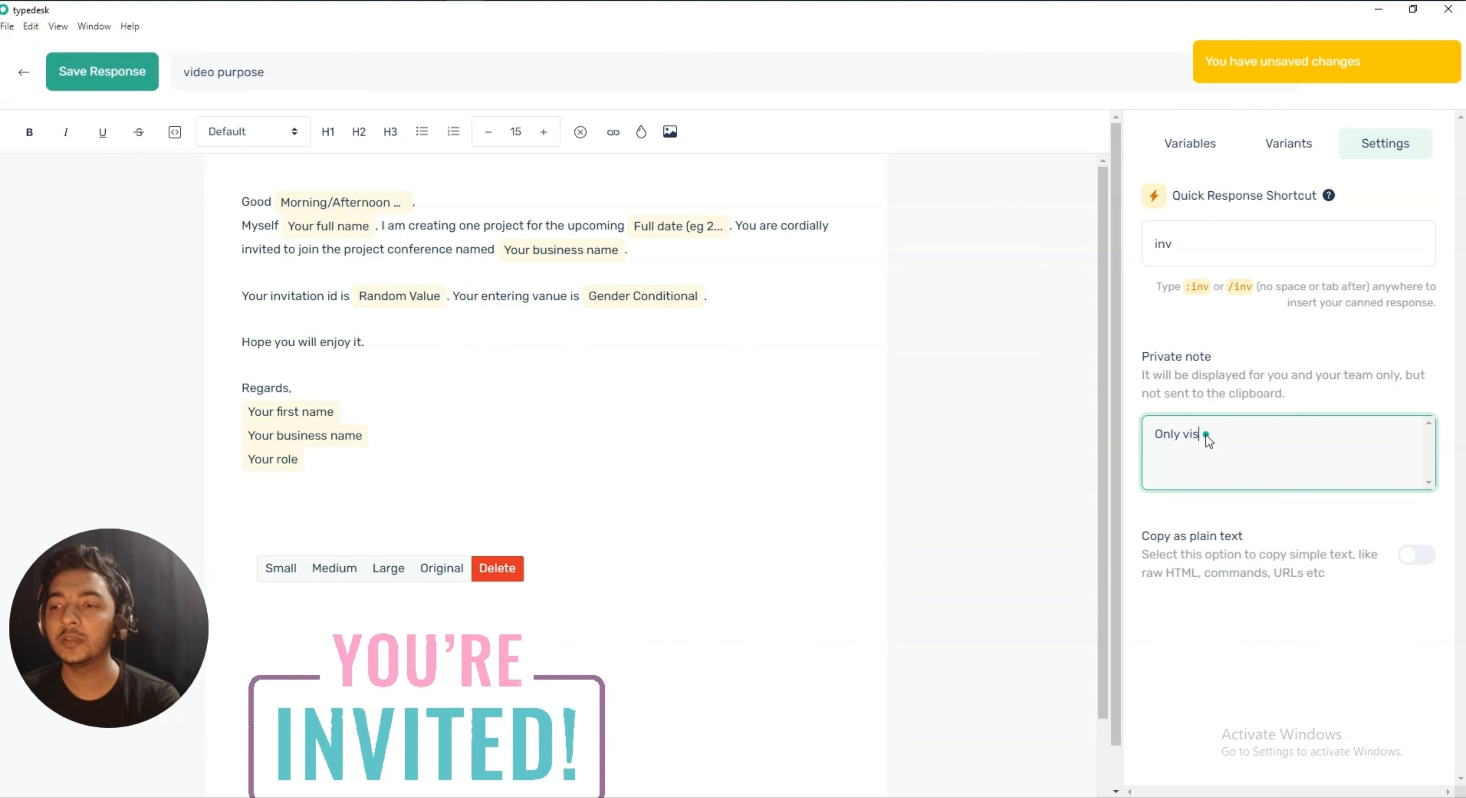
pyautogui.write('ible for you.')
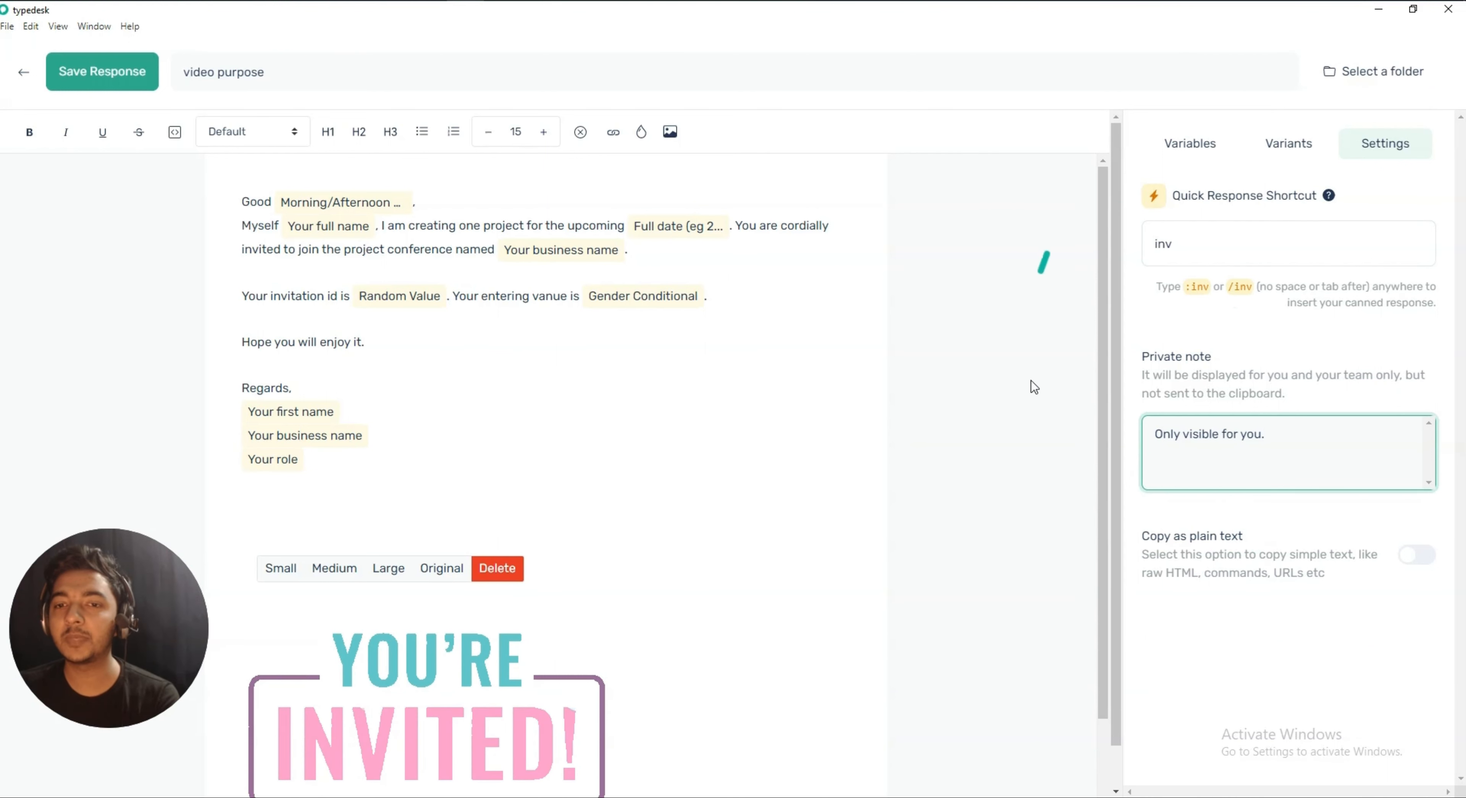
pyautogui.click(578, 430)
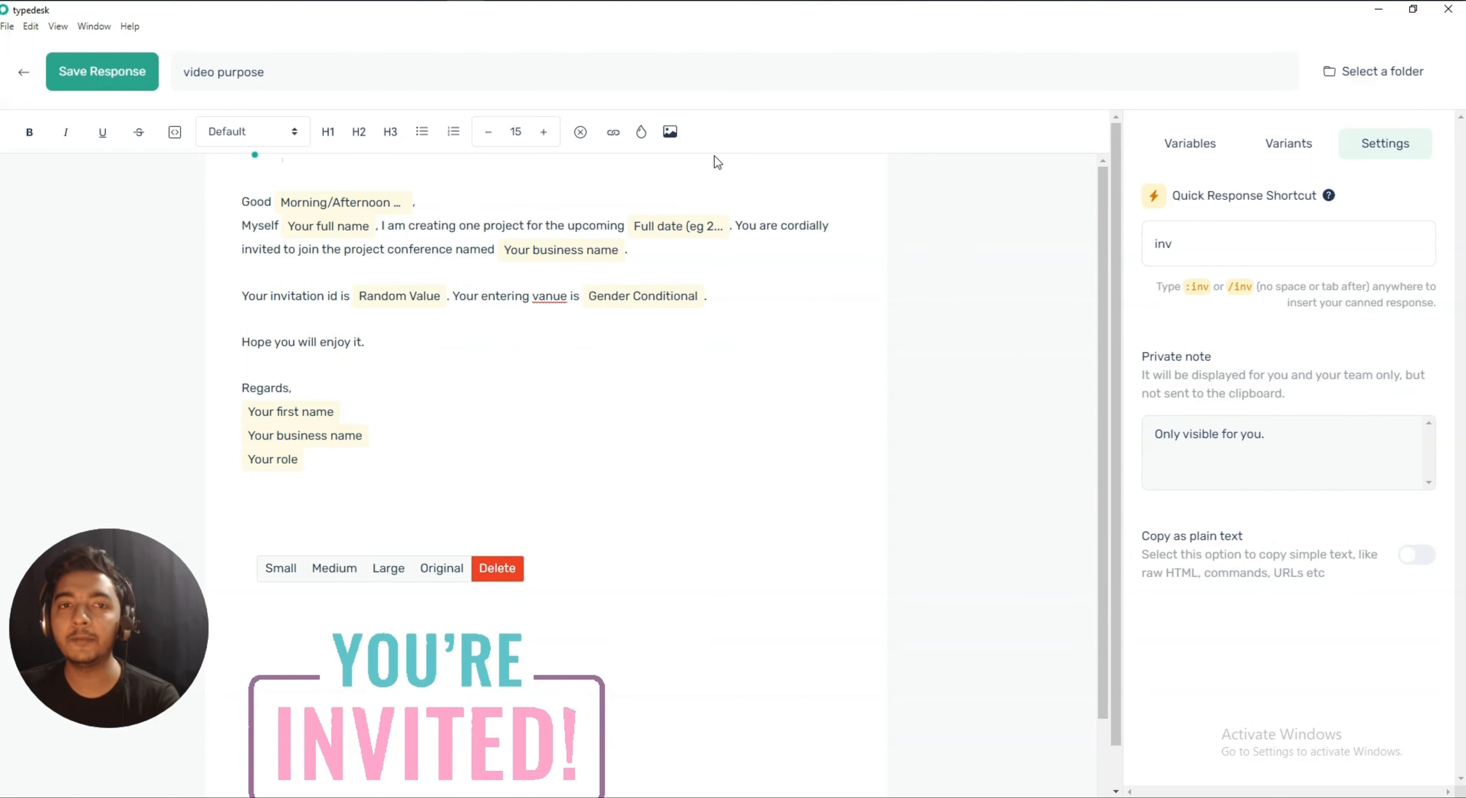
# Create a folder named "Test Folder" for the video purpose response and save the response
pyautogui.click(1345, 77)
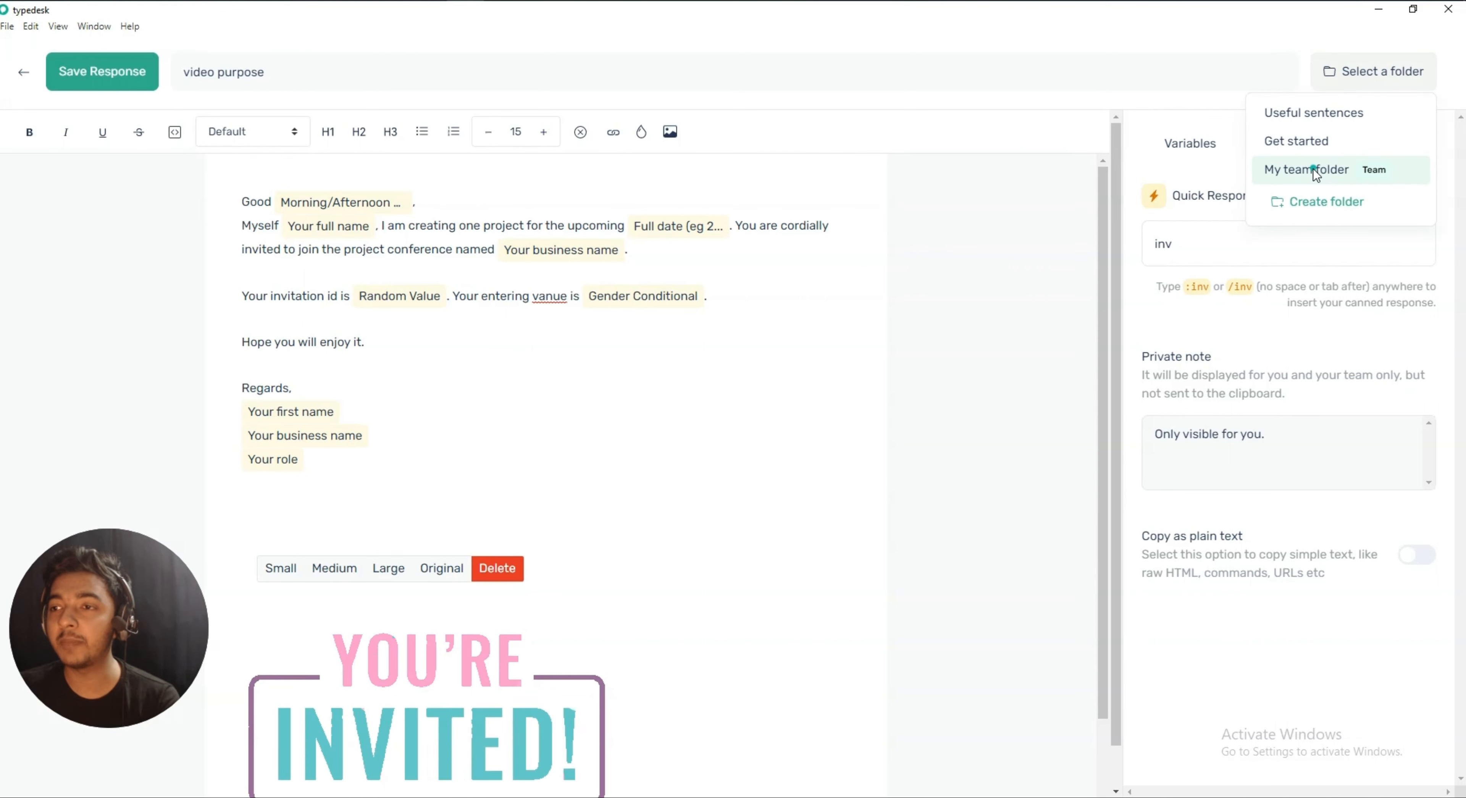
pyautogui.click(1315, 202)
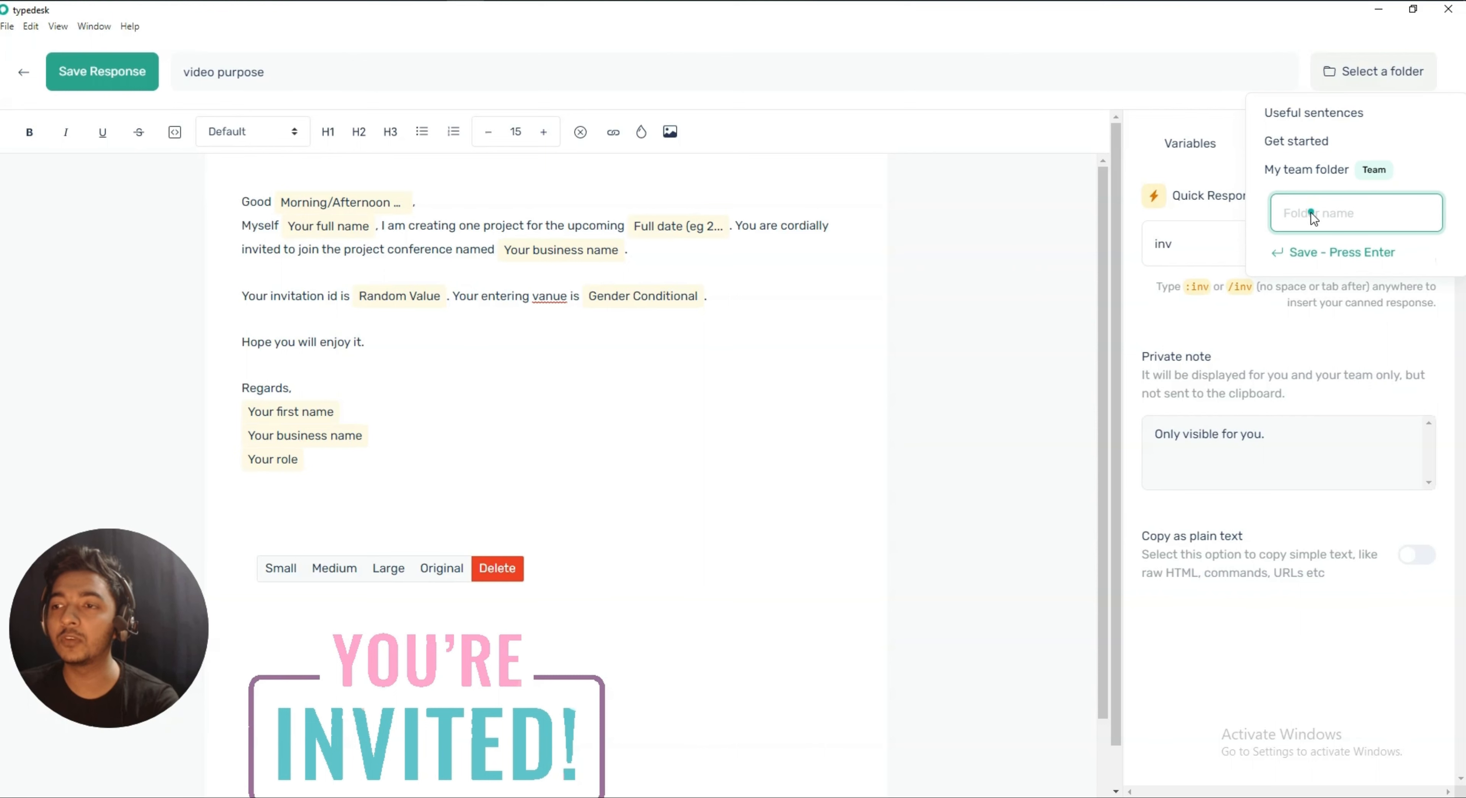
pyautogui.write('Test')
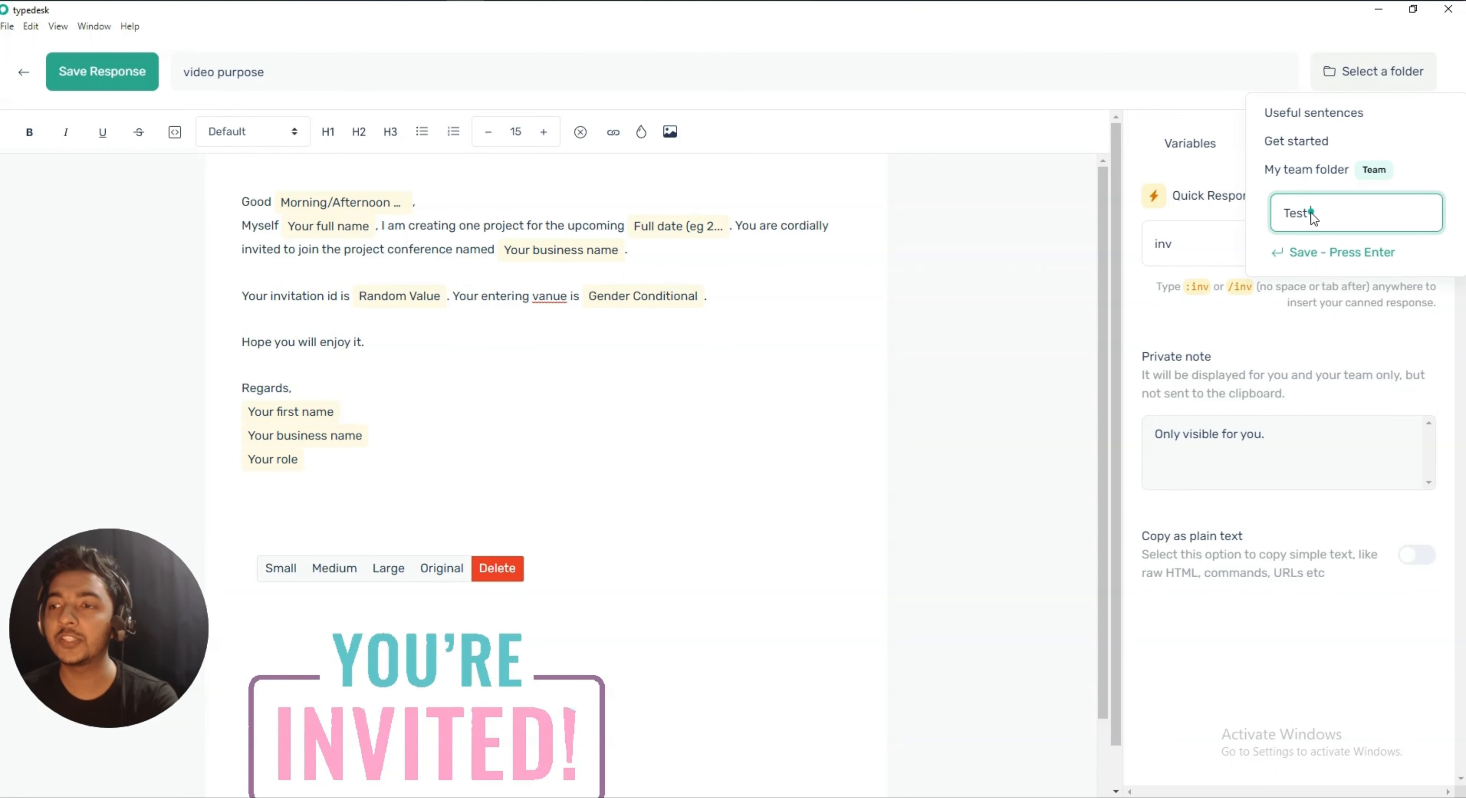
pyautogui.write(' Folder')
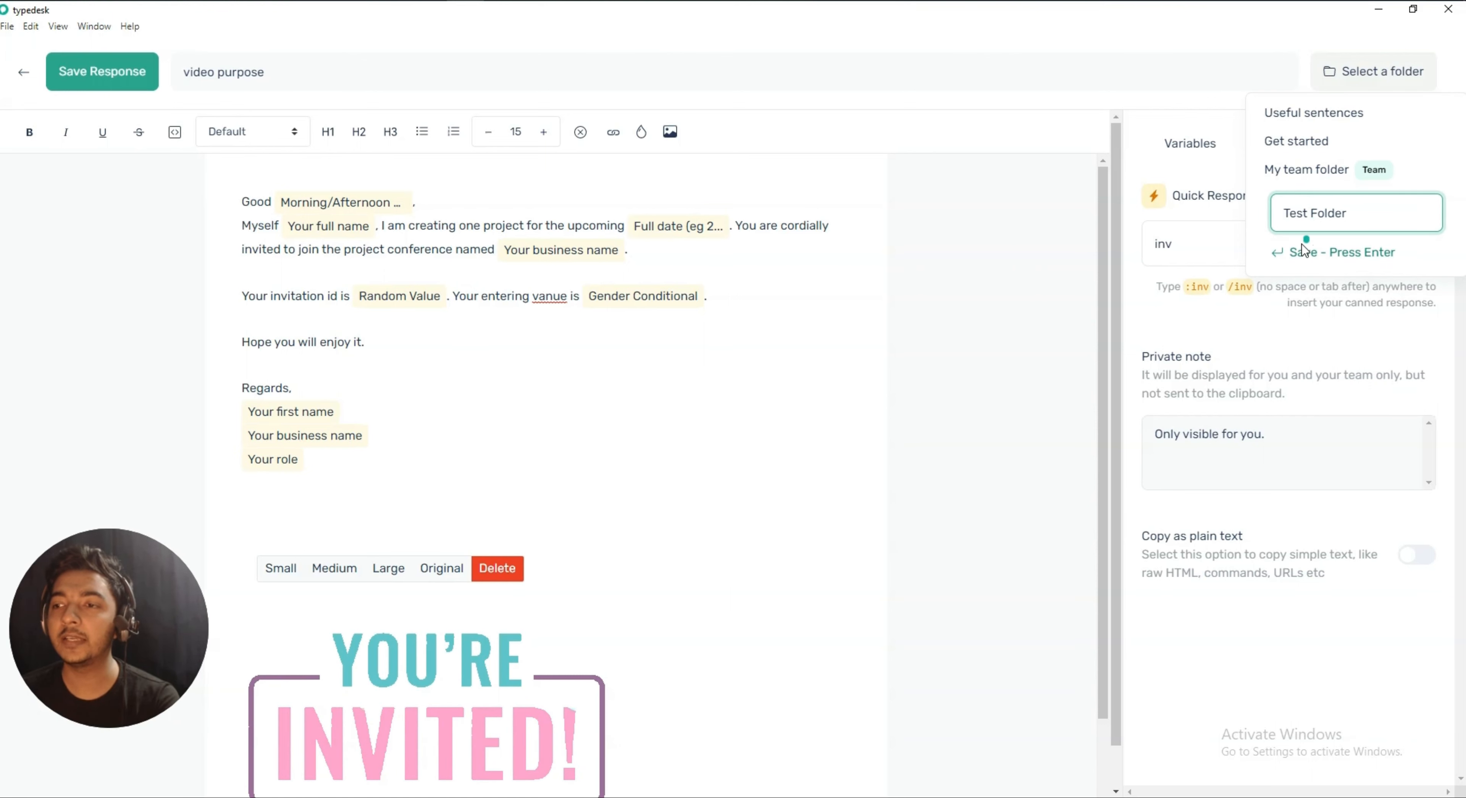
pyautogui.click(1304, 250)
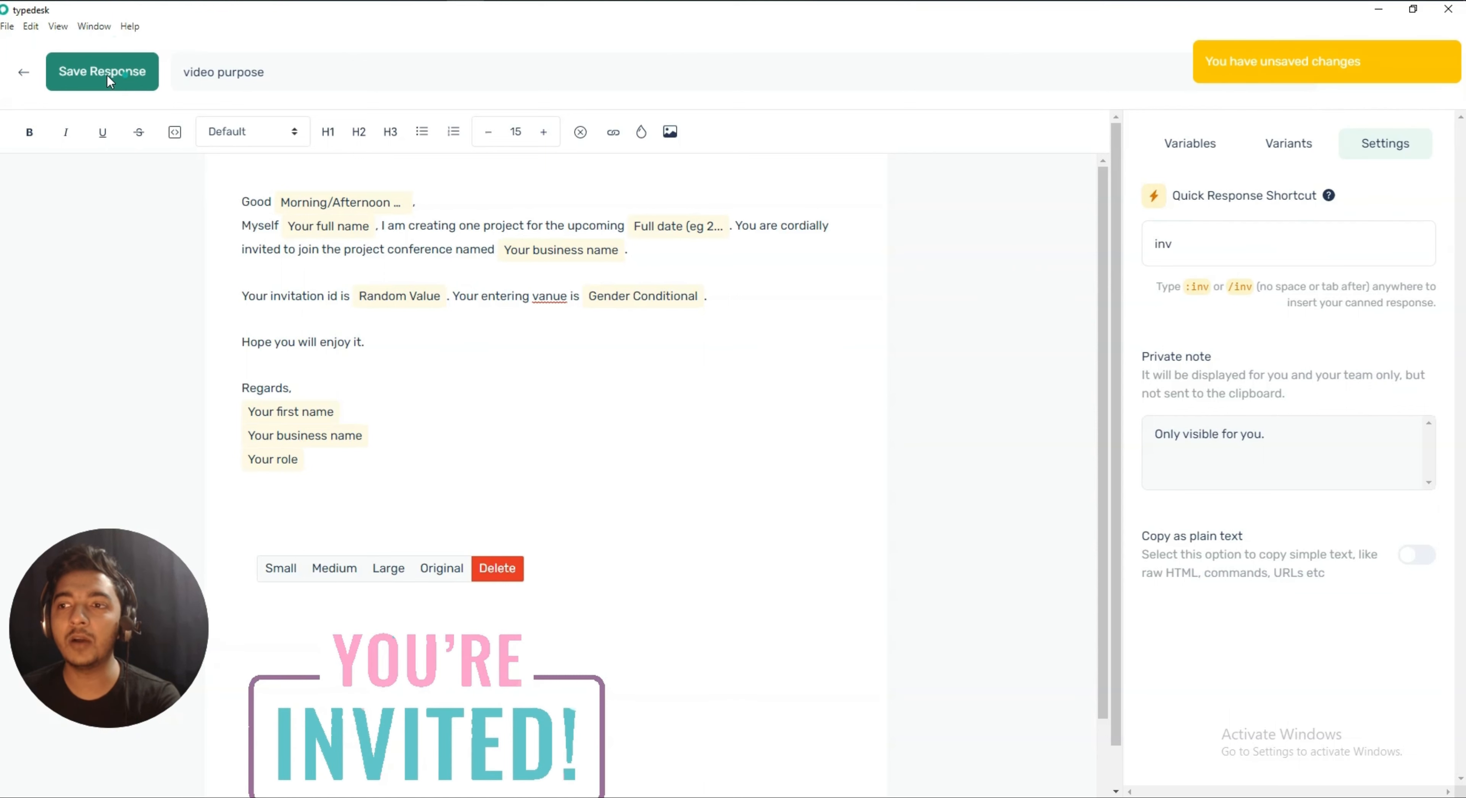
pyautogui.click(86, 72)
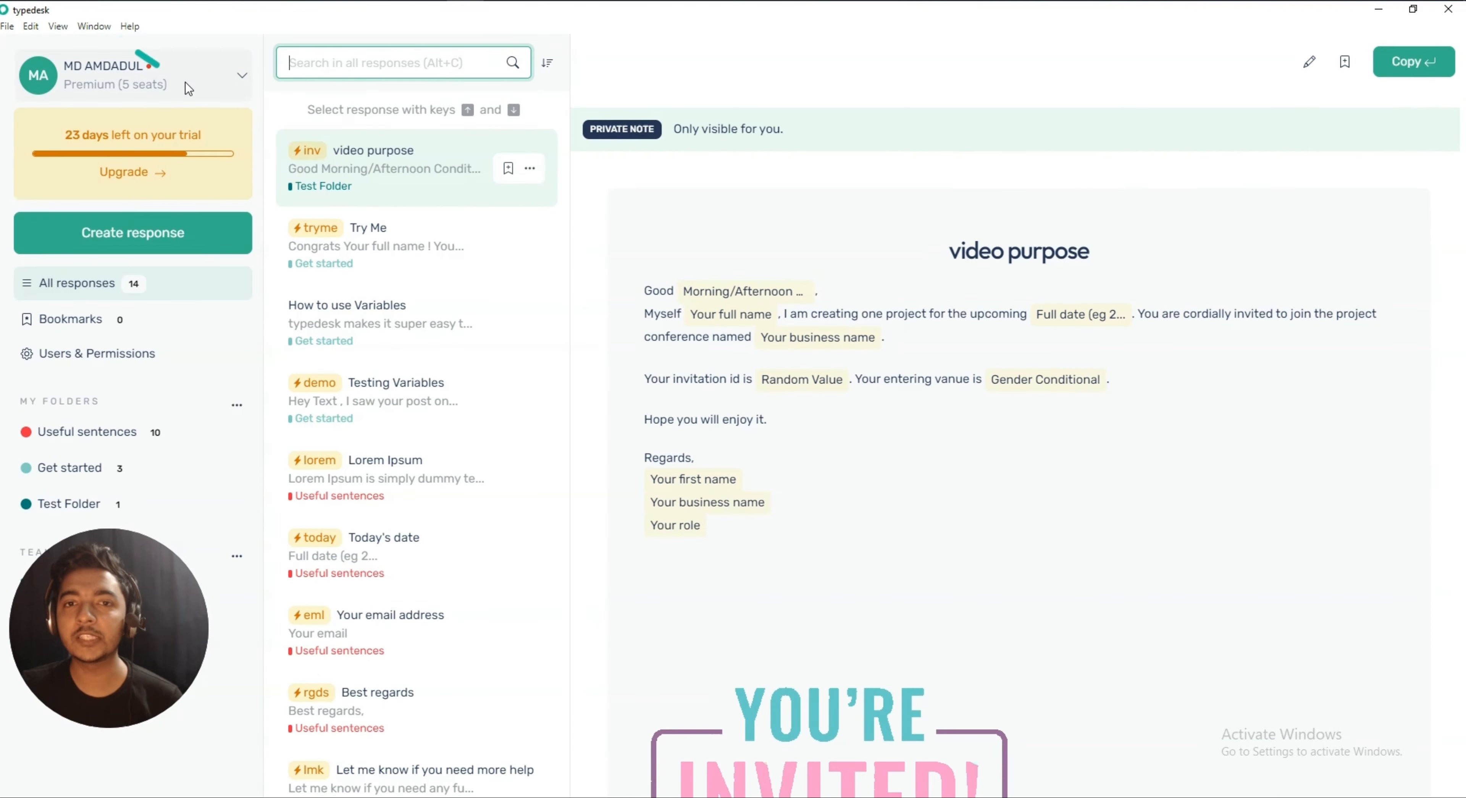
# Switch to the Facebook group in the browser, start a new post and insert the video purpose response with "/inv", choosing Male as recipient gender
pyautogui.hotkey('alt', 'Tab')
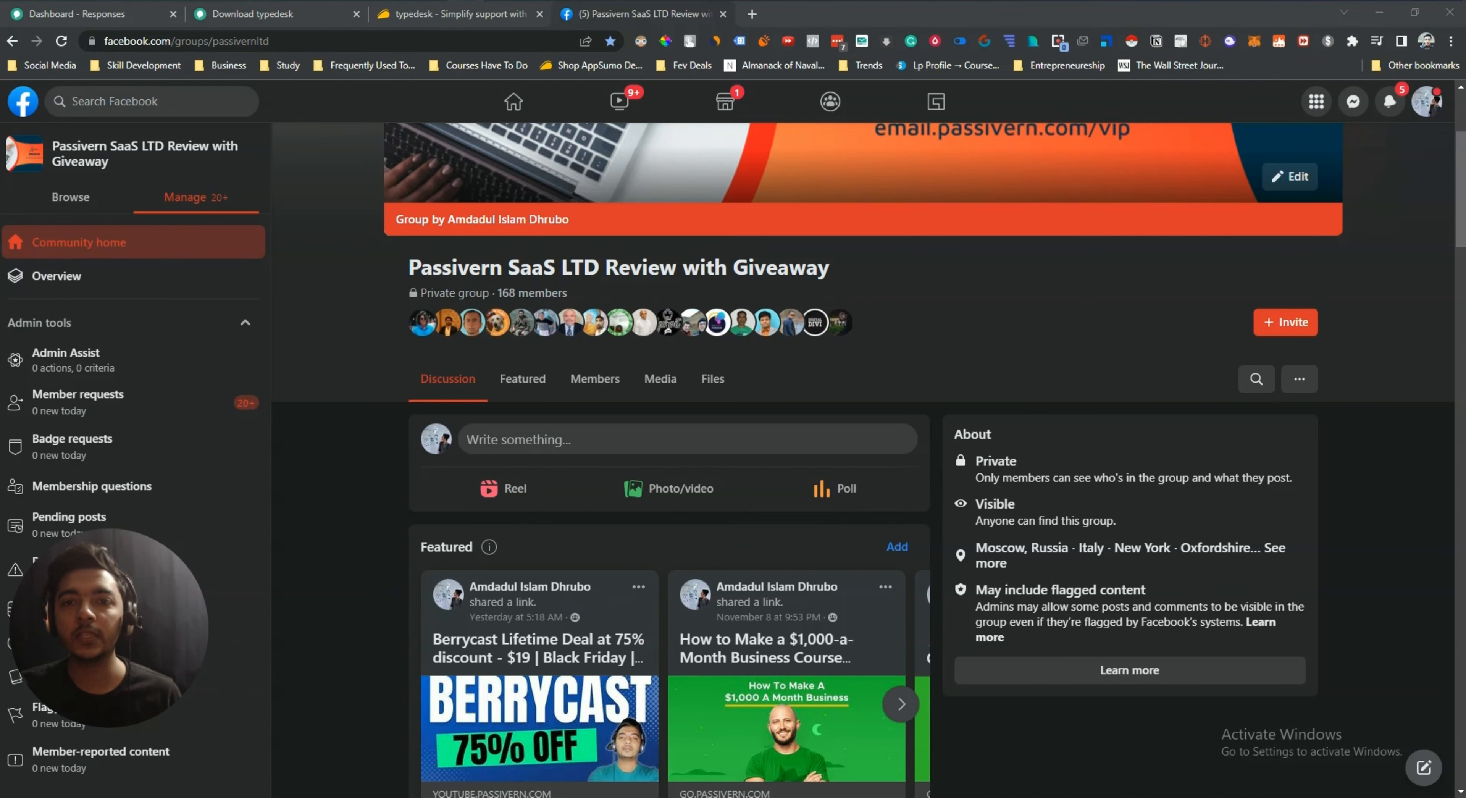
pyautogui.hotkey('alt', 'Tab')
pyautogui.hotkey('alt', 'Tab')
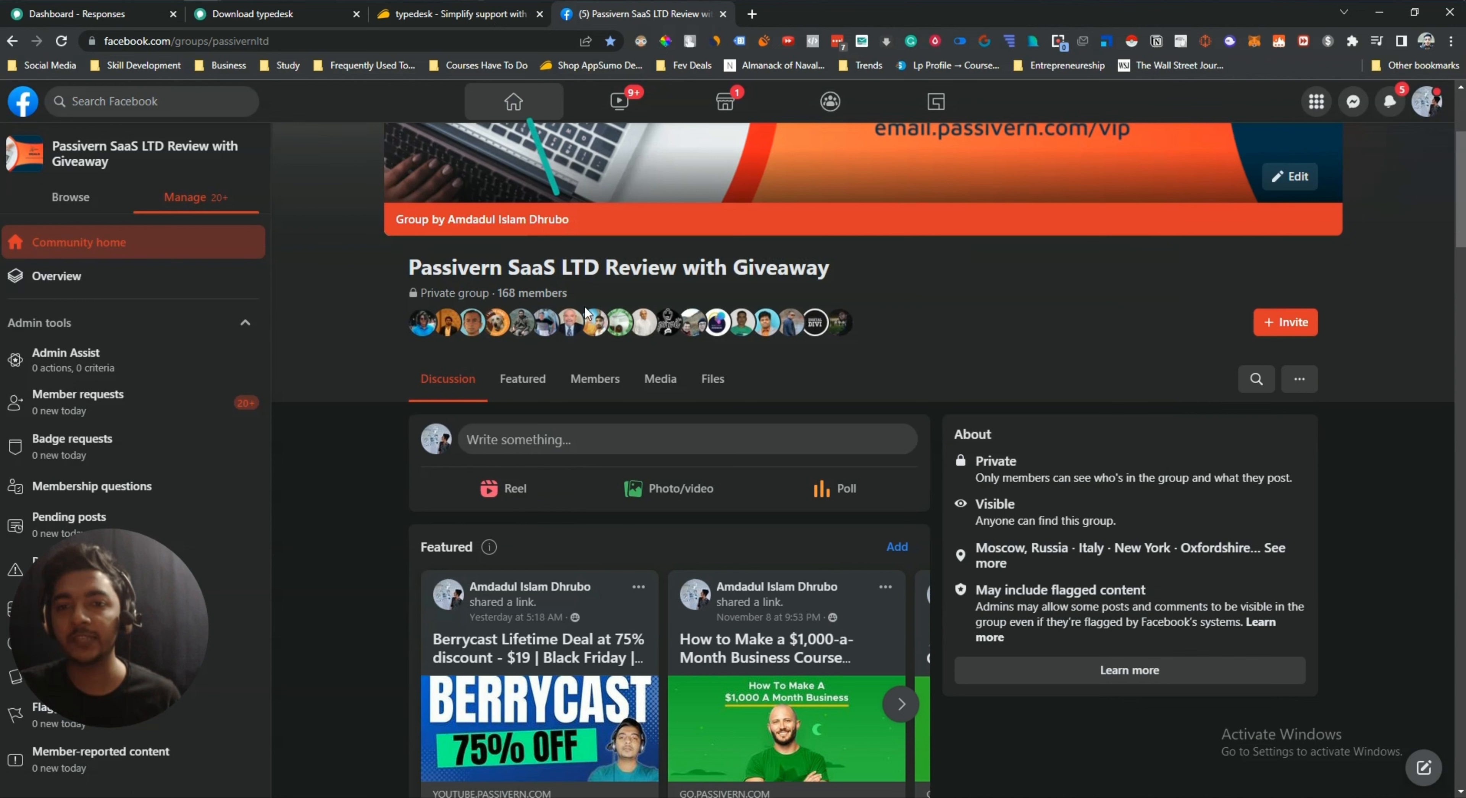
pyautogui.click(653, 439)
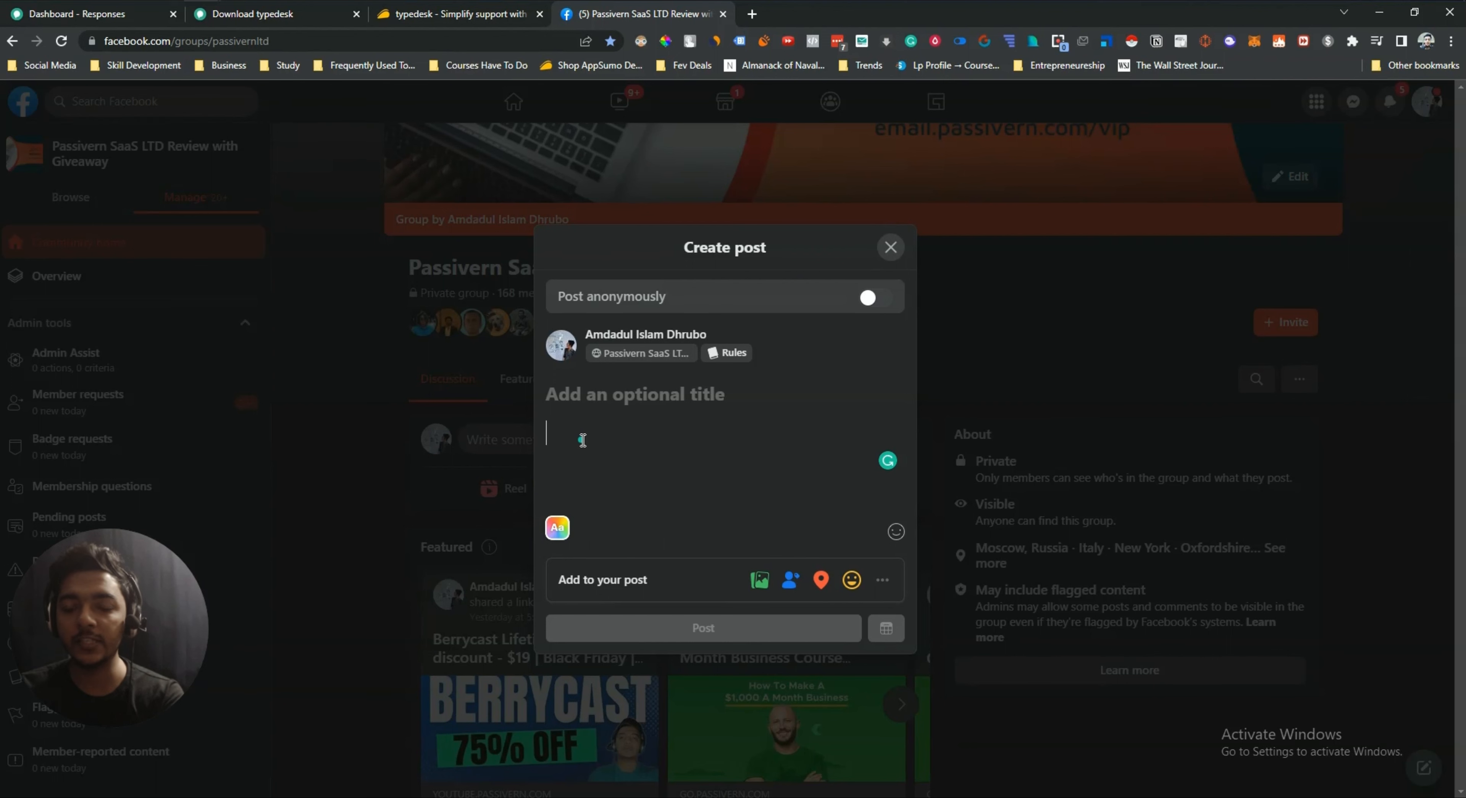
pyautogui.write('/i')
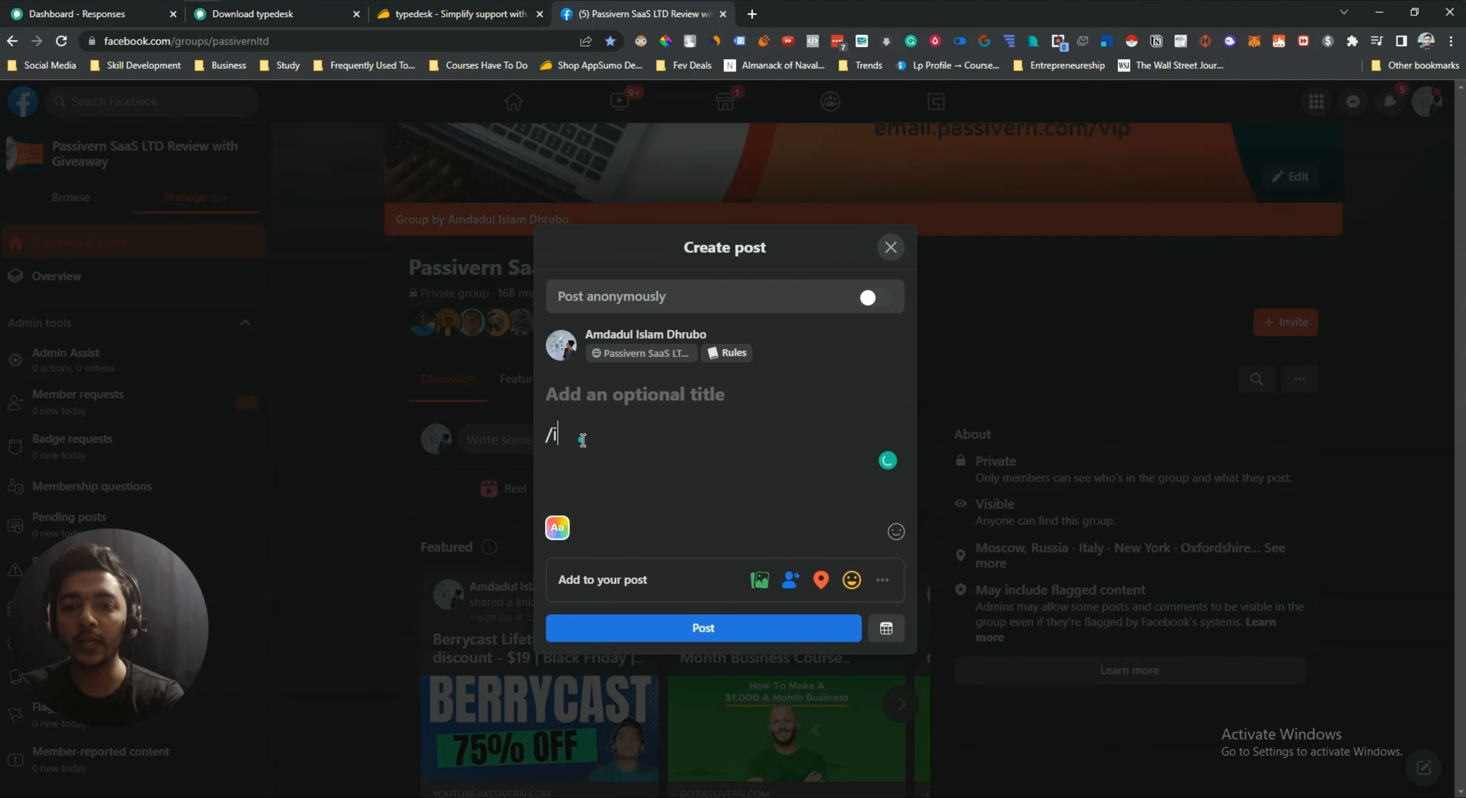
pyautogui.write('n')
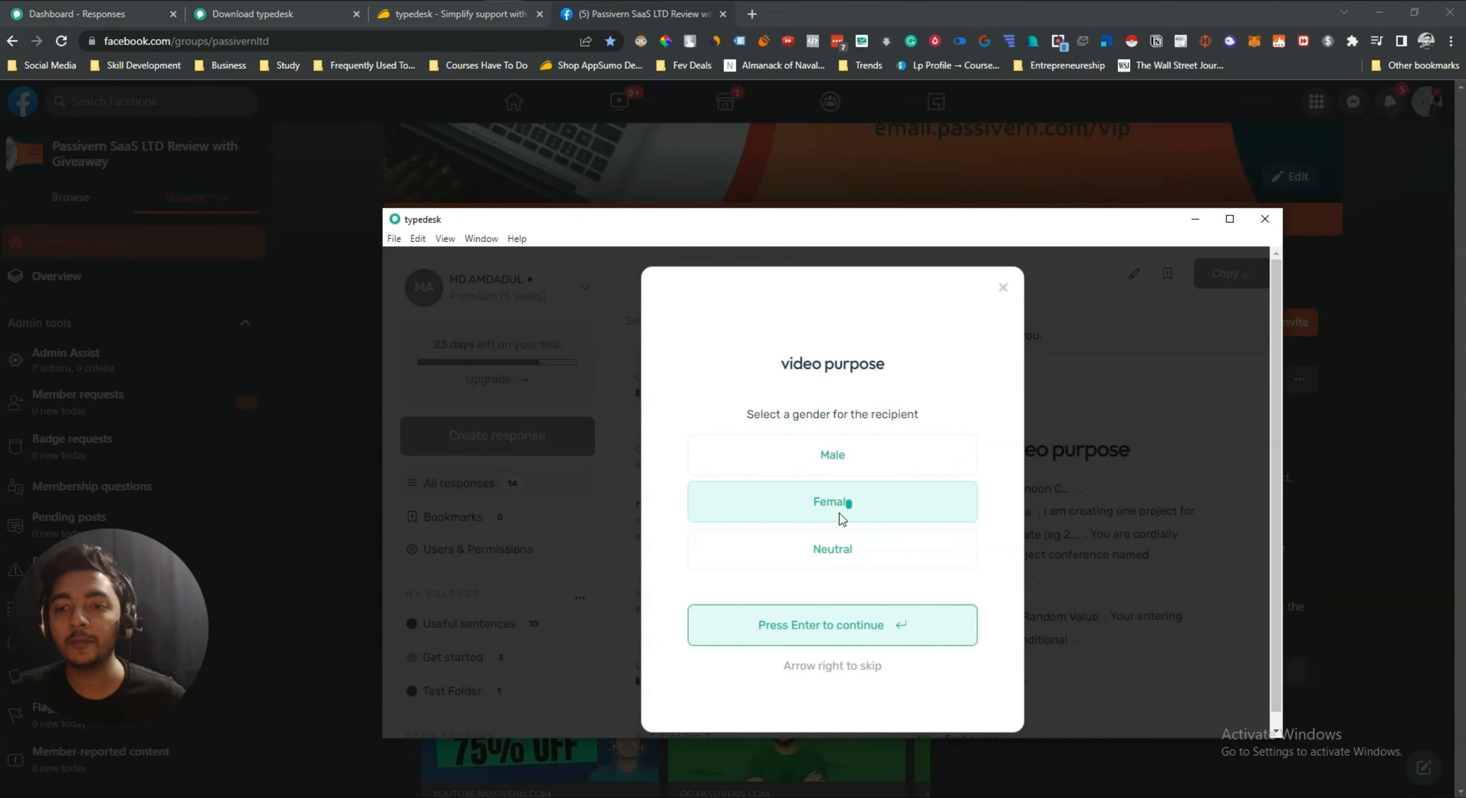
pyautogui.click(850, 456)
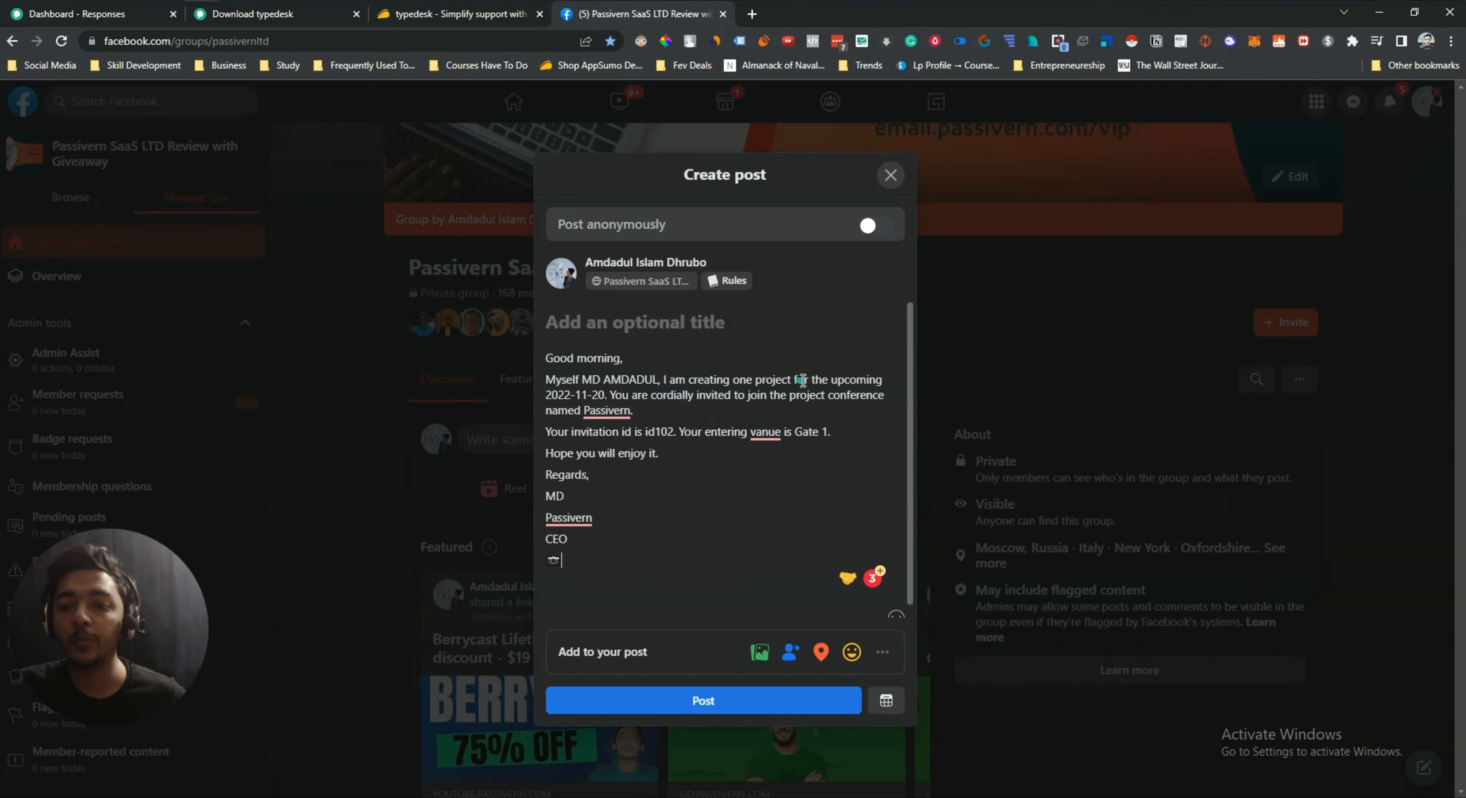
# Examine the date, conference sentence, invitation id and entry venue filled into the post text
pyautogui.moveTo(547, 394); pyautogui.dragTo(605, 394)
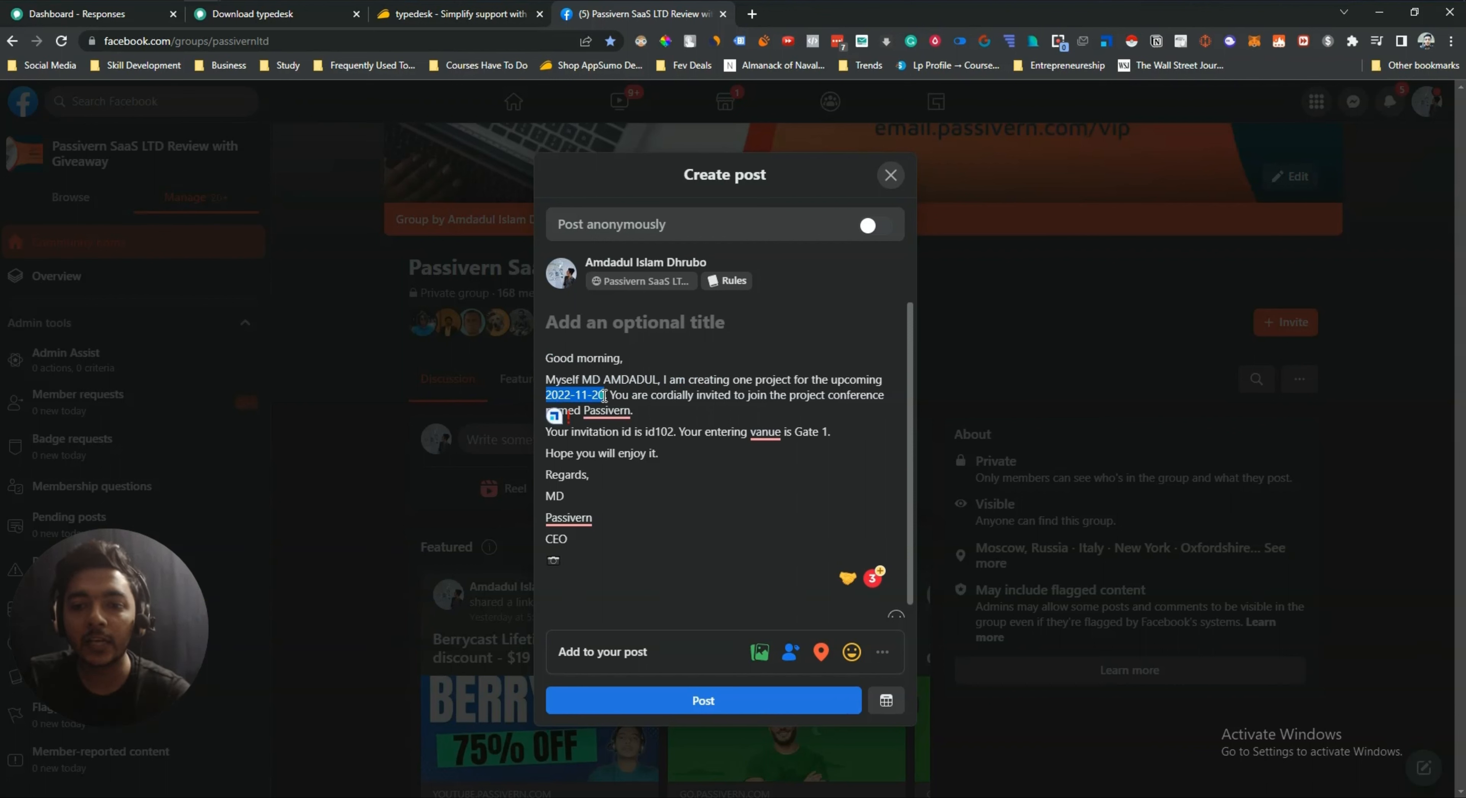
pyautogui.click(668, 397)
pyautogui.click(694, 397)
pyautogui.moveTo(694, 397); pyautogui.dragTo(874, 397)
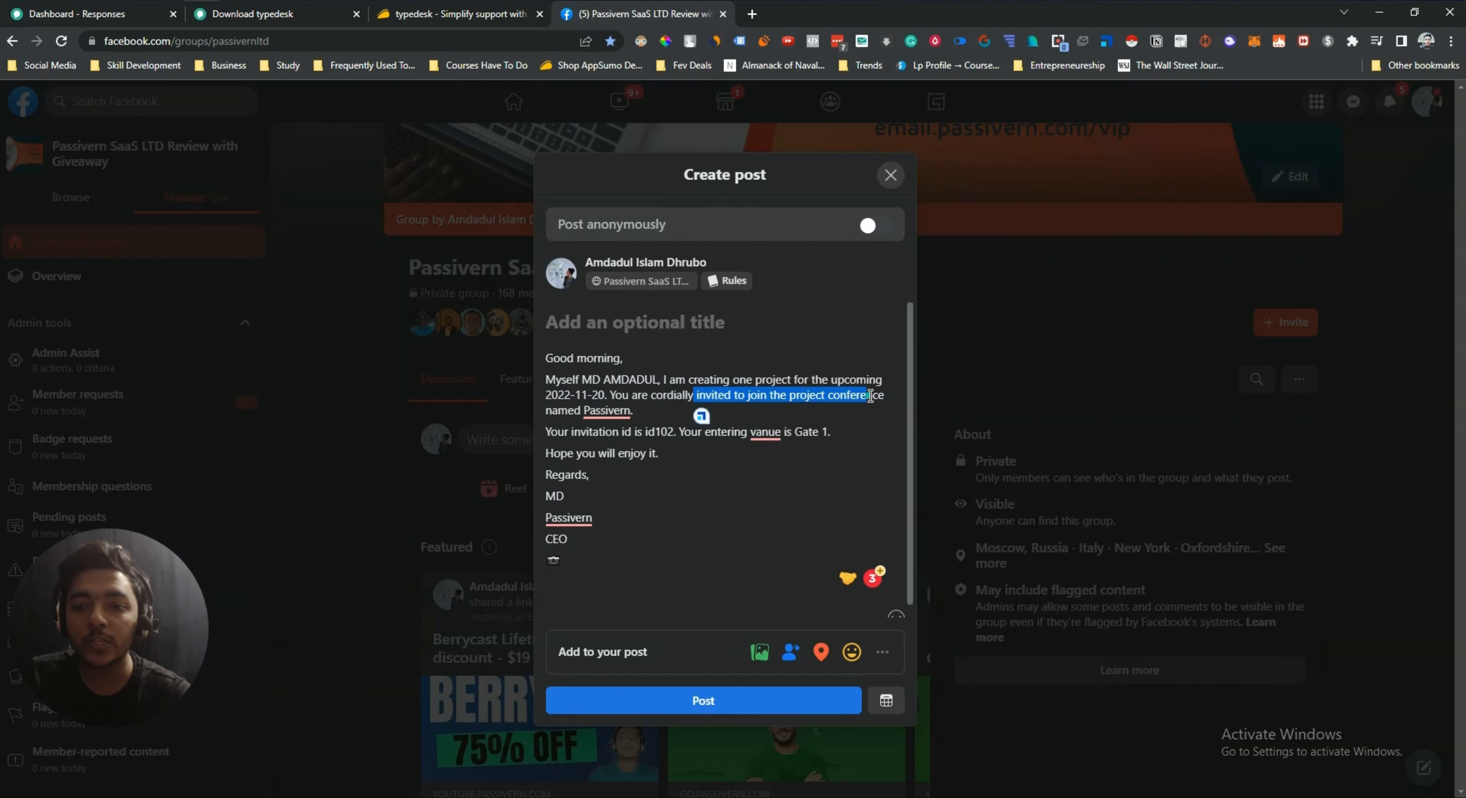
pyautogui.click(773, 396)
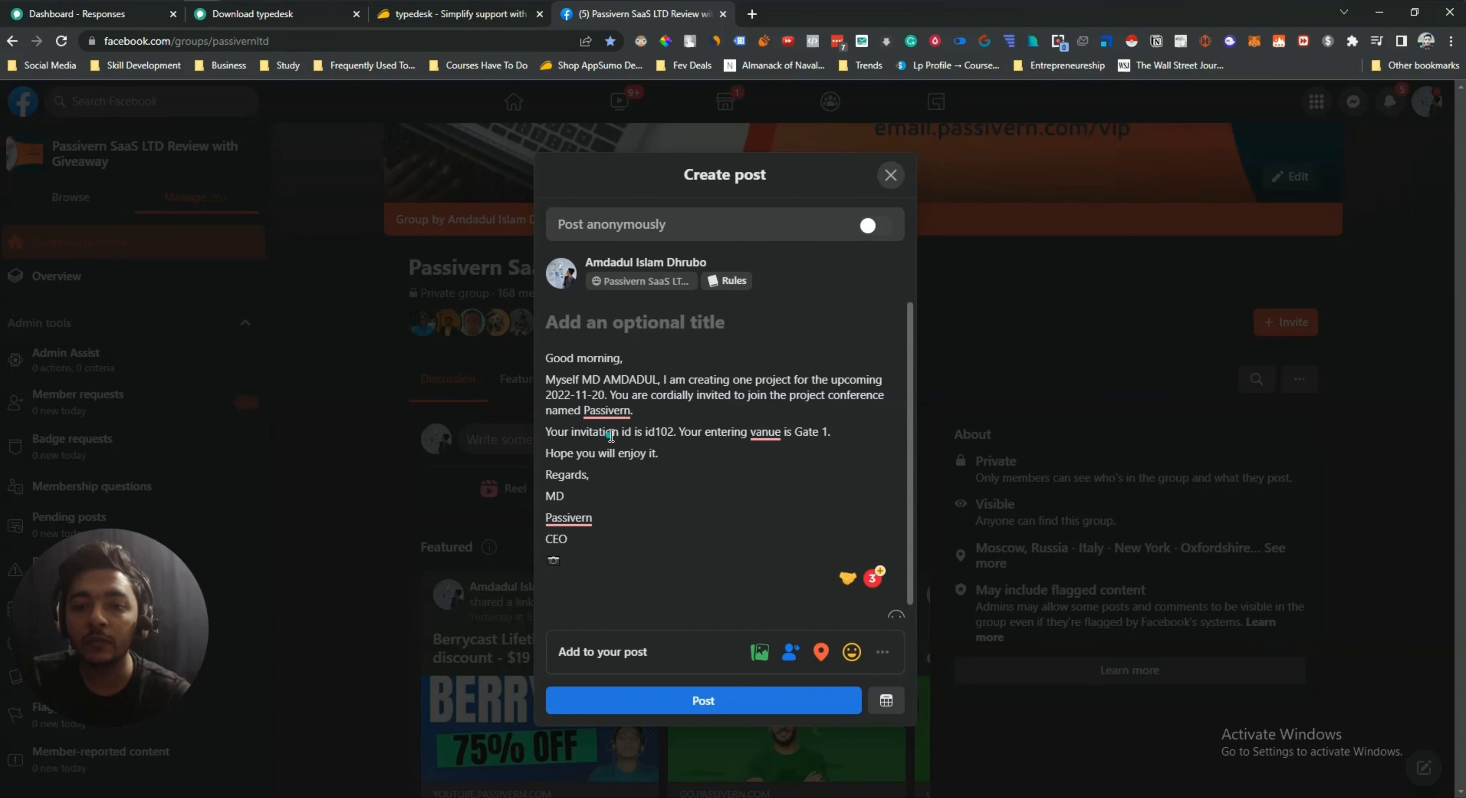
pyautogui.moveTo(662, 431); pyautogui.dragTo(674, 431)
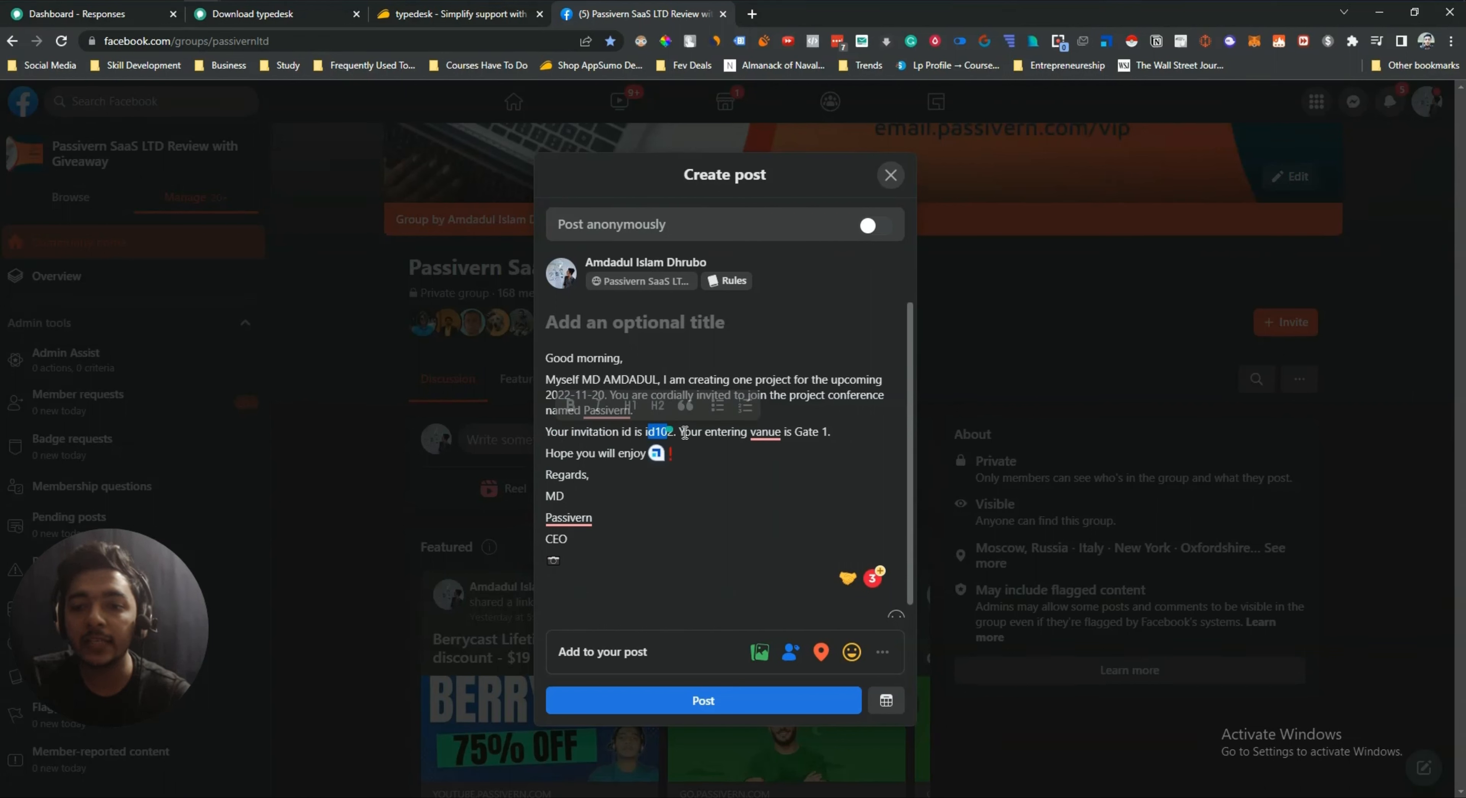
pyautogui.click(685, 431)
pyautogui.moveTo(821, 431); pyautogui.dragTo(808, 431)
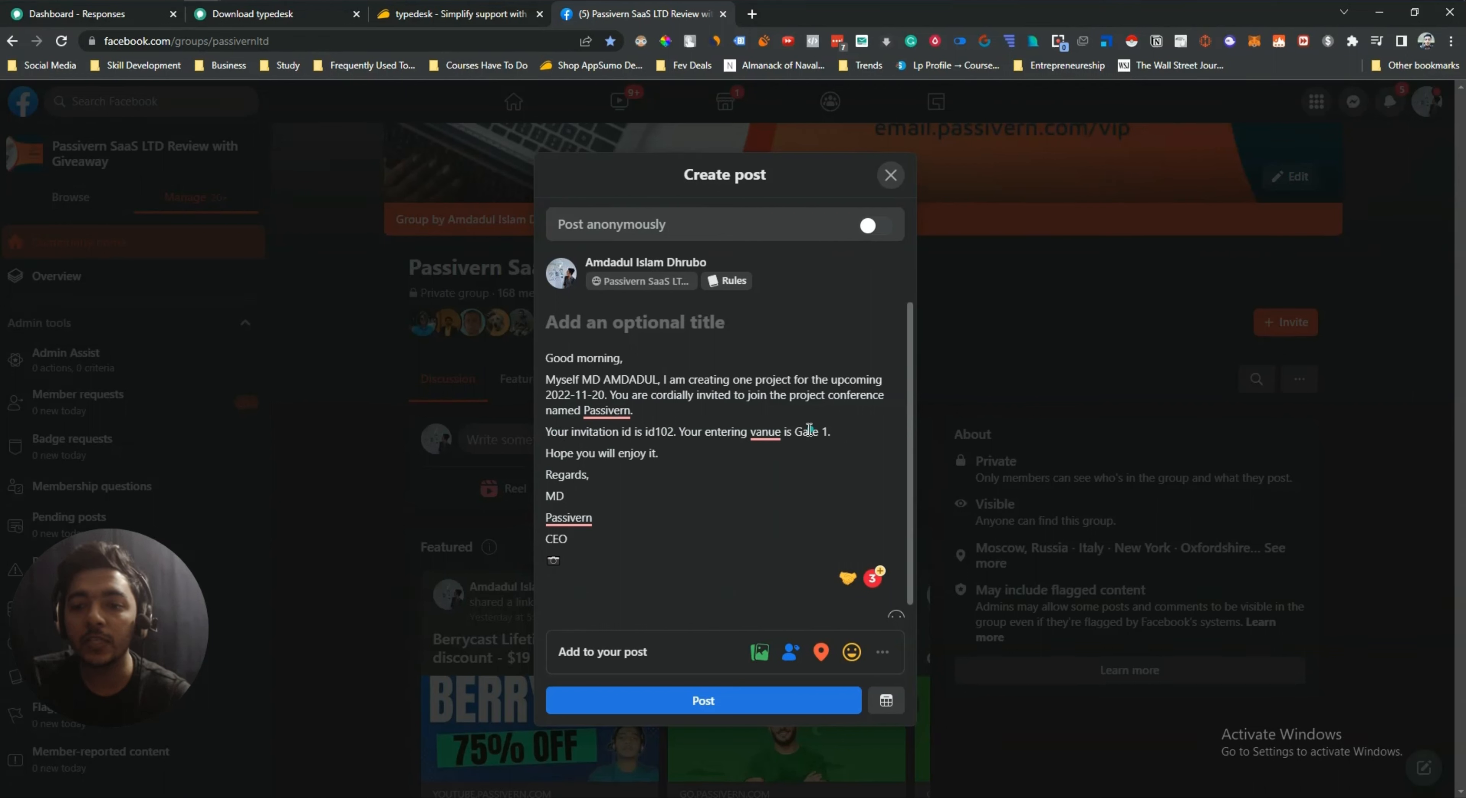
# Check the signature lines and the image placeholder at the end of the post, and look over the whole inserted text
pyautogui.click(576, 453)
pyautogui.moveTo(547, 495); pyautogui.dragTo(595, 501)
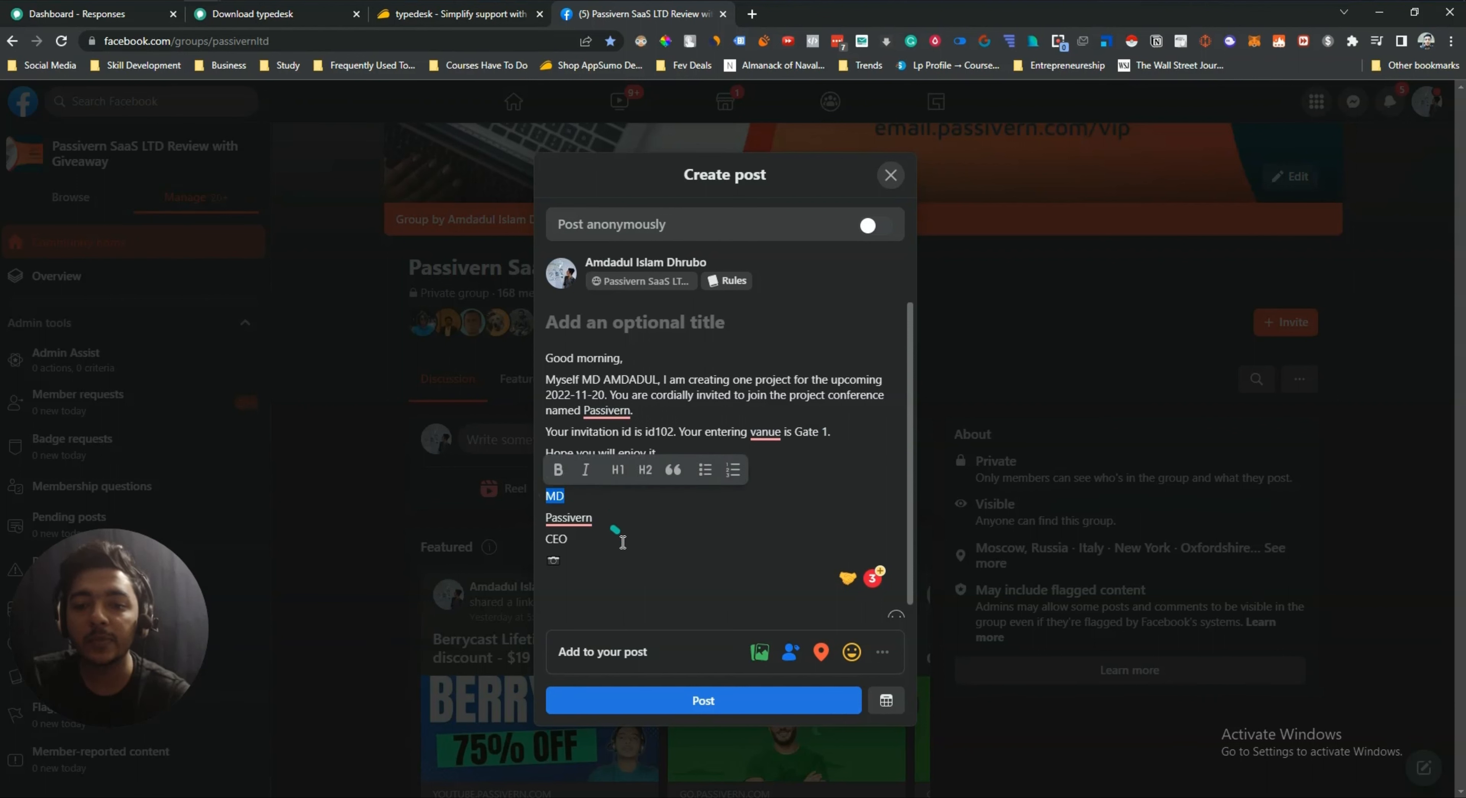
pyautogui.click(581, 562)
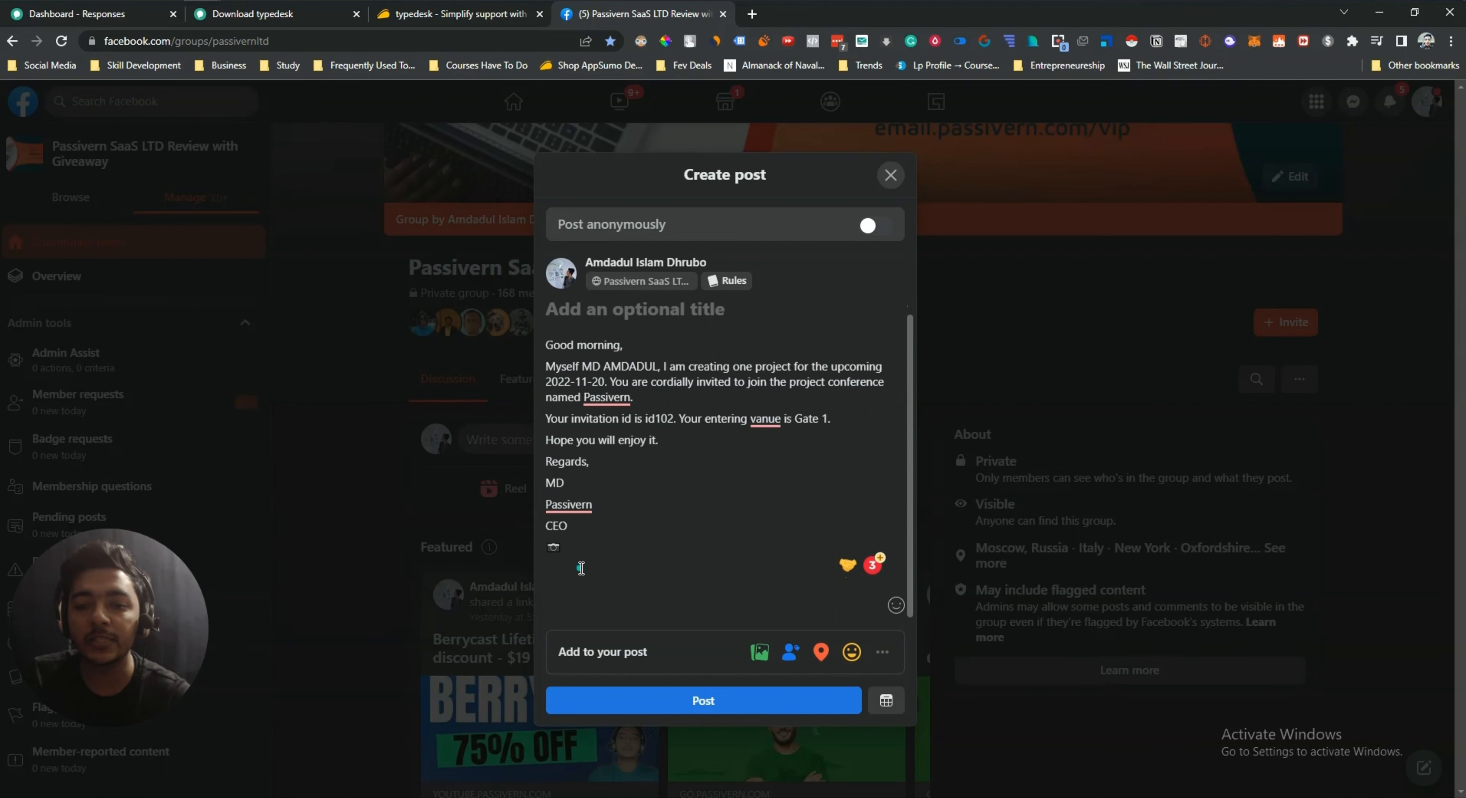
pyautogui.scroll(-1, 579, 557)
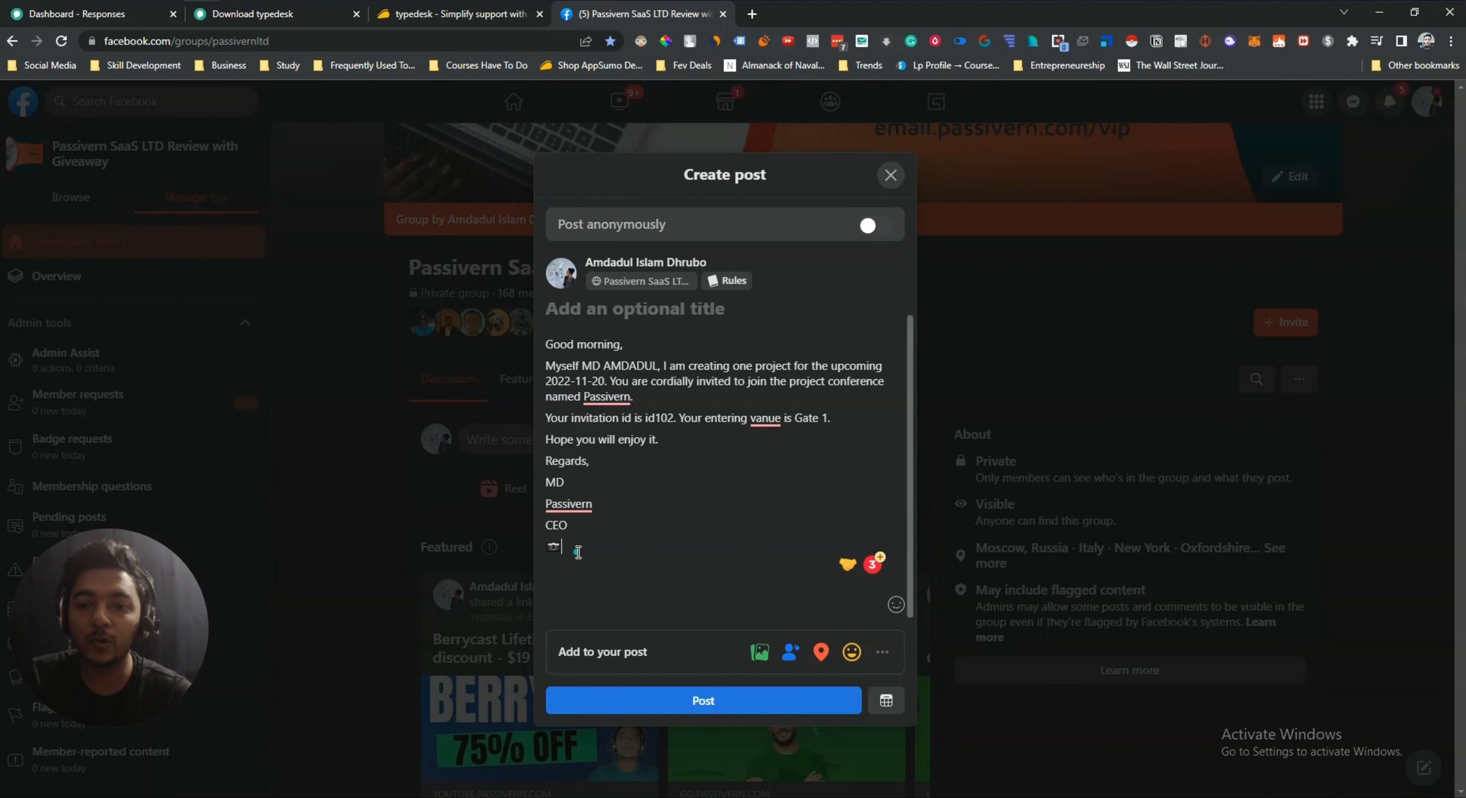
pyautogui.scroll(1, 577, 551)
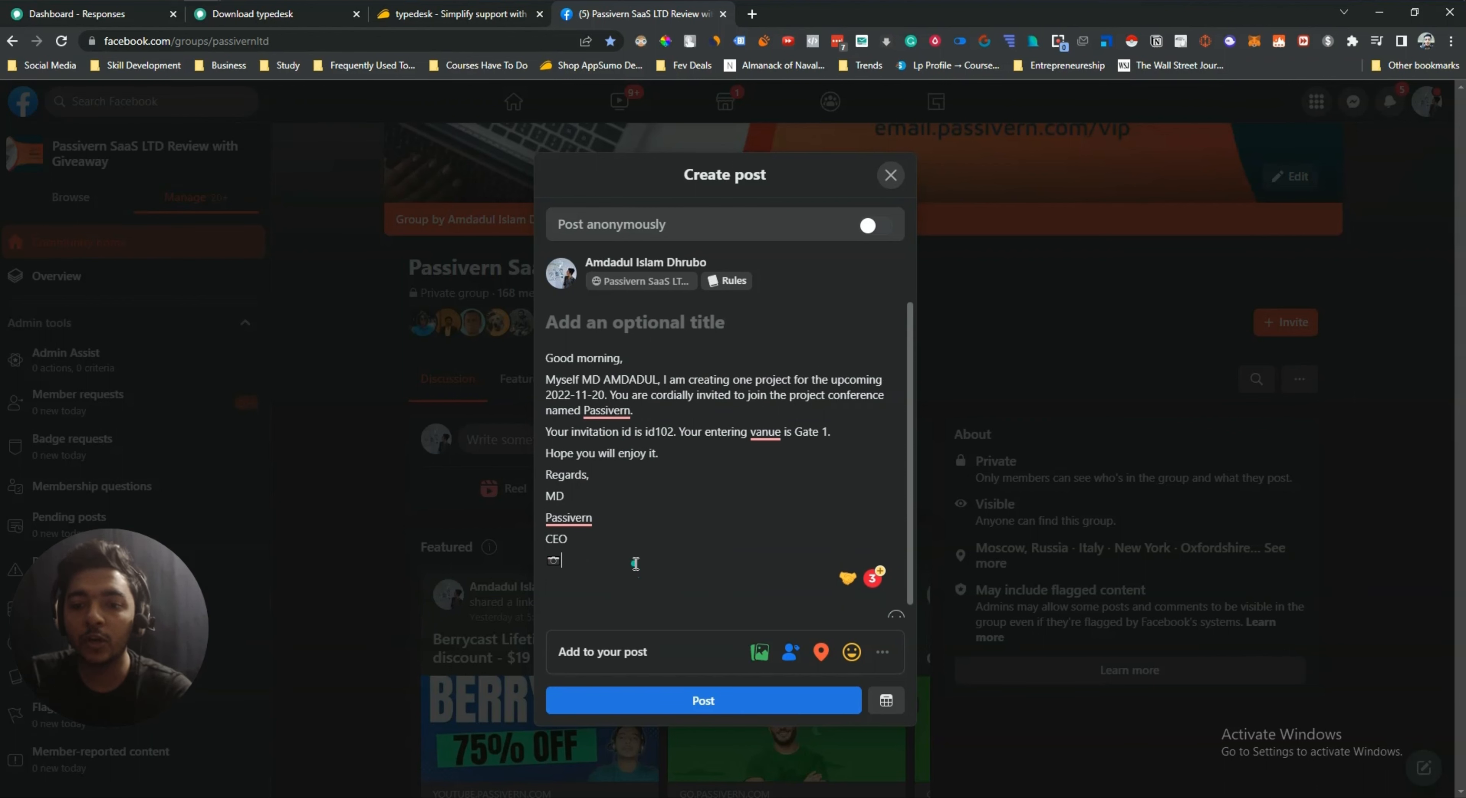
pyautogui.moveTo(564, 569); pyautogui.dragTo(554, 348)
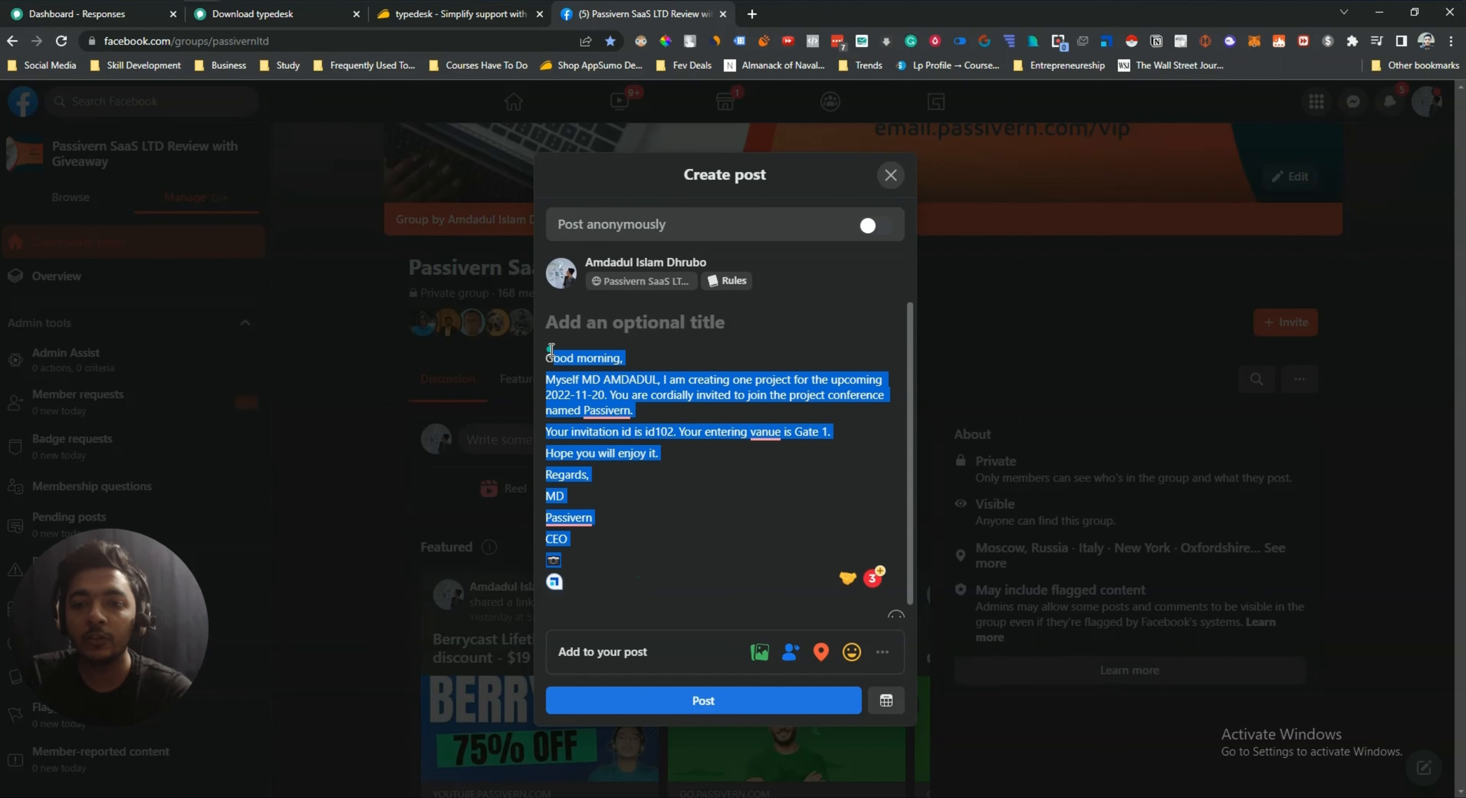
pyautogui.click(551, 349)
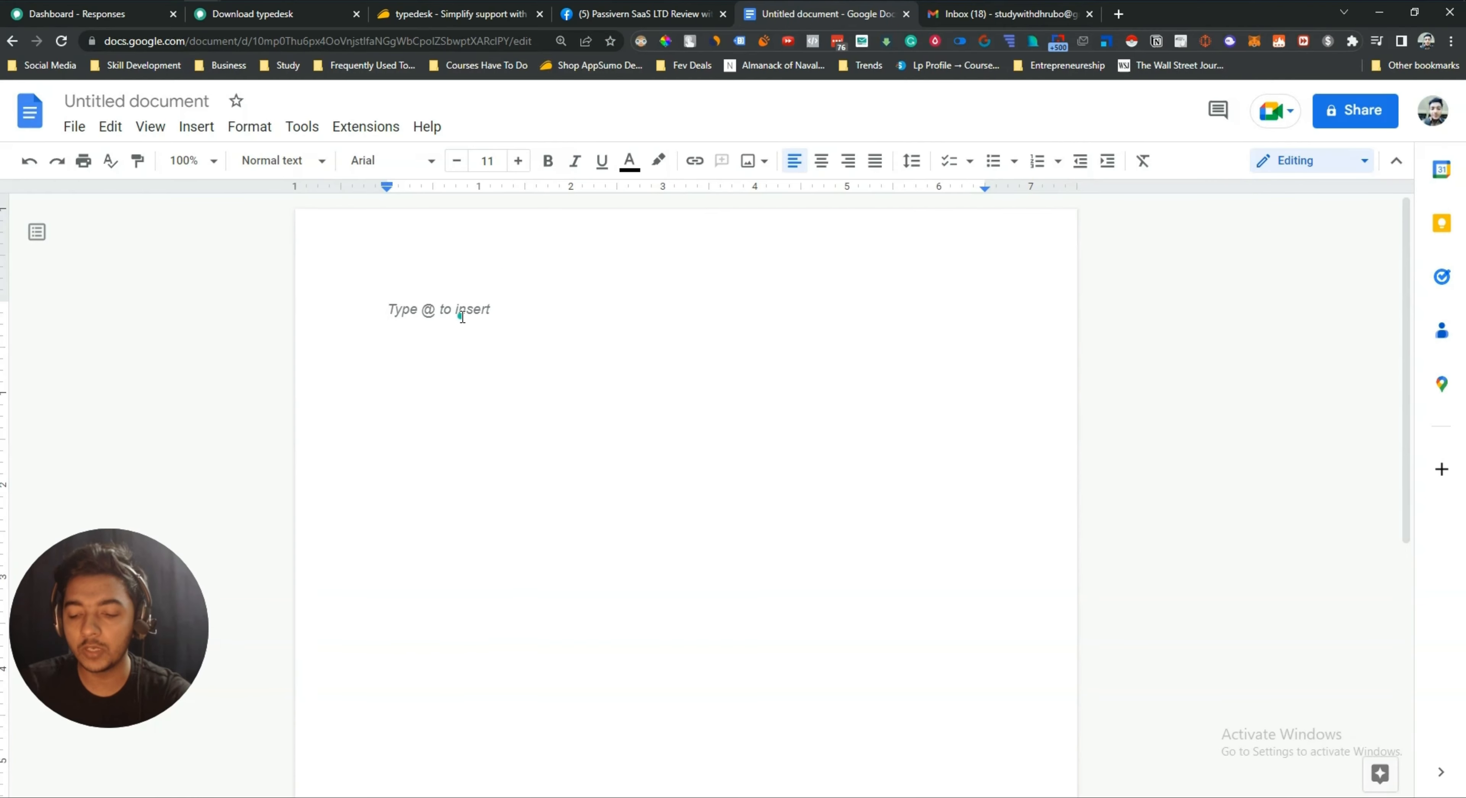
# Insert the video purpose response into the blank Google Docs document by its shortcut, choose Female as recipient gender and select the GIF link
pyautogui.write('/test')
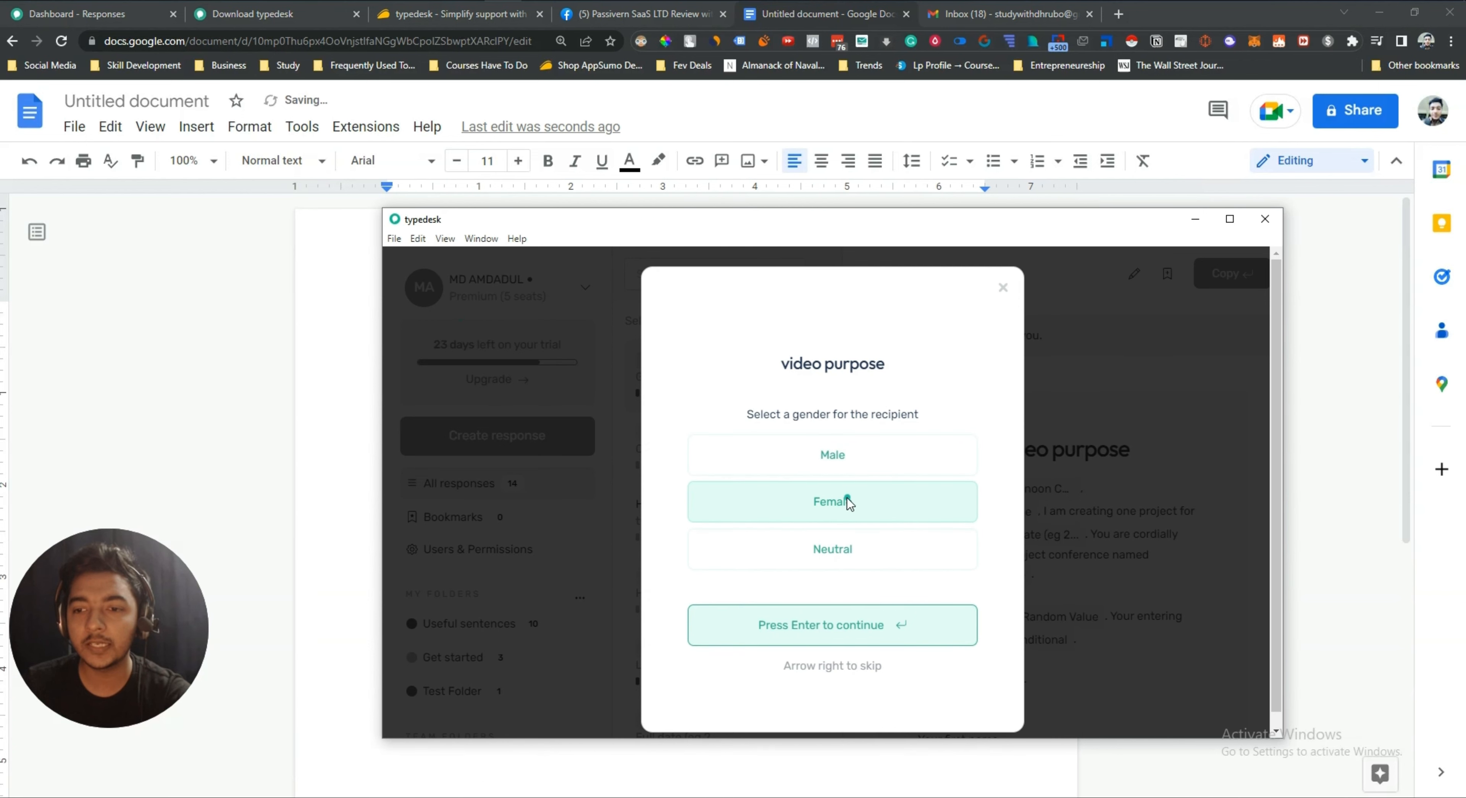
pyautogui.click(838, 501)
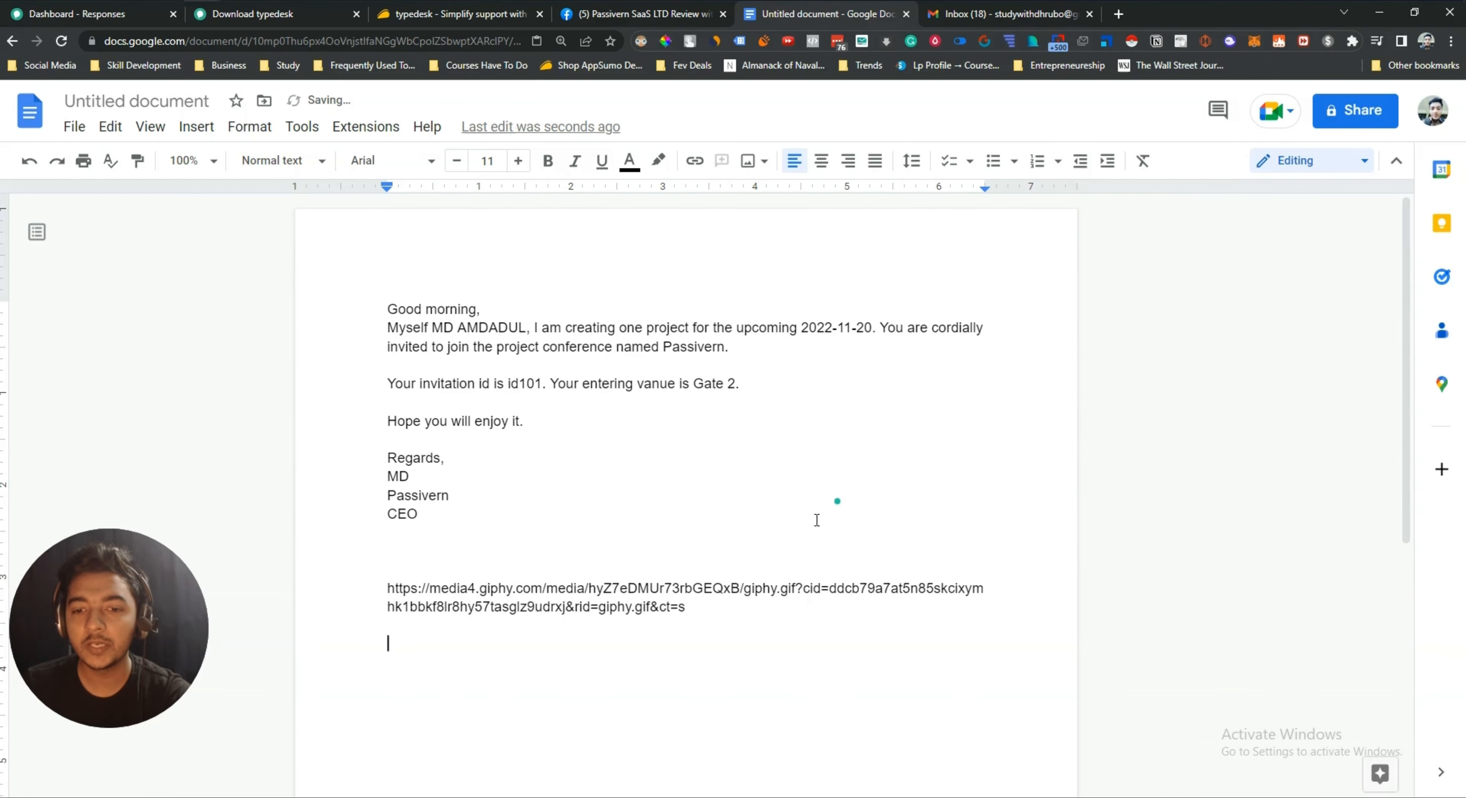
pyautogui.moveTo(387, 588); pyautogui.dragTo(713, 602)
pyautogui.click(716, 605)
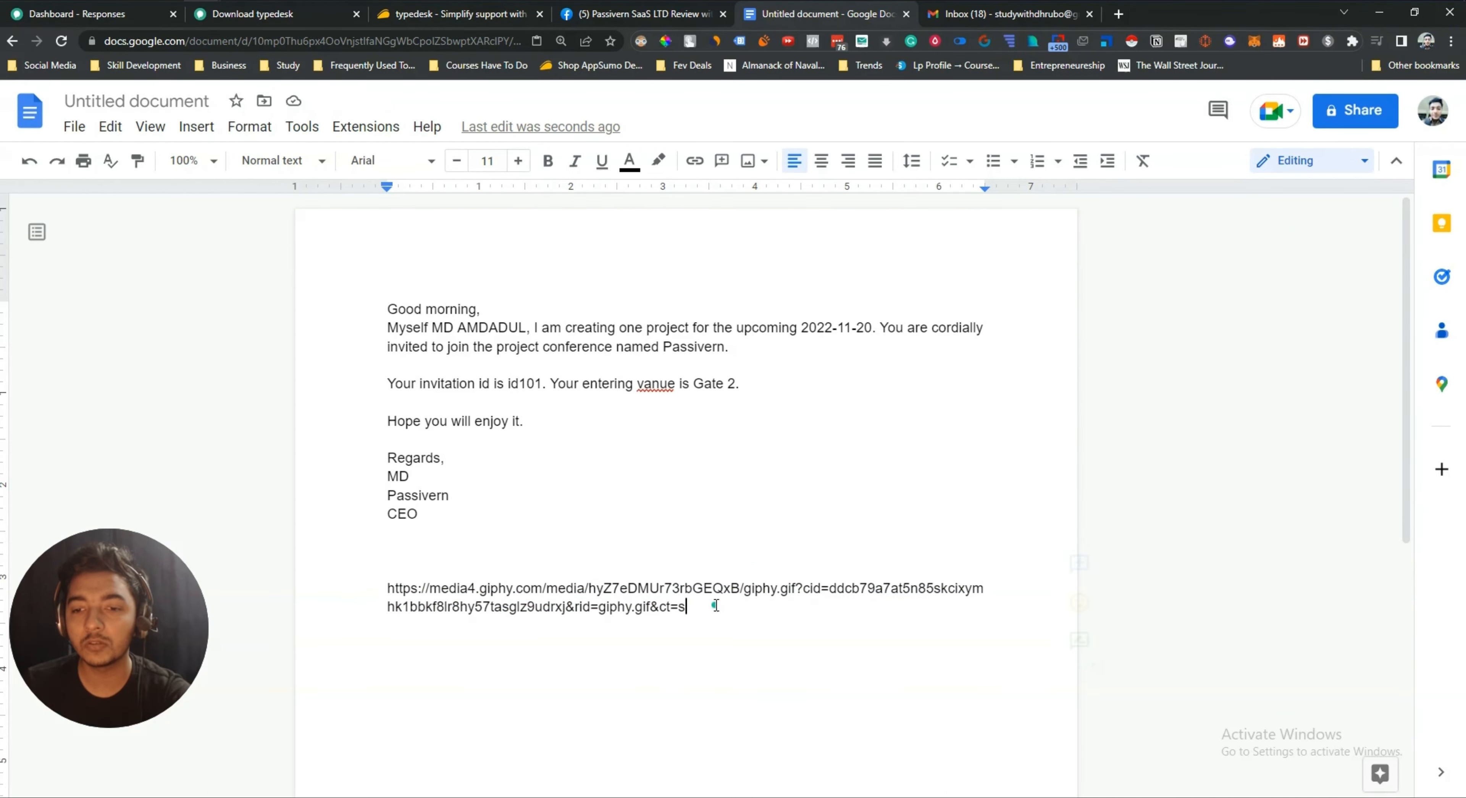
pyautogui.moveTo(716, 605); pyautogui.dragTo(391, 588)
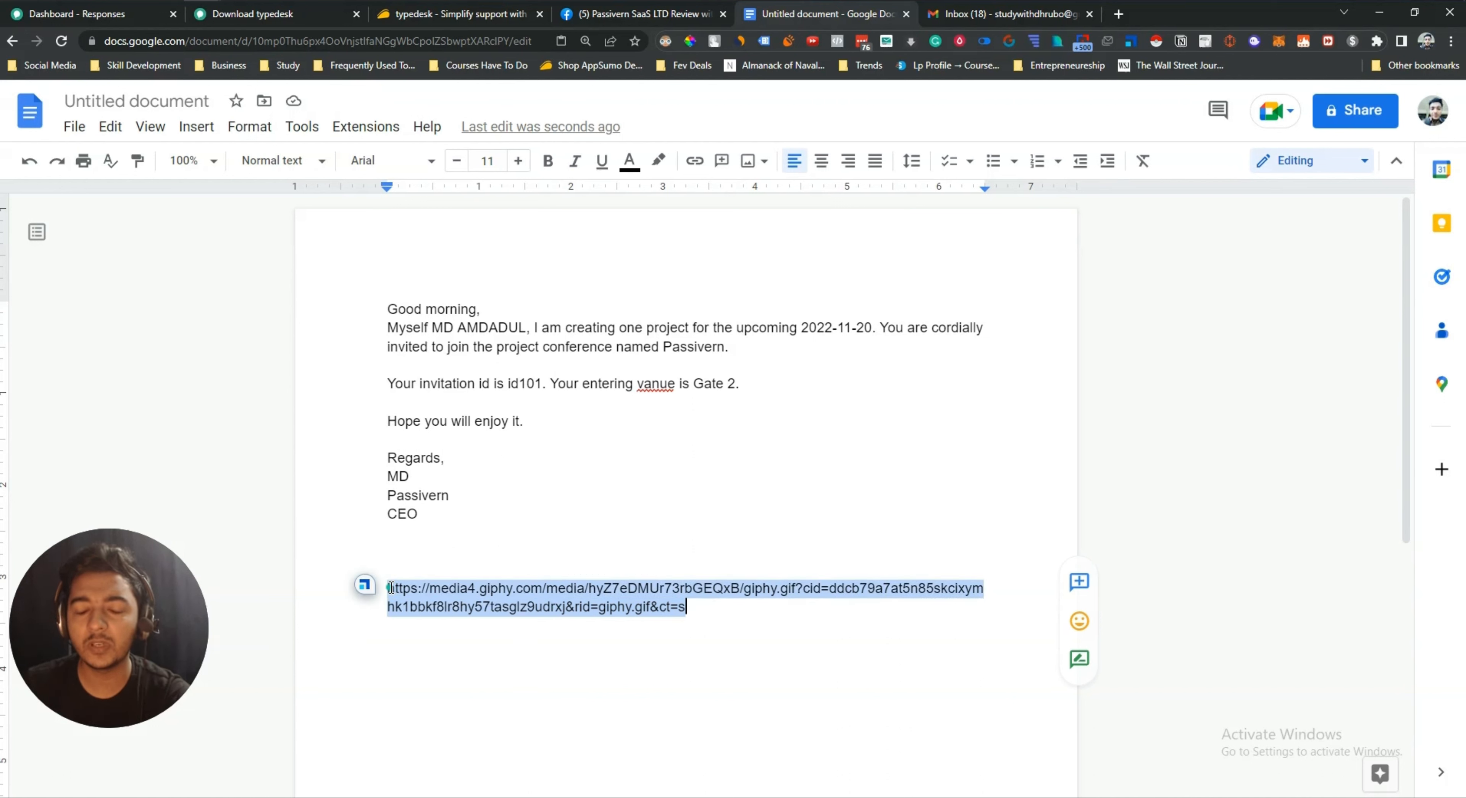
# Switch to Gmail, insert the response into a new message with "/inv" for a Female recipient, and check its text and invitation image
pyautogui.click(1026, 23)
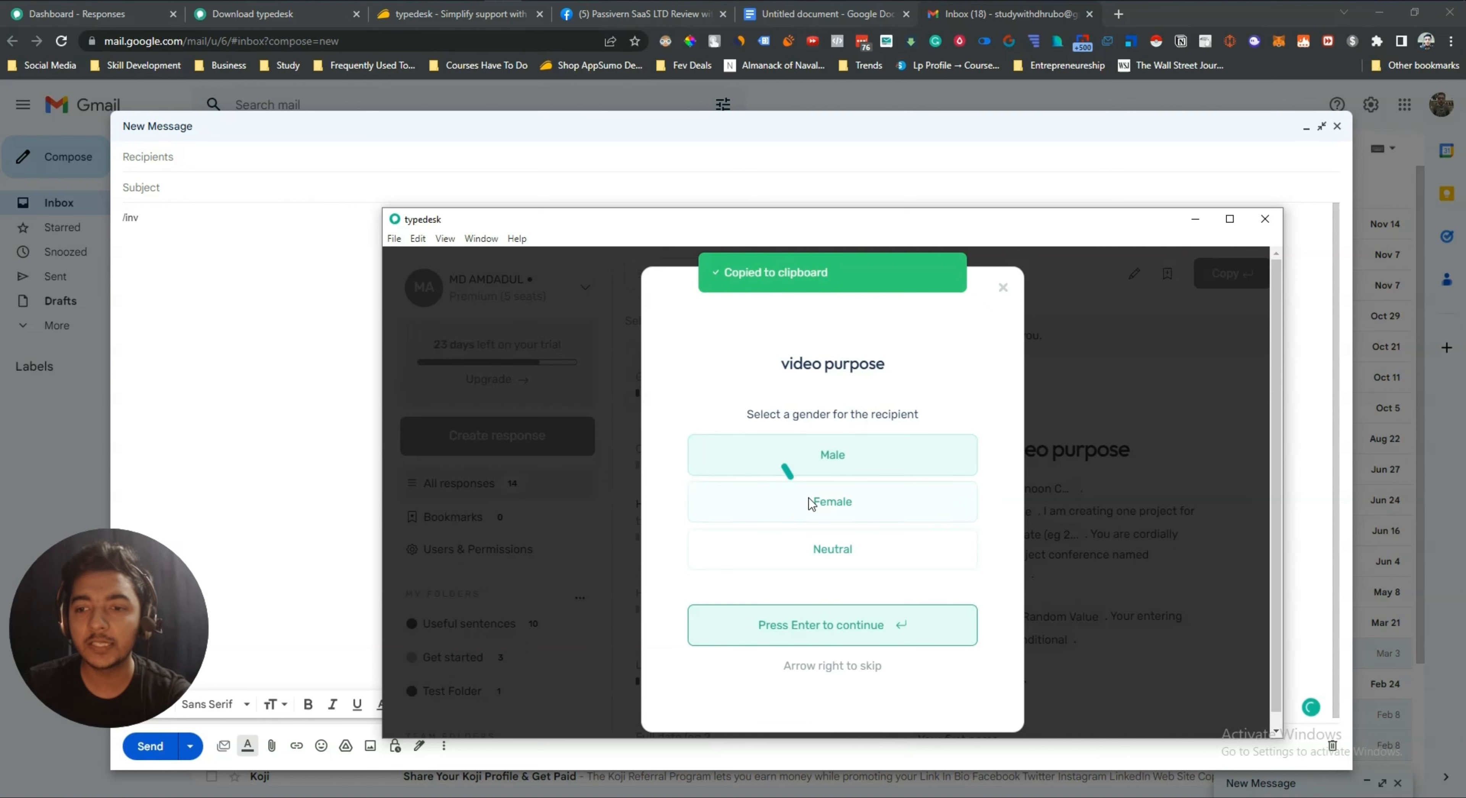
pyautogui.click(824, 513)
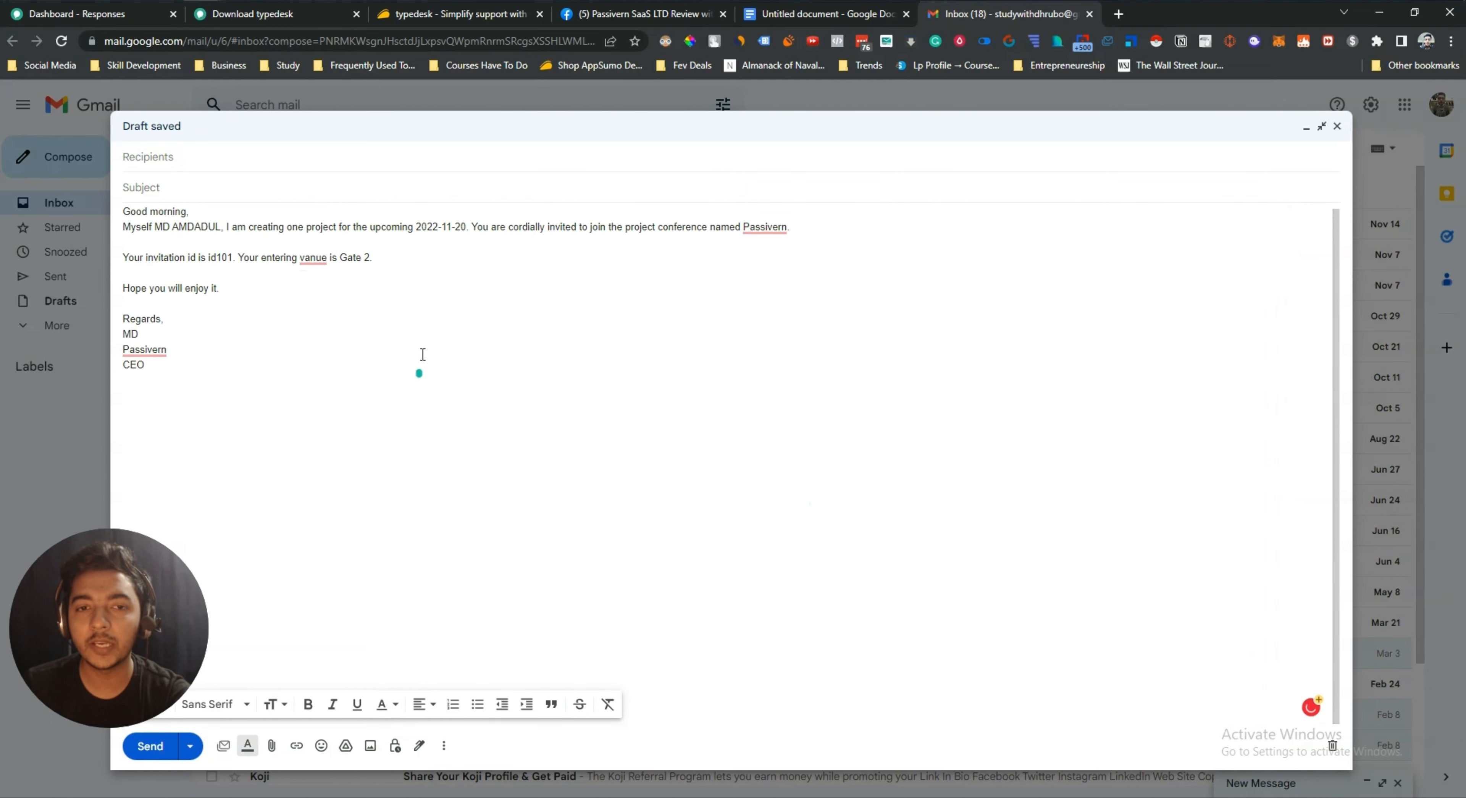
pyautogui.scroll(-2, 284, 398)
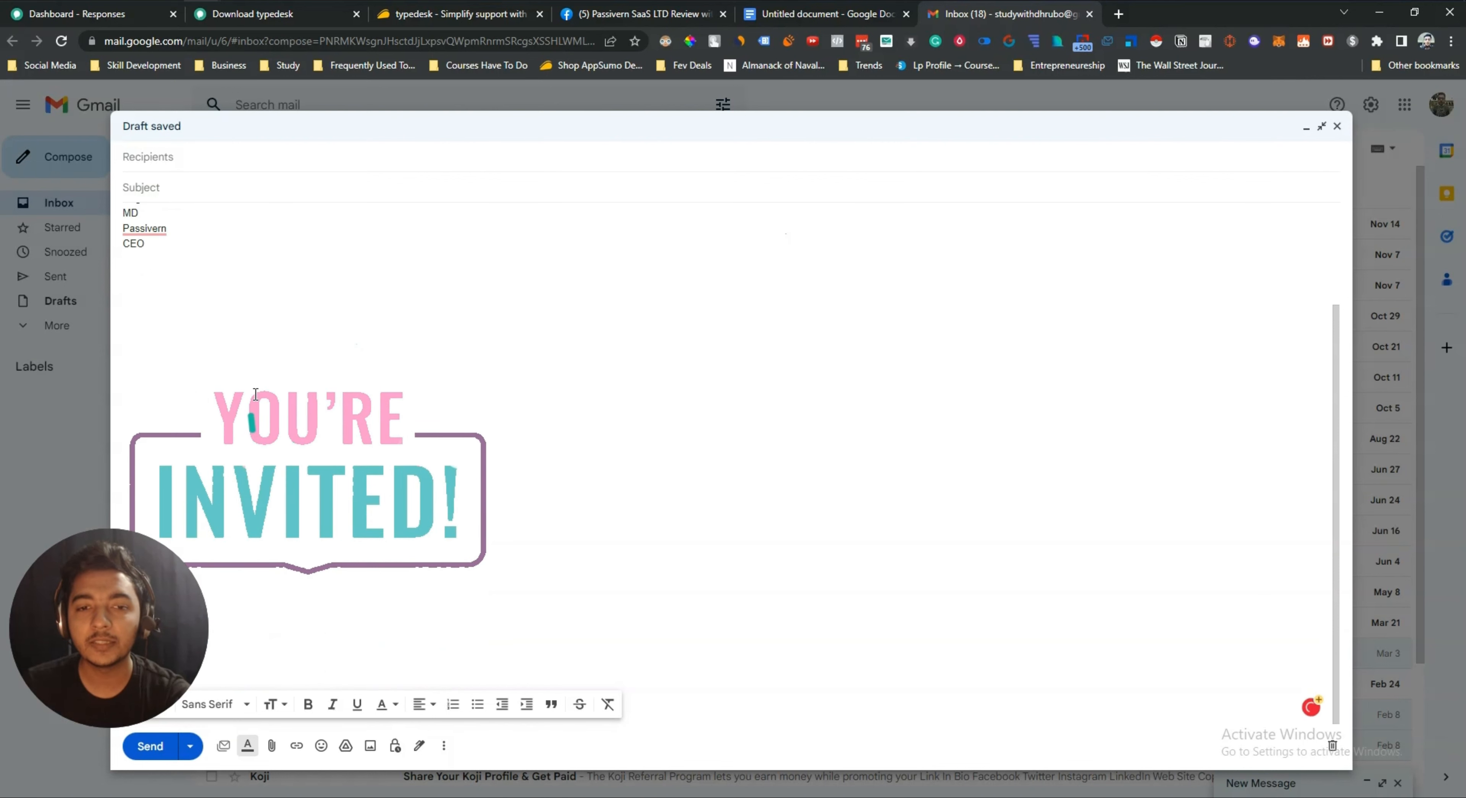
pyautogui.click(359, 487)
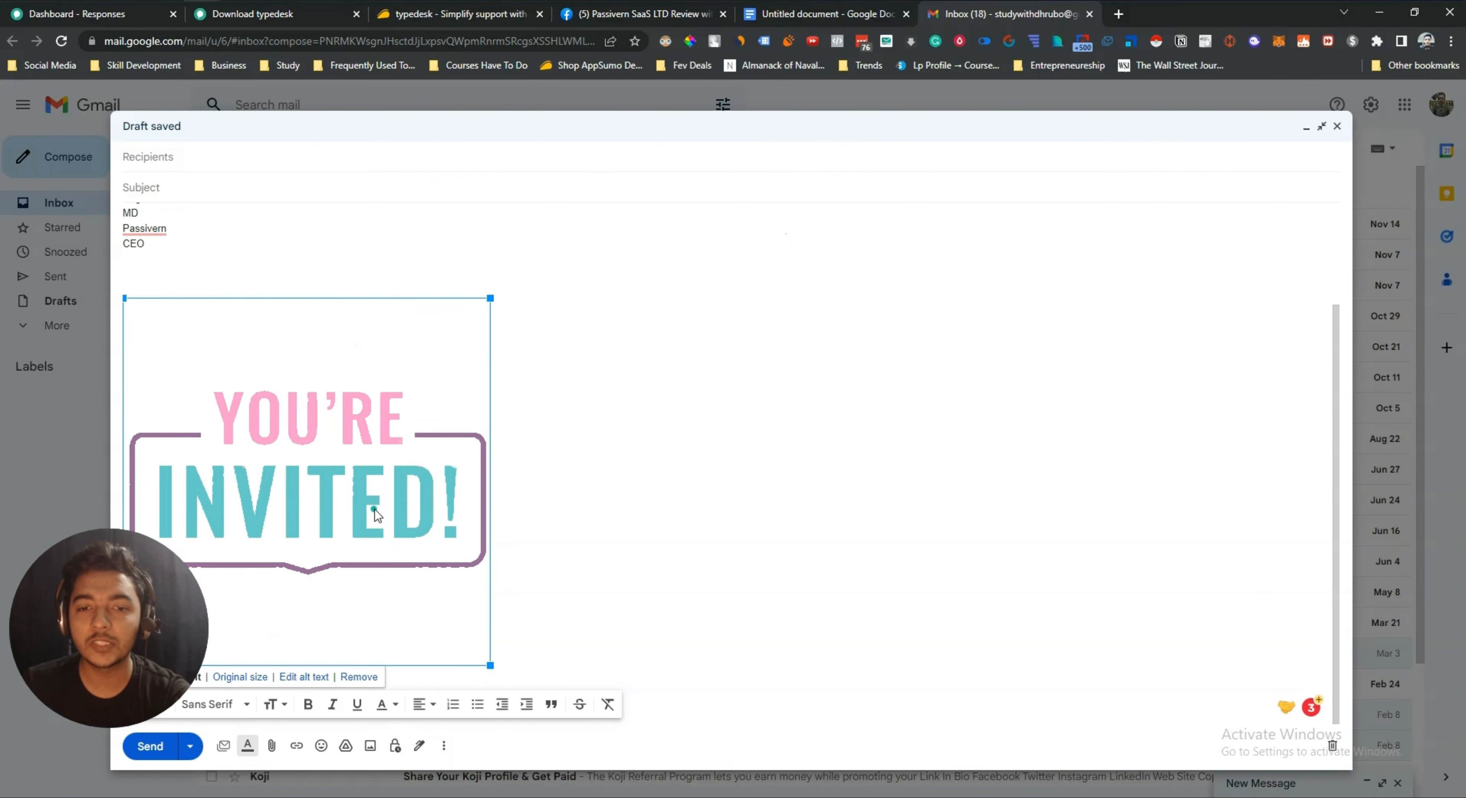
pyautogui.scroll(2, 374, 509)
pyautogui.scroll(-2, 372, 524)
pyautogui.scroll(3, 371, 523)
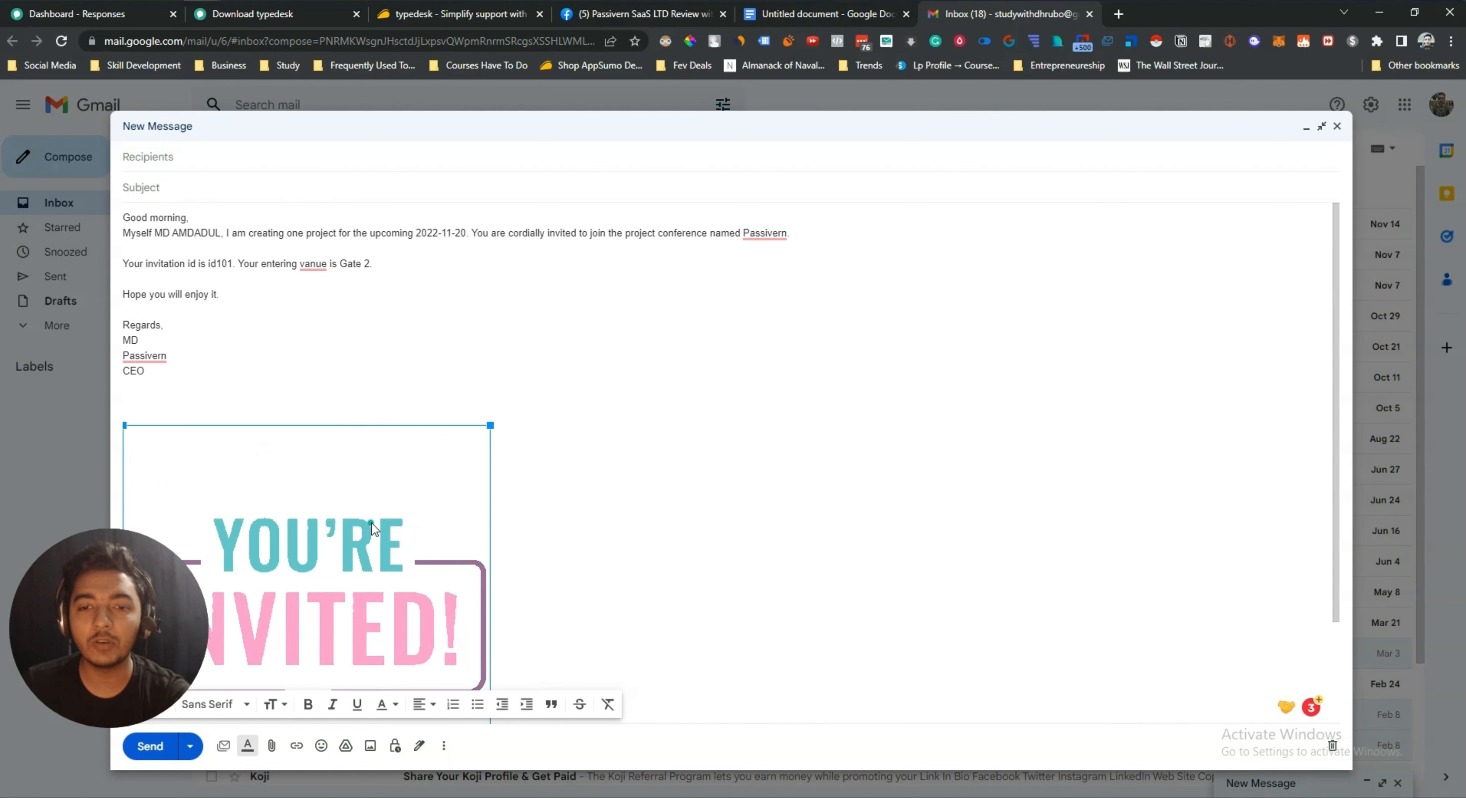
pyautogui.click(221, 294)
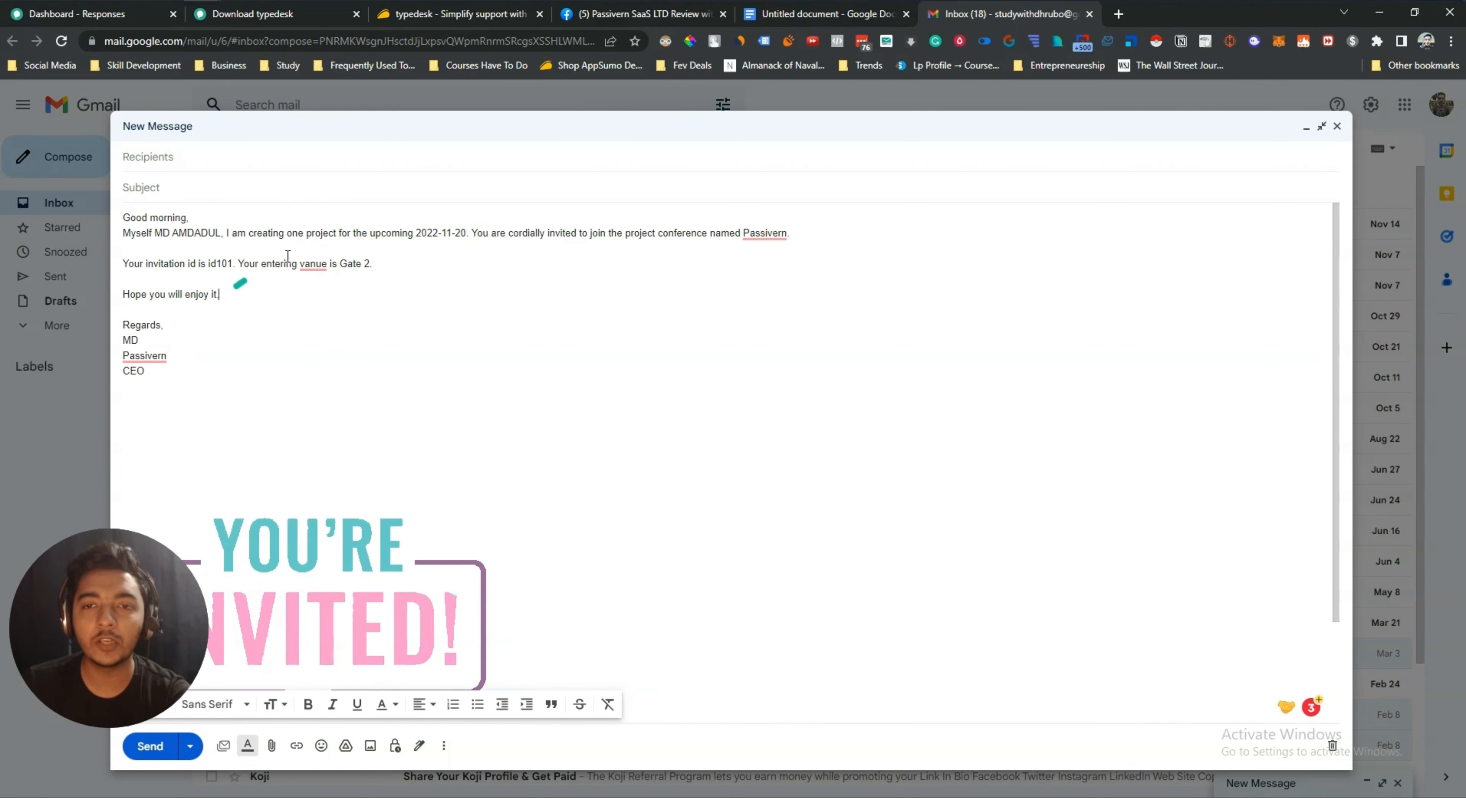
# Look at the typedesk web dashboard, switch to the AppSumo deal page and examine the product title
pyautogui.click(49, 17)
pyautogui.moveTo(138, 686); pyautogui.dragTo(1178, 659)
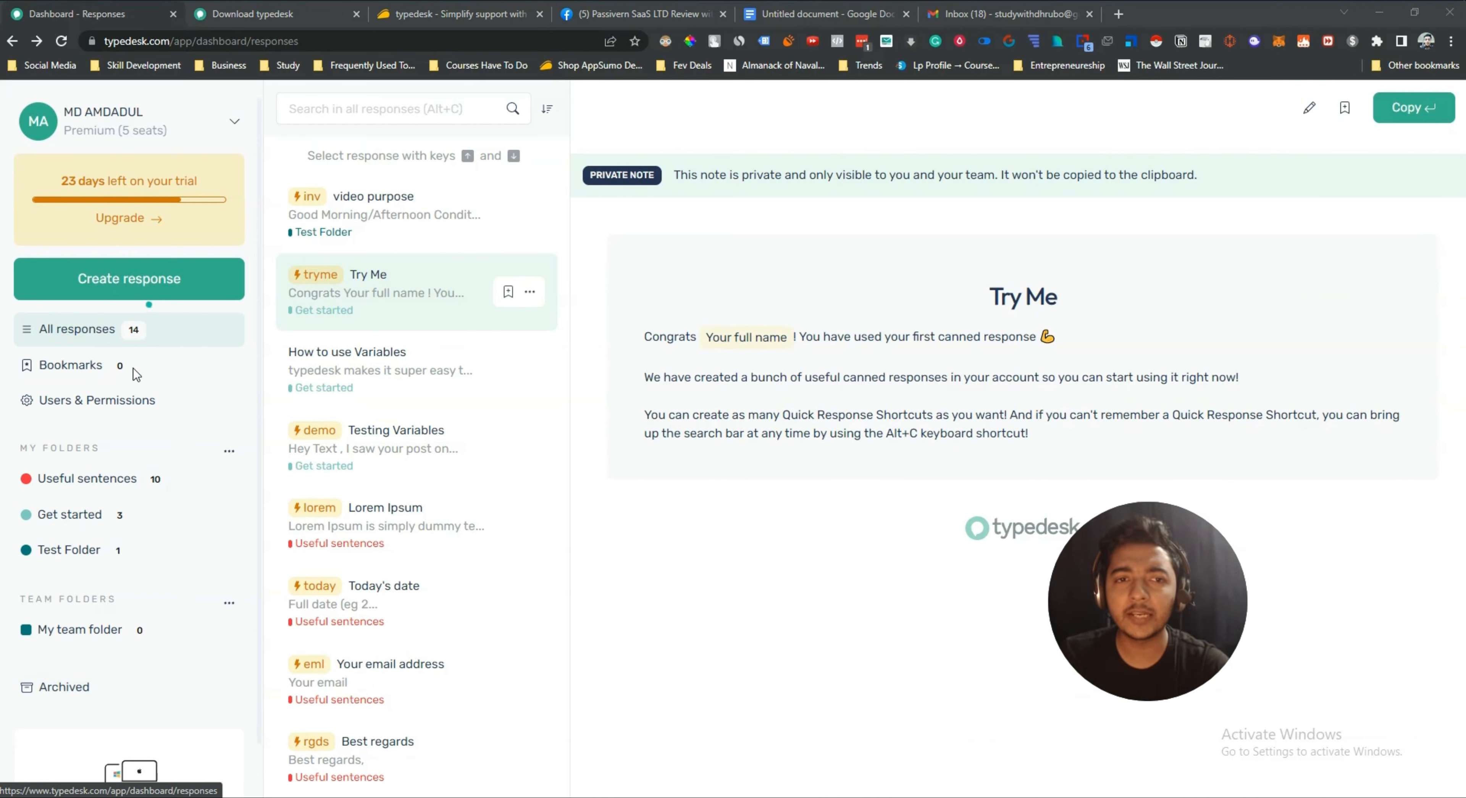
pyautogui.click(458, 13)
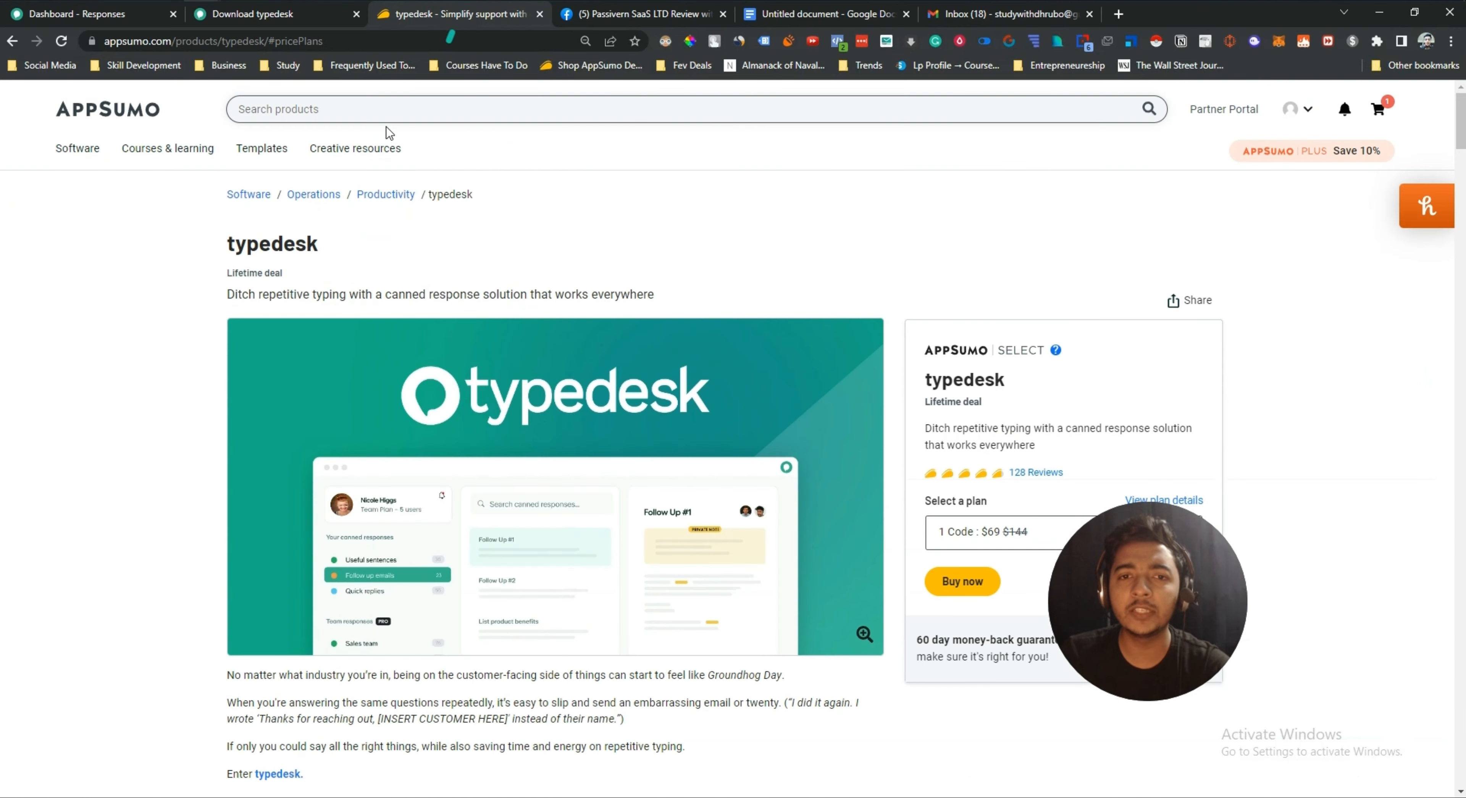
pyautogui.moveTo(226, 243); pyautogui.dragTo(354, 244)
pyautogui.moveTo(227, 243); pyautogui.dragTo(330, 246)
pyautogui.click(332, 247)
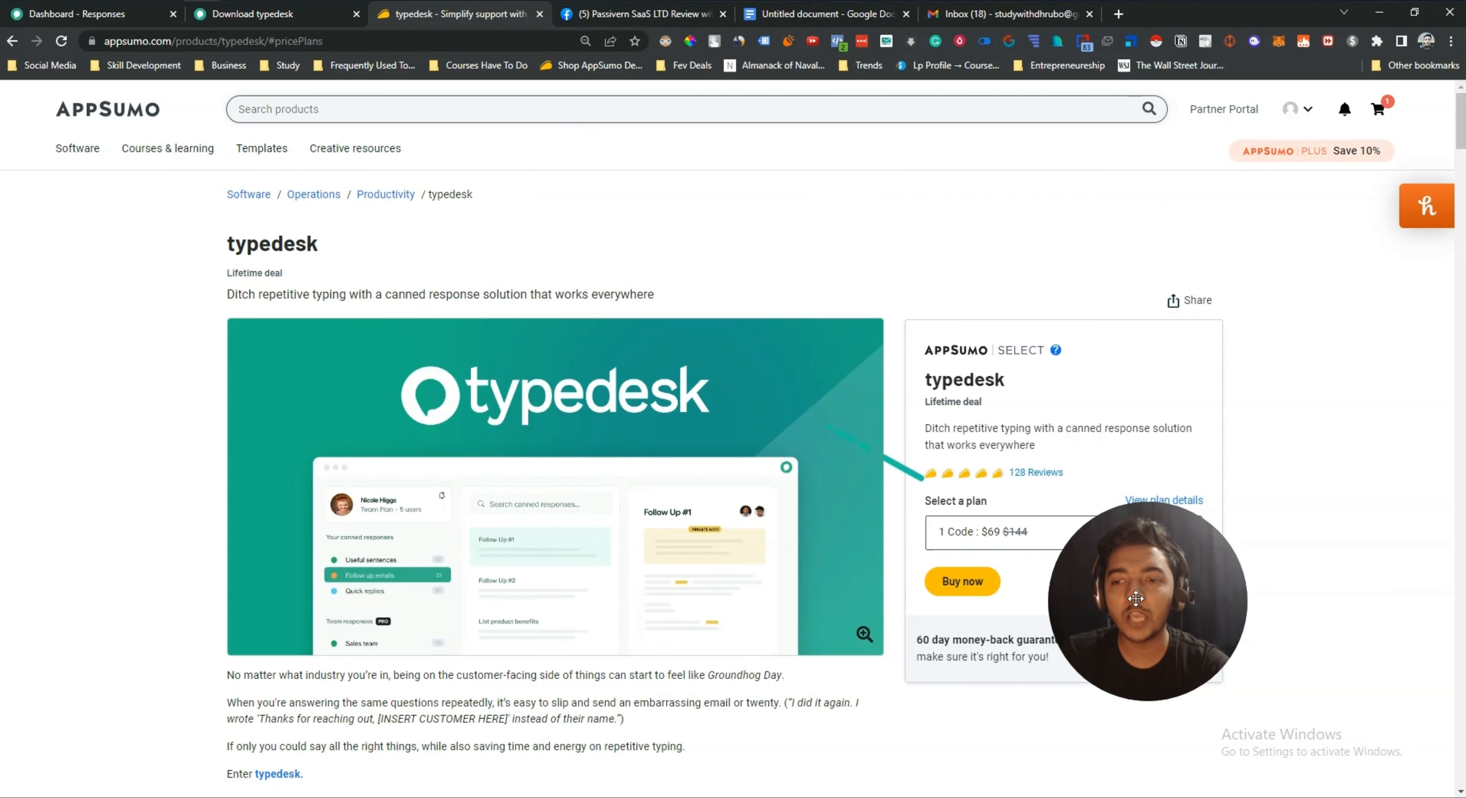
pyautogui.moveTo(1164, 634); pyautogui.dragTo(1310, 599)
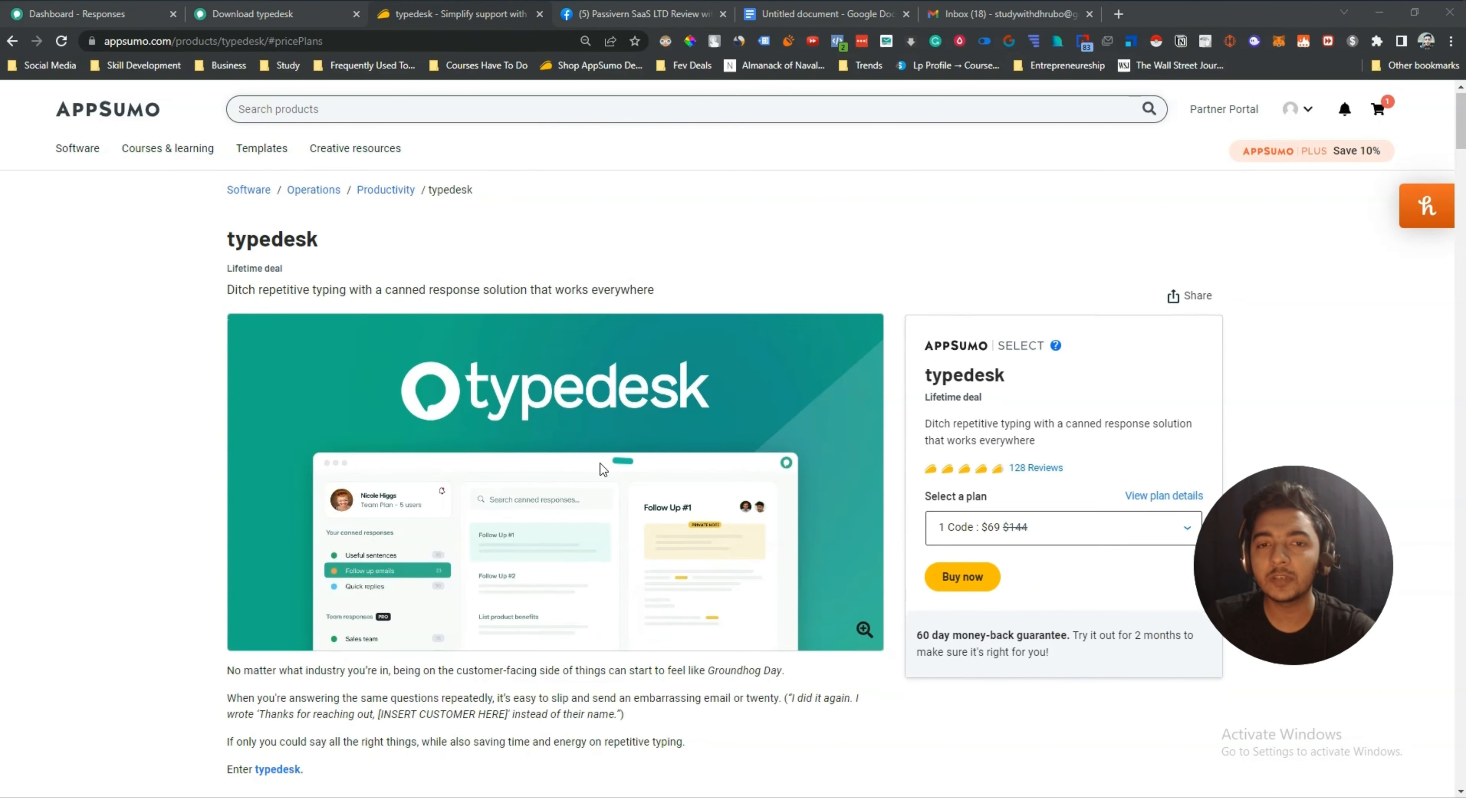
# Review the typedesk deal's overview, feature list and Single and Double plans on AppSumo, and return to the start of the page
pyautogui.scroll(-5, 459, 449)
pyautogui.scroll(-5, 459, 449)
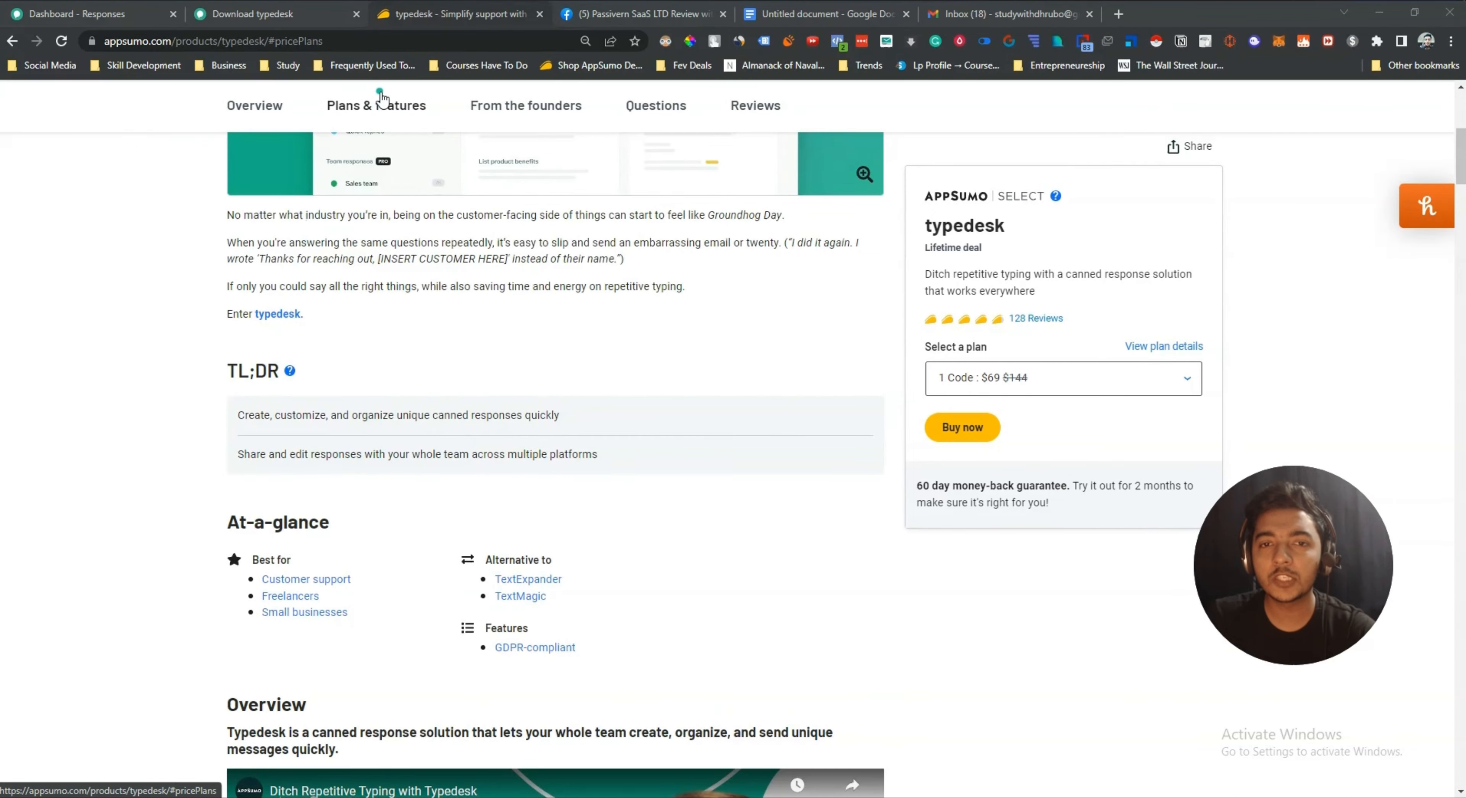
pyautogui.scroll(-2, 418, 338)
pyautogui.scroll(-20, 418, 338)
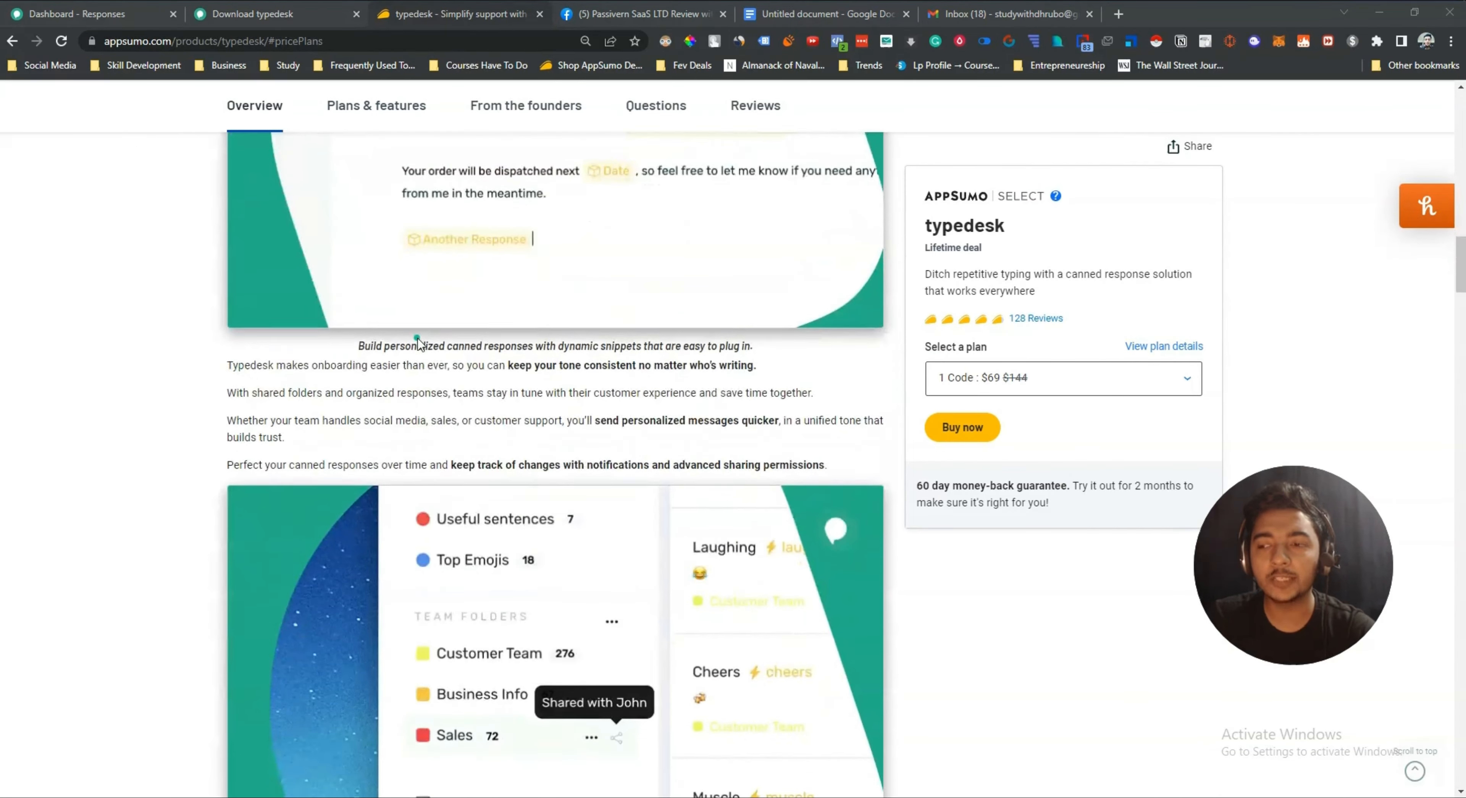
pyautogui.scroll(-20, 419, 338)
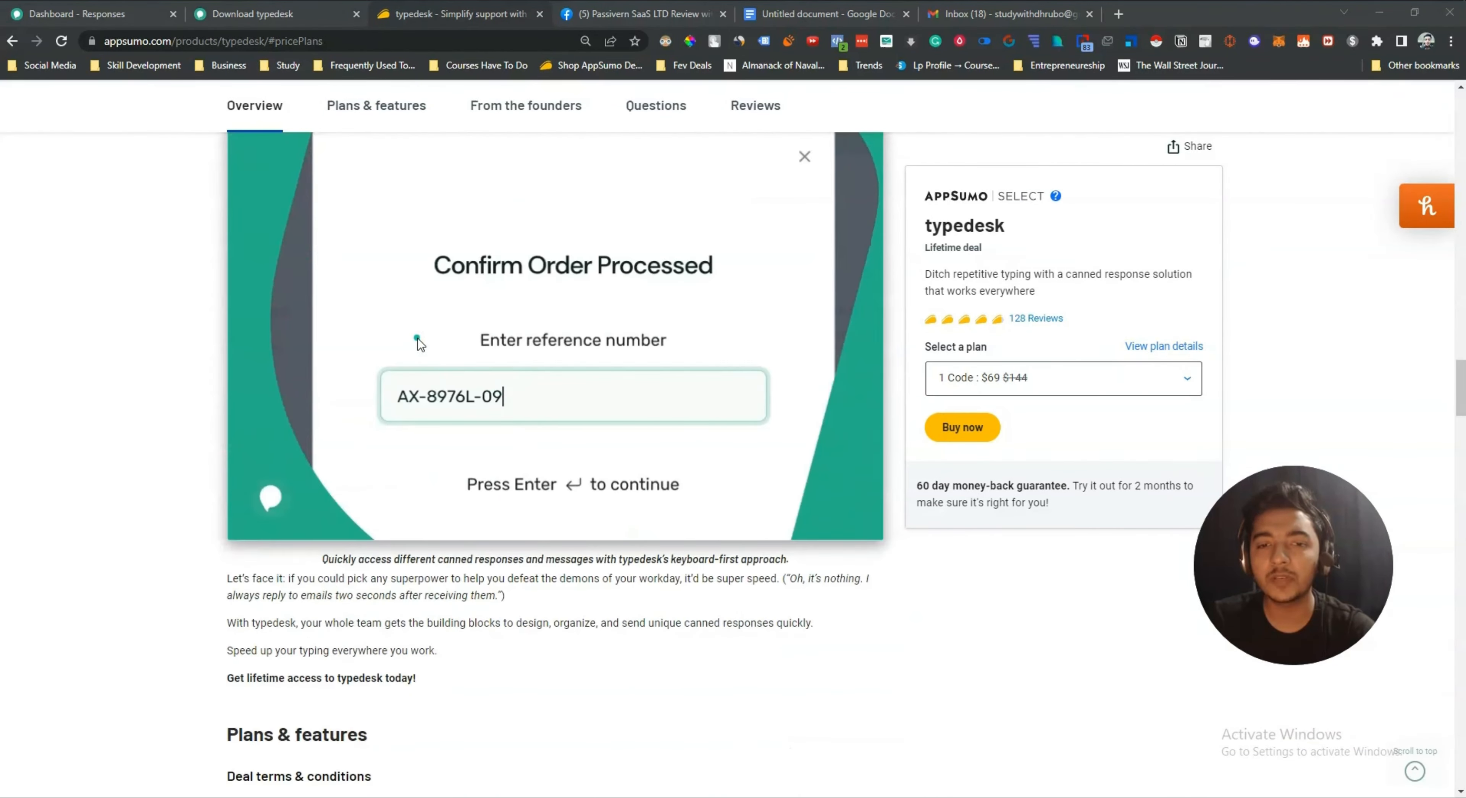
pyautogui.scroll(-4, 418, 338)
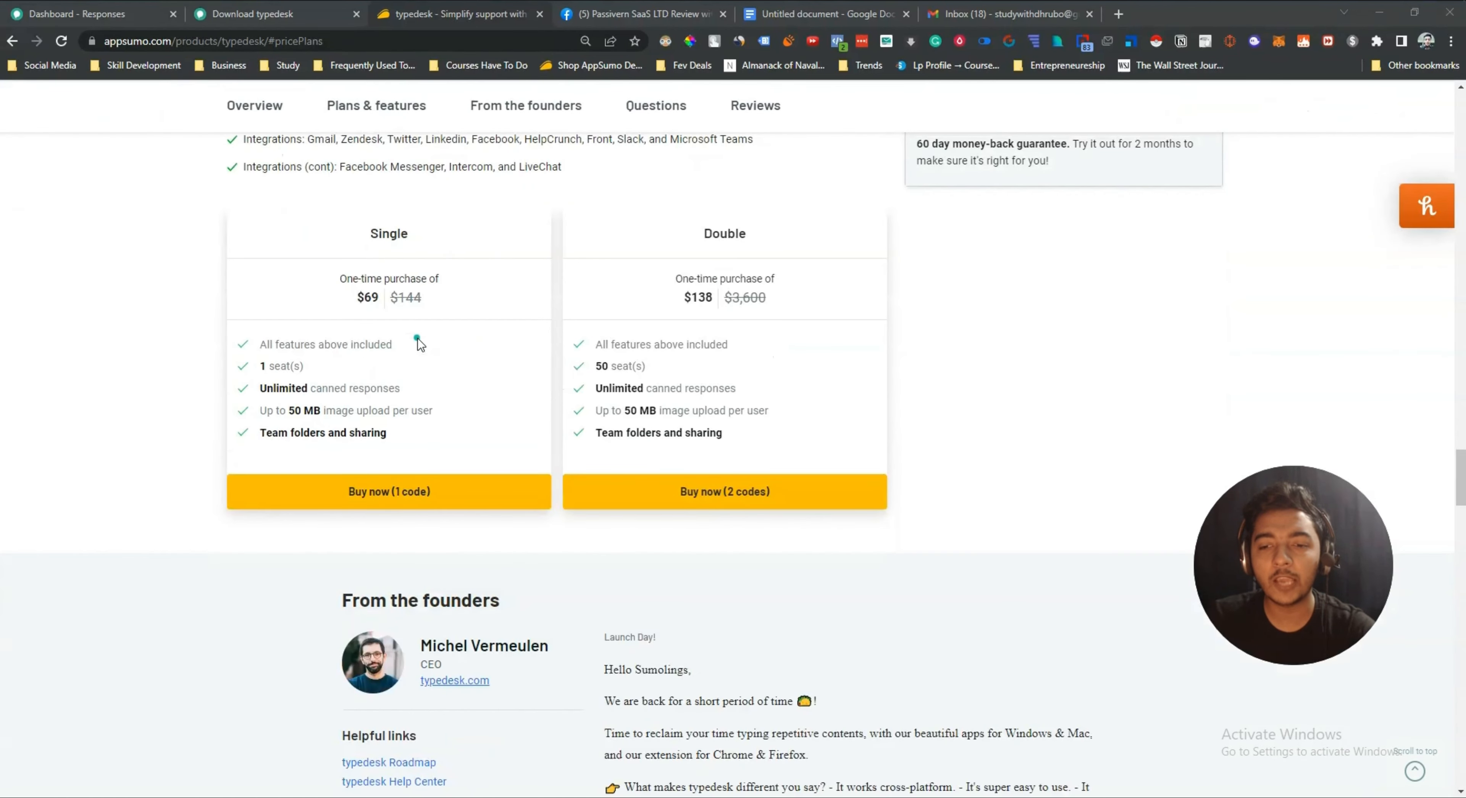
pyautogui.scroll(4, 419, 338)
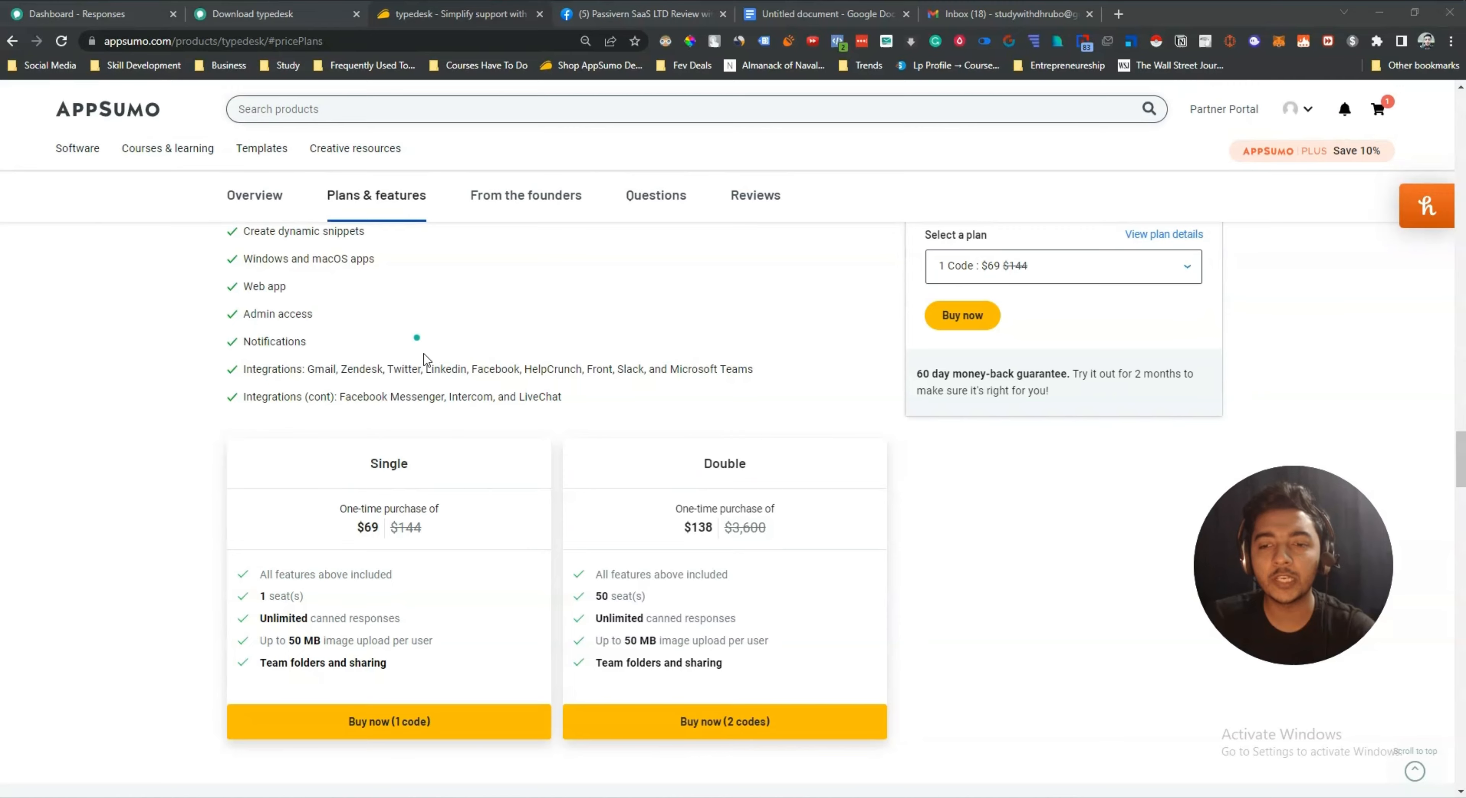
pyautogui.scroll(20, 536, 568)
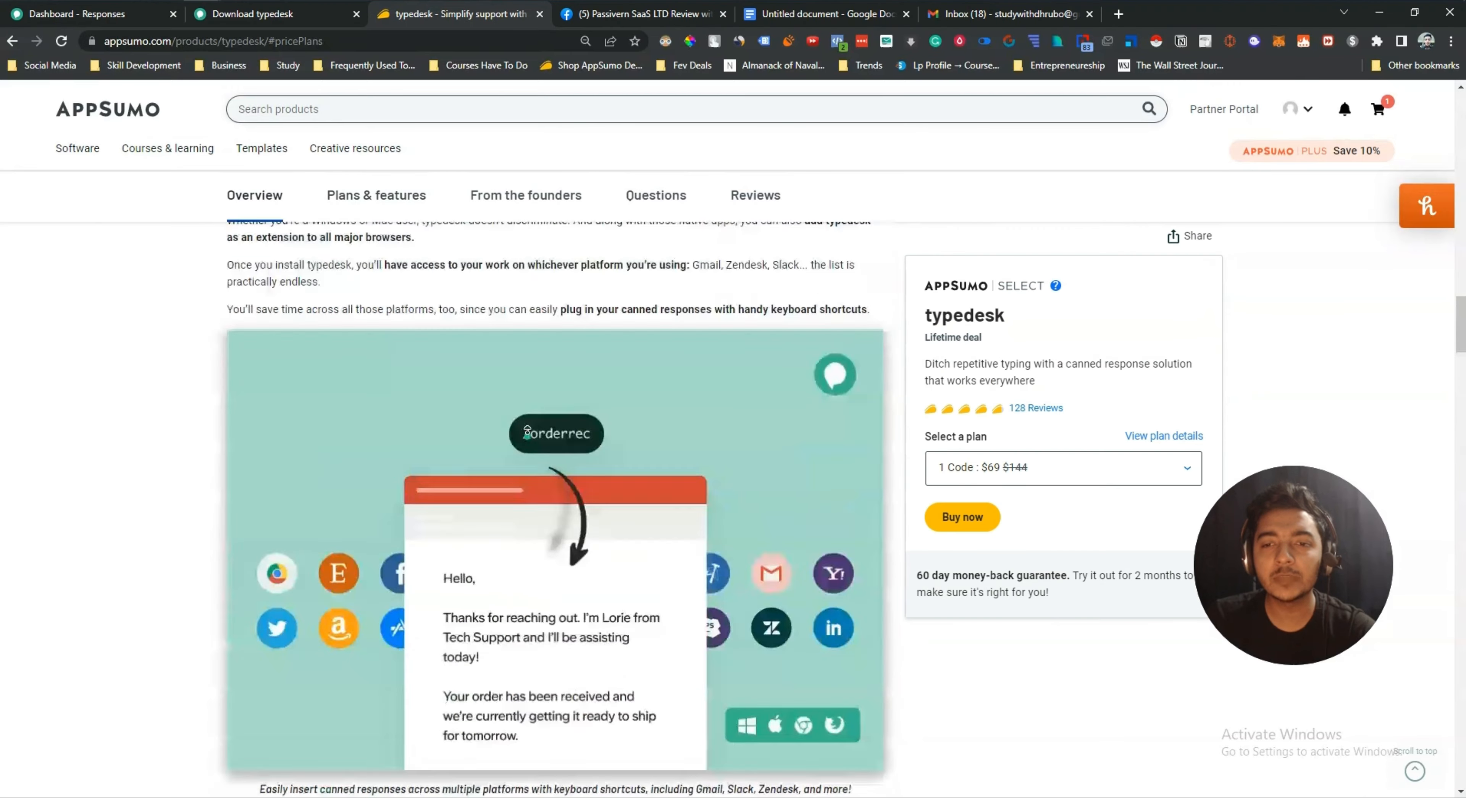
pyautogui.scroll(8, 527, 398)
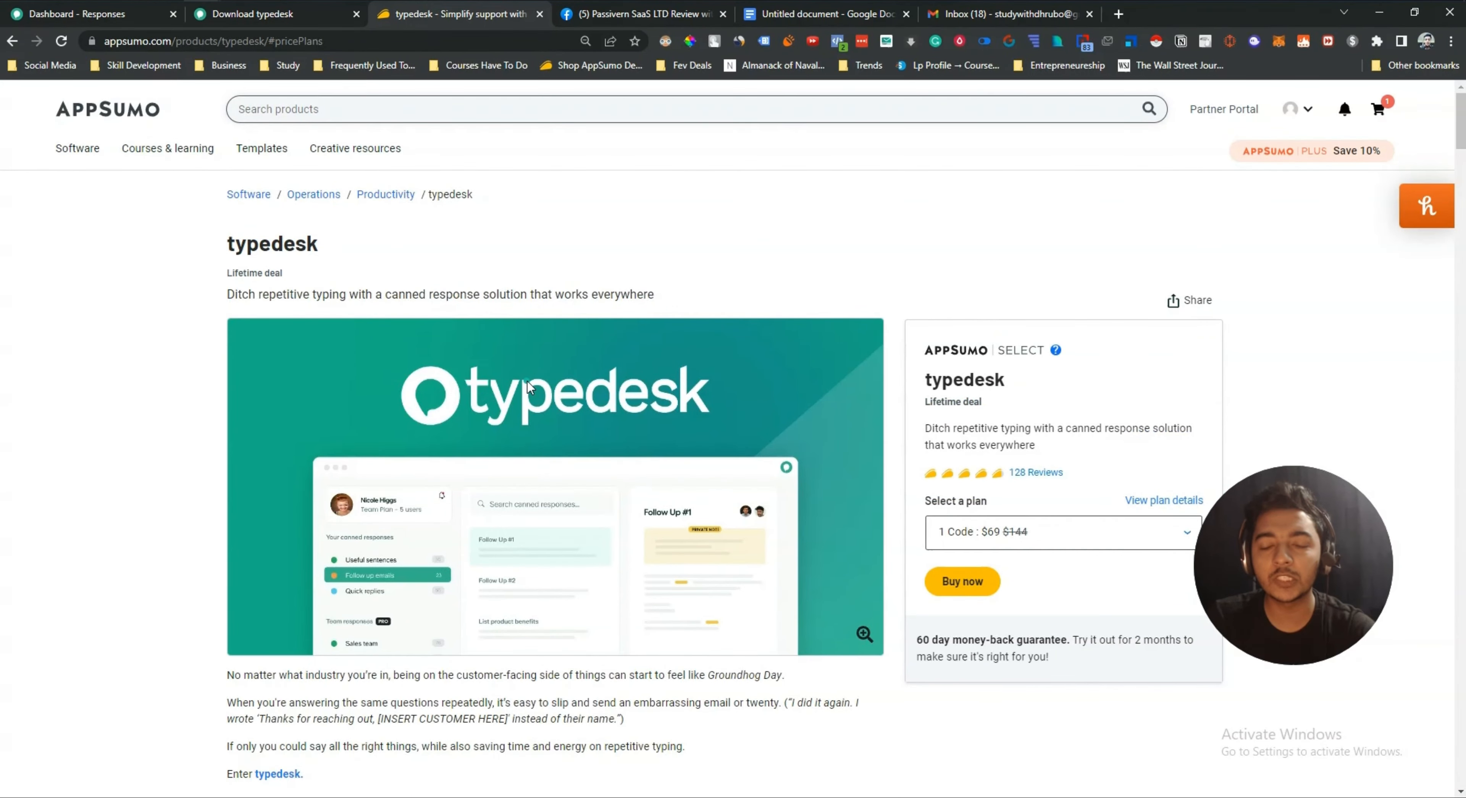